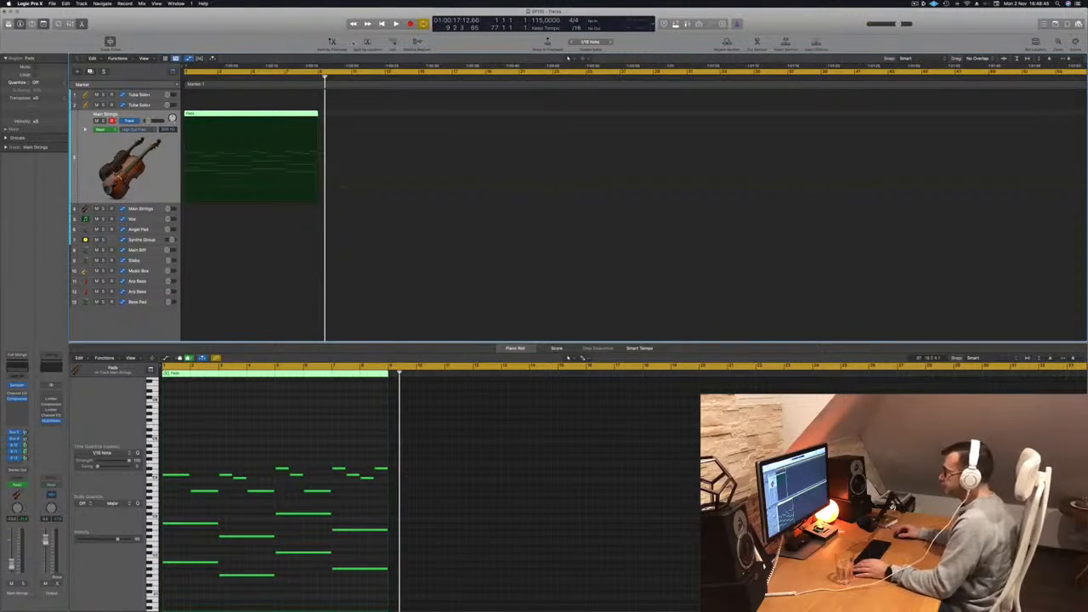
# Set the cycle range to bars 1 to 17 and copy the Pads region on Main Strings to bar 9.
pyautogui.press('c')
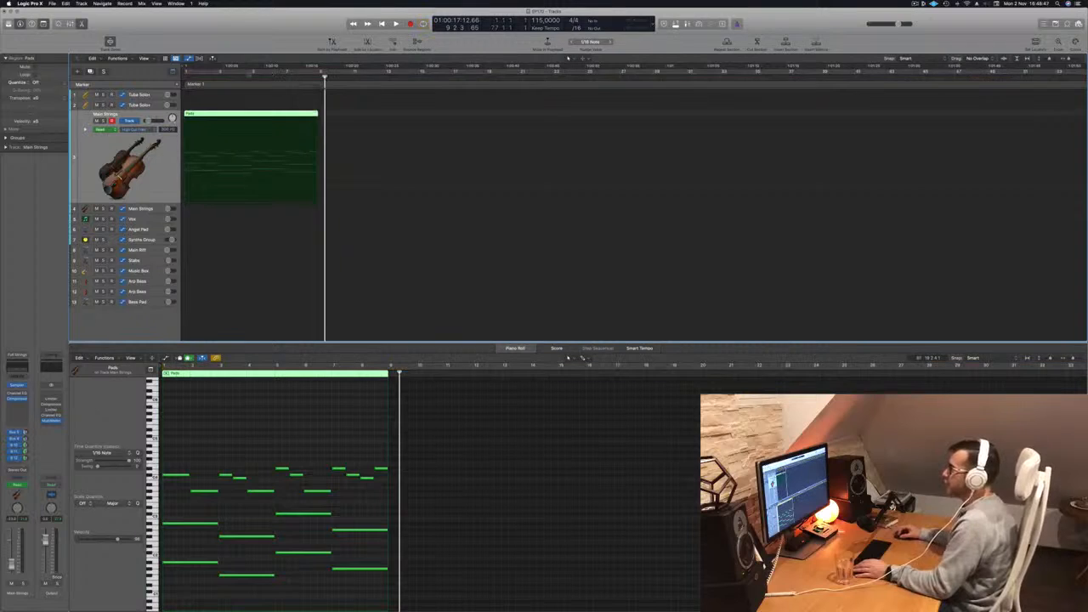
pyautogui.moveTo(185, 71); pyautogui.dragTo(405, 93)
pyautogui.press('space')
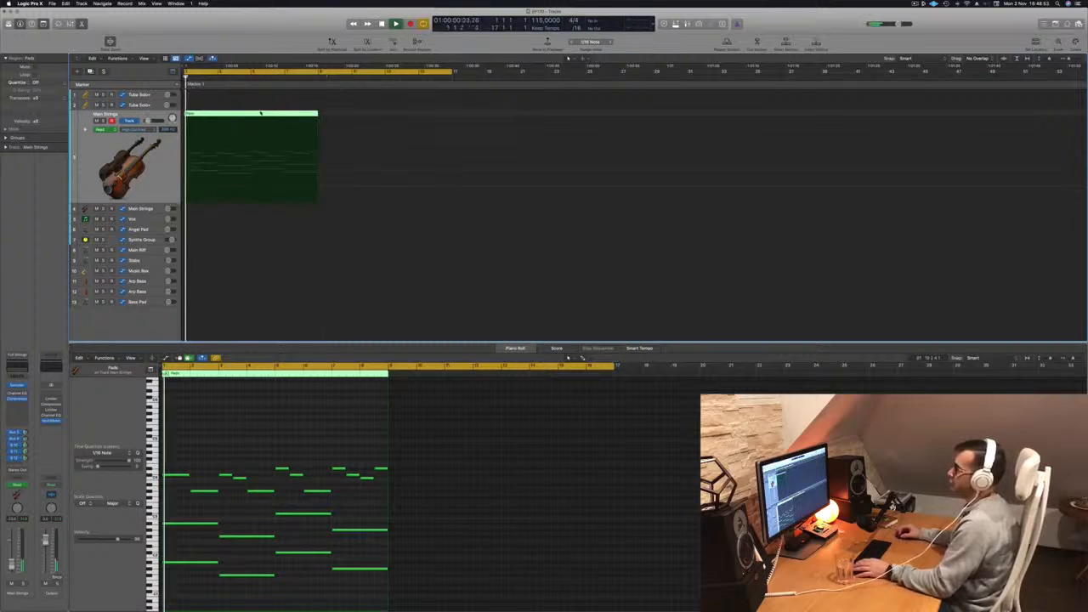
pyautogui.moveTo(240, 115); pyautogui.dragTo(372, 125)
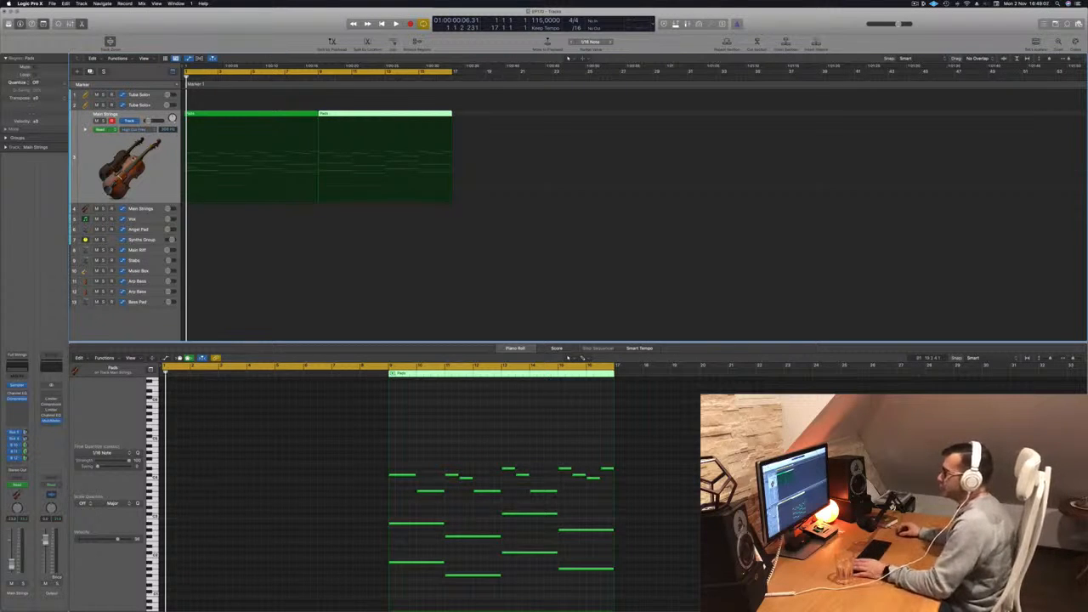
pyautogui.press('super+a')
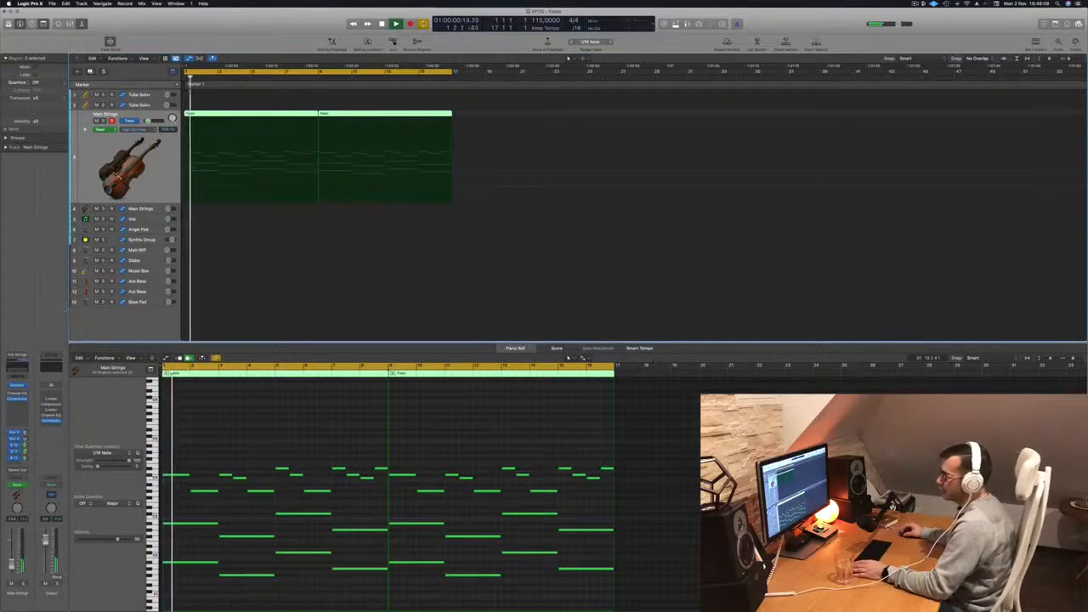
# Open the Channel EQ on the Main Strings track and move its window clear of the Pads regions.
pyautogui.click(13, 368)
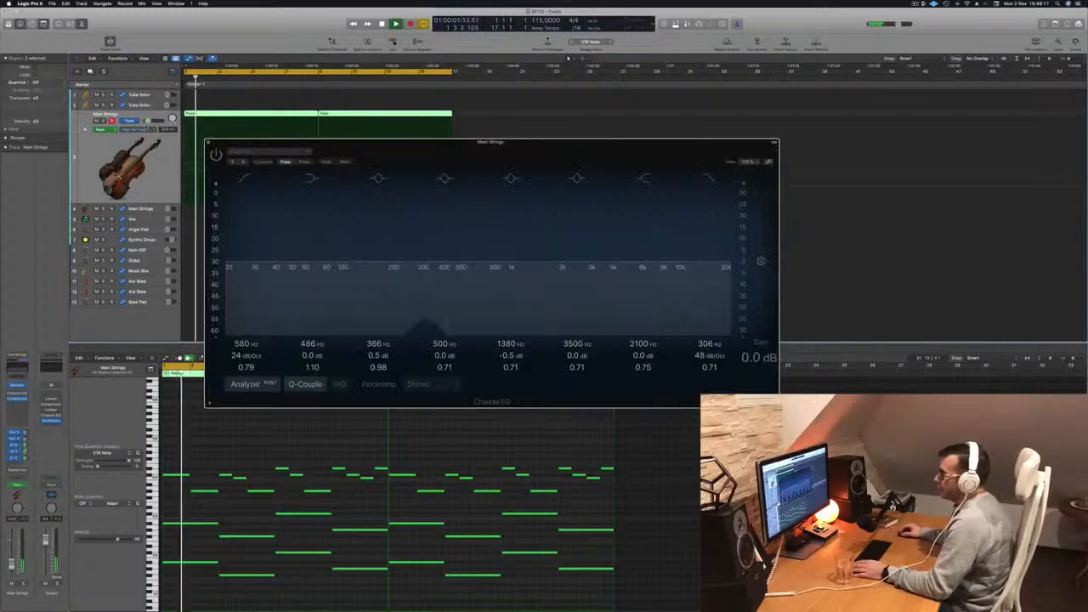
pyautogui.click(139, 130)
pyautogui.click(207, 175)
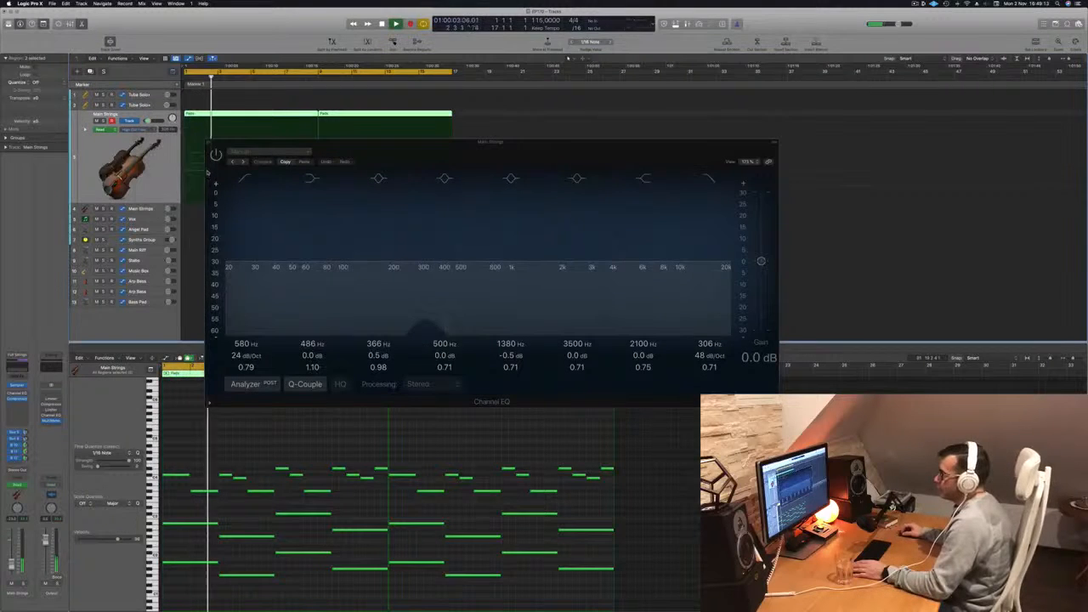
pyautogui.moveTo(425, 141); pyautogui.dragTo(758, 178)
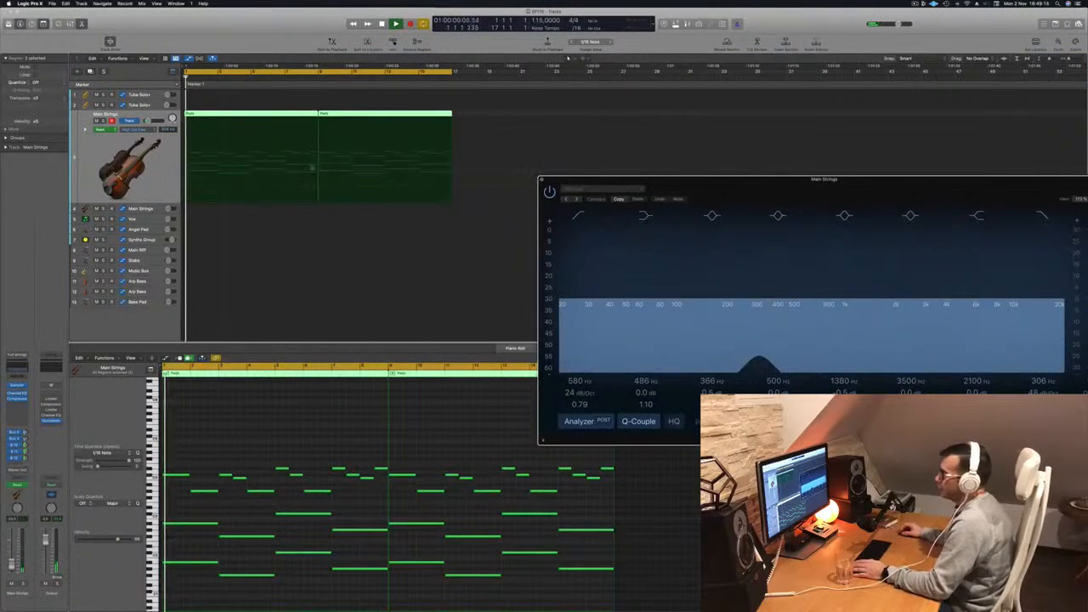
pyautogui.click(568, 57)
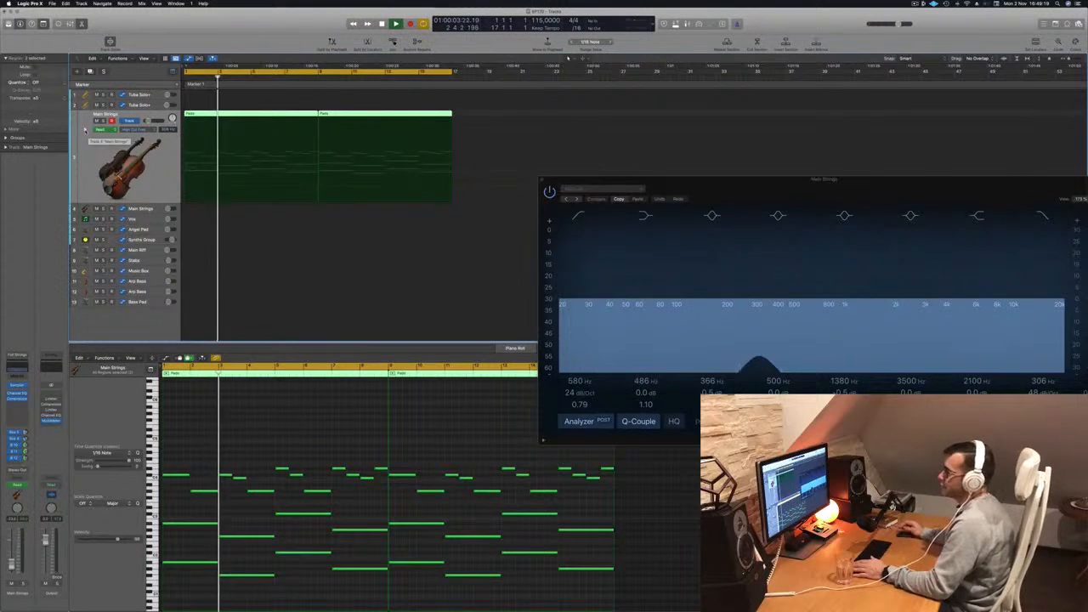
# Show the Main Strings automation lane and delete its volume automation points.
pyautogui.press('a')
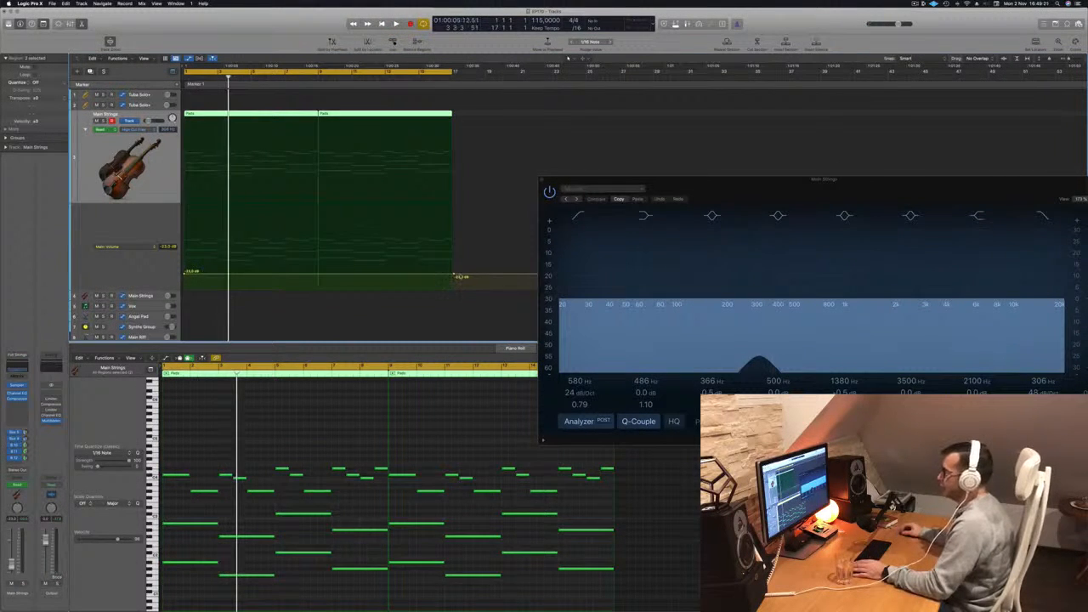
pyautogui.click(199, 271)
pyautogui.press('a')
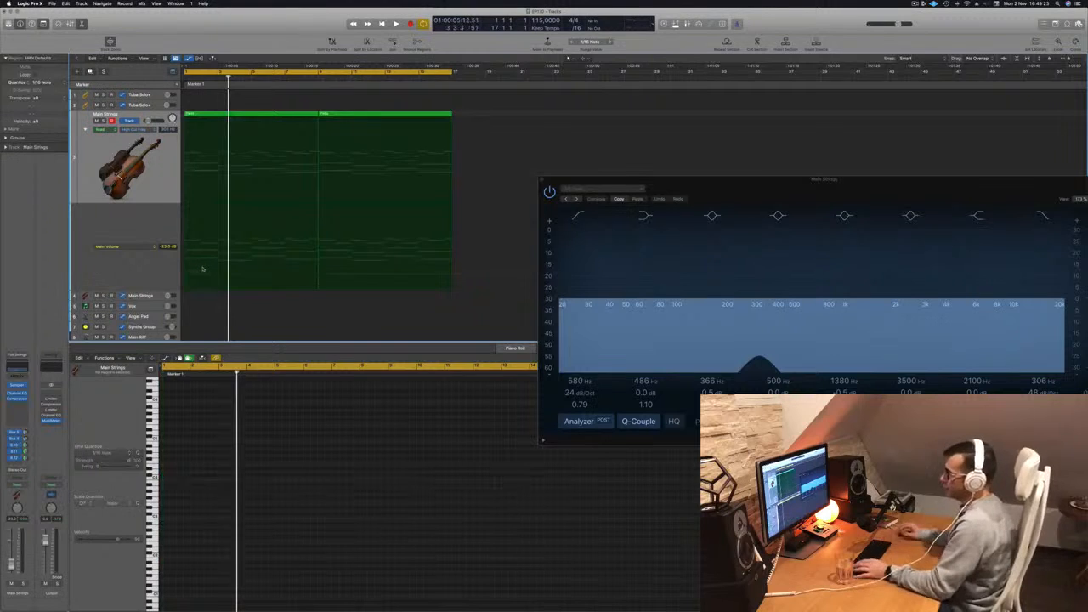
pyautogui.click(100, 246)
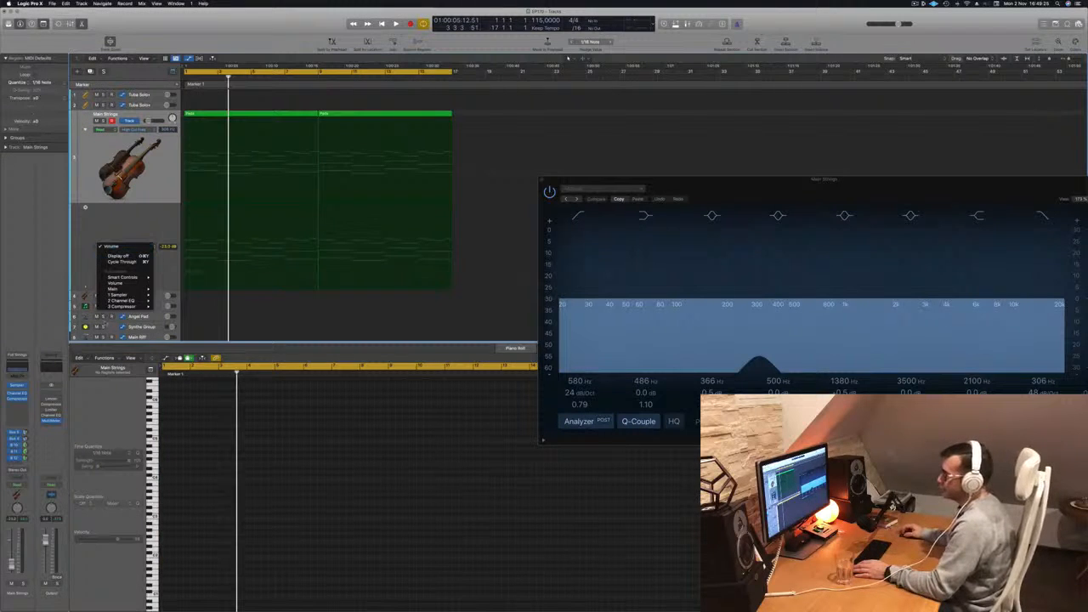
pyautogui.click(115, 222)
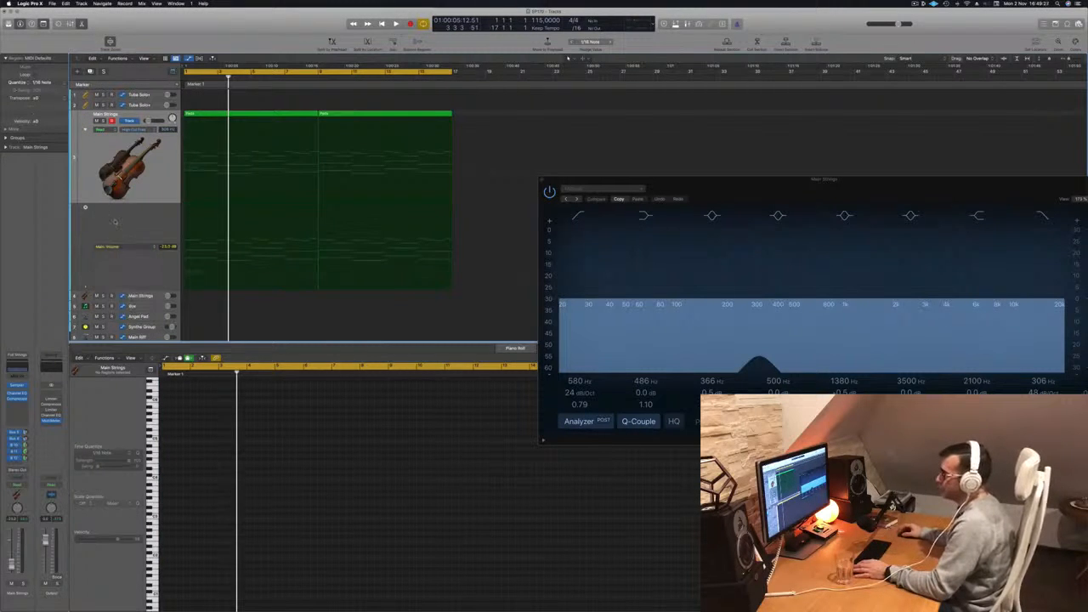
# Set the Main Strings Channel EQ high cut to 20000 Hz and lower its low cut below 300 Hz during playback.
pyautogui.click(161, 168)
pyautogui.press('space')
pyautogui.moveTo(694, 179); pyautogui.dragTo(495, 166)
pyautogui.moveTo(557, 292); pyautogui.dragTo(860, 292)
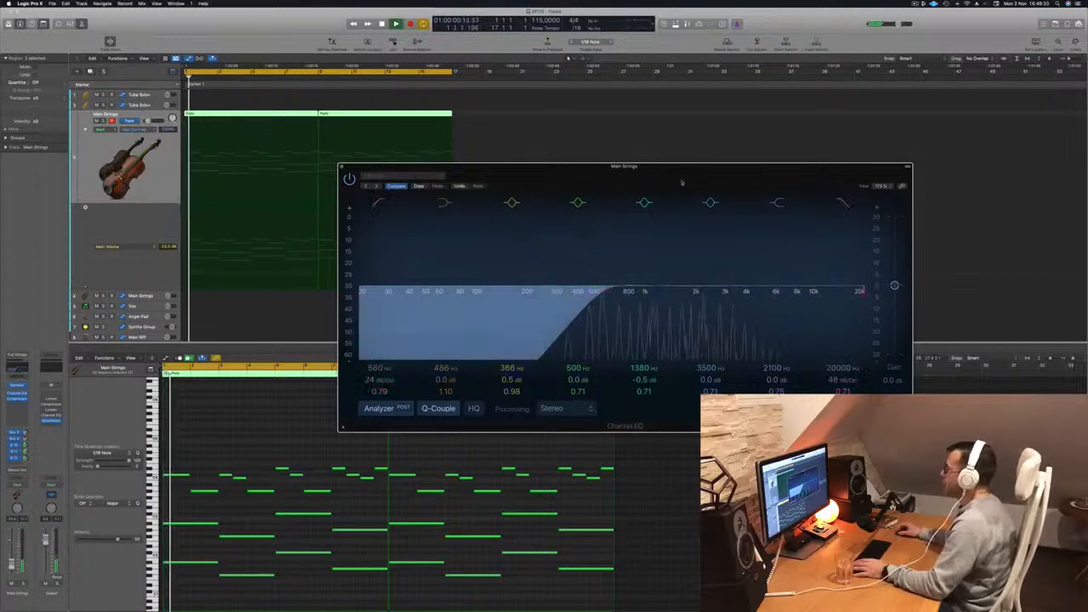
pyautogui.moveTo(682, 183); pyautogui.dragTo(716, 170)
pyautogui.moveTo(644, 276); pyautogui.dragTo(553, 281)
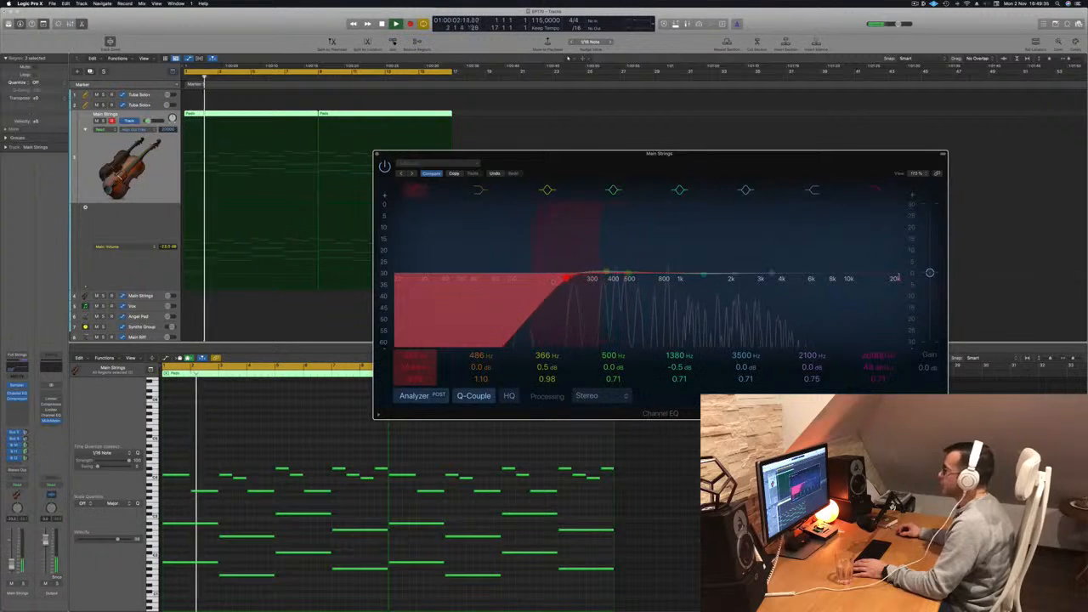
pyautogui.click(378, 155)
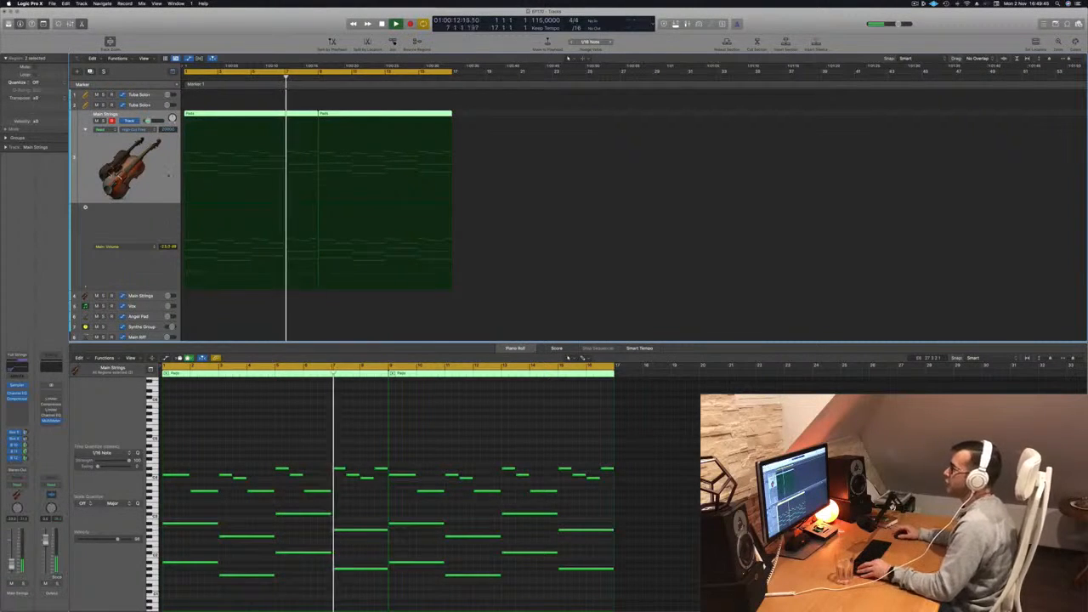
# Copy the first Pads region to the uppermost Tuba Solo track and delete its eight low sustained notes, keeping the melody.
pyautogui.scroll(-4, 168, 175)
pyautogui.scroll(-2, 141, 165)
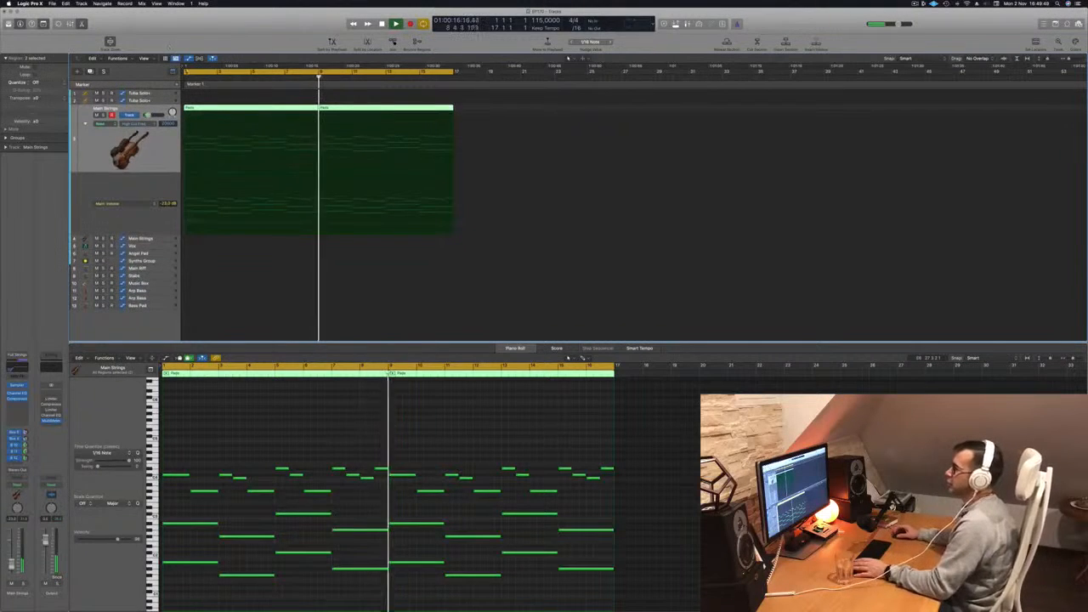
pyautogui.click(266, 99)
pyautogui.moveTo(250, 108); pyautogui.dragTo(248, 100)
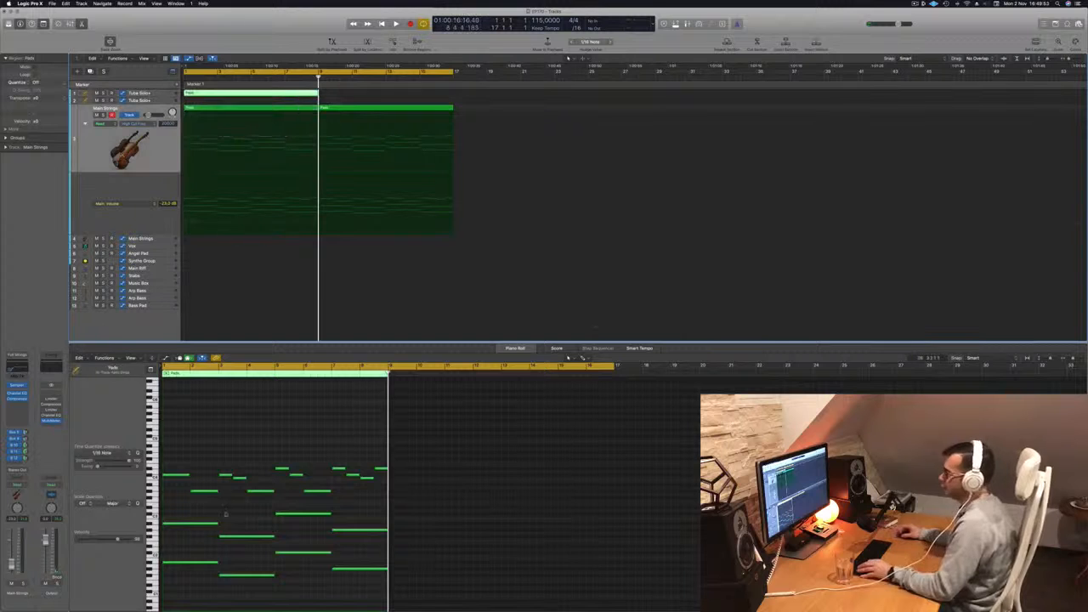
pyautogui.moveTo(163, 510); pyautogui.dragTo(365, 559)
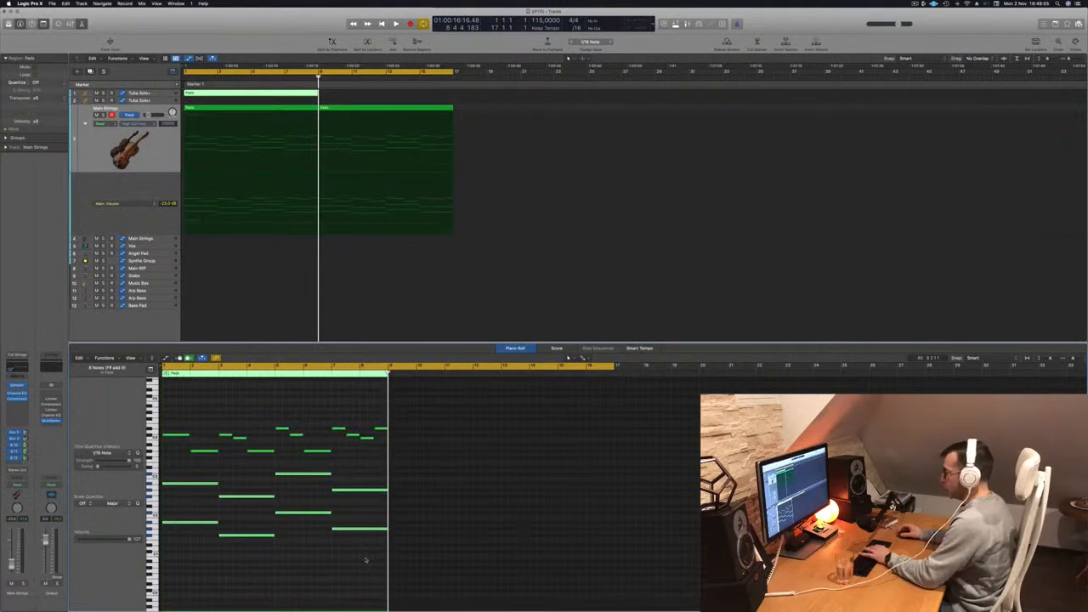
# Repeat the tuba melody region at bar 9 and delete the volume automation on that tuba track.
pyautogui.moveTo(259, 95); pyautogui.dragTo(393, 96)
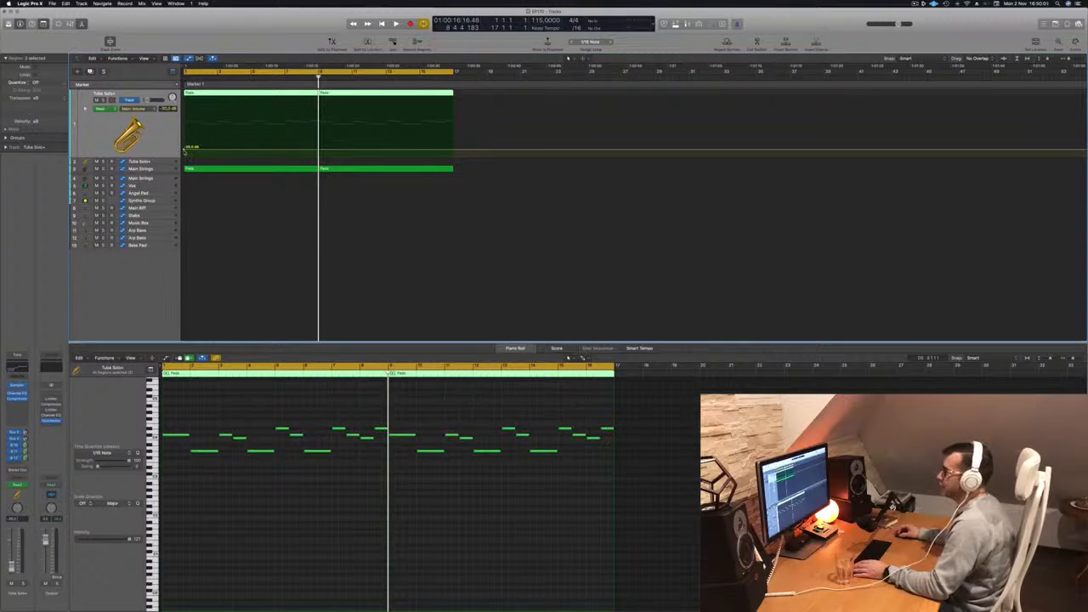
pyautogui.click(185, 152)
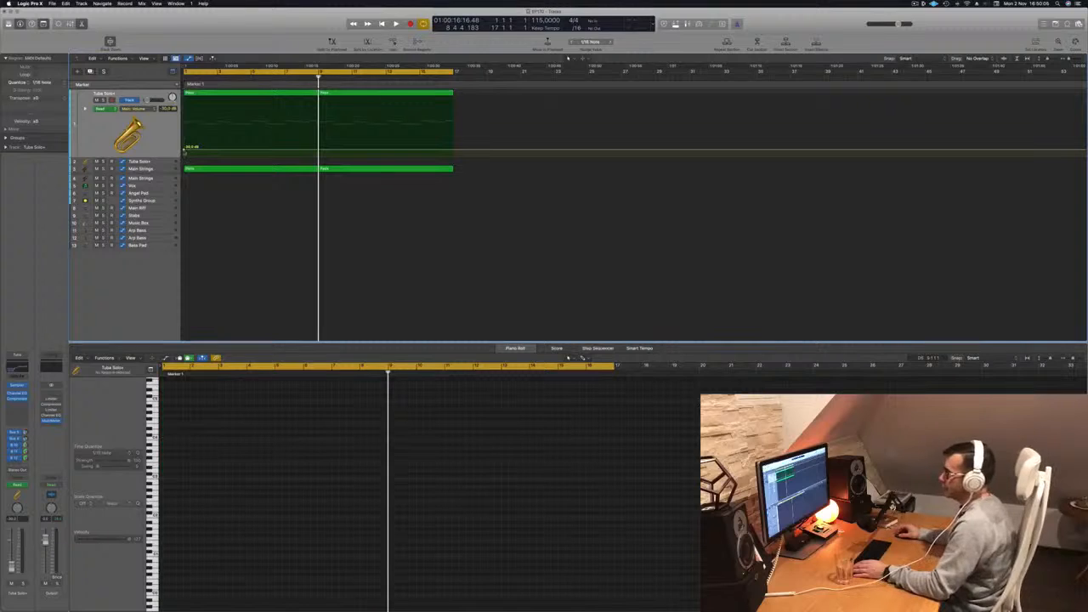
pyautogui.click(184, 152)
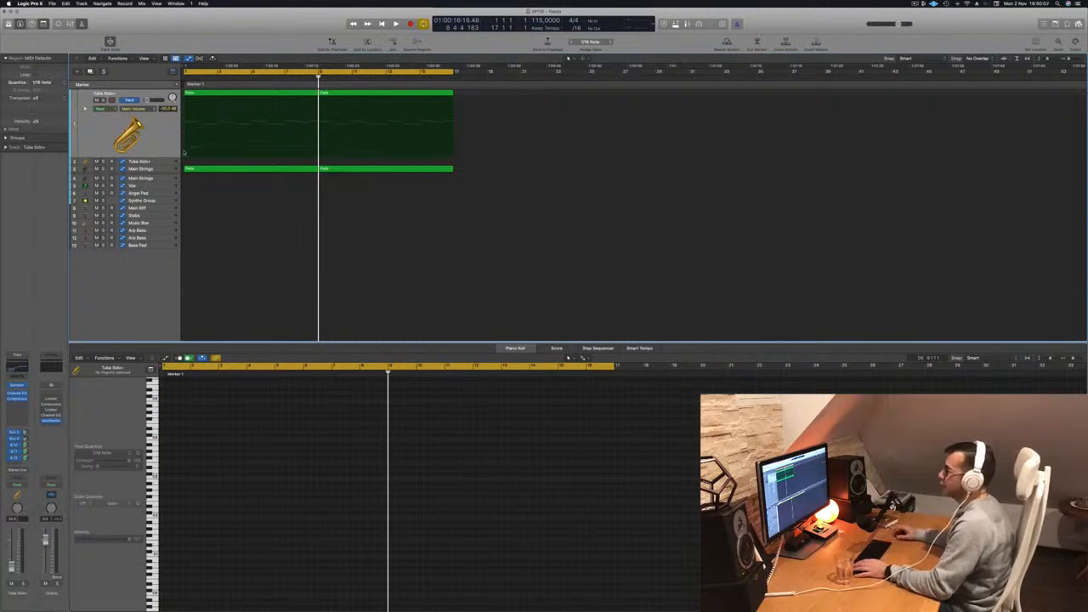
pyautogui.click(151, 130)
pyautogui.press('space')
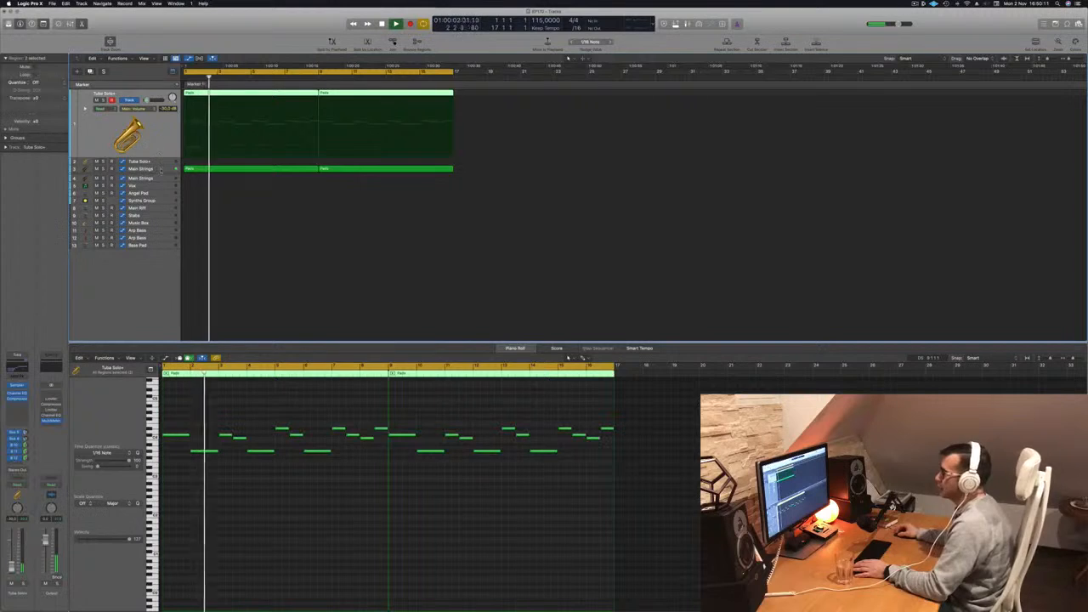
# Copy both tuba melody regions to the second Tuba Solo track and transpose the copied notes down one octave.
pyautogui.click(381, 94)
pyautogui.keyDown('shift'); pyautogui.click(265, 94); pyautogui.keyUp('shift')
pyautogui.moveTo(265, 93); pyautogui.dragTo(270, 164)
pyautogui.click(301, 532)
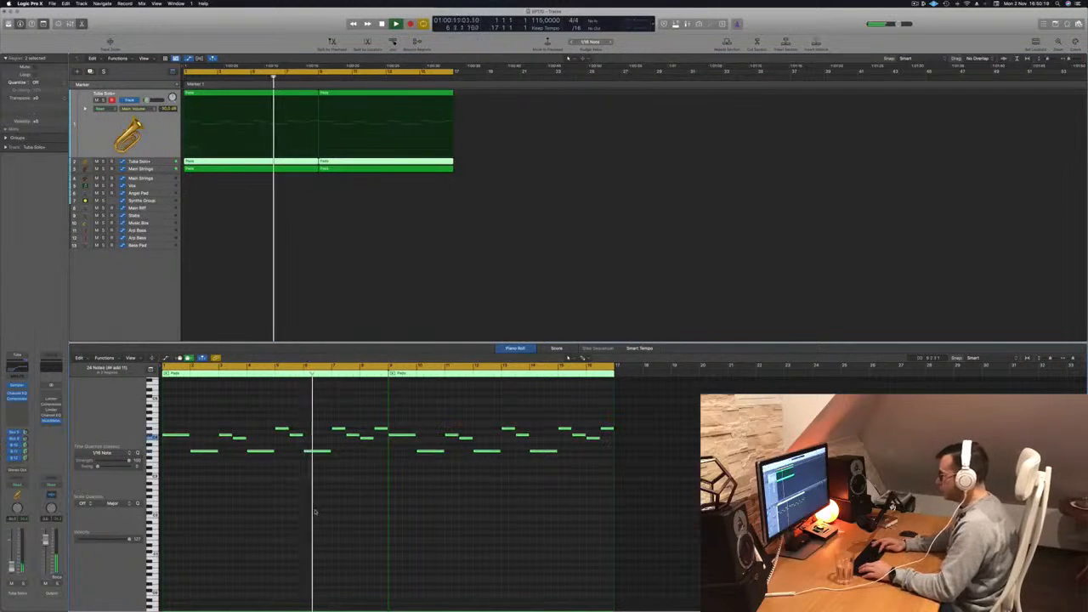
pyautogui.scroll(2, 315, 511)
pyautogui.press('Return')
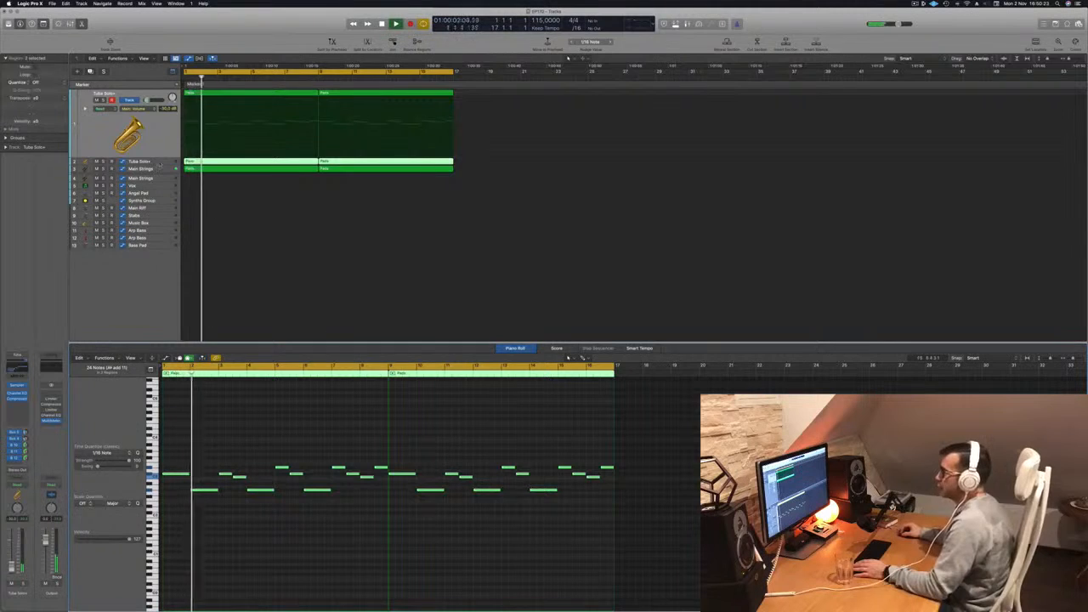
# Select the second Tuba Solo track and audition the layered tubas from the start of the cycle.
pyautogui.click(159, 162)
pyautogui.press('Return')
pyautogui.press('a')
pyautogui.press('Return')
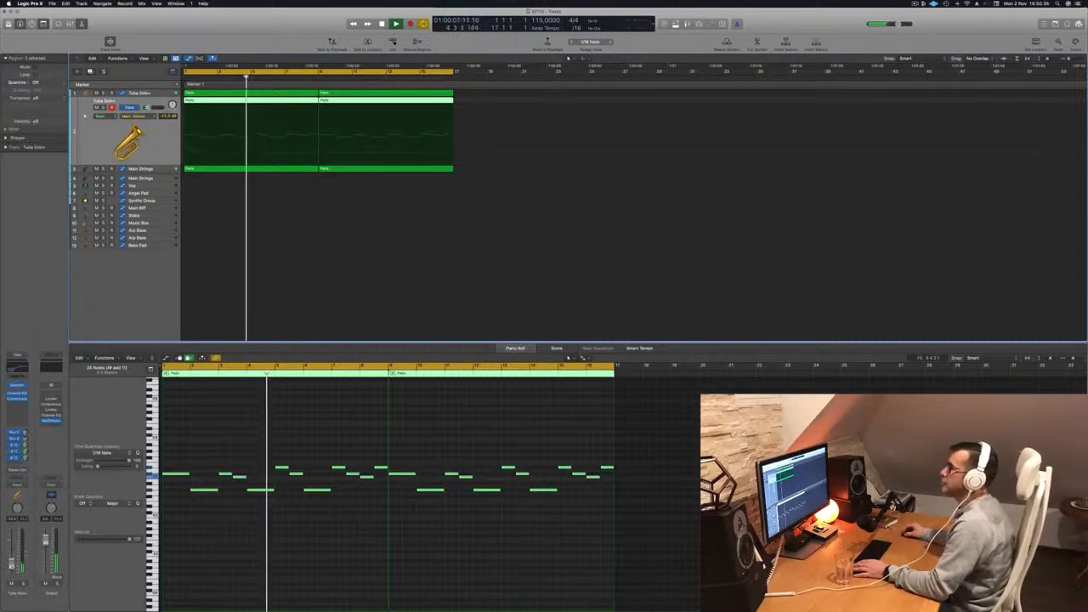
pyautogui.scroll(-3, 241, 243)
pyautogui.scroll(3, 220, 226)
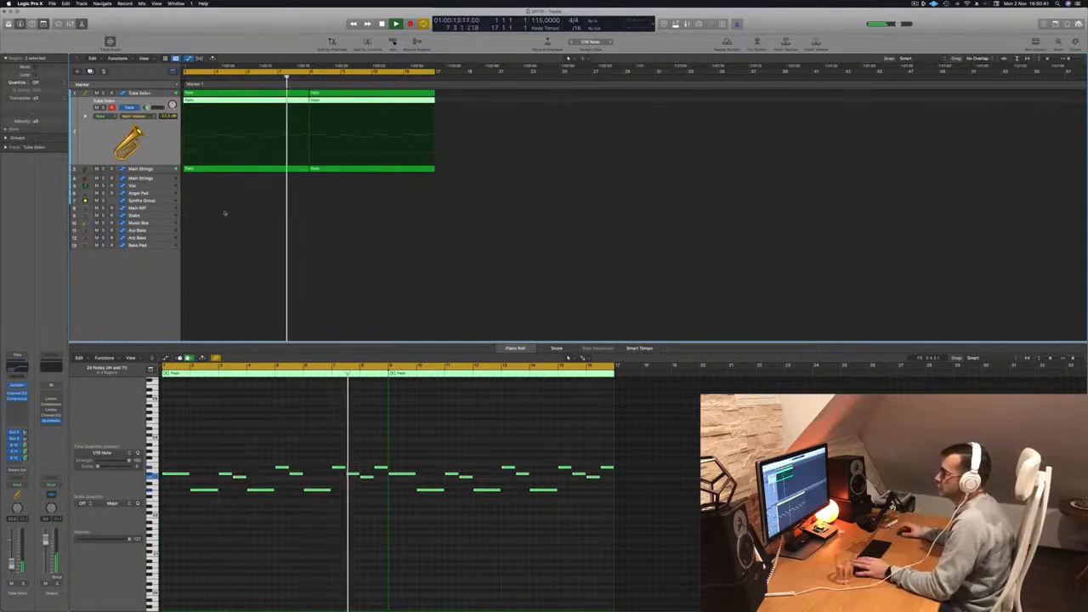
# Move the first Main Strings Pads region to the Bass Pad track and delete its upper notes, keeping the lowest line.
pyautogui.click(260, 211)
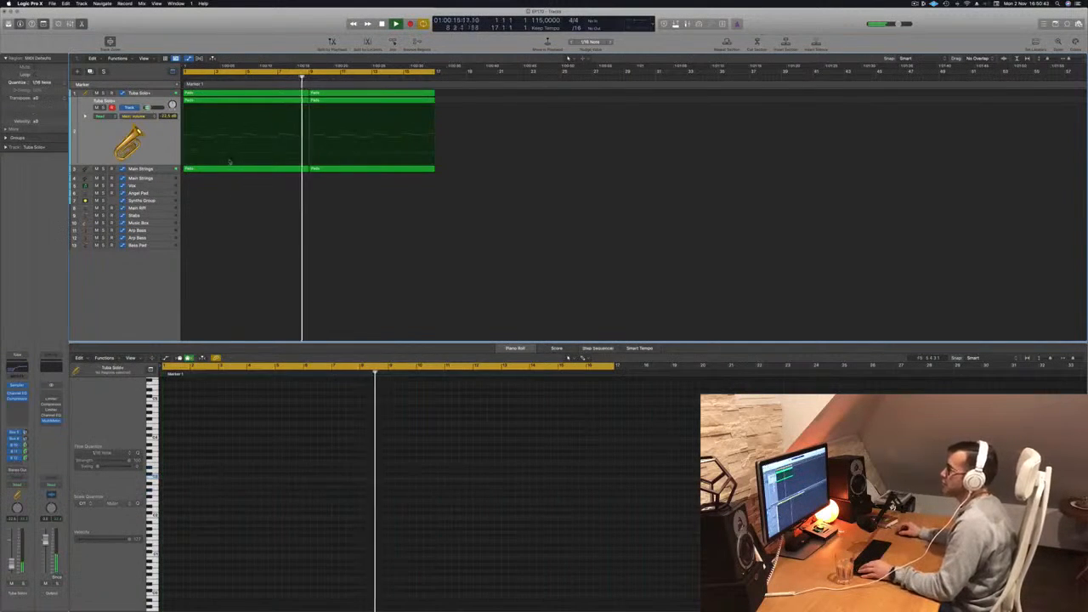
pyautogui.click(228, 169)
pyautogui.moveTo(230, 170); pyautogui.dragTo(228, 245)
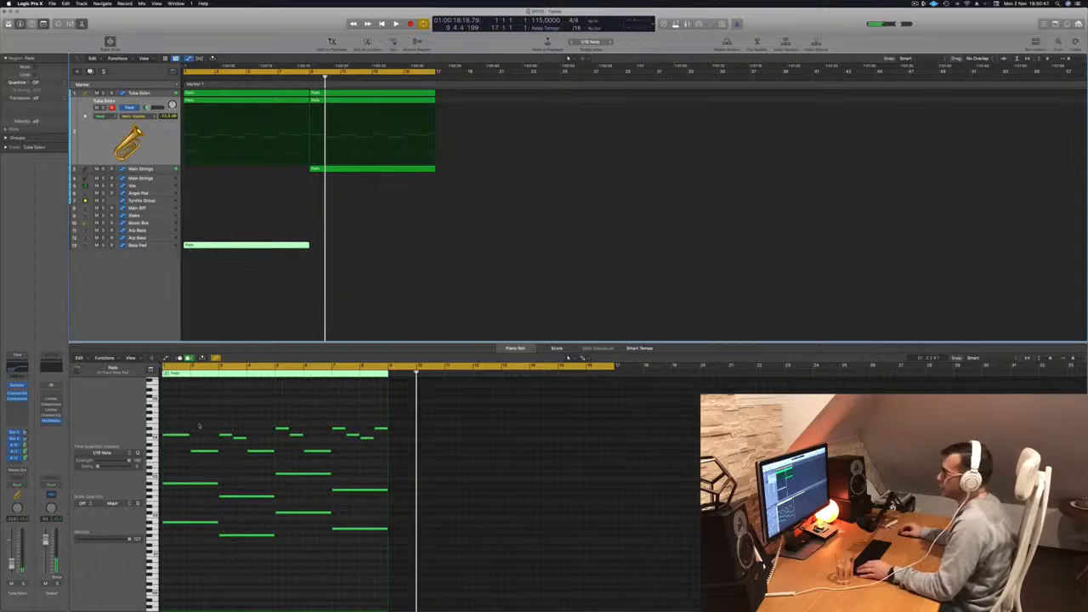
pyautogui.moveTo(182, 416); pyautogui.dragTo(367, 500)
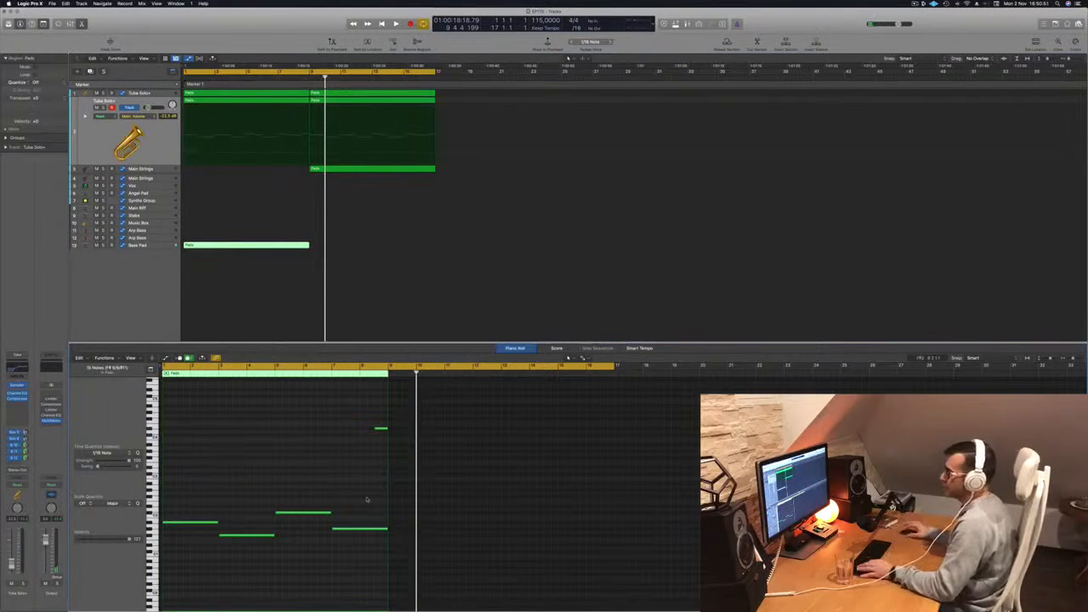
# Copy the remaining Main Strings region back to bar 1 and repeat the Bass Pad region at bar 9.
pyautogui.moveTo(329, 170); pyautogui.dragTo(219, 173)
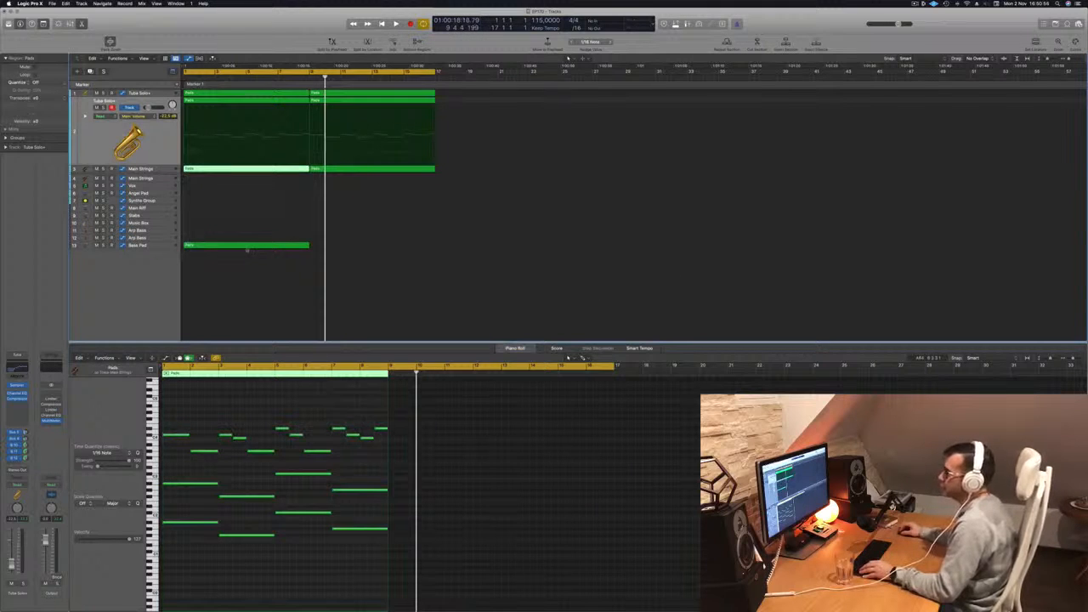
pyautogui.click(247, 247)
pyautogui.moveTo(239, 246); pyautogui.dragTo(363, 248)
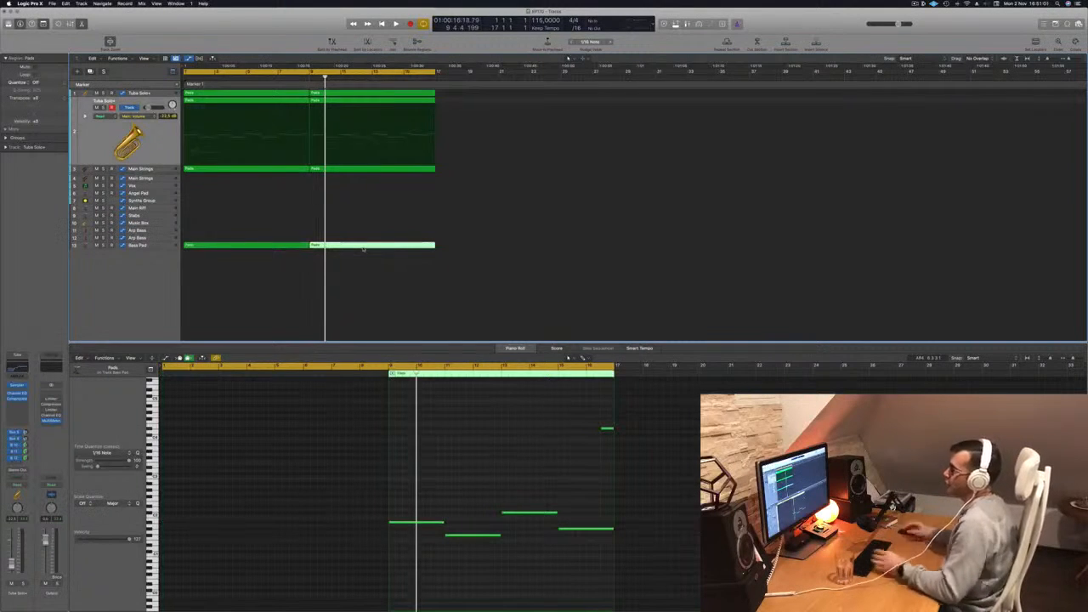
# Remove the filter automation from the Bass Pad track and delete the stray high note at the end of both its regions.
pyautogui.click(158, 246)
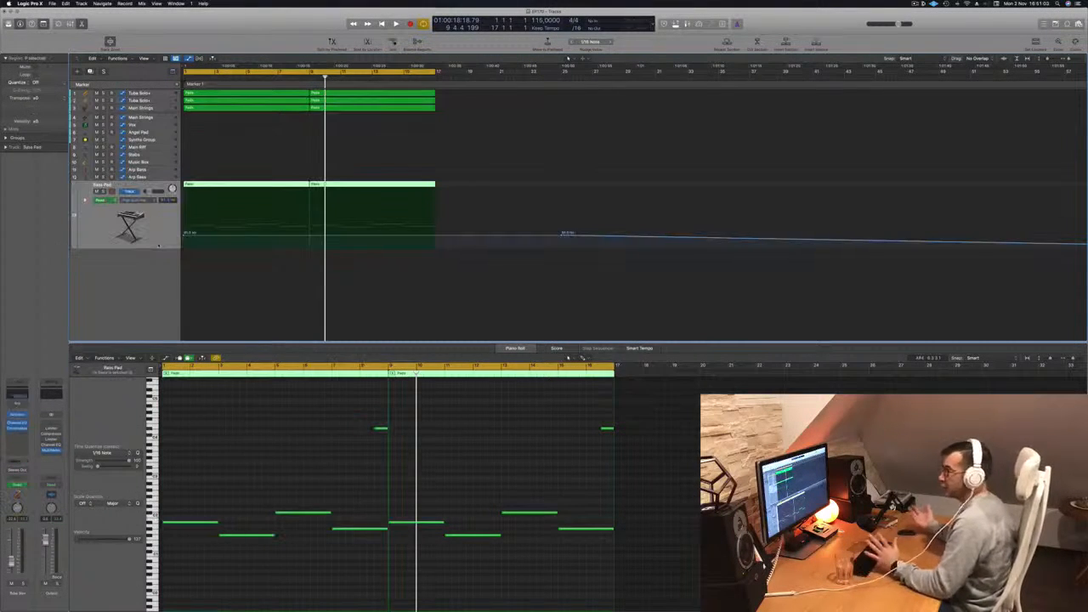
pyautogui.click(158, 246)
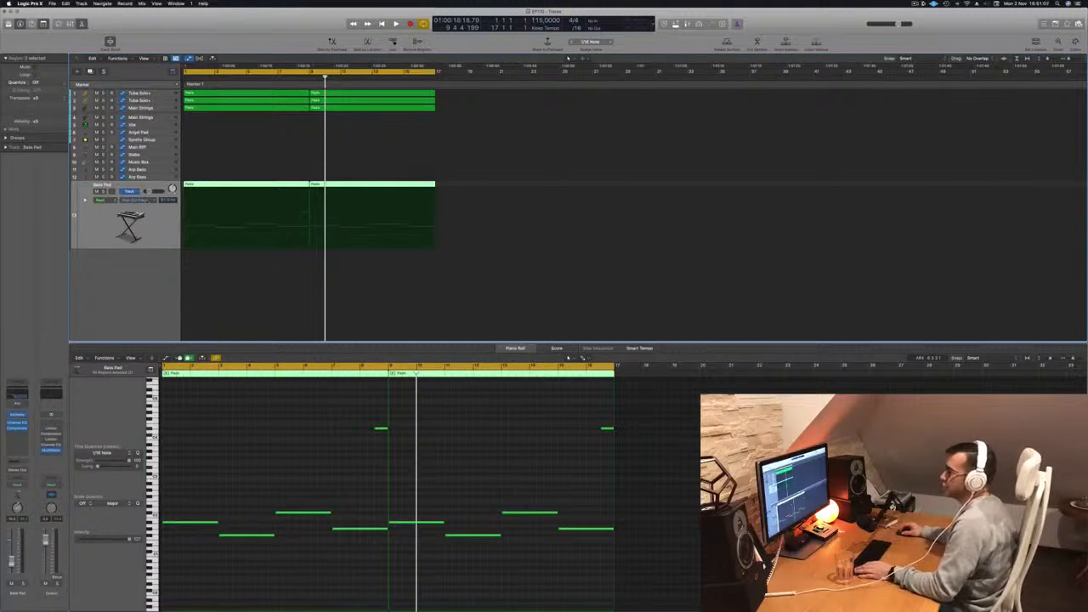
pyautogui.click(141, 201)
pyautogui.click(100, 235)
pyautogui.hscroll(1, 101, 235)
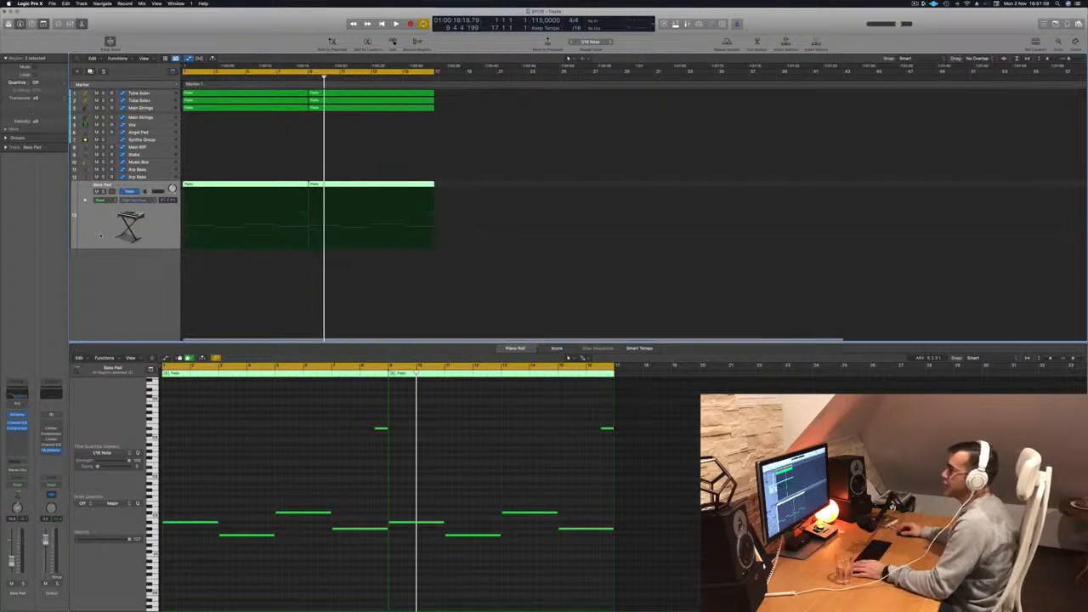
pyautogui.moveTo(329, 409); pyautogui.dragTo(632, 422)
pyautogui.click(95, 221)
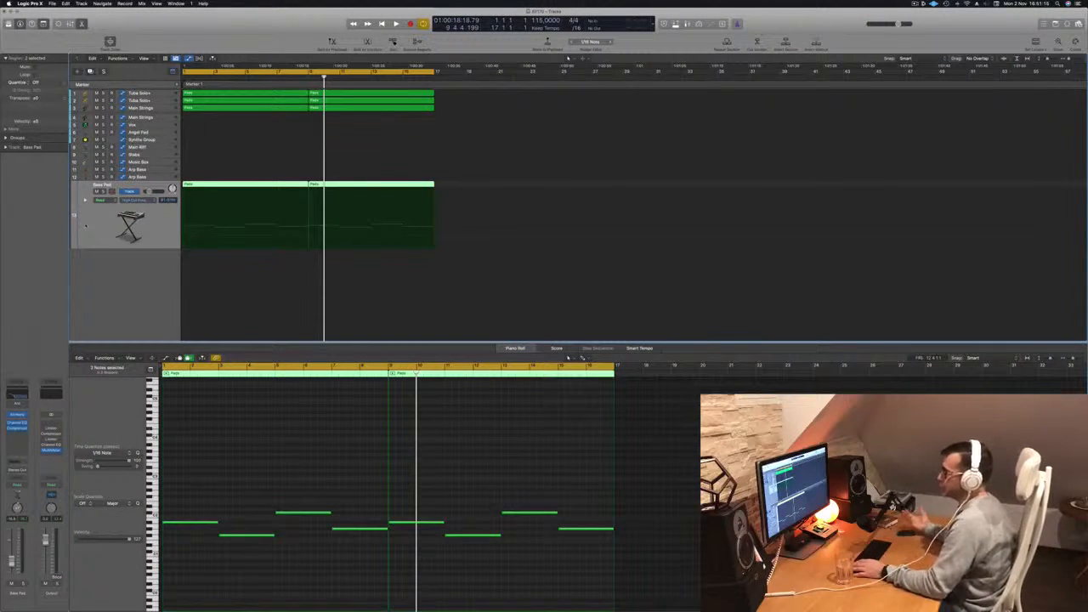
# Audition the layered arrangement with the Bass Pad from the start of the cycle.
pyautogui.press('Return')
pyautogui.press('space')
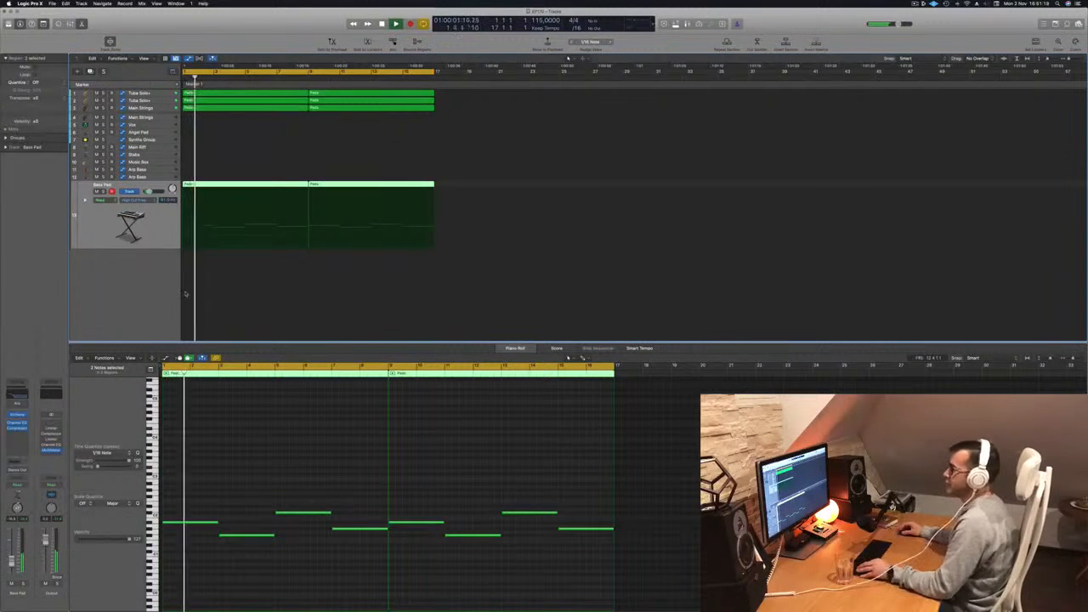
pyautogui.press('super+Left')
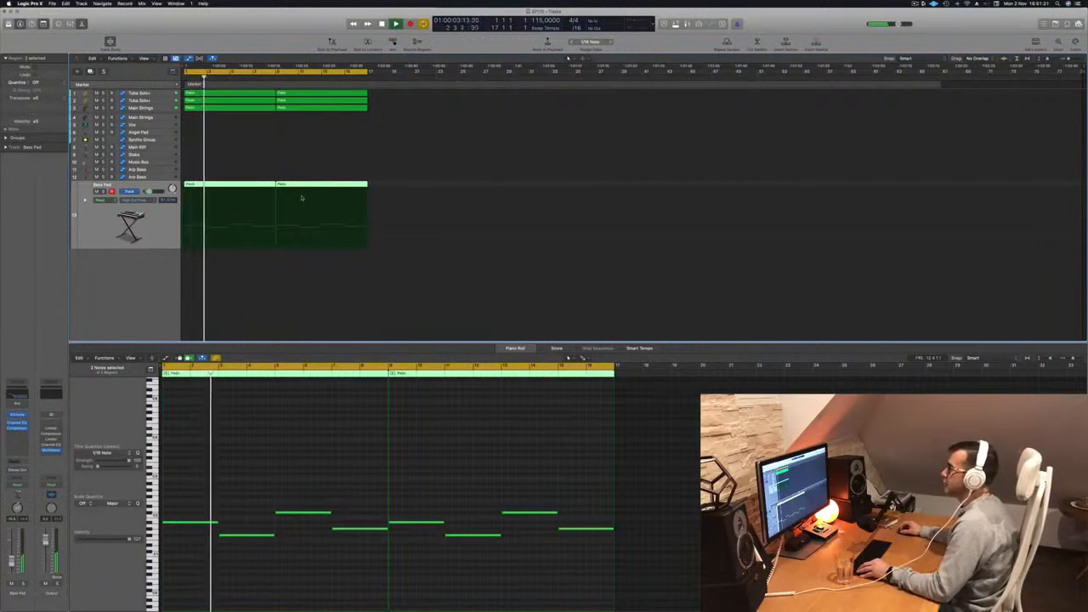
pyautogui.press('super+Down')
pyautogui.press('super+Right')
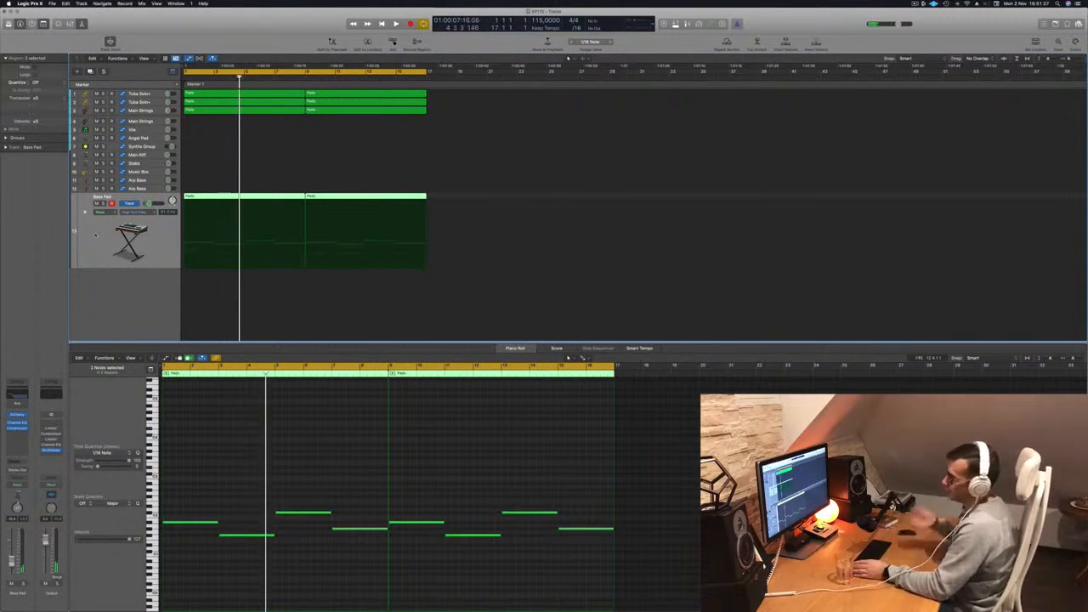
pyautogui.press('space')
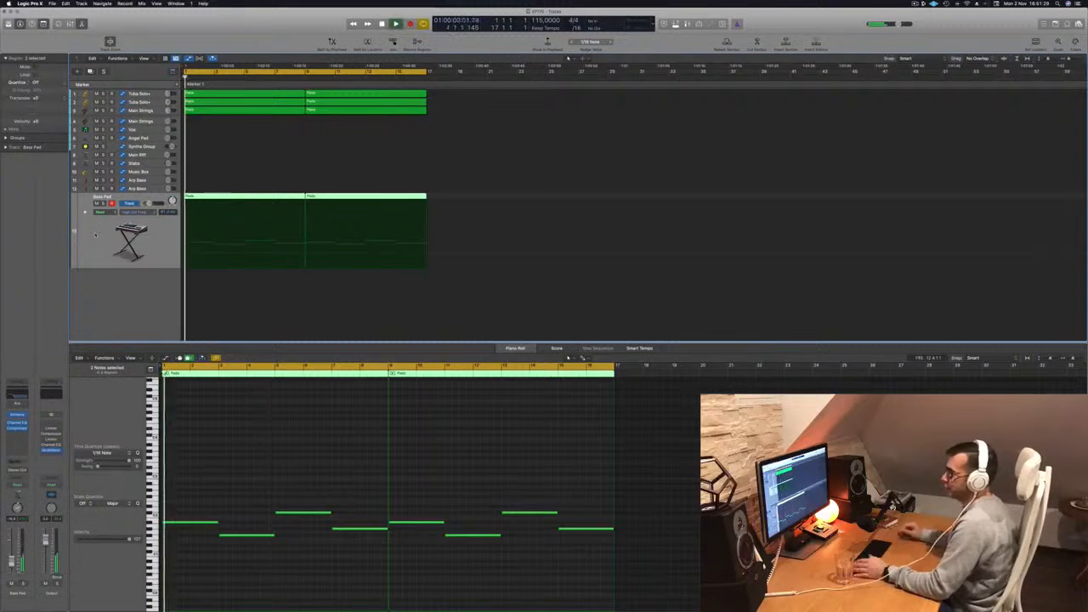
pyautogui.press('super+Down')
pyautogui.press('super+Down')
pyautogui.press('super+Down')
pyautogui.press('super+Down')
pyautogui.press('super+Down')
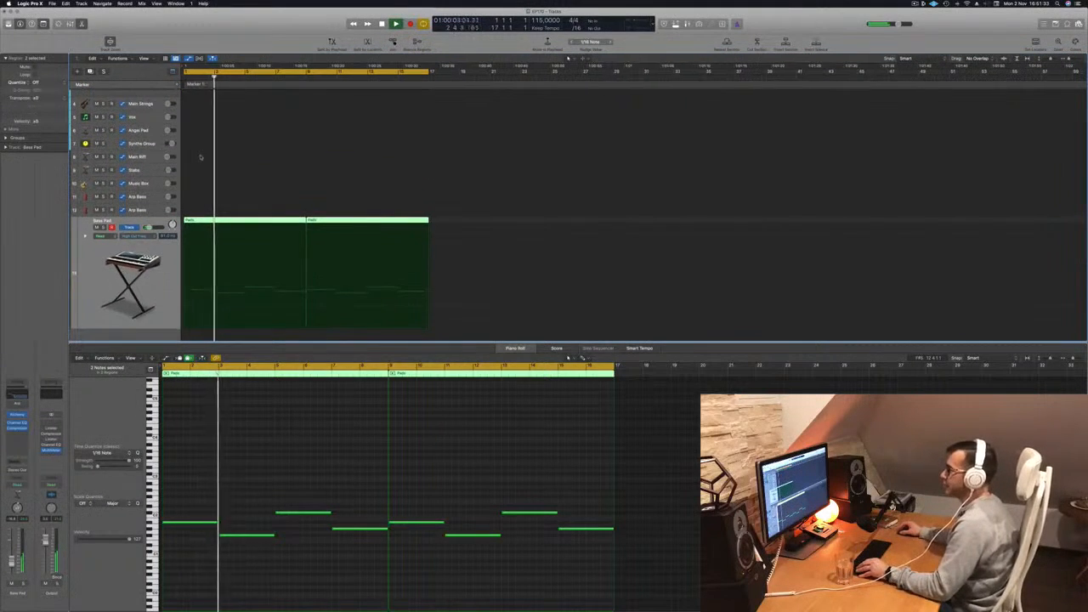
pyautogui.press('super+Up')
# Copy the first Main Strings region to the second Main Strings track, delete its upper melody notes and raise the remaining notes one octave.
pyautogui.click(227, 121)
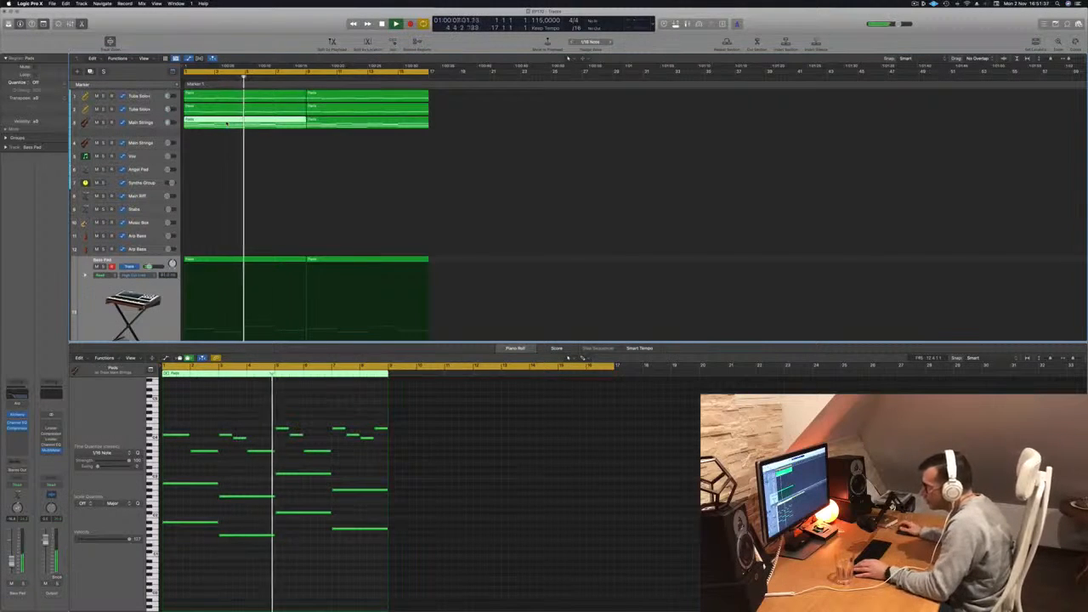
pyautogui.moveTo(223, 125); pyautogui.dragTo(223, 144)
pyautogui.moveTo(183, 414); pyautogui.dragTo(380, 460)
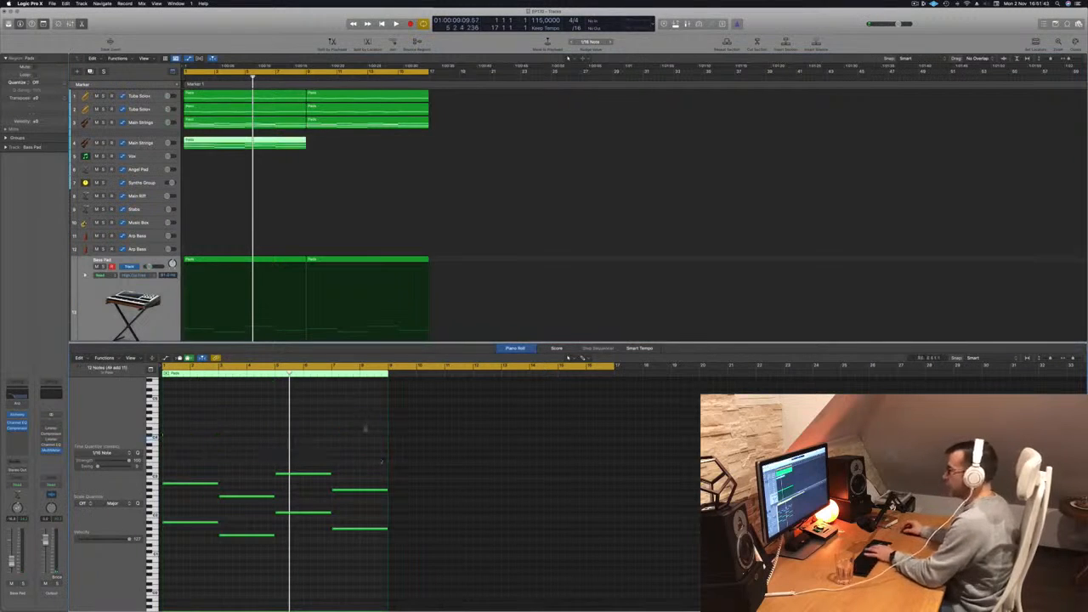
pyautogui.moveTo(176, 456); pyautogui.dragTo(399, 571)
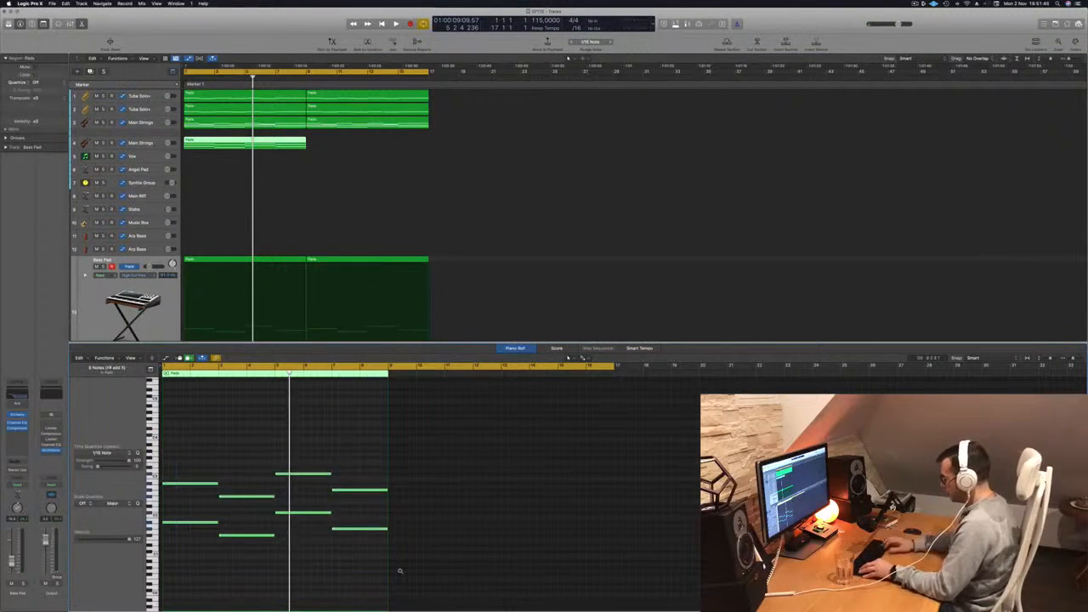
# Hide the filter automation on the second Main Strings track and turn off the high cut band in its Channel EQ.
pyautogui.click(147, 145)
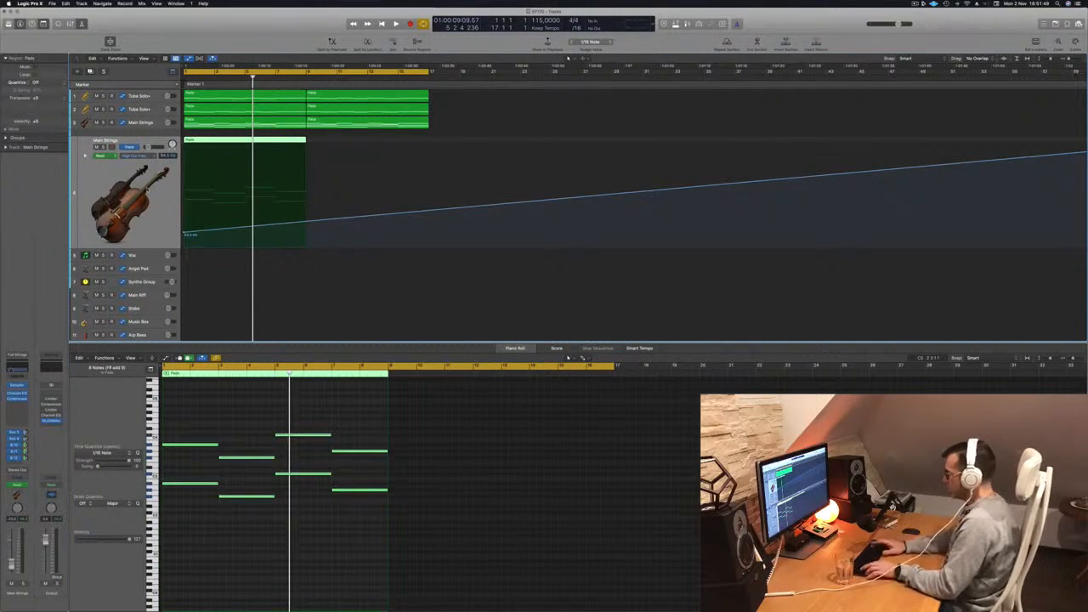
pyautogui.press('a')
pyautogui.press('space')
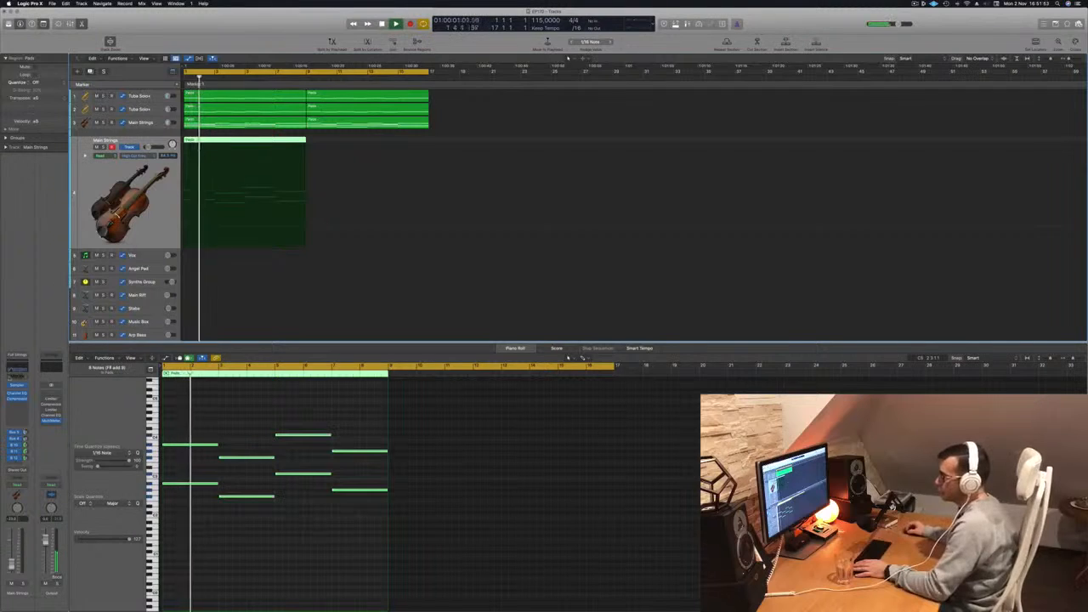
pyautogui.click(17, 393)
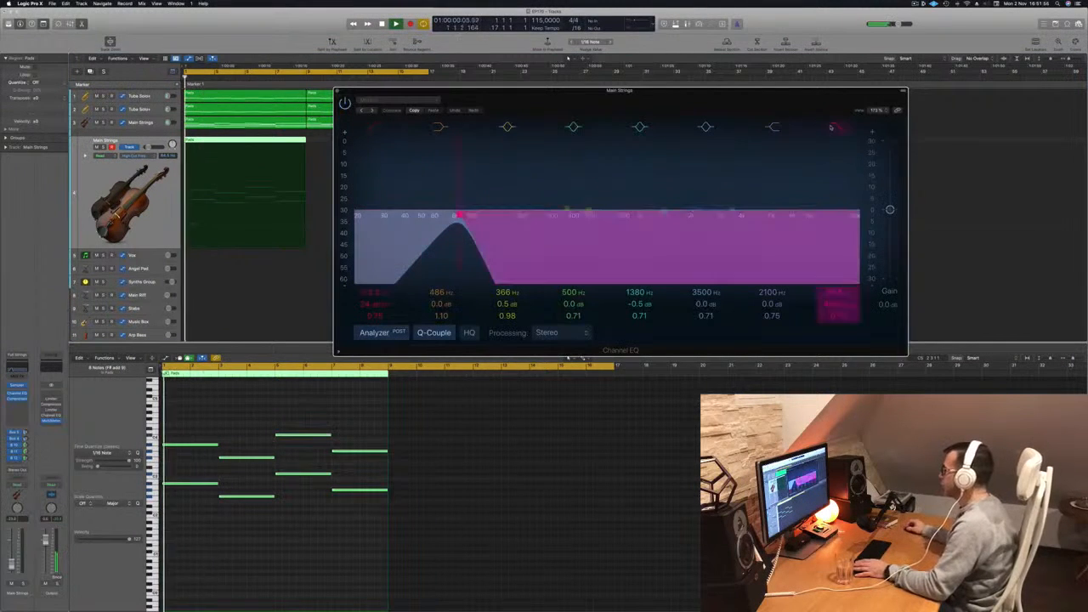
pyautogui.moveTo(563, 99); pyautogui.dragTo(641, 98)
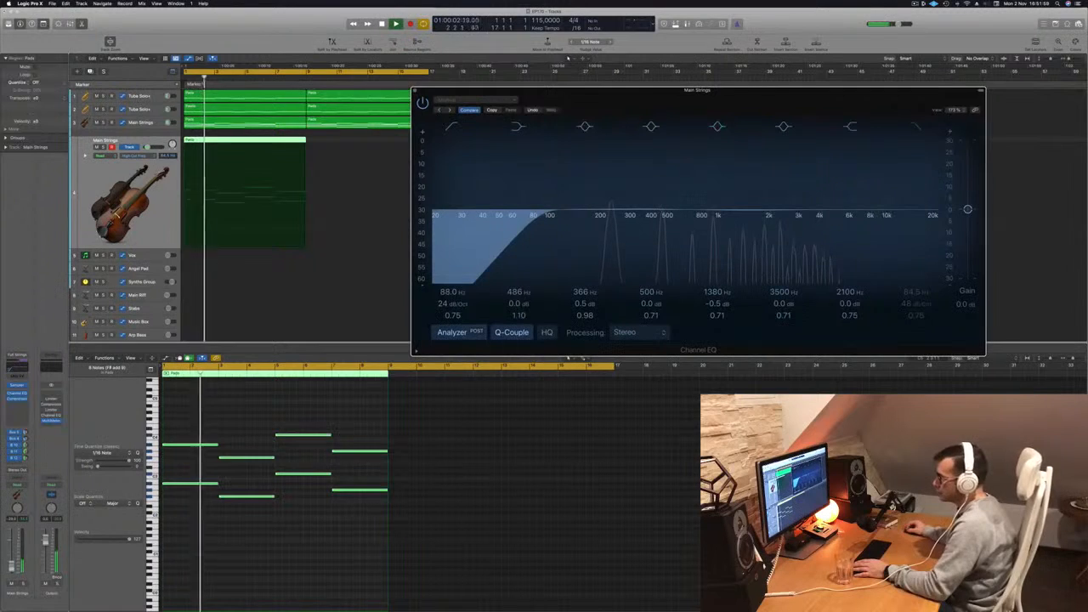
# Lower the second Main Strings track's volume slightly and set its Channel EQ low cut to 640 Hz.
pyautogui.moveTo(12, 564); pyautogui.dragTo(12, 572)
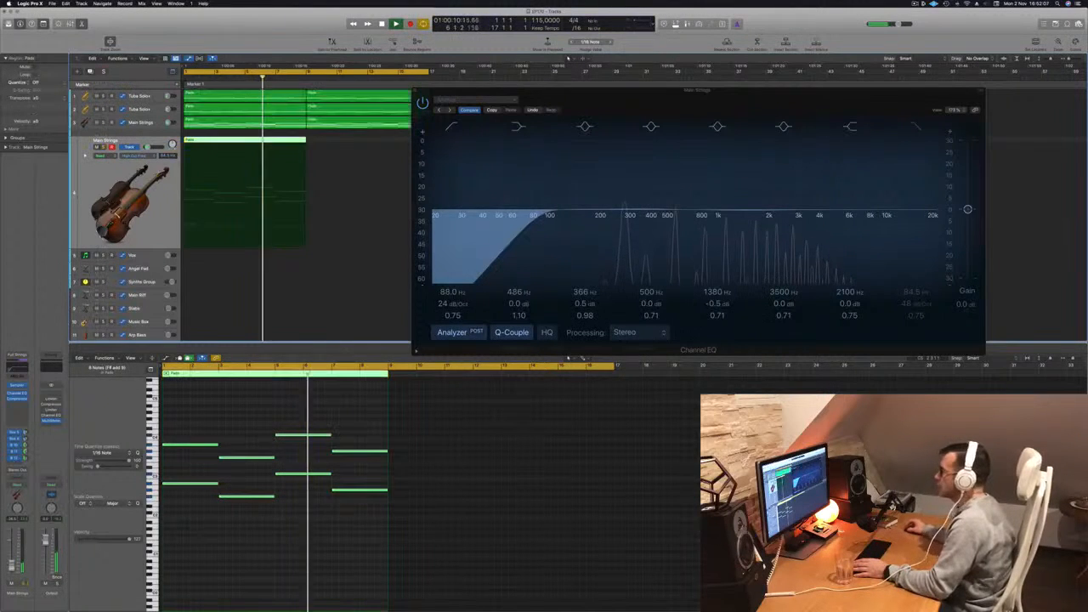
pyautogui.moveTo(541, 212); pyautogui.dragTo(685, 215)
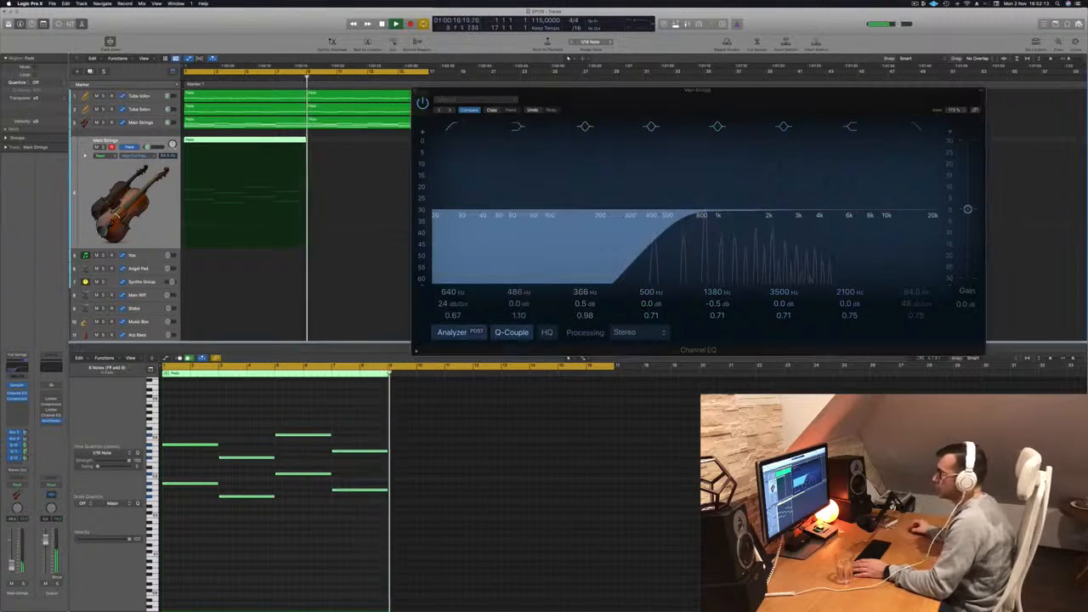
pyautogui.moveTo(637, 99); pyautogui.dragTo(546, 261)
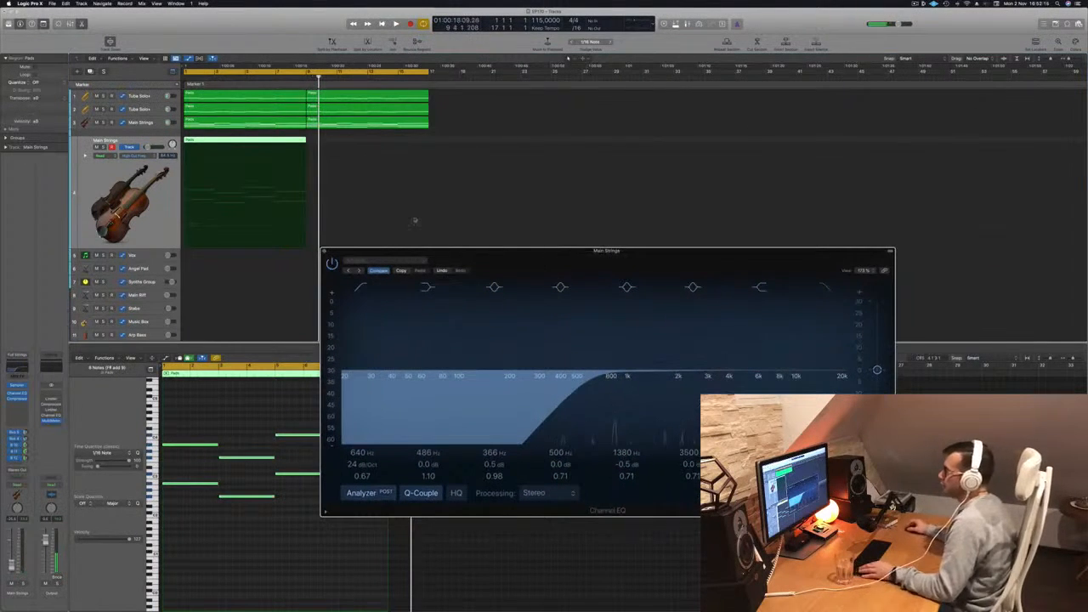
# Copy the second Main Strings track's region to bar 9 and compare the mix with that track muted and unmuted.
pyautogui.moveTo(258, 146); pyautogui.dragTo(364, 149)
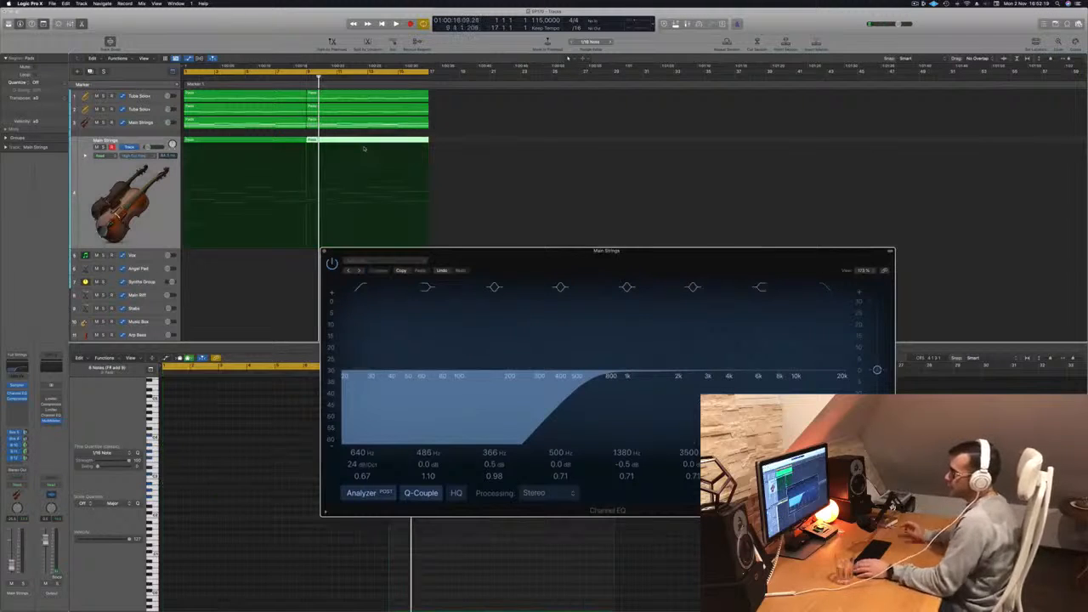
pyautogui.press('space')
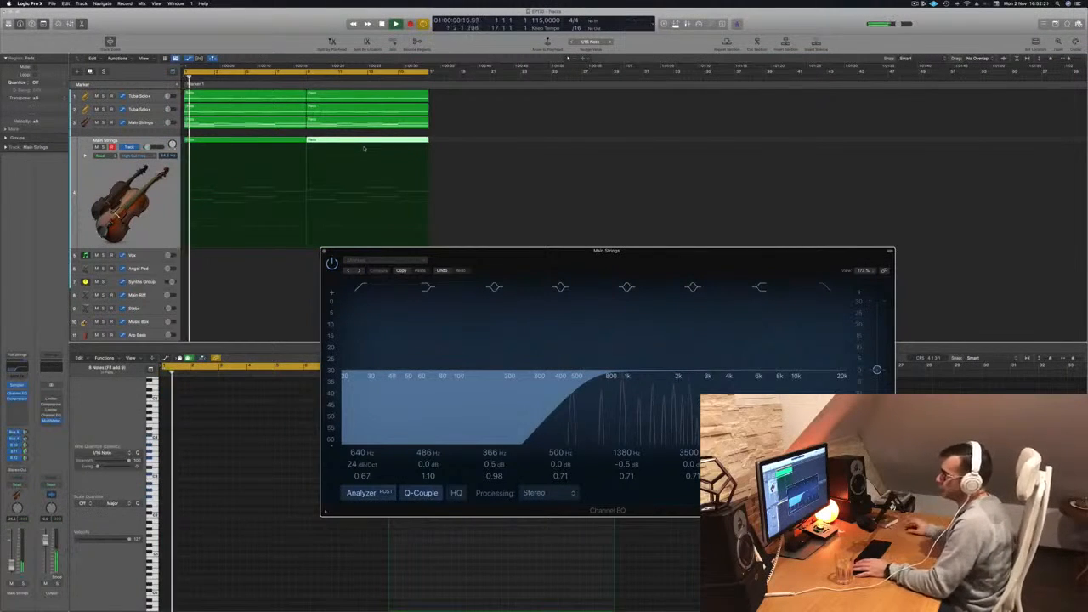
pyautogui.click(96, 147)
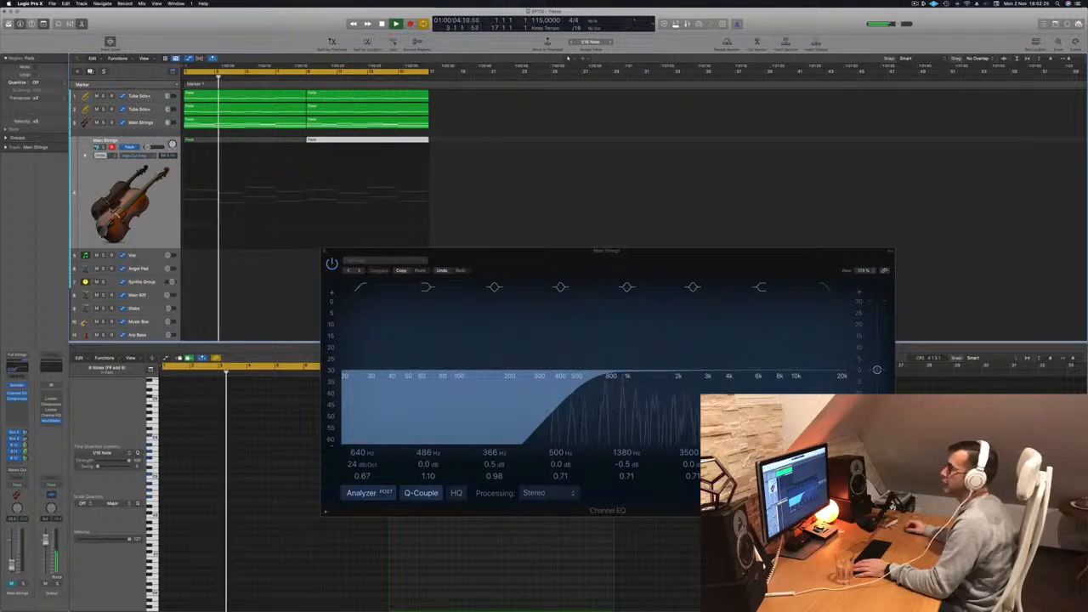
pyautogui.click(96, 147)
pyautogui.press('Return')
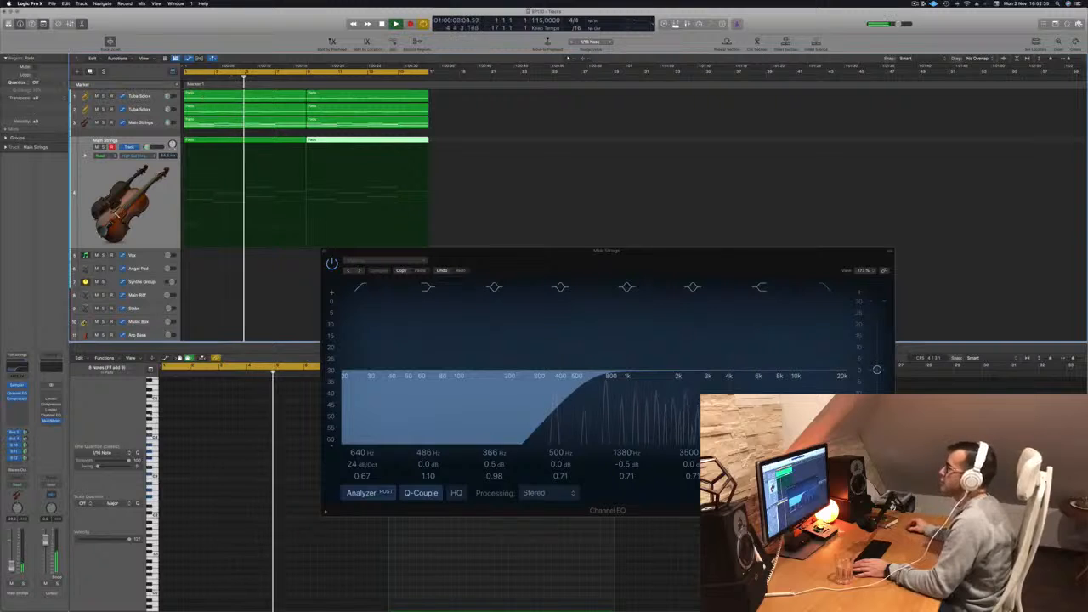
pyautogui.click(325, 252)
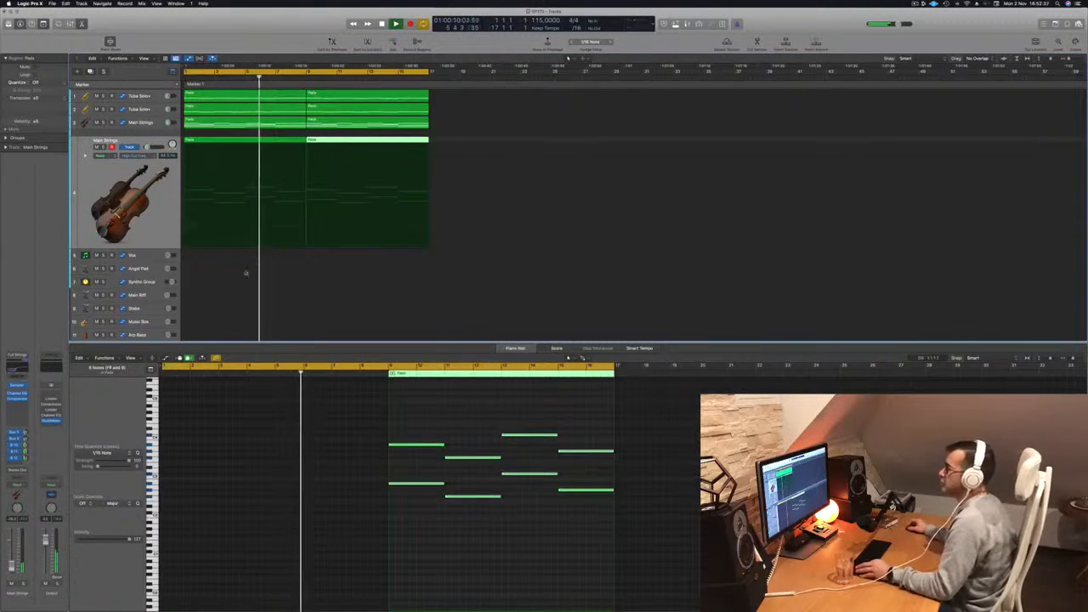
# Copy the second Main Strings track's first region to the first Arp Bass track at bar 1 and repeat it at bar 9.
pyautogui.press('super+Up')
pyautogui.press('super+Up')
pyautogui.press('super+Up')
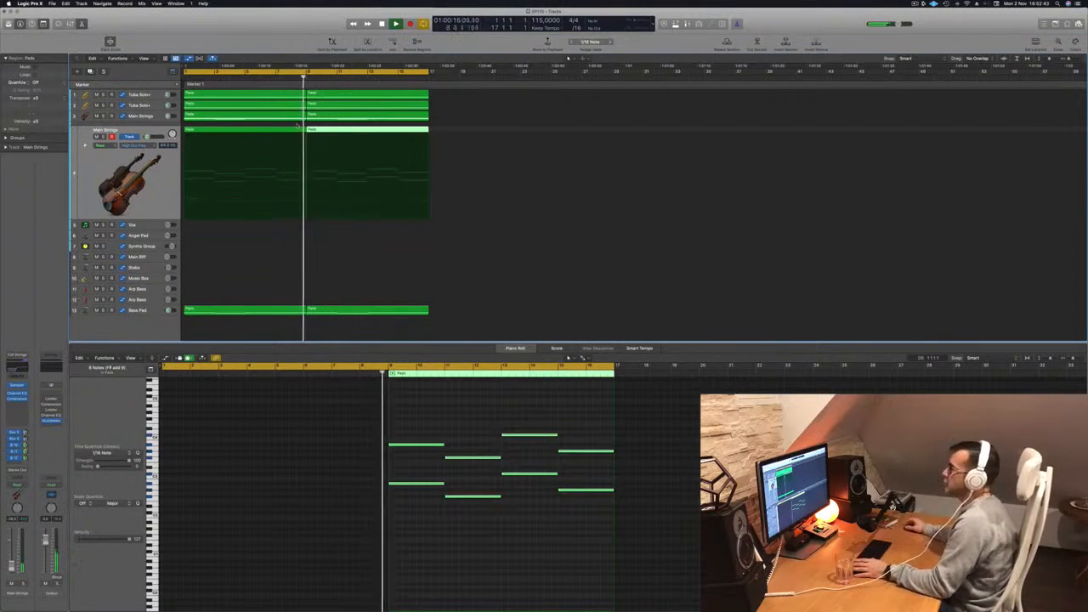
pyautogui.press('Down')
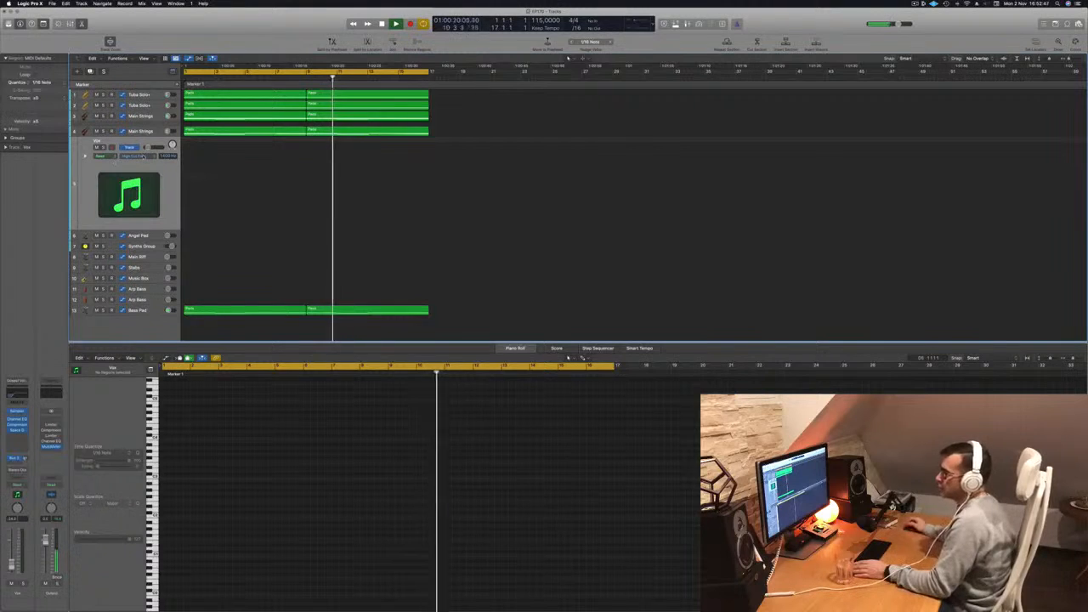
pyautogui.click(239, 132)
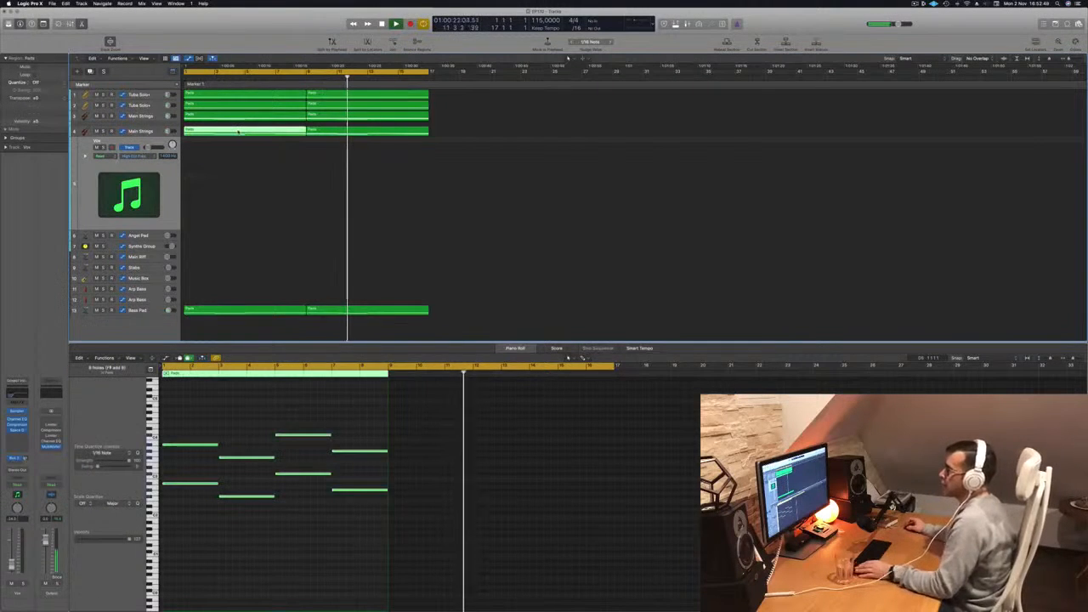
pyautogui.moveTo(239, 132); pyautogui.dragTo(226, 292)
pyautogui.moveTo(251, 206); pyautogui.dragTo(374, 214)
pyautogui.press('space')
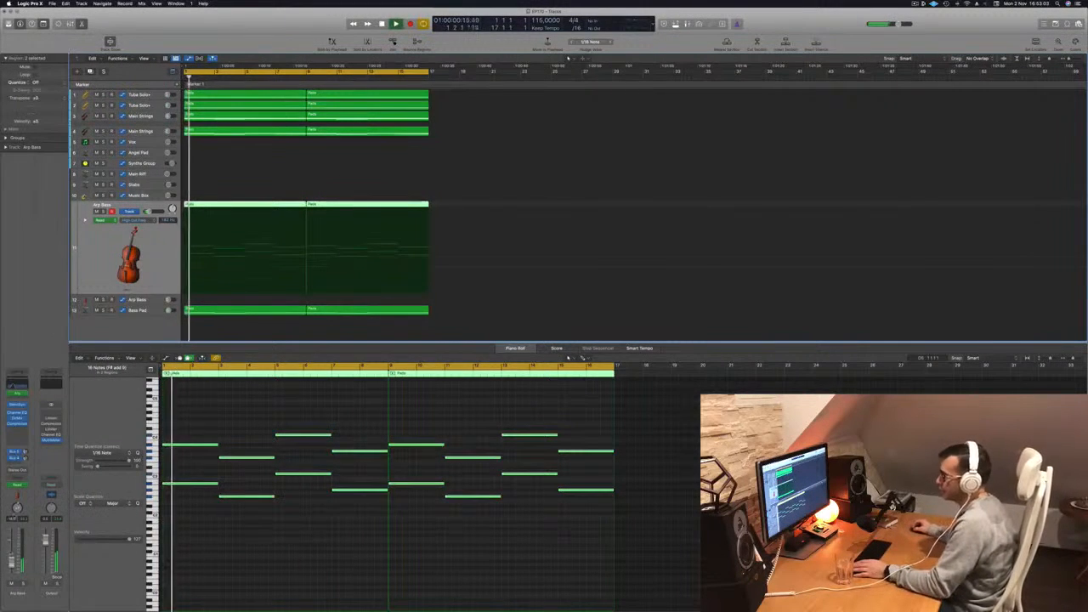
# Bring up the Arpeggiator Rate automation on the first Arp Bass track and remove it.
pyautogui.click(144, 219)
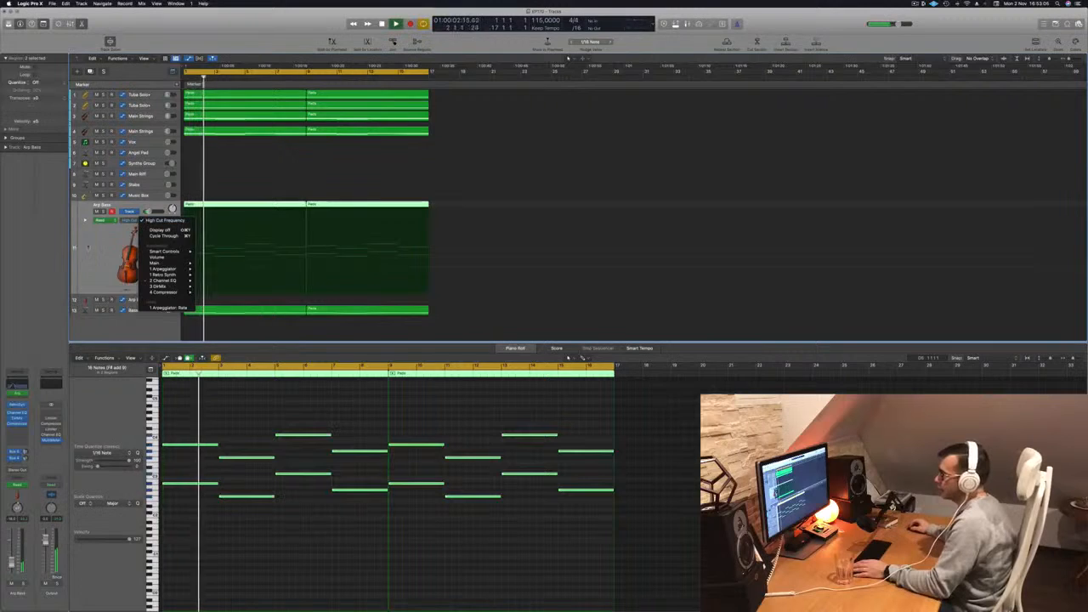
pyautogui.click(167, 308)
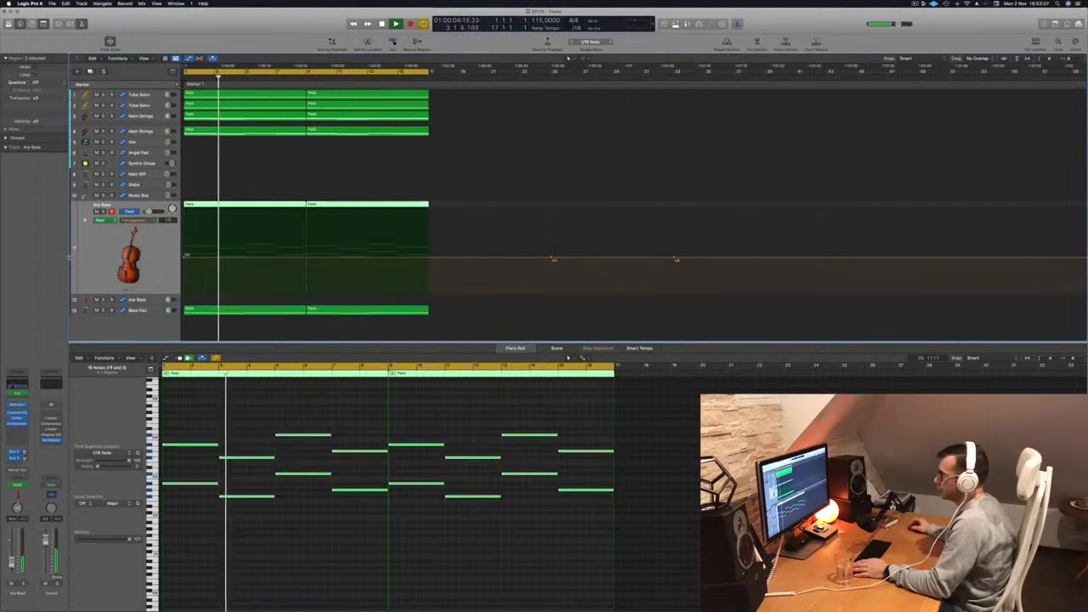
pyautogui.press('a')
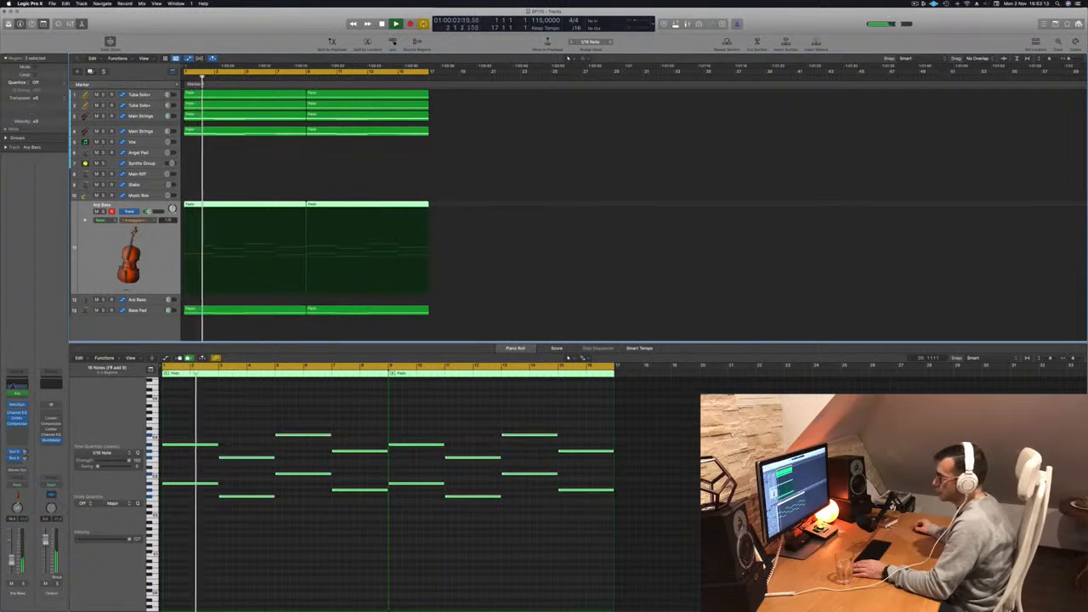
pyautogui.click(146, 221)
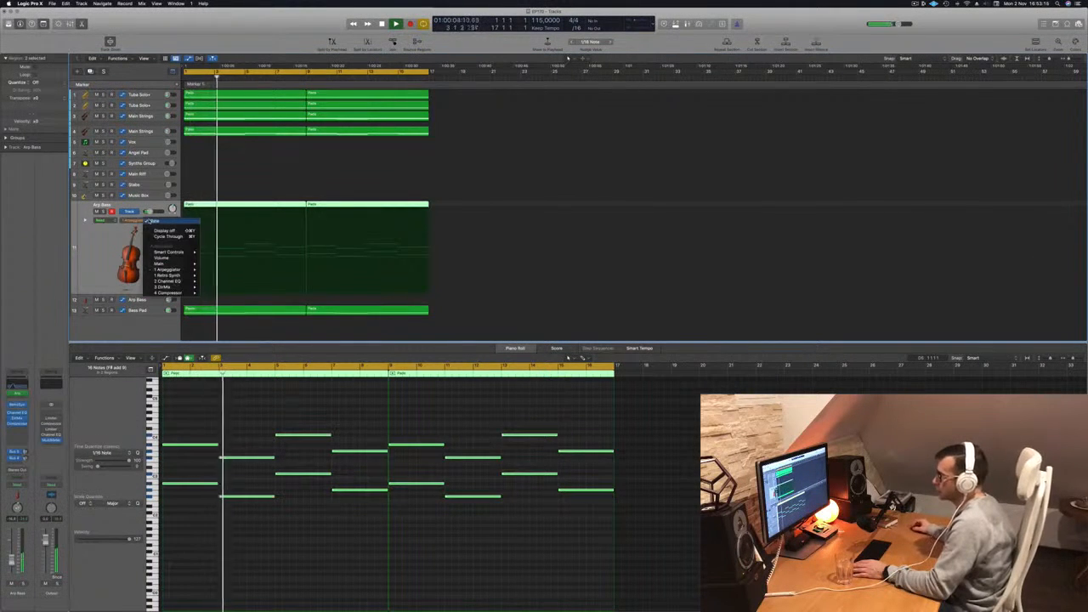
pyautogui.click(114, 240)
# Set the high cut in the Arp Bass Channel EQ to 180 Hz while listening to the cycle.
pyautogui.press('space')
pyautogui.click(18, 384)
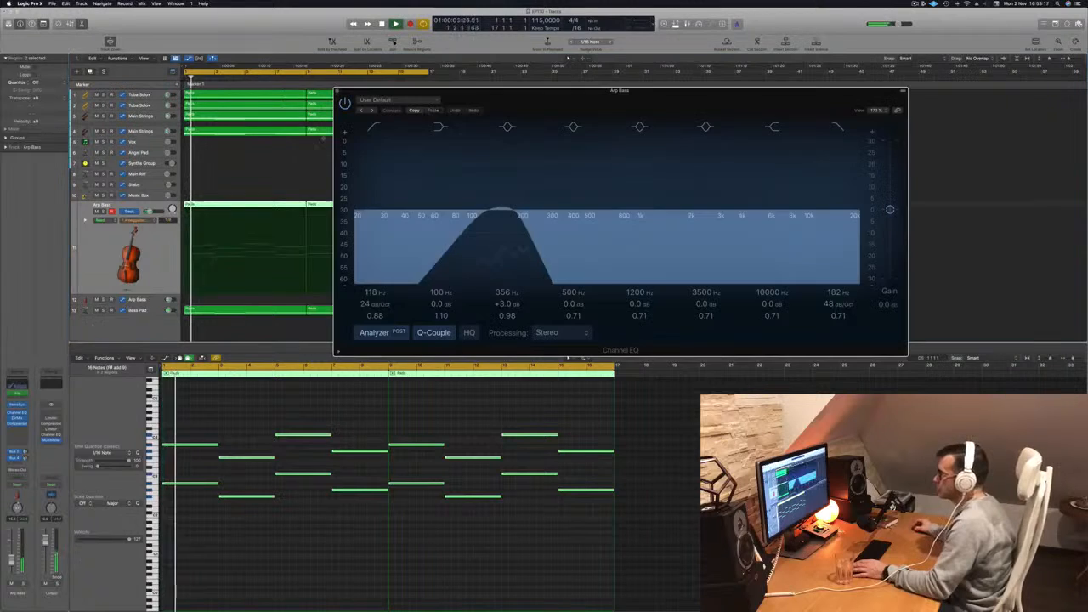
pyautogui.moveTo(516, 215)
pyautogui.mouseDown()
pyautogui.moveTo(566, 216)
pyautogui.moveTo(521, 215)
pyautogui.mouseUp()
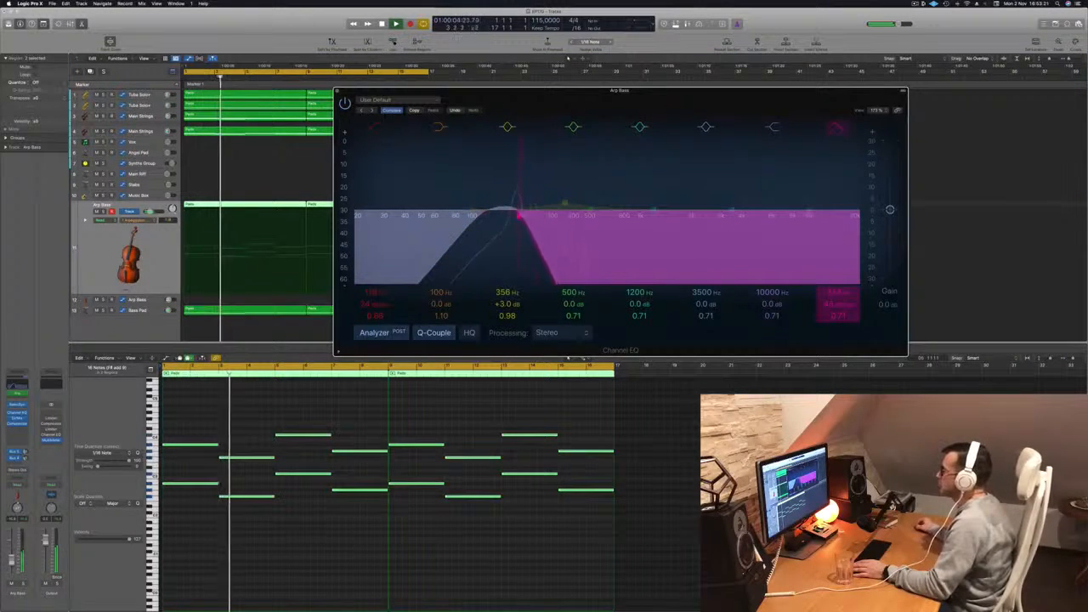
pyautogui.press('space')
pyautogui.press('space')
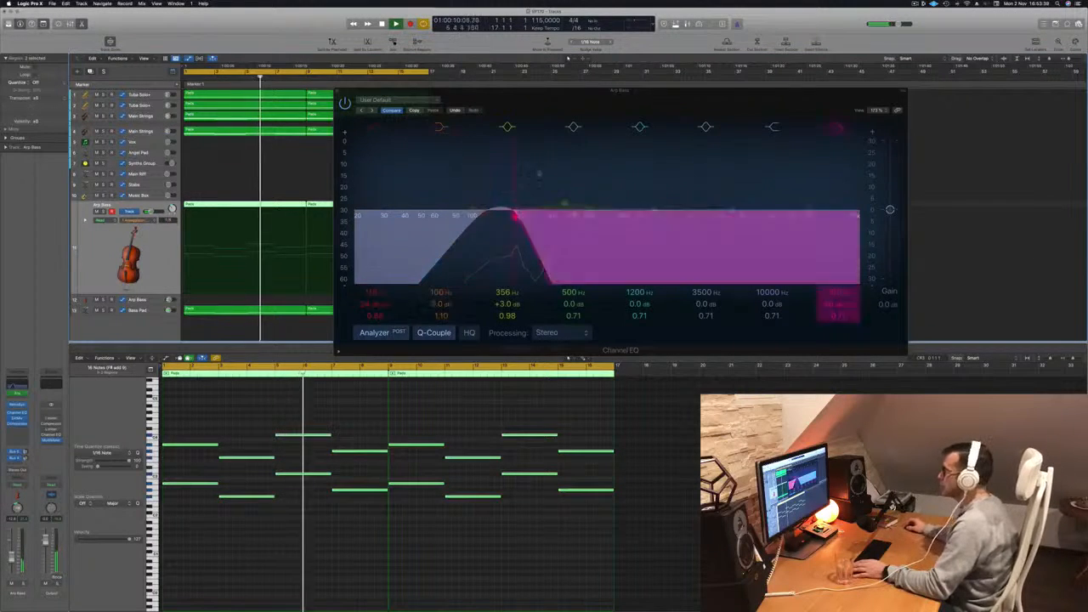
pyautogui.moveTo(673, 103); pyautogui.dragTo(786, 105)
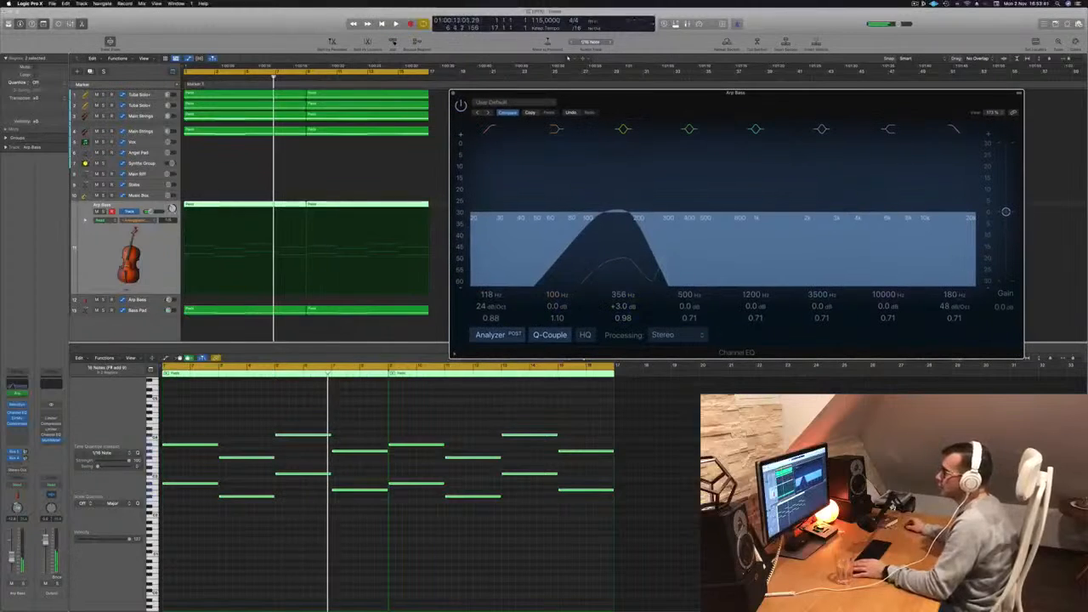
# Move both Pads regions from the first to the second Arp Bass track and audition them from the start of the cycle.
pyautogui.moveTo(251, 206); pyautogui.dragTo(241, 299)
pyautogui.press('super+BackSpace')
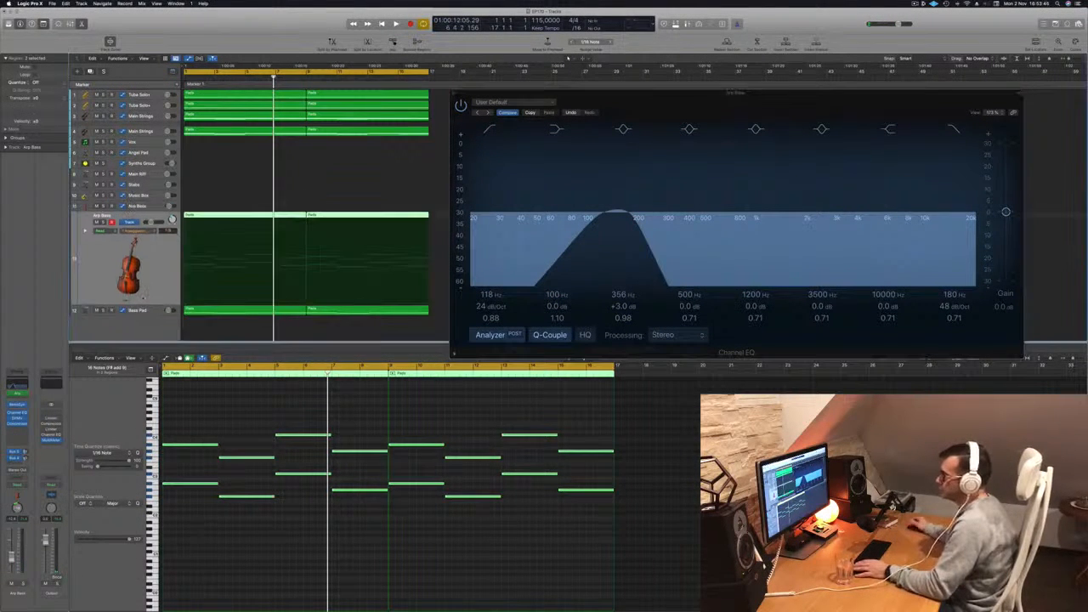
pyautogui.press('space')
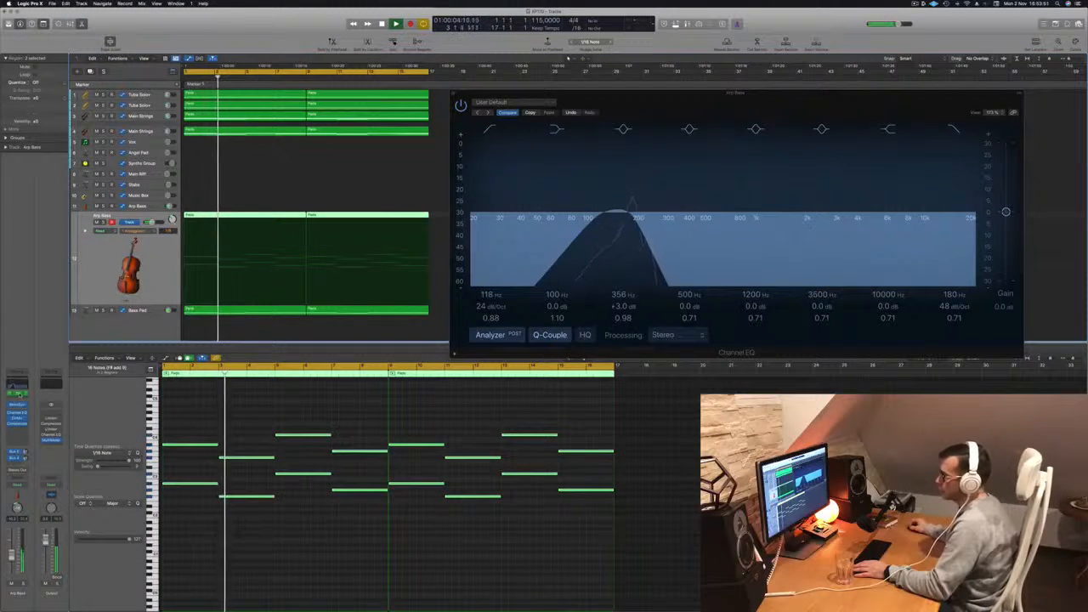
pyautogui.press('super+w')
pyautogui.press('v')
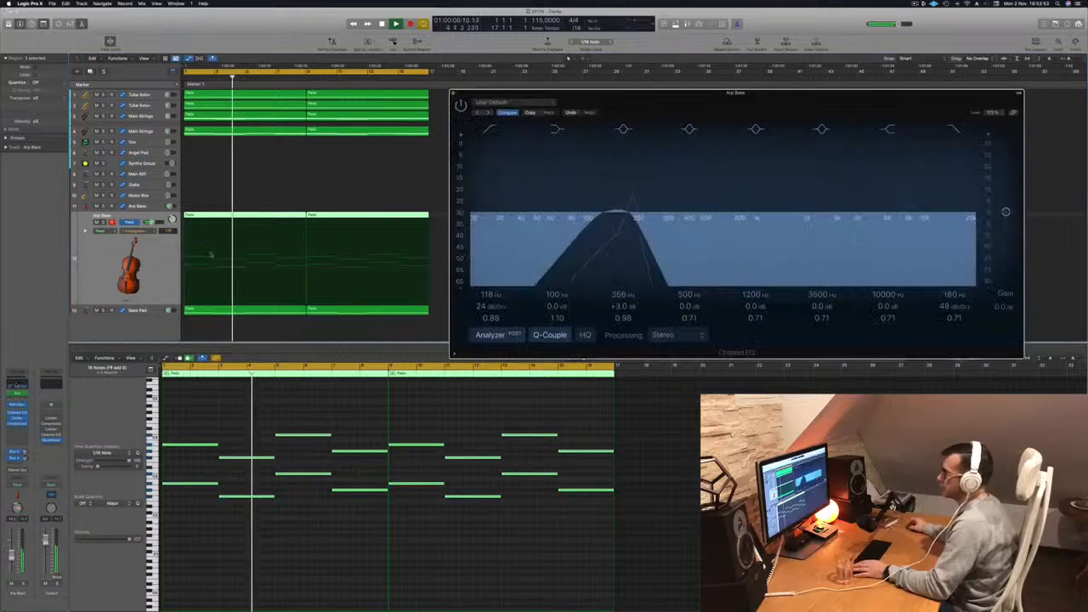
# Stop playback, hide the Channel EQ and delete both Pads regions from the second Arp Bass track.
pyautogui.moveTo(693, 115); pyautogui.dragTo(650, 123)
pyautogui.press('space')
pyautogui.press('v')
pyautogui.moveTo(439, 215); pyautogui.dragTo(304, 228)
pyautogui.press('Delete')
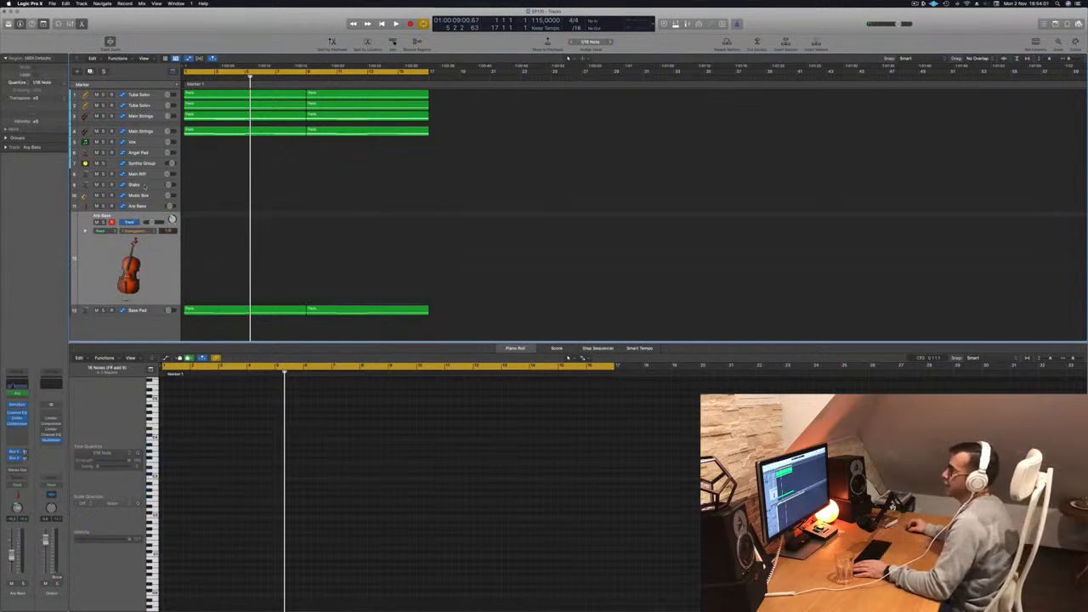
# Remove the High Cut Frequency automation from the Stabs track and stop playback near the cycle start.
pyautogui.click(144, 185)
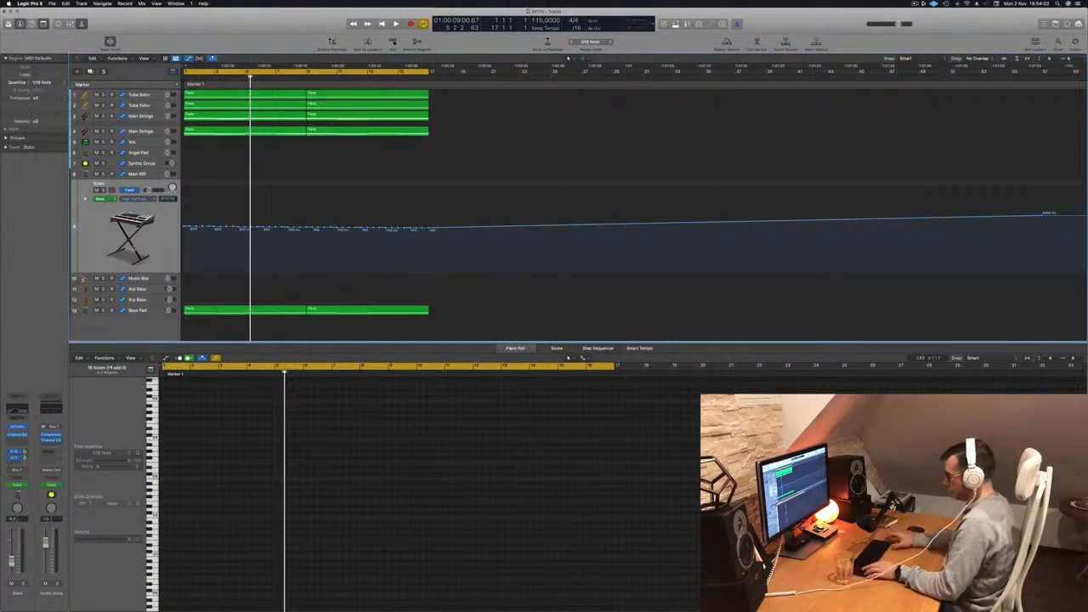
pyautogui.press('a')
pyautogui.press('space')
pyautogui.click(241, 131)
pyautogui.moveTo(243, 133); pyautogui.dragTo(238, 237)
pyautogui.press('super+z')
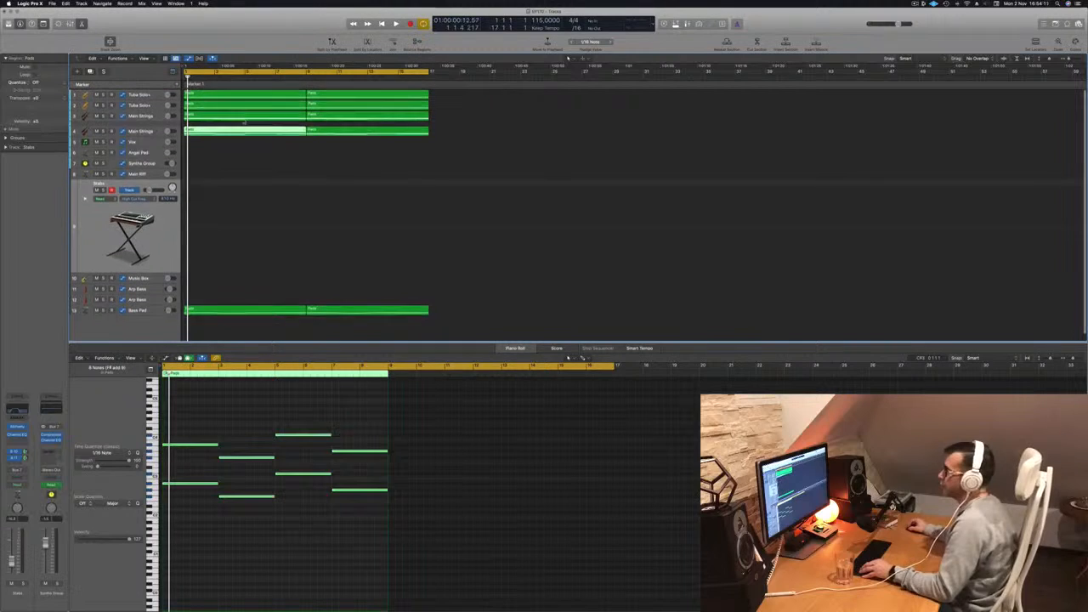
# Copy the first Main Strings track's first Pads region to bar 1 of the Stabs track.
pyautogui.keyDown('shift'); pyautogui.click(236, 119); pyautogui.keyUp('shift')
pyautogui.moveTo(241, 155); pyautogui.dragTo(234, 230)
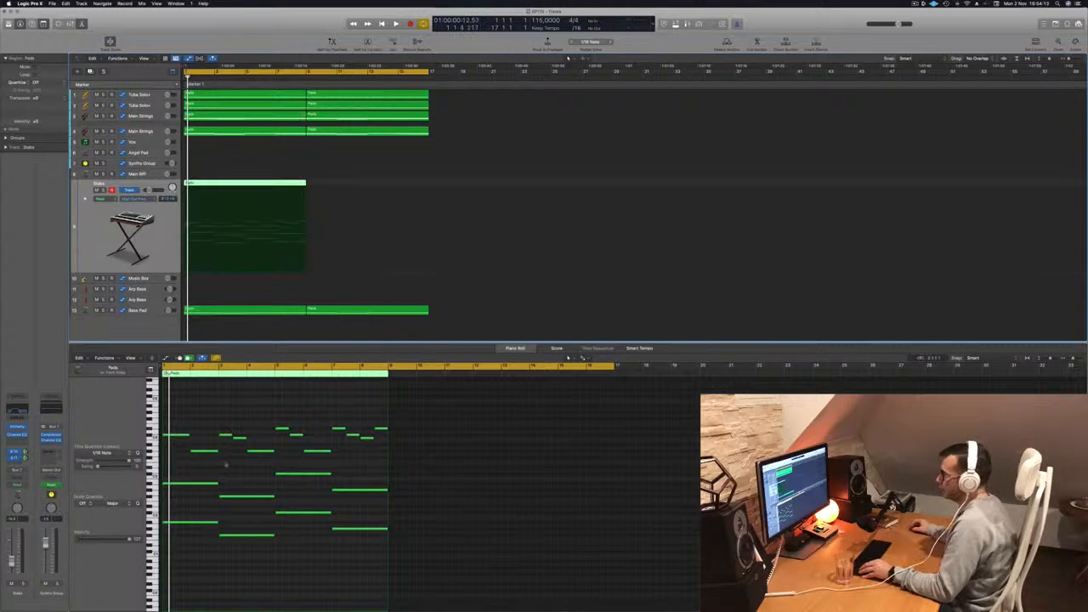
# Remove the melody notes between the Stabs chords and shorten the chords at bars 1, 3, 5 and 7 to about half a bar.
pyautogui.moveTo(198, 437); pyautogui.dragTo(203, 464)
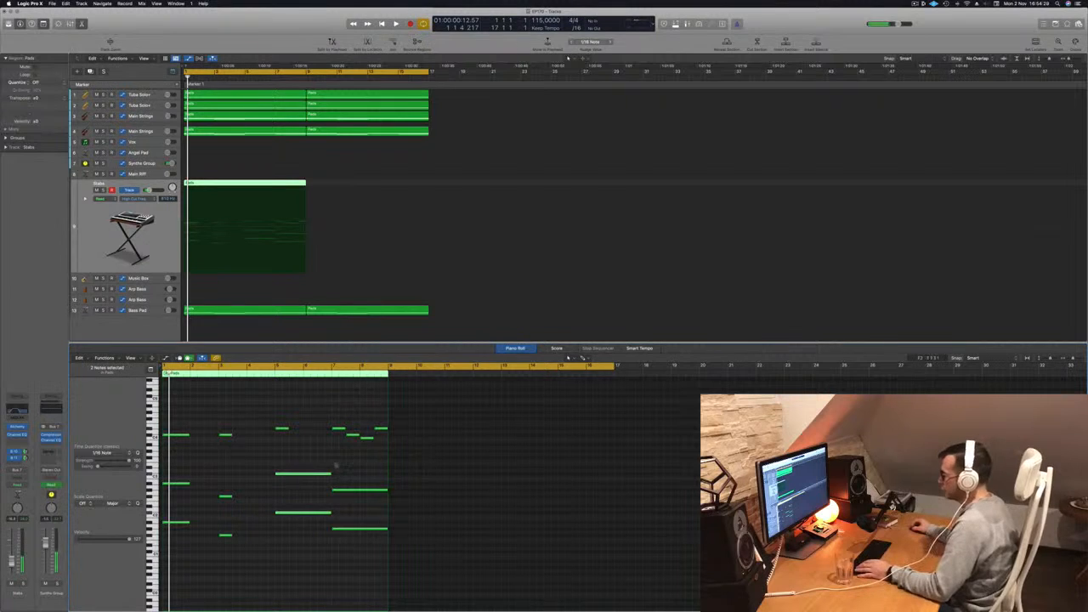
pyautogui.moveTo(316, 473); pyautogui.dragTo(286, 473)
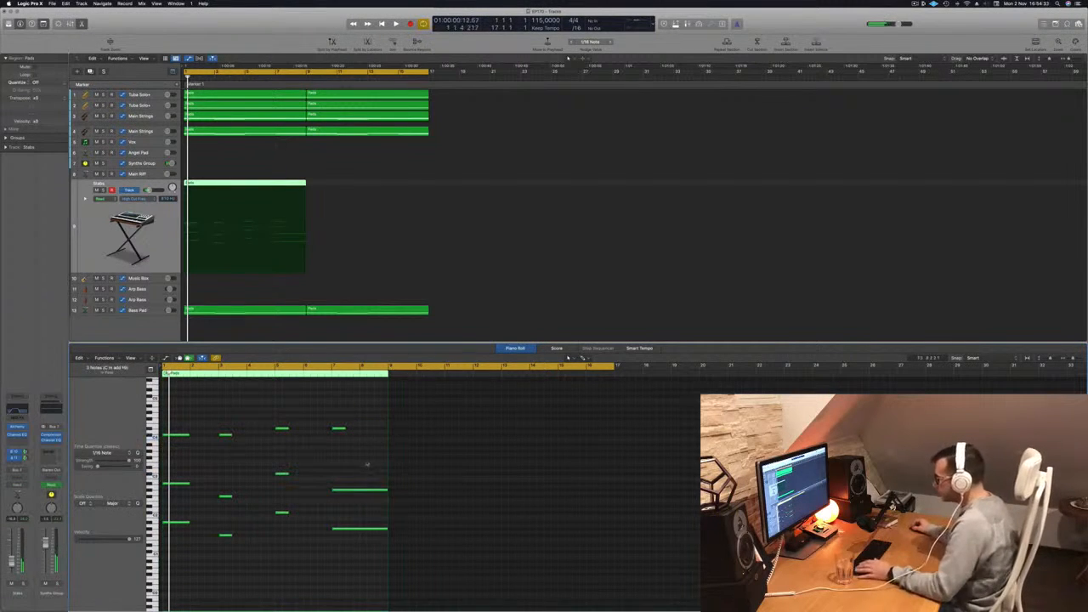
pyautogui.moveTo(386, 490); pyautogui.dragTo(336, 493)
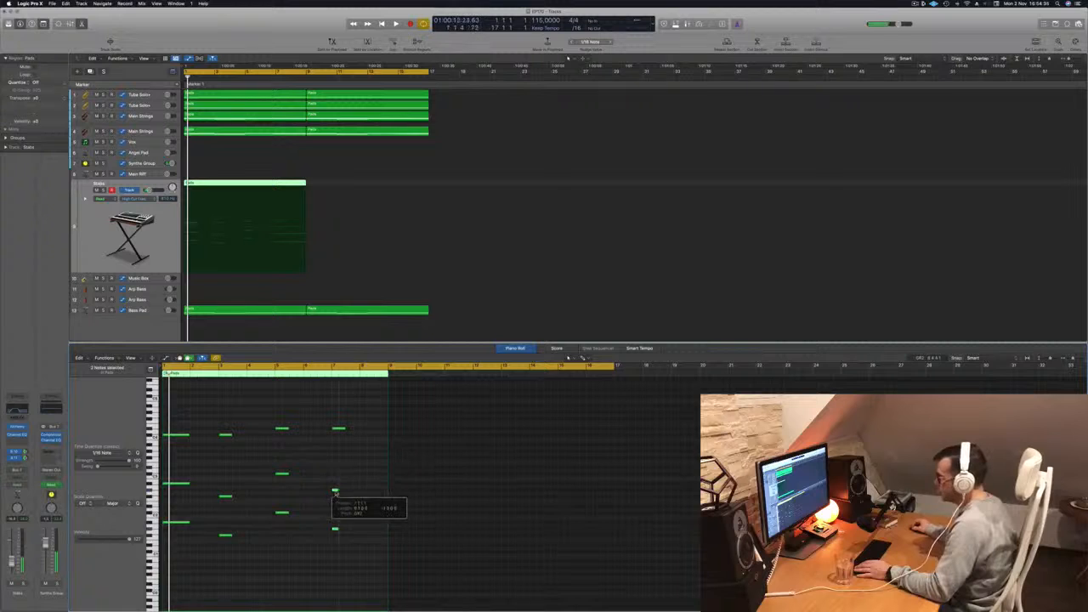
pyautogui.moveTo(204, 414); pyautogui.dragTo(170, 559)
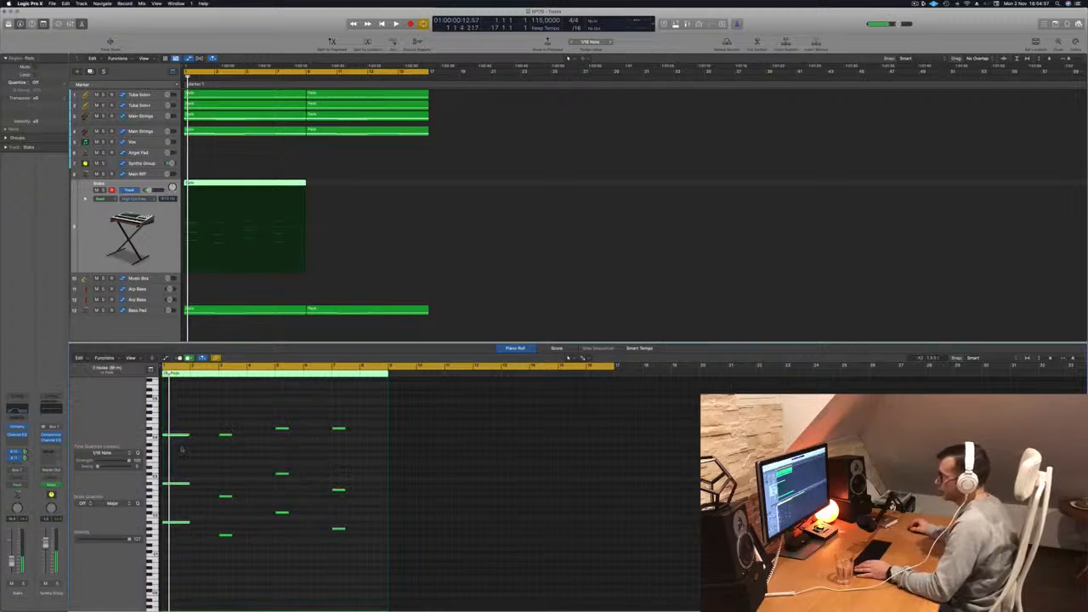
pyautogui.scroll(3, 174, 447)
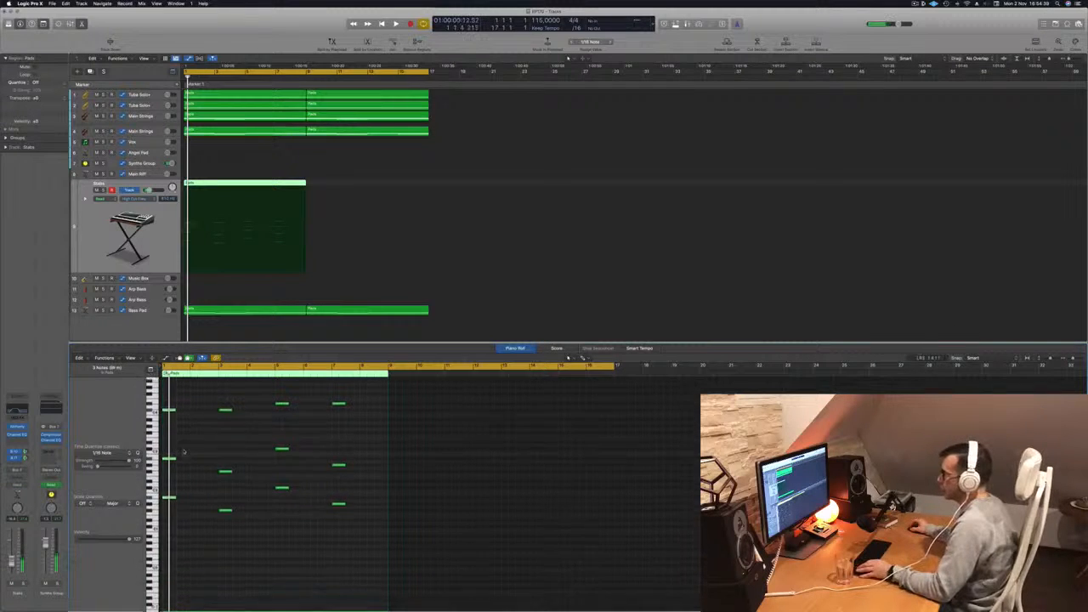
# Audition the shortened Stabs chords and repeat the Pads region at bar 9 of the Stabs track.
pyautogui.press('space')
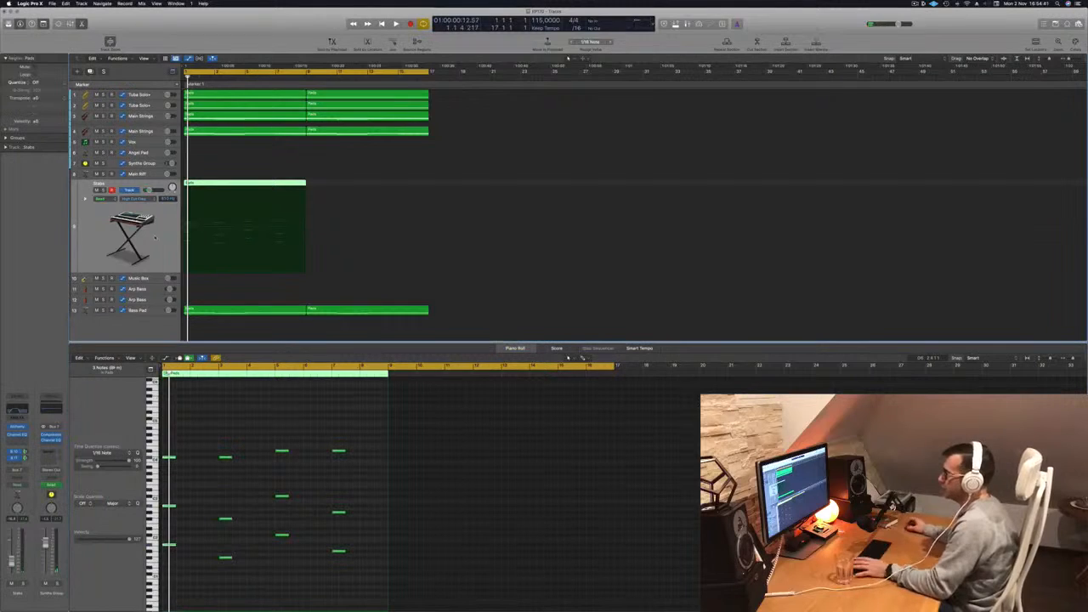
pyautogui.press('super+Left')
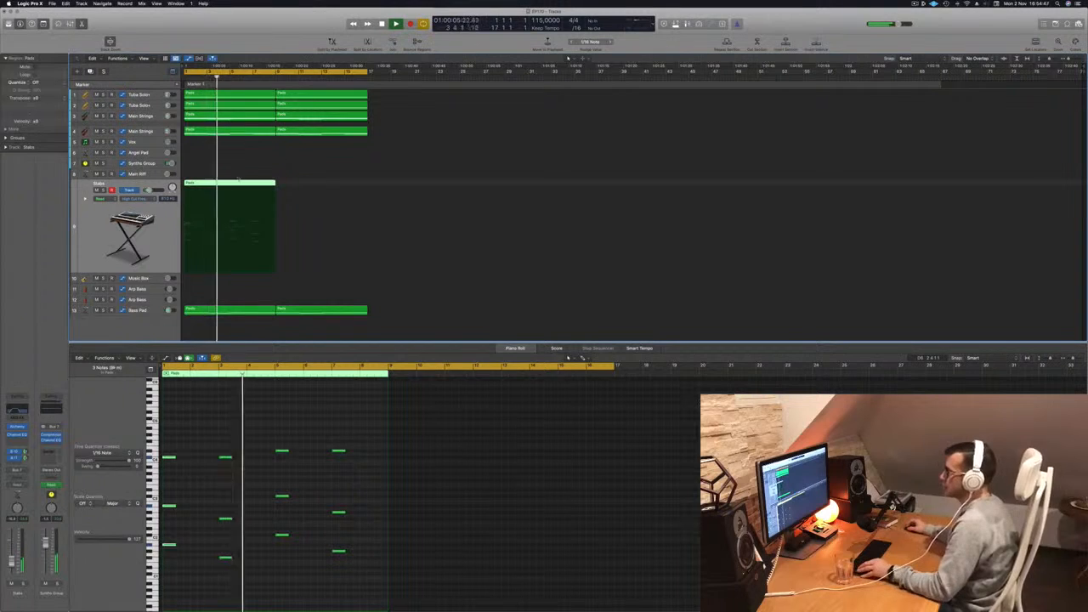
pyautogui.moveTo(321, 189); pyautogui.dragTo(329, 190)
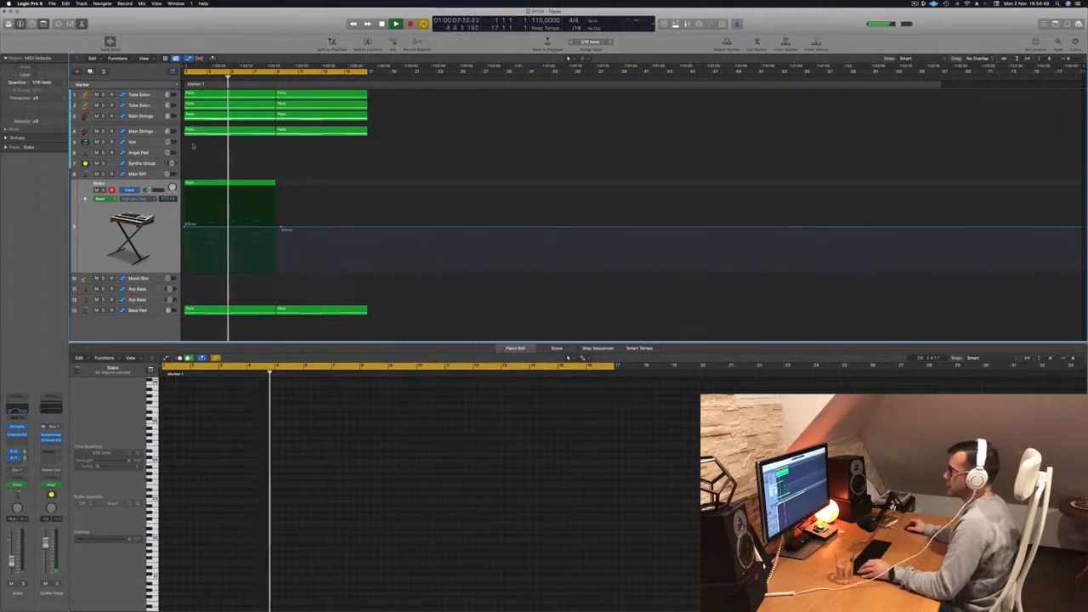
pyautogui.moveTo(248, 186); pyautogui.dragTo(318, 199)
pyautogui.press('Return')
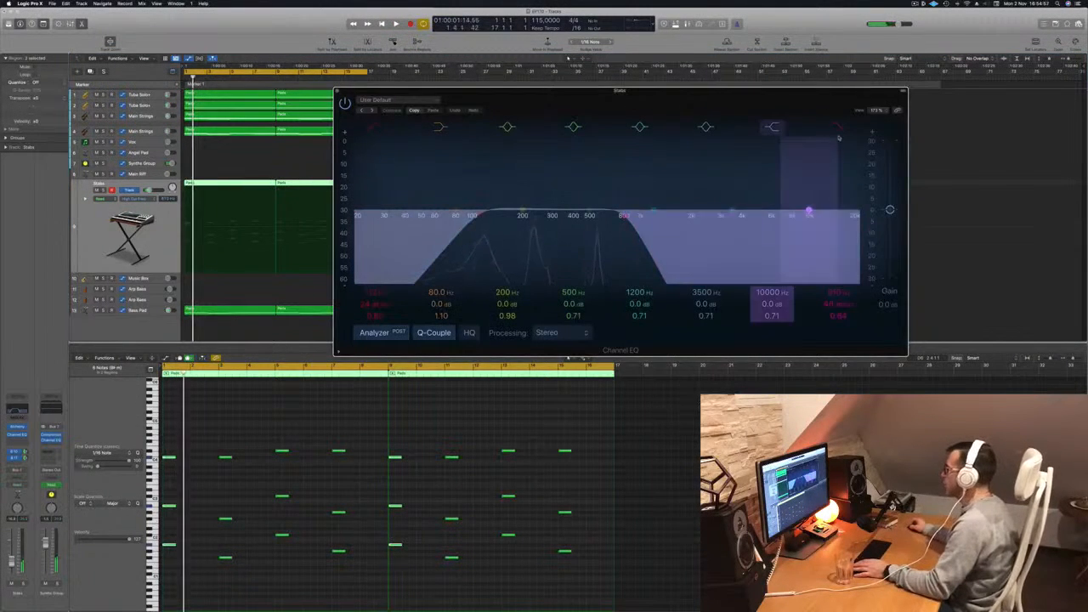
# Turn off the high cut in the Stabs Channel EQ and raise the low cut to 196 Hz during playback.
pyautogui.click(838, 130)
pyautogui.moveTo(837, 90); pyautogui.dragTo(938, 94)
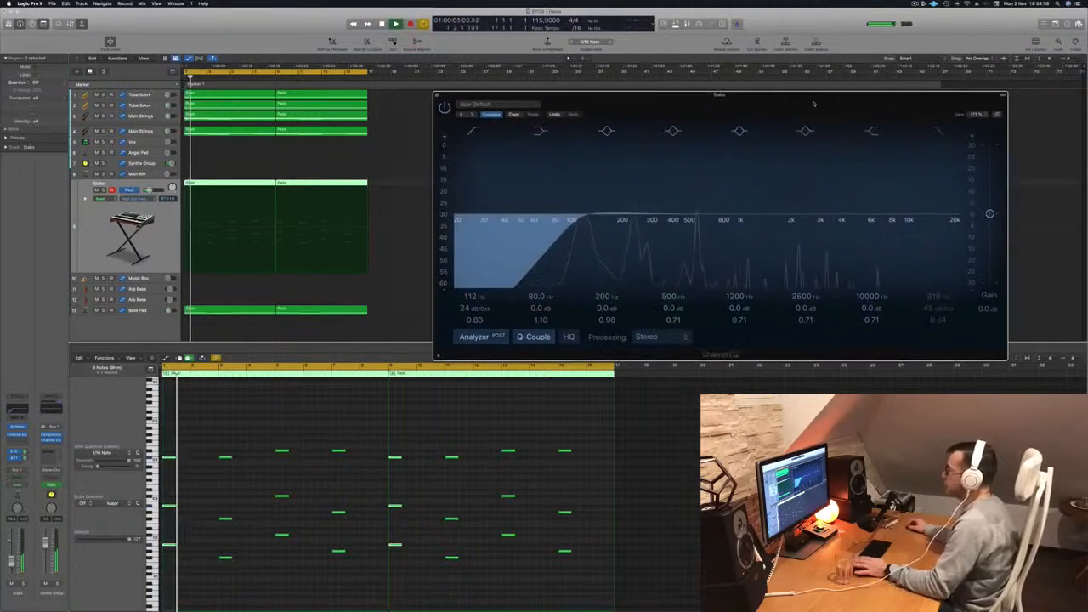
pyautogui.press('space')
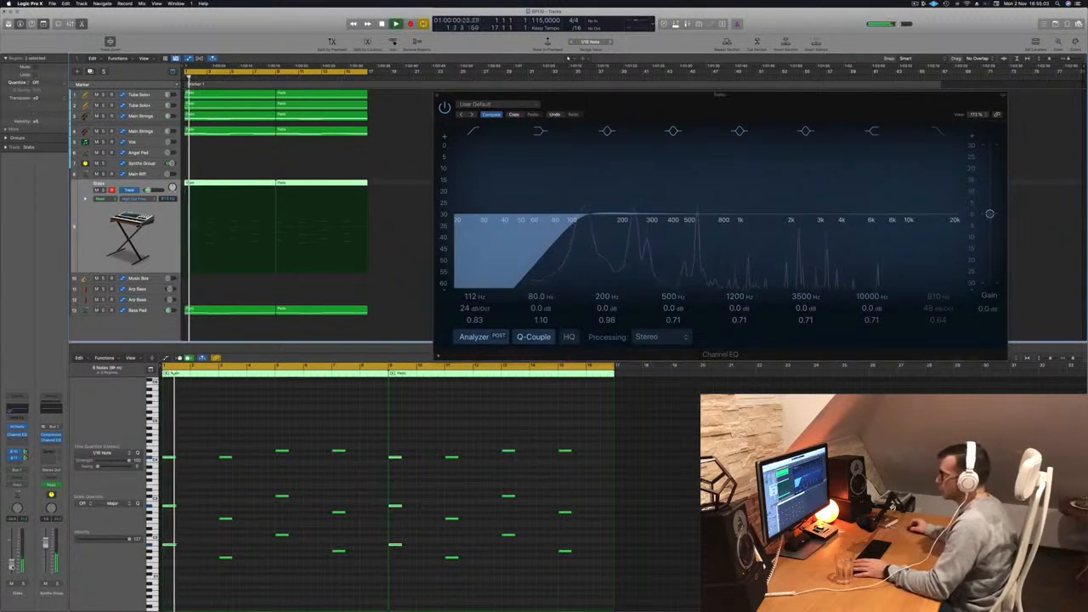
pyautogui.moveTo(761, 105); pyautogui.dragTo(708, 140)
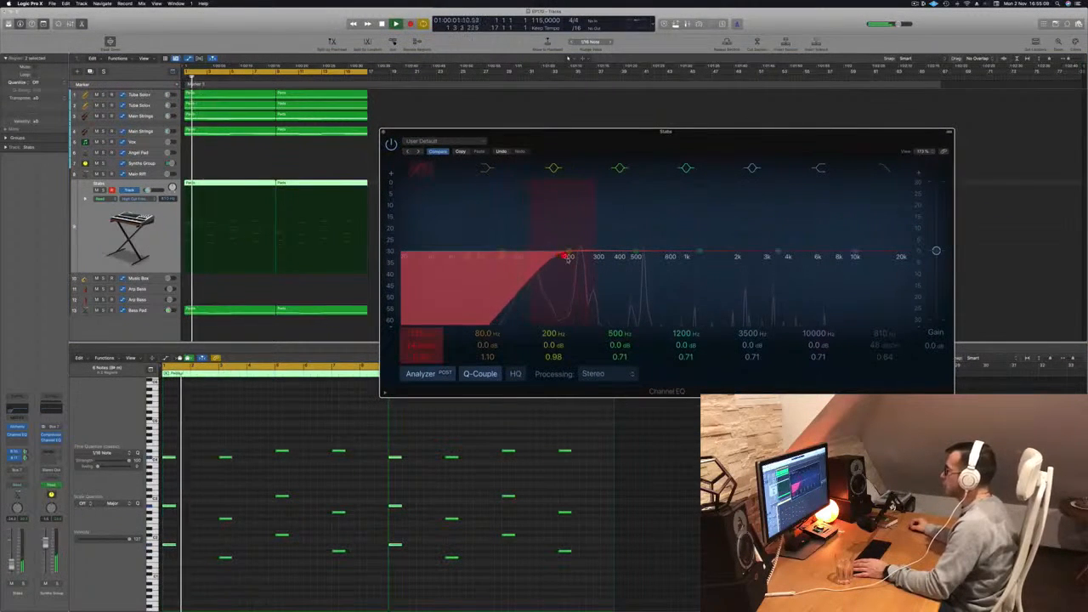
pyautogui.moveTo(635, 140); pyautogui.dragTo(488, 186)
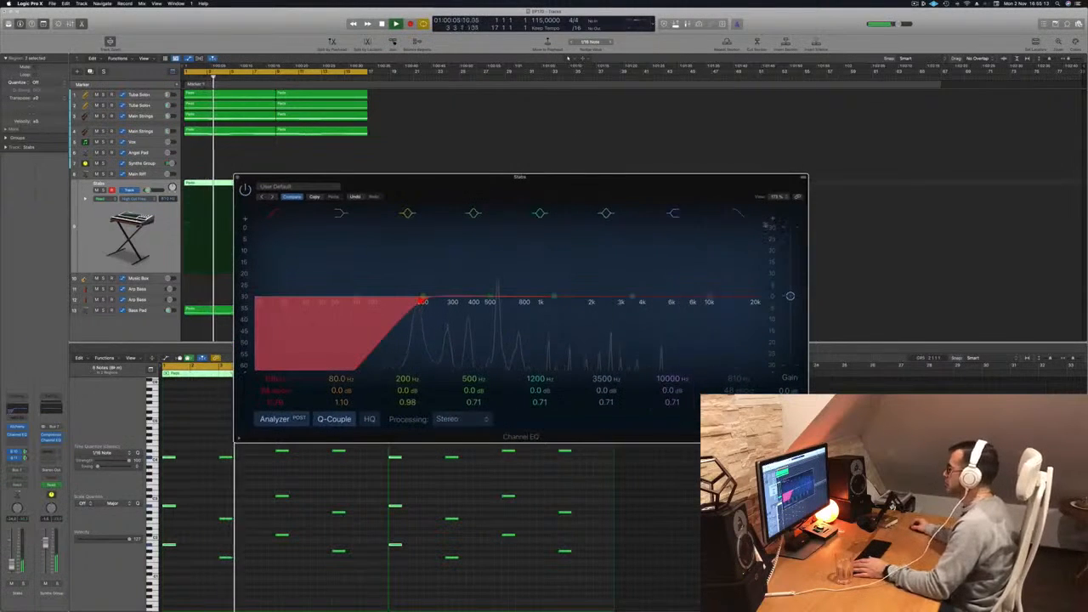
# Turn the Stabs high cut back on at 1560 Hz, audition it and close the Channel EQ.
pyautogui.click(742, 215)
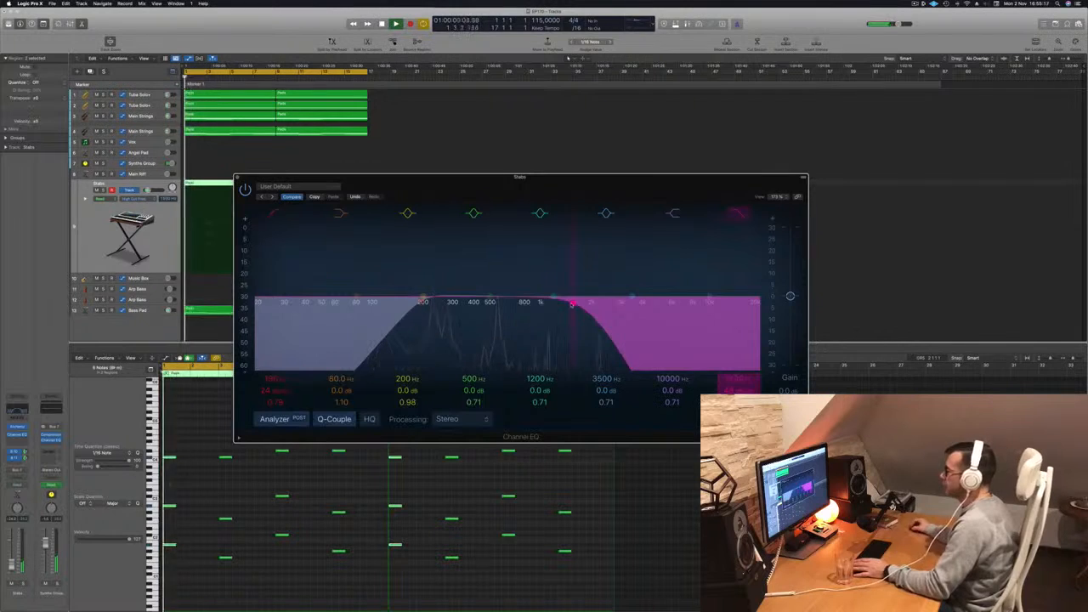
pyautogui.press('space')
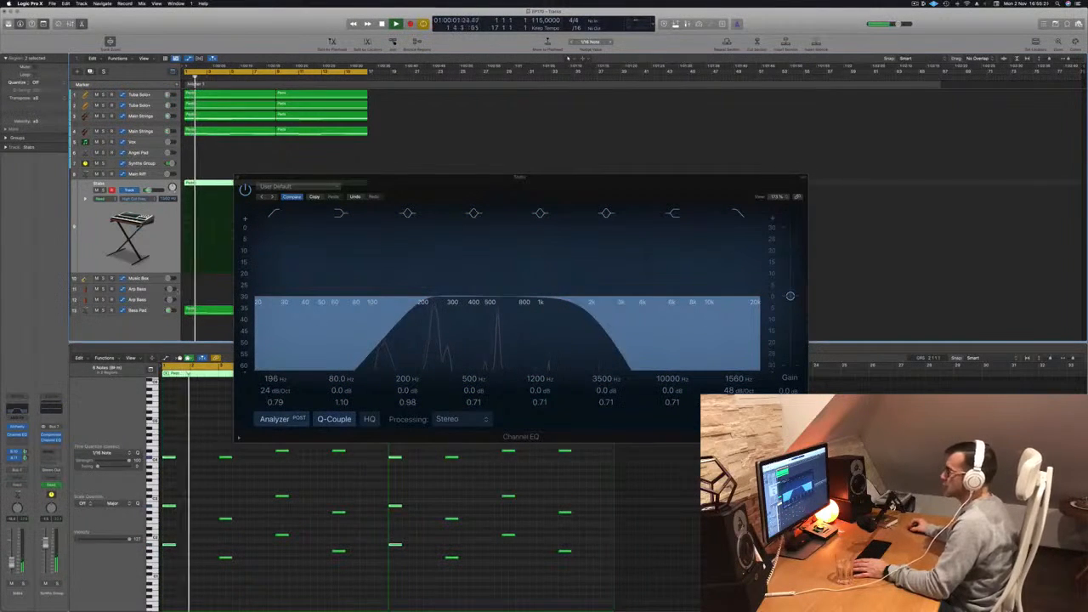
pyautogui.click(238, 177)
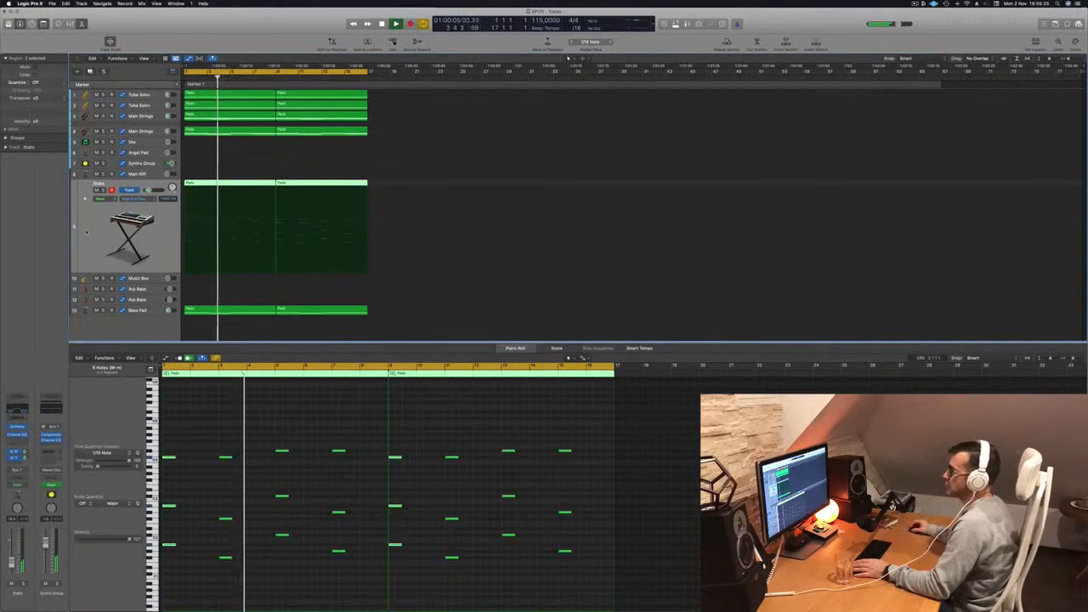
# Clear the High Cut Frequency automation from the Main Riff track and bring up the Musical Typing keyboard.
pyautogui.click(153, 174)
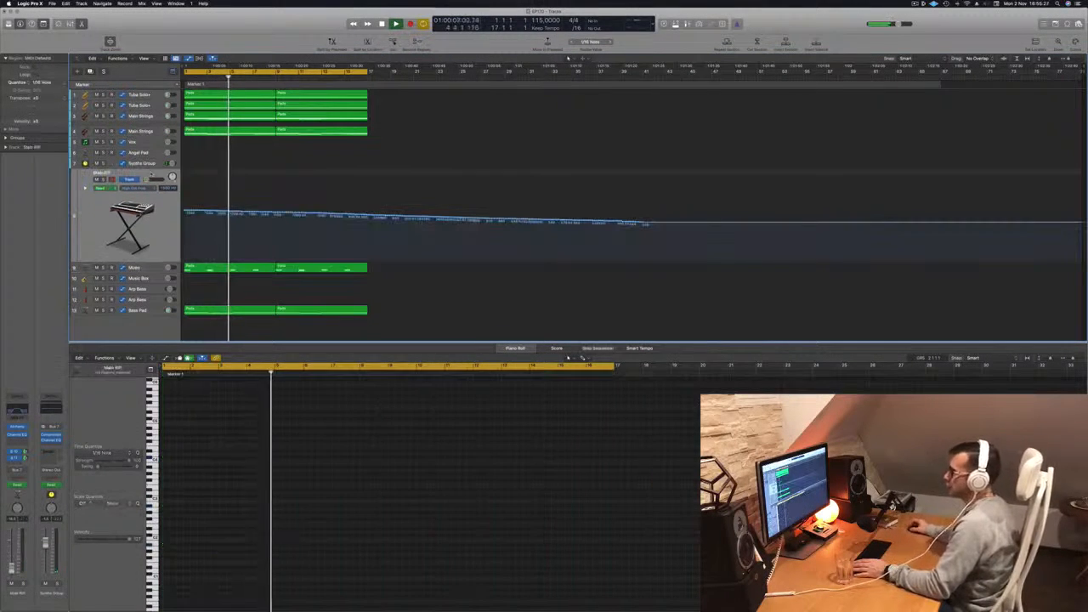
pyautogui.press('ctrl+super+BackSpace')
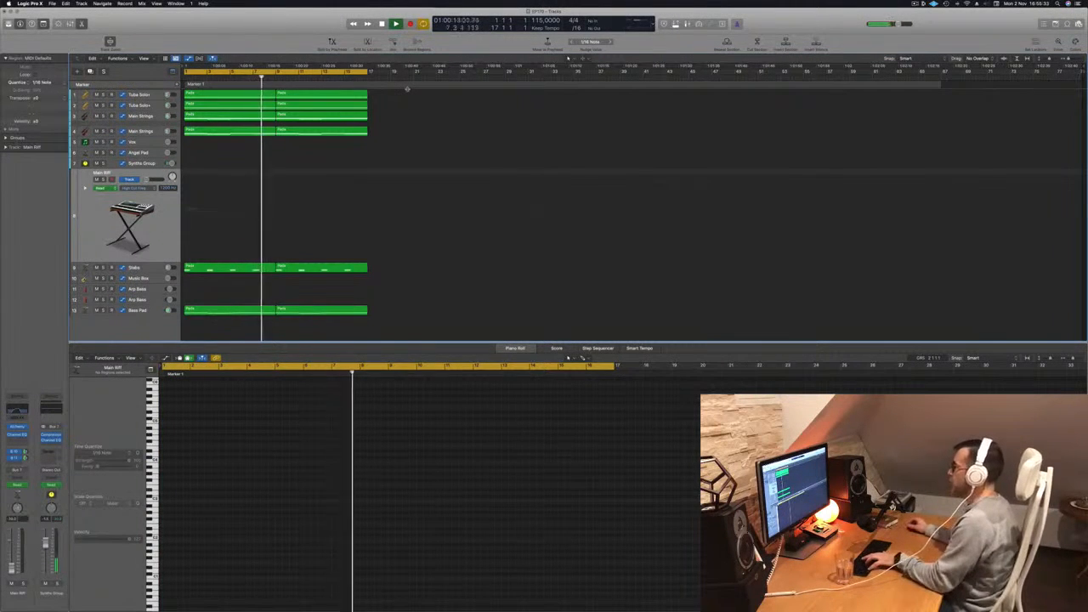
pyautogui.press('super+k')
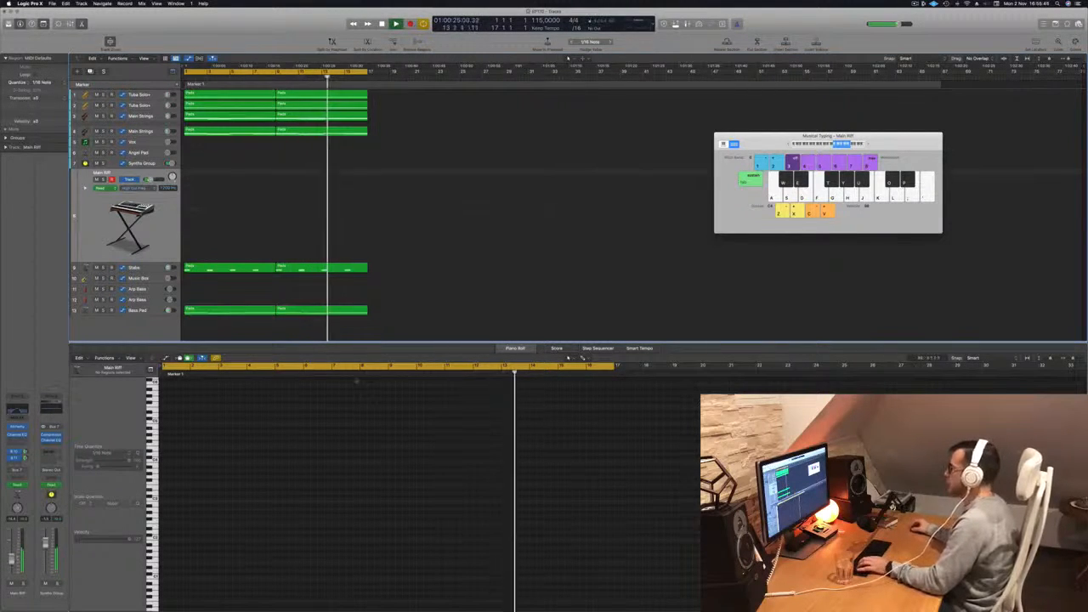
# Try to record a riff on the Main Riff track, restarting the take from the beginning of the cycle.
pyautogui.press('r')
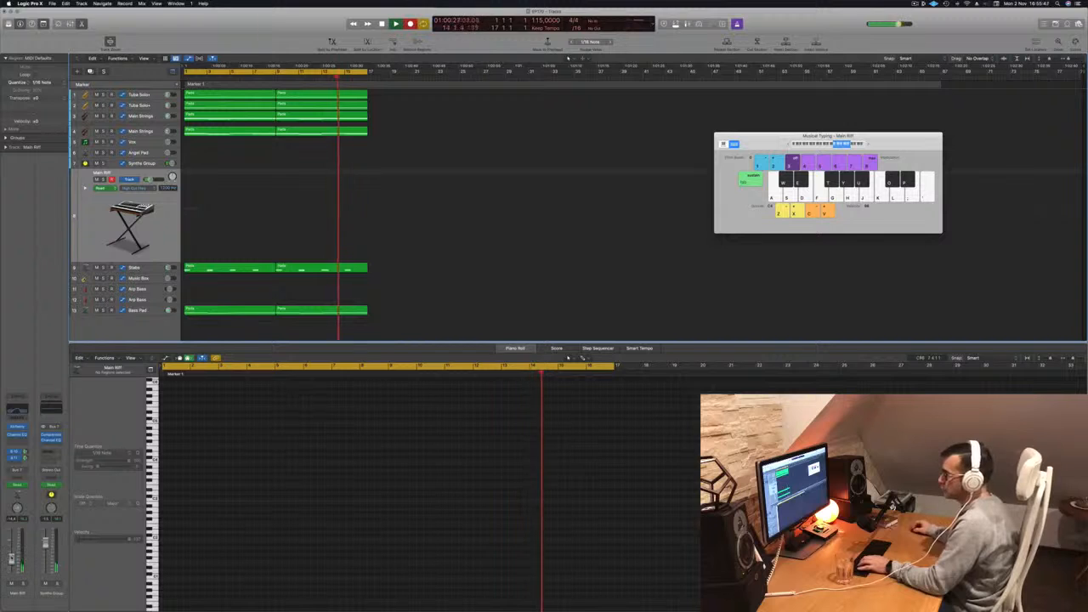
pyautogui.press('space')
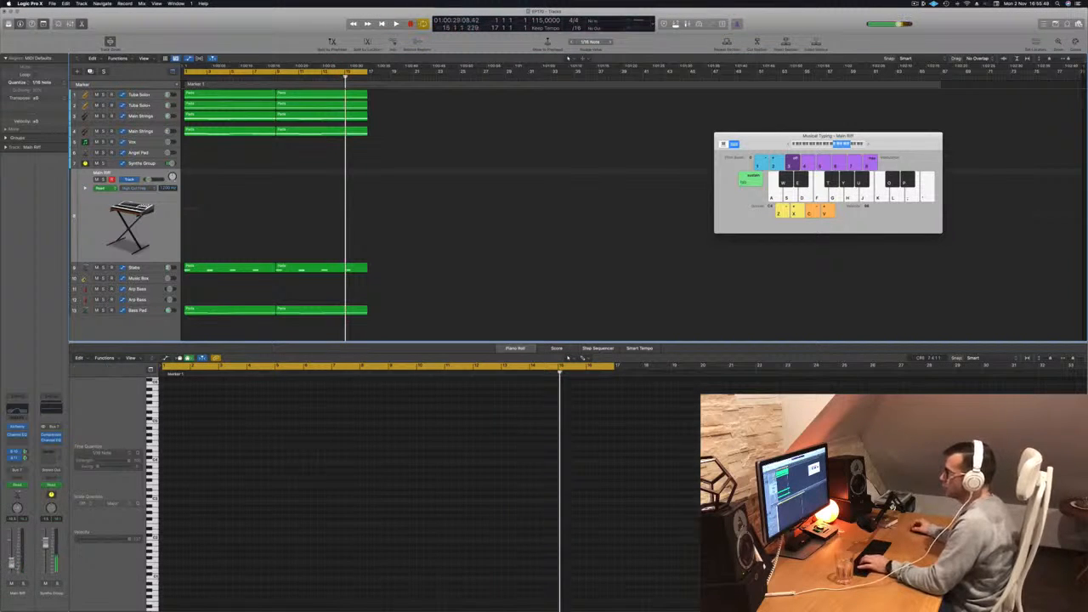
pyautogui.press('Return')
pyautogui.press('r')
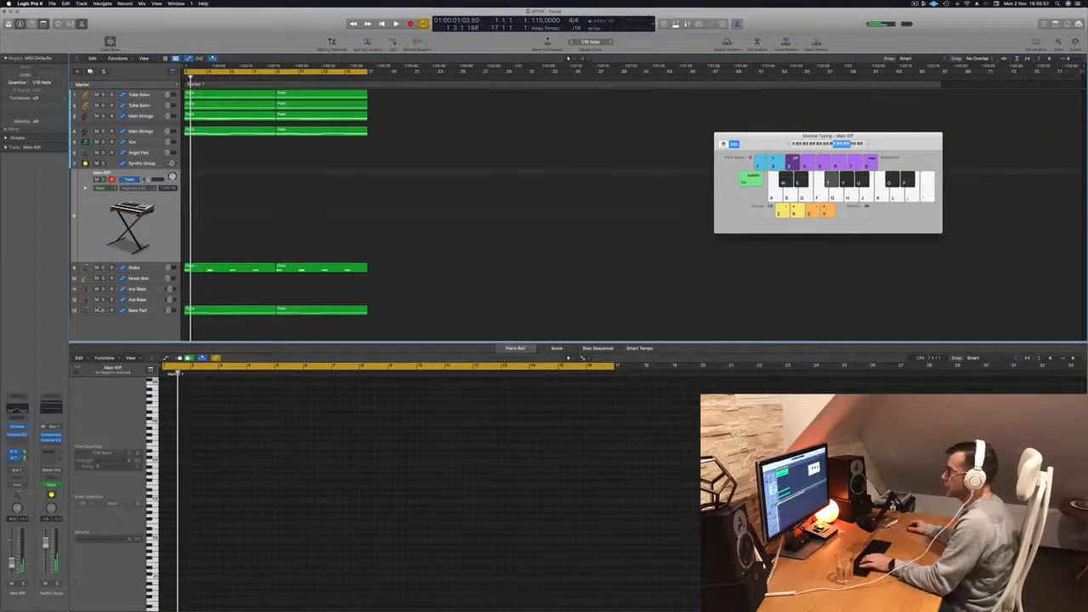
pyautogui.press('r')
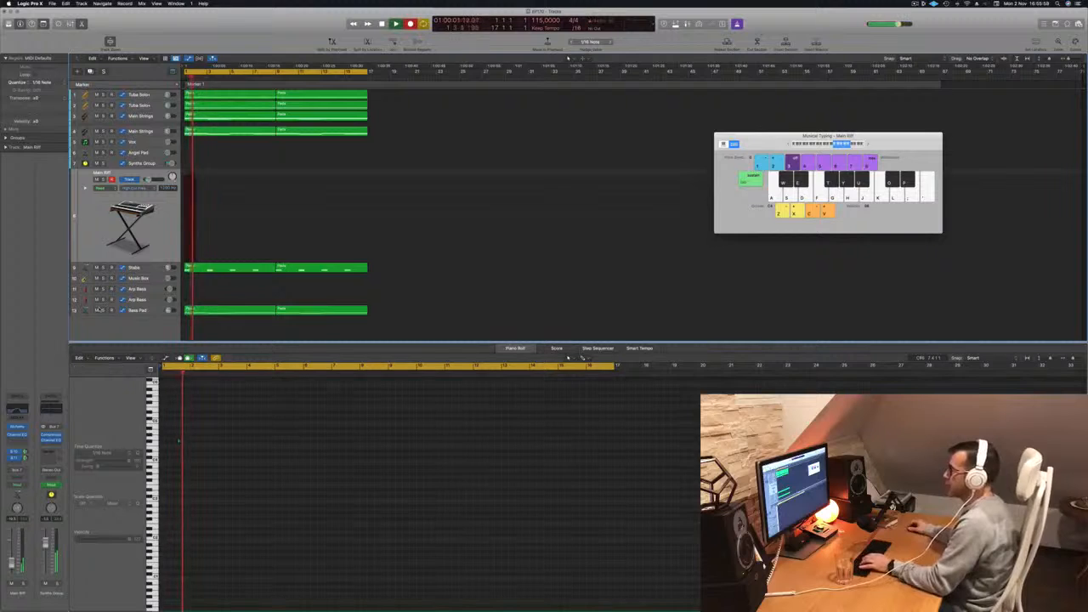
pyautogui.press('space')
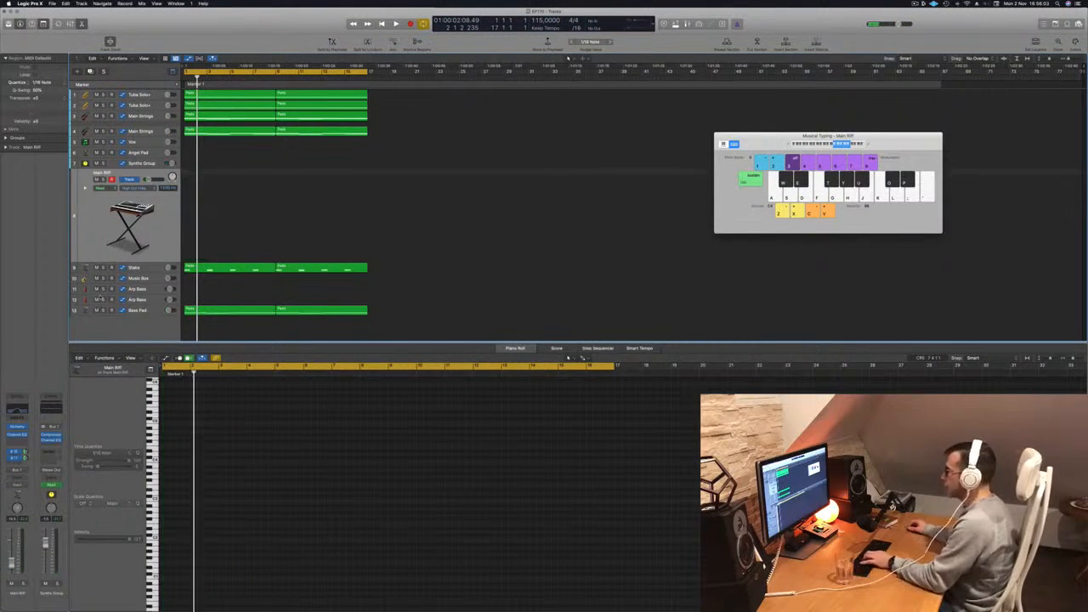
# Play the cycle and rehearse the Main Riff part over it with Musical Typing.
pyautogui.press('i')
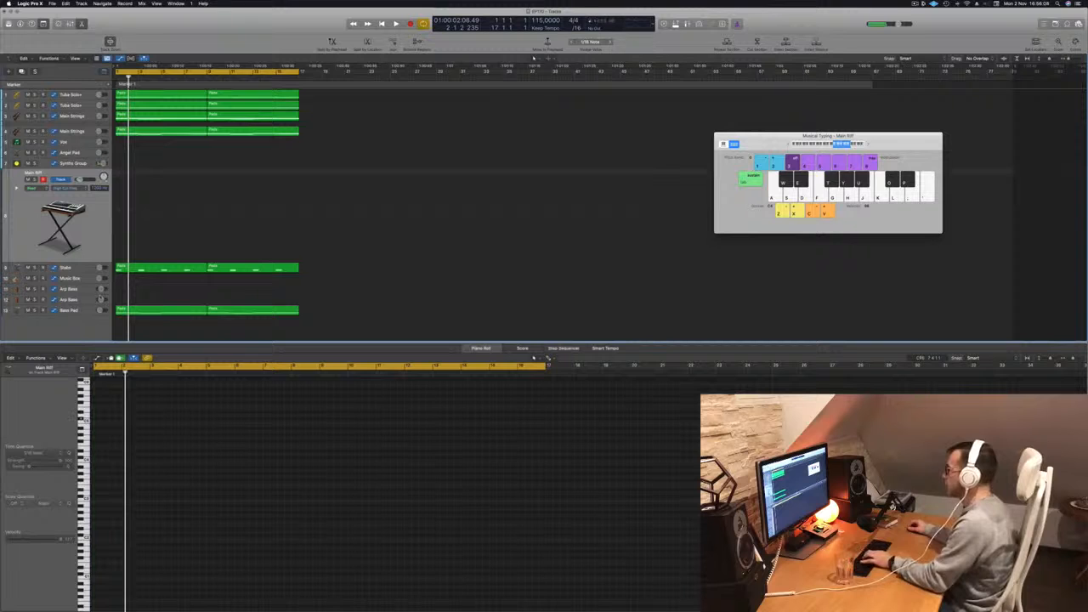
pyautogui.press('i')
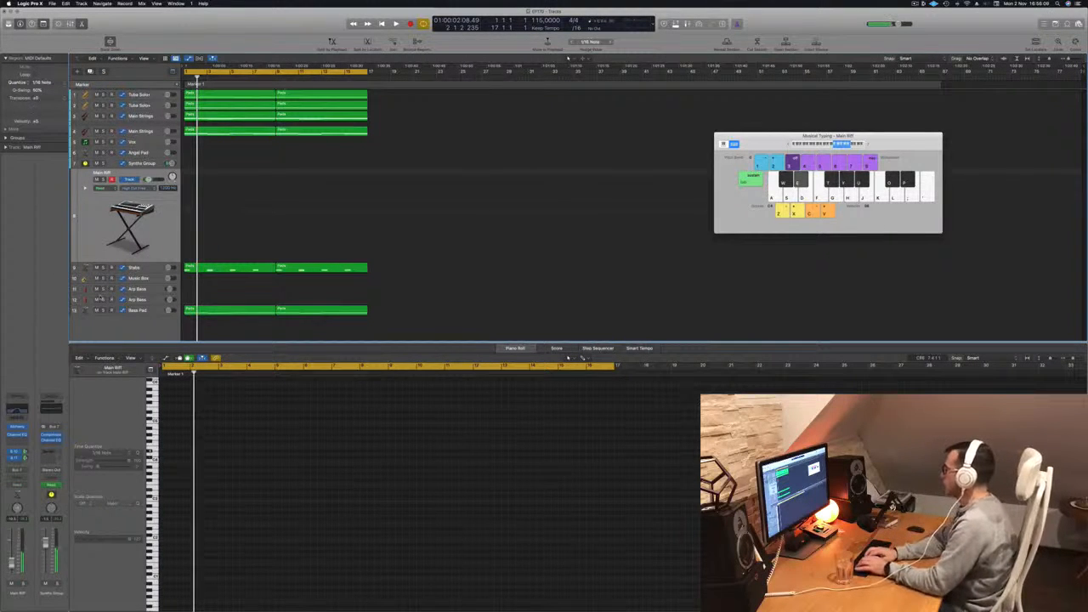
pyautogui.press('space')
pyautogui.press('i')
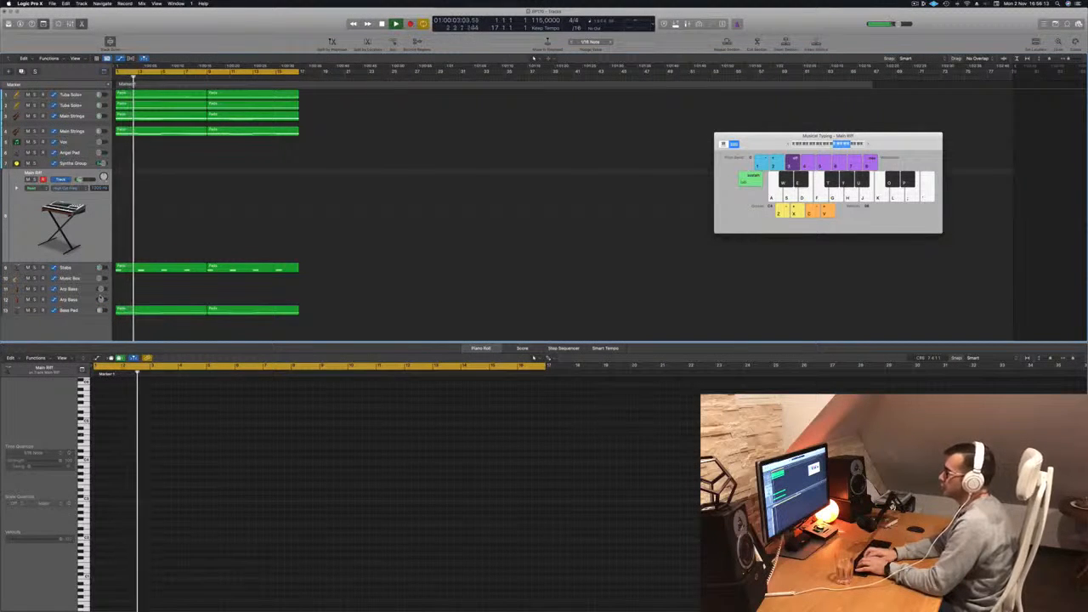
pyautogui.press('i')
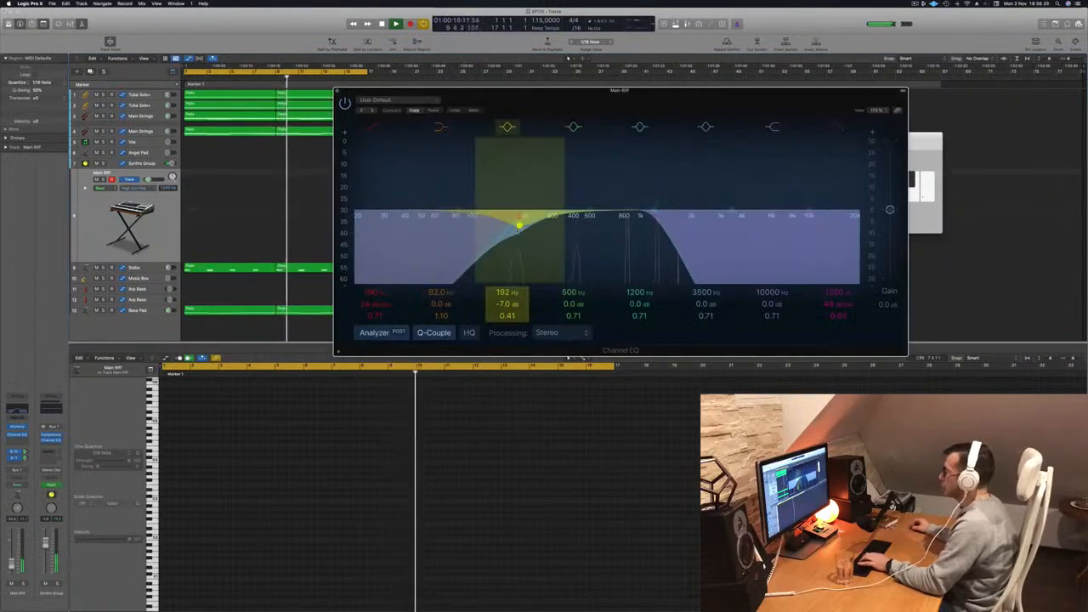
# In the Main Riff Channel EQ, set the third band to 64.5 Hz at -5.7 dB, the low cut to 97.5 Hz and the high cut to 755 Hz.
pyautogui.moveTo(517, 225); pyautogui.dragTo(438, 225)
pyautogui.moveTo(517, 215); pyautogui.dragTo(474, 217)
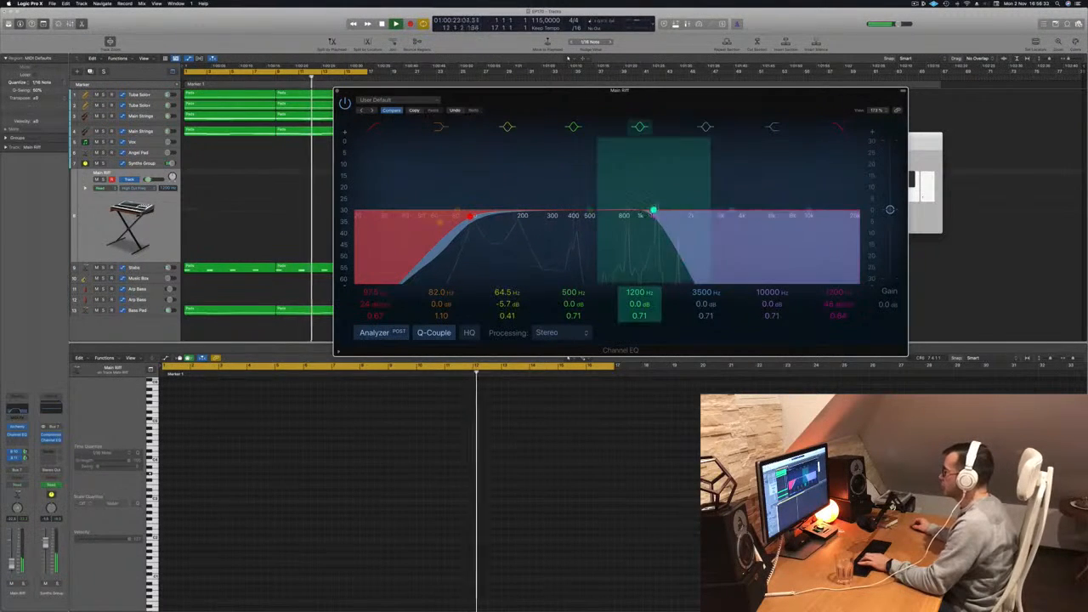
pyautogui.moveTo(652, 215); pyautogui.dragTo(621, 215)
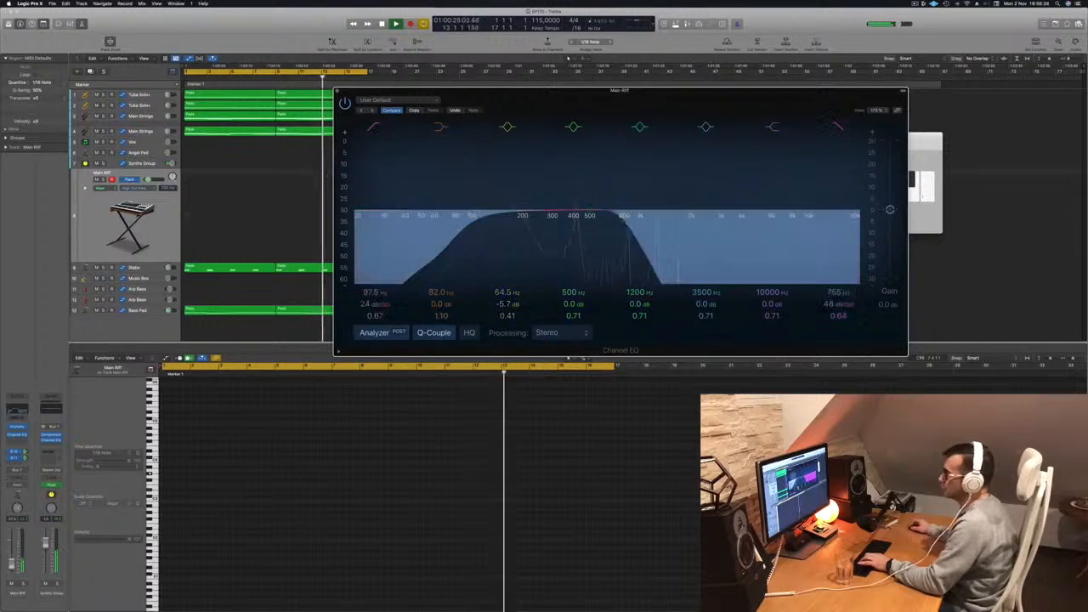
pyautogui.click(88, 228)
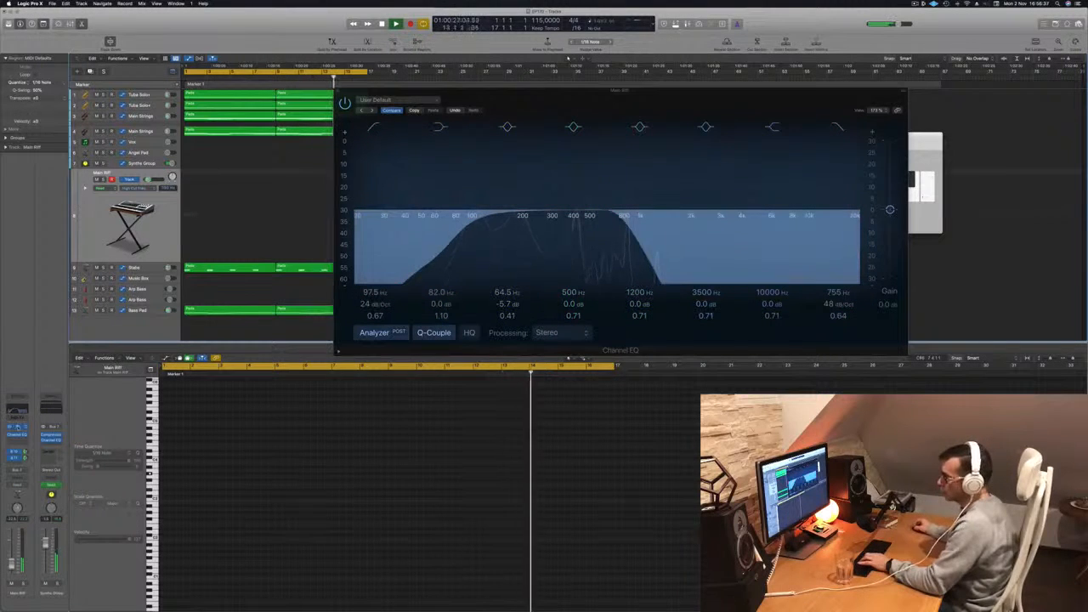
# Open the Main Riff track's Alchemy instrument and try recording a short take of the riff.
pyautogui.click(17, 427)
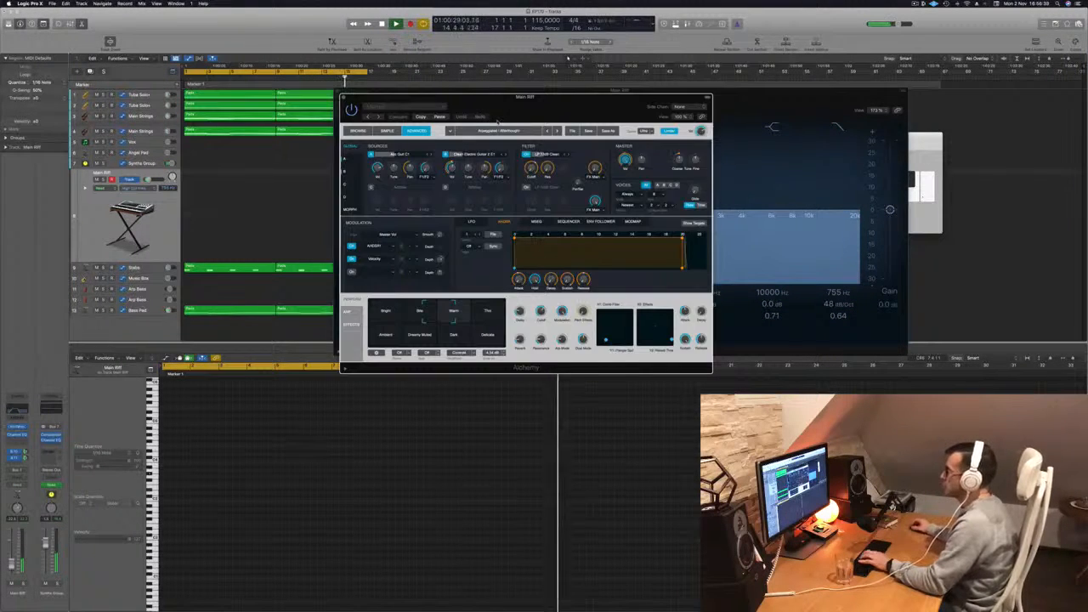
pyautogui.moveTo(498, 111); pyautogui.dragTo(605, 138)
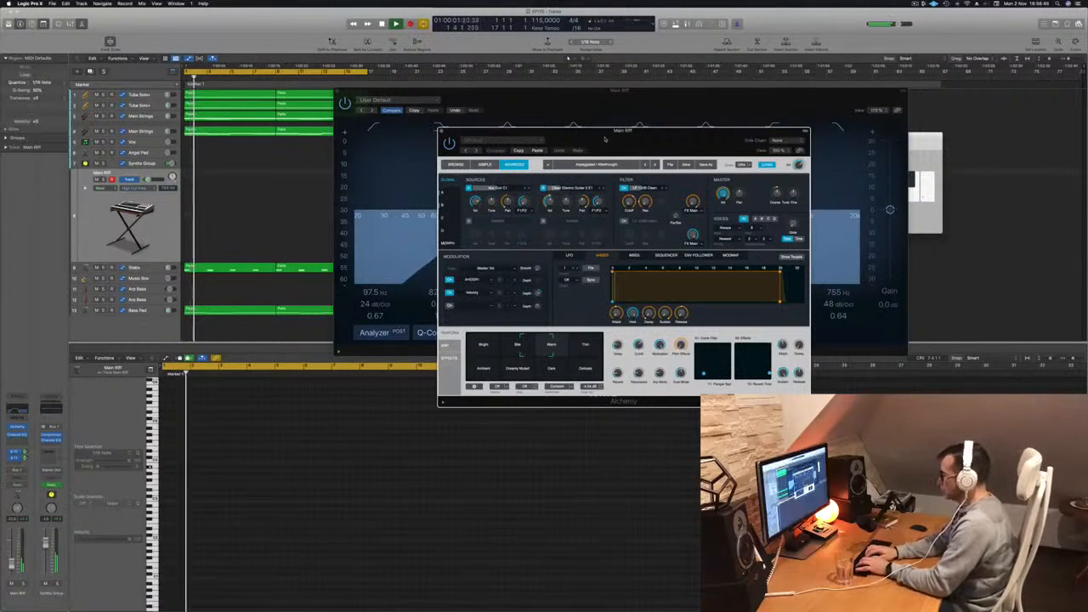
pyautogui.press('r')
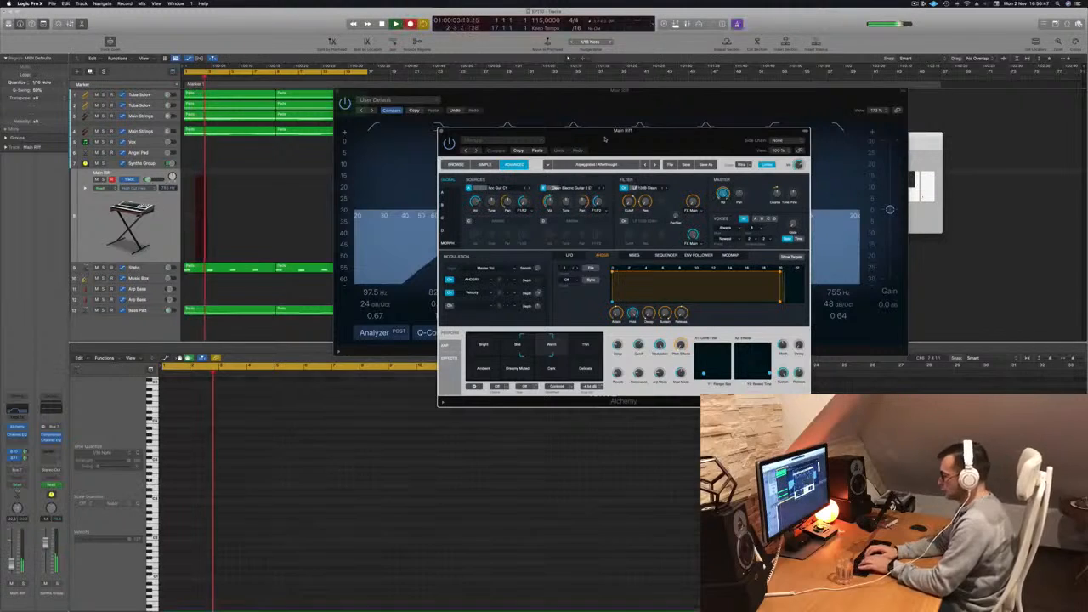
pyautogui.press('space')
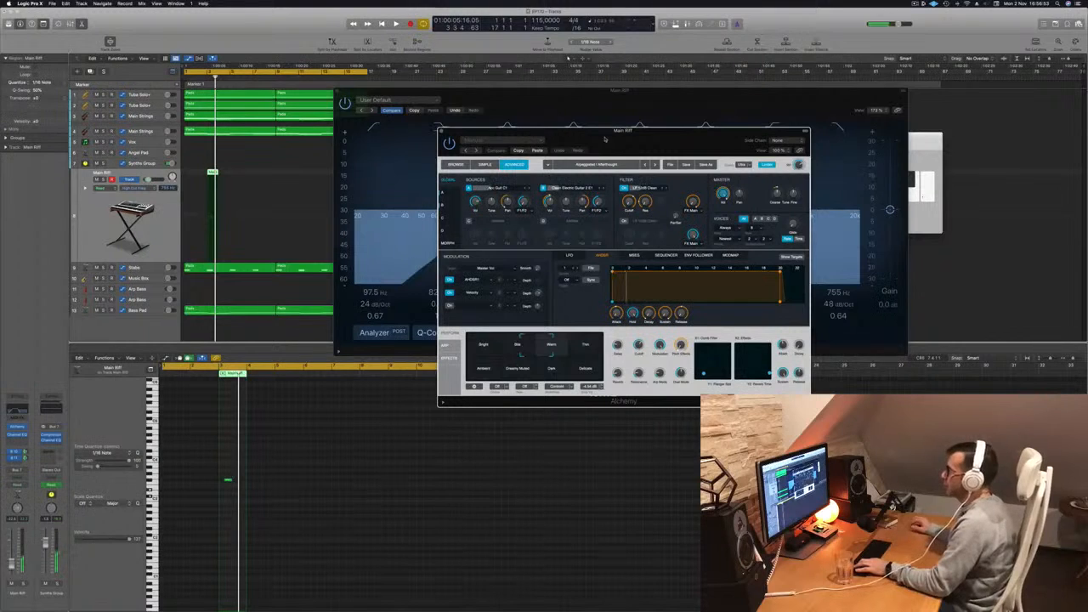
# Show Alchemy's arpeggiator settings and delete the short Main Riff take while the cycle plays.
pyautogui.moveTo(528, 134); pyautogui.dragTo(452, 139)
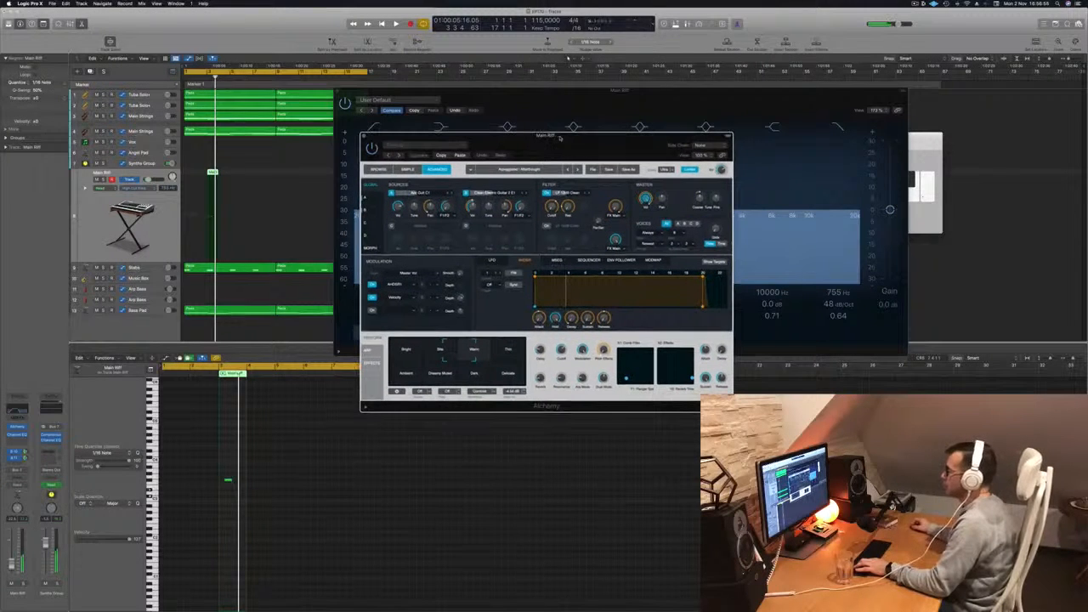
pyautogui.click(367, 349)
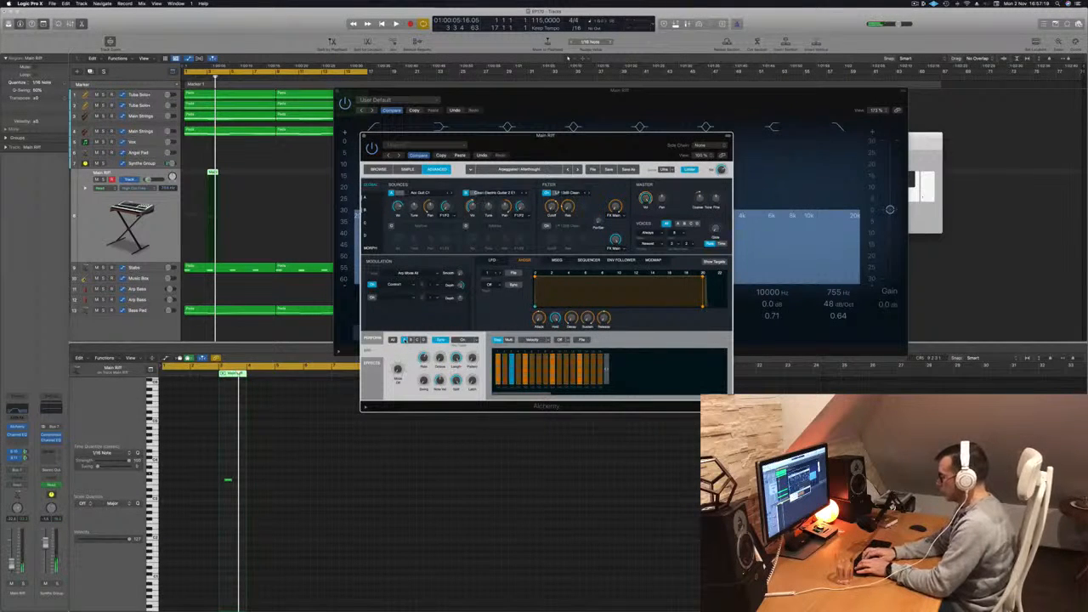
pyautogui.press('space')
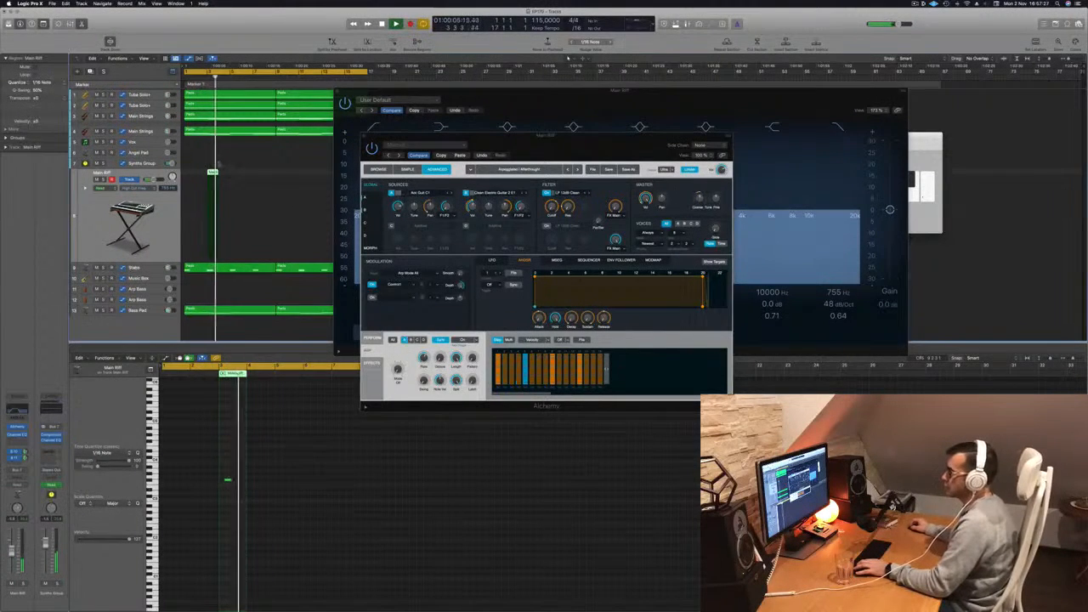
pyautogui.press('Delete')
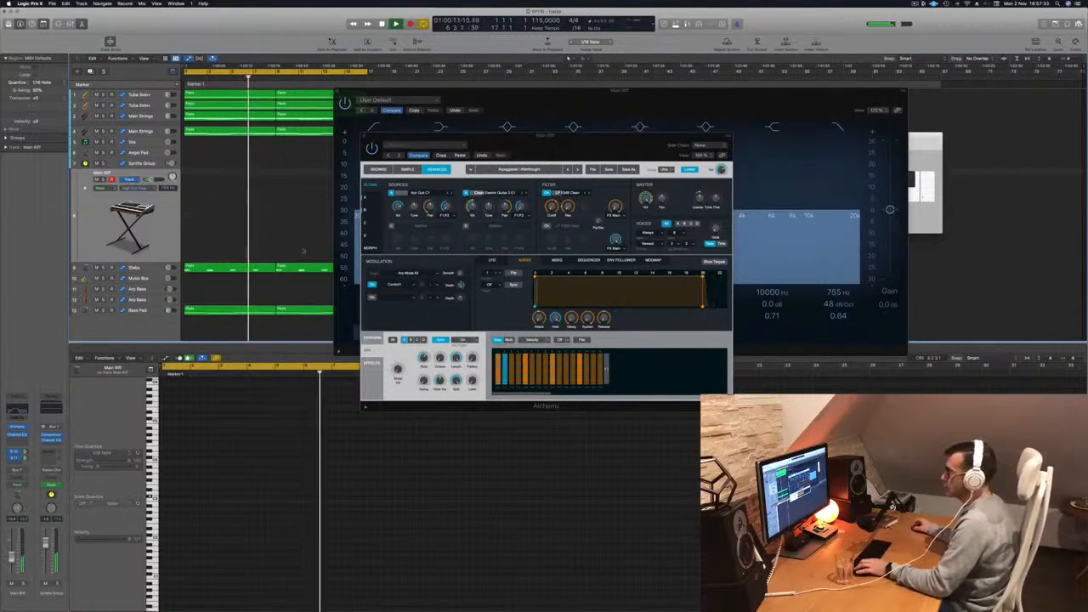
# Record a Main Riff take with Musical Typing from bar 9 to the end of the cycle.
pyautogui.moveTo(538, 141); pyautogui.dragTo(619, 144)
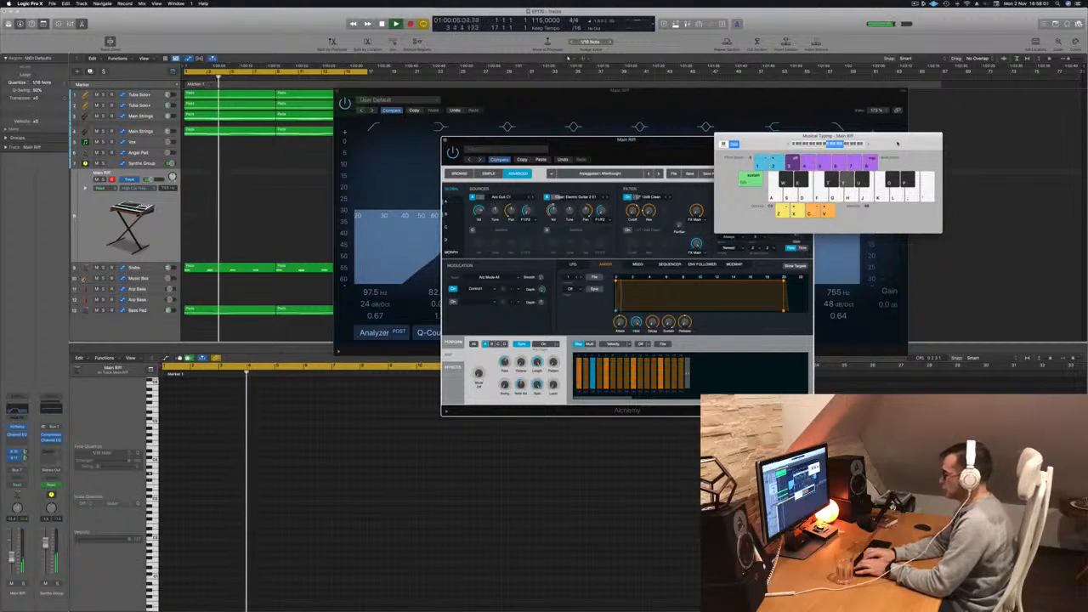
pyautogui.press('r')
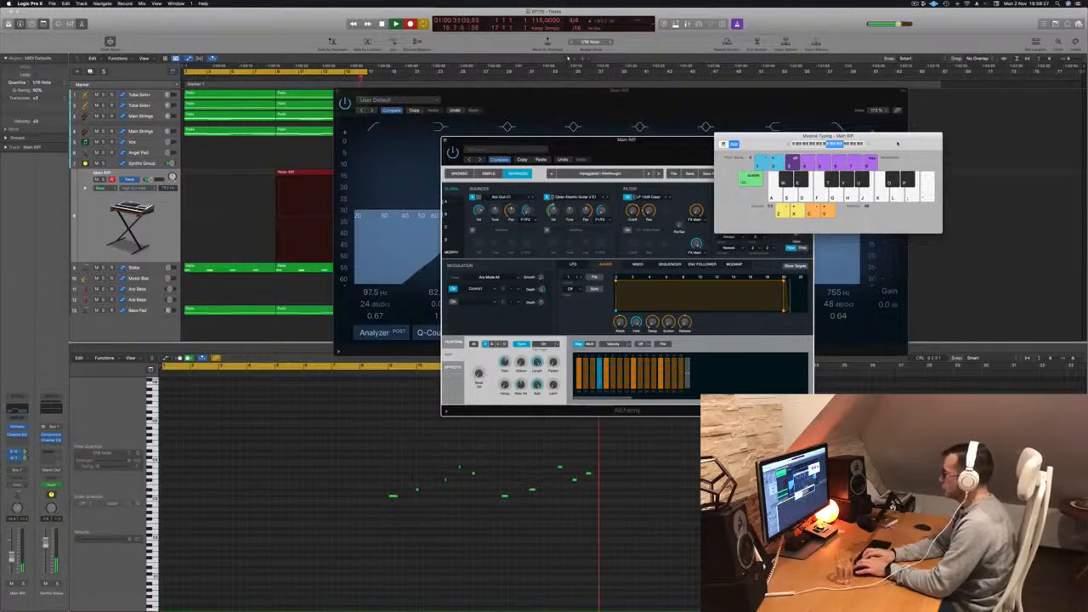
pyautogui.press('space')
pyautogui.press('space')
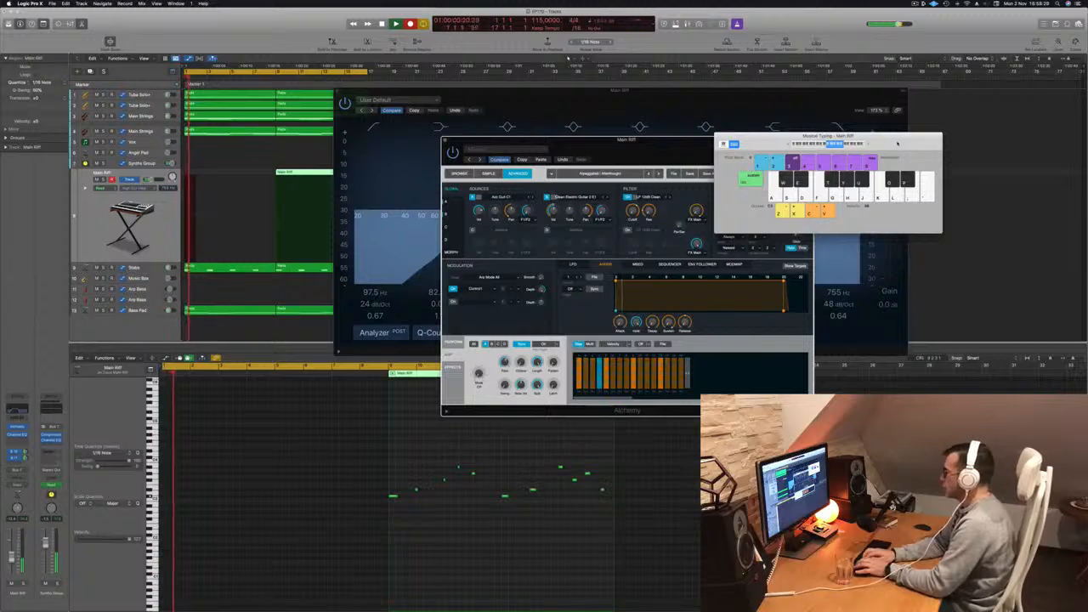
pyautogui.press('space')
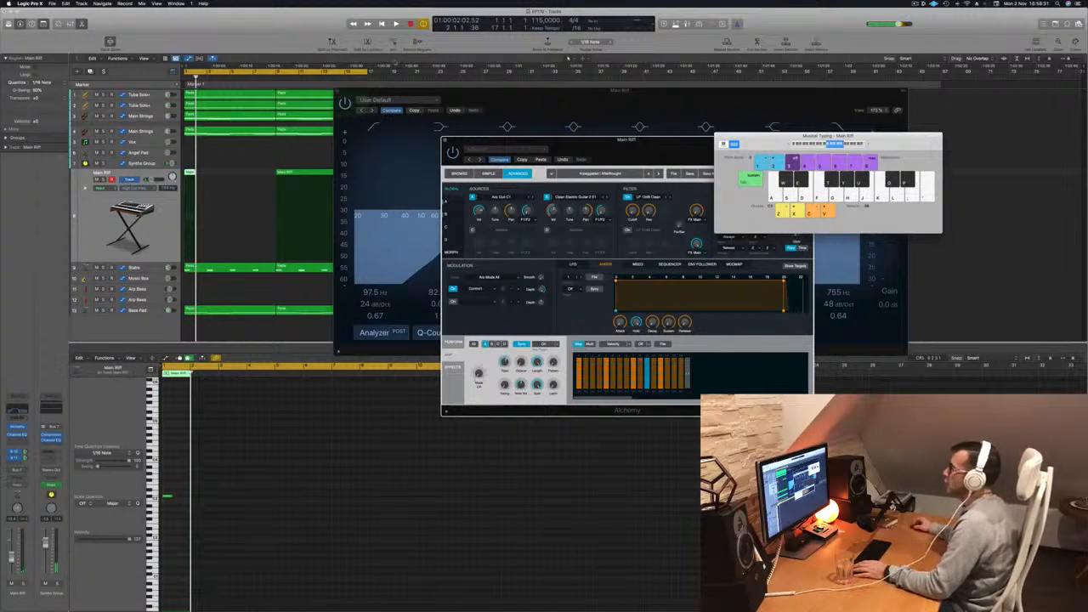
# Cut the recorded Main Riff region down to its last four bars and move that part to bar 1.
pyautogui.moveTo(501, 97); pyautogui.dragTo(882, 89)
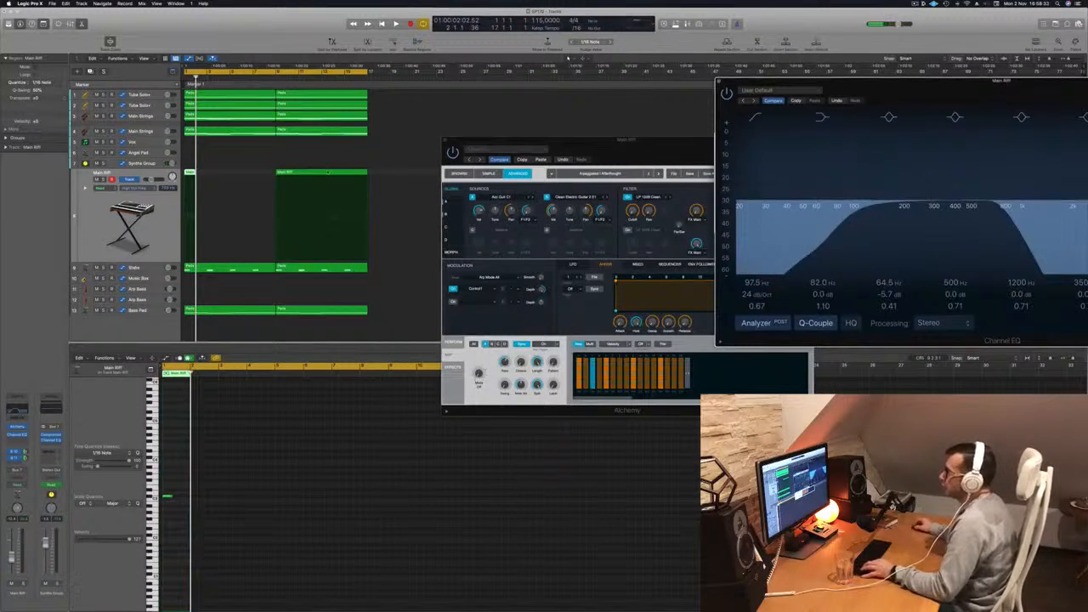
pyautogui.click(325, 176)
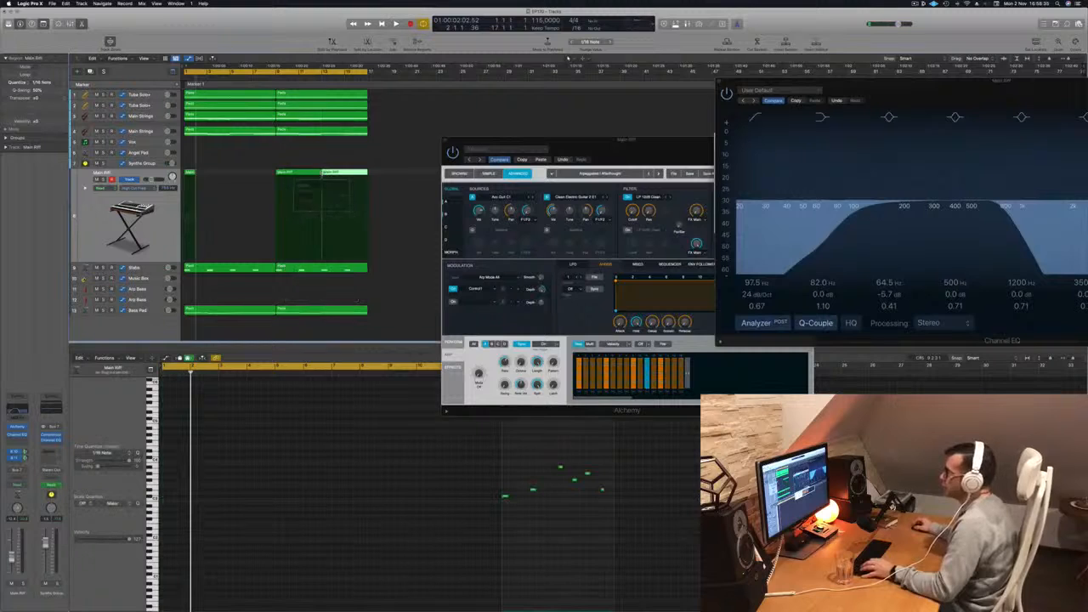
pyautogui.click(302, 173)
pyautogui.press('Delete')
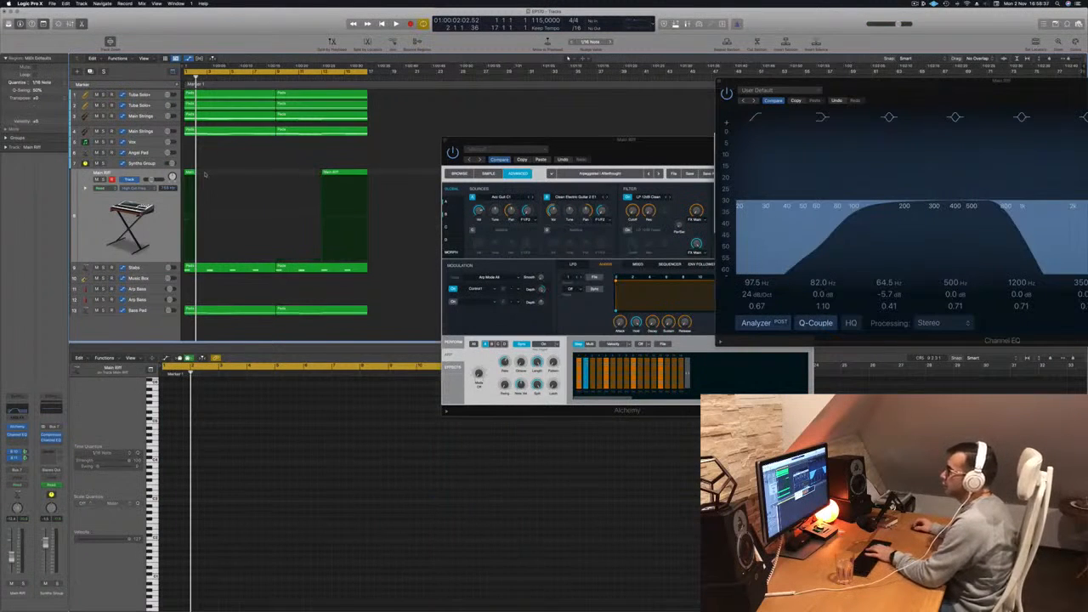
pyautogui.moveTo(343, 173); pyautogui.dragTo(198, 179)
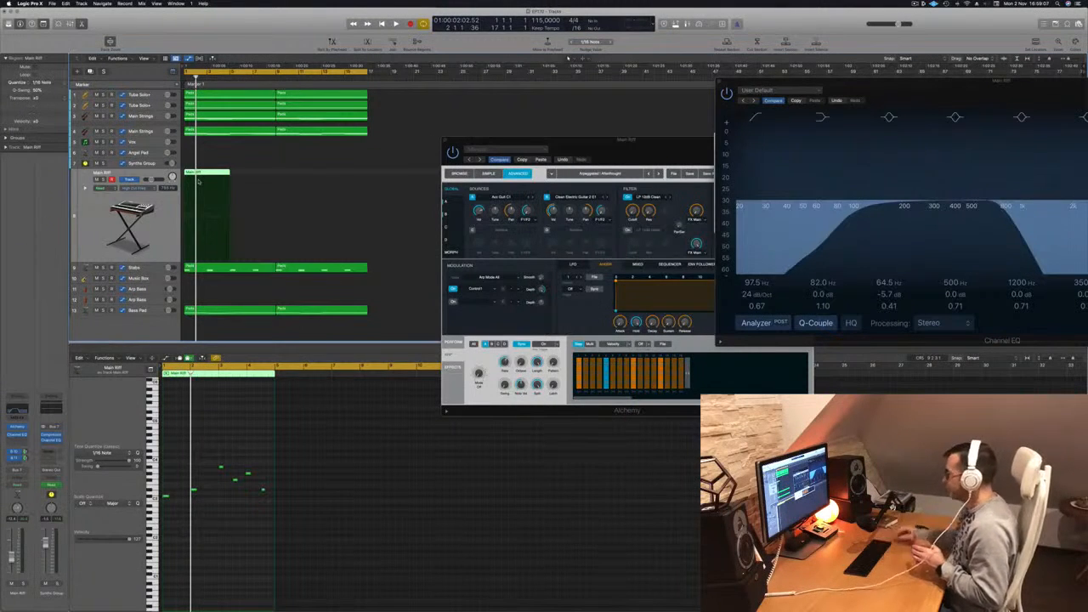
# Mute the Stabs track and play the four-bar Main Riff region from the start of the cycle.
pyautogui.moveTo(978, 81); pyautogui.dragTo(561, 389)
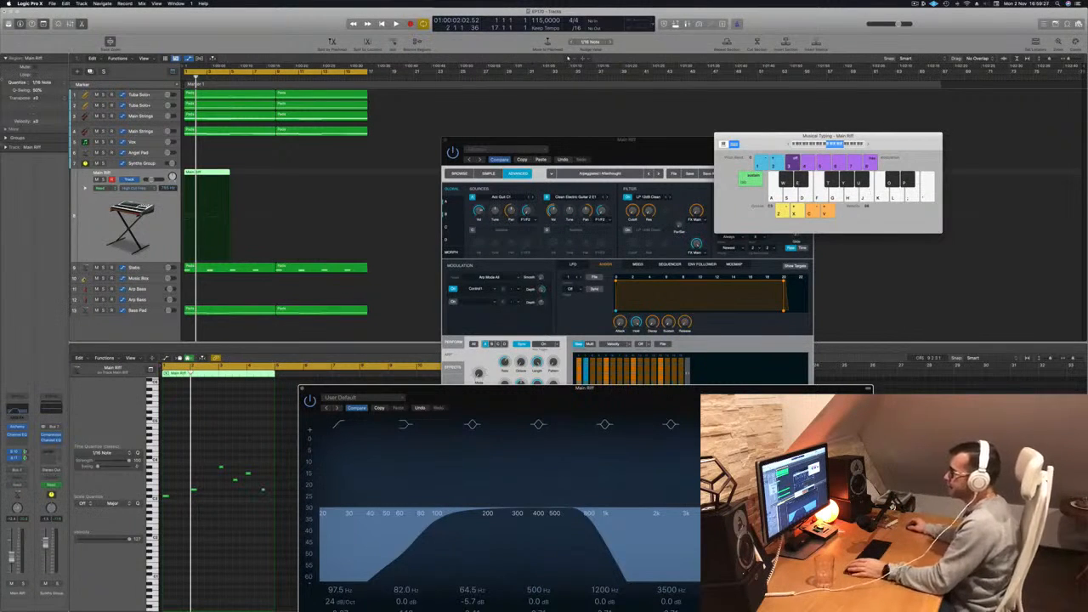
pyautogui.click(231, 536)
pyautogui.press('space')
pyautogui.moveTo(400, 389); pyautogui.dragTo(702, 164)
pyautogui.press('Return')
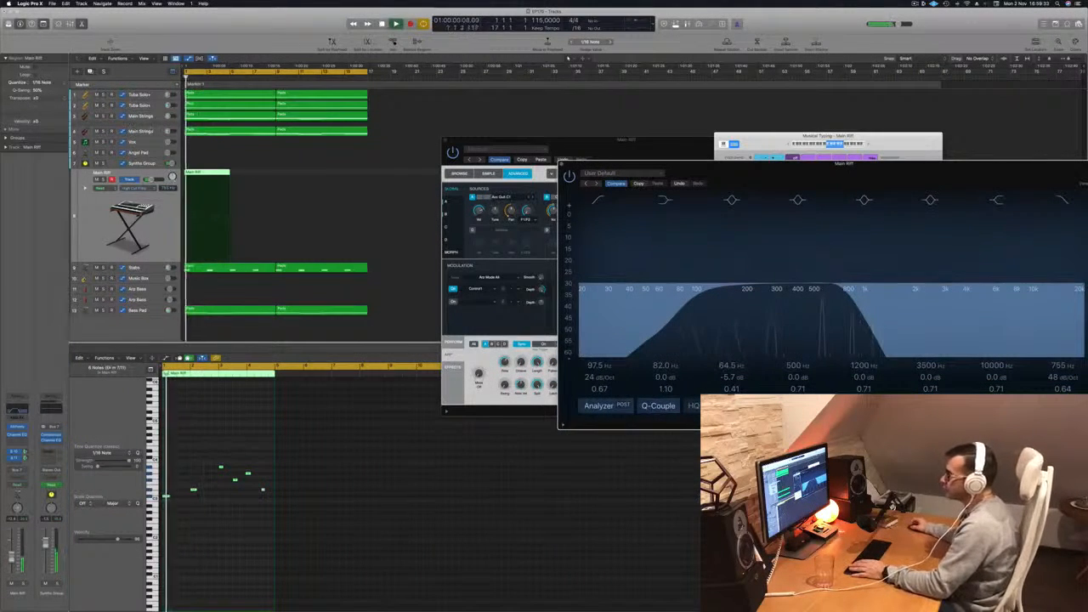
pyautogui.click(96, 268)
pyautogui.press('space')
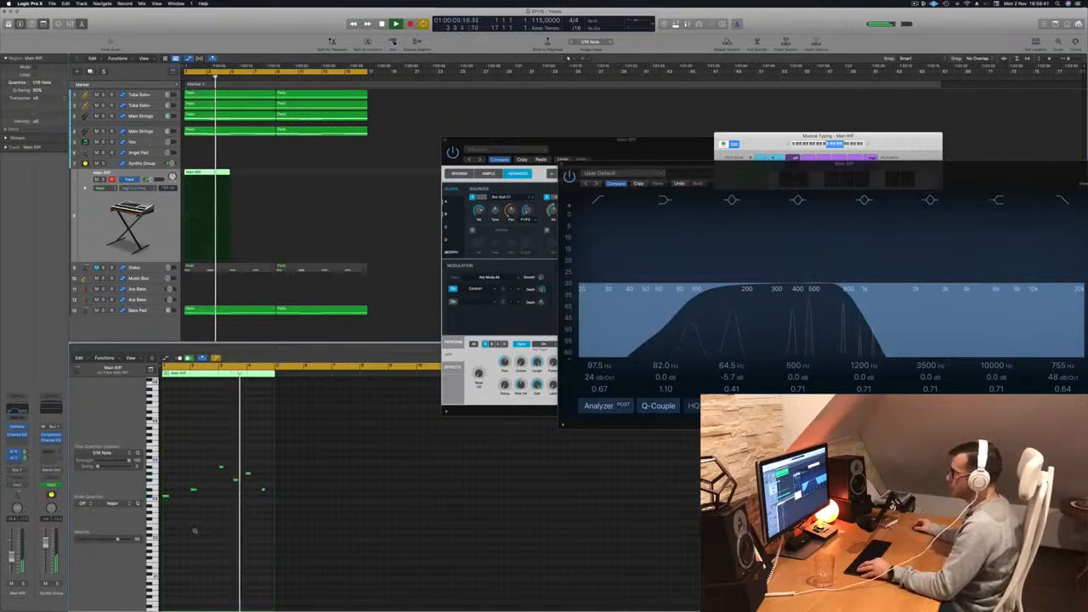
# Transpose all six Main Riff notes up one octave and replay the riff from the start.
pyautogui.scroll(4, 223, 527)
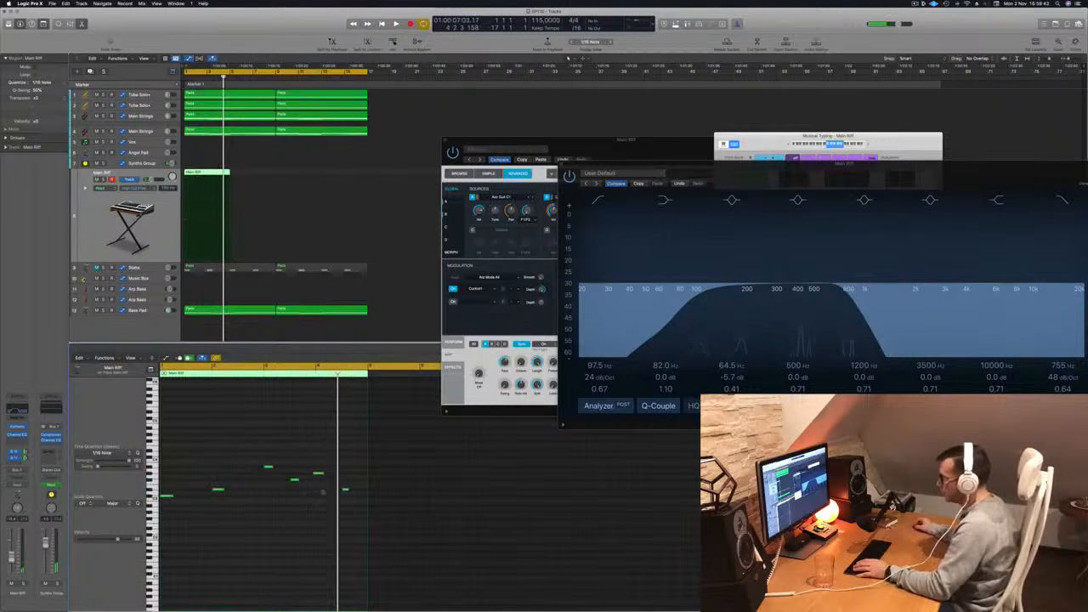
pyautogui.press('Return')
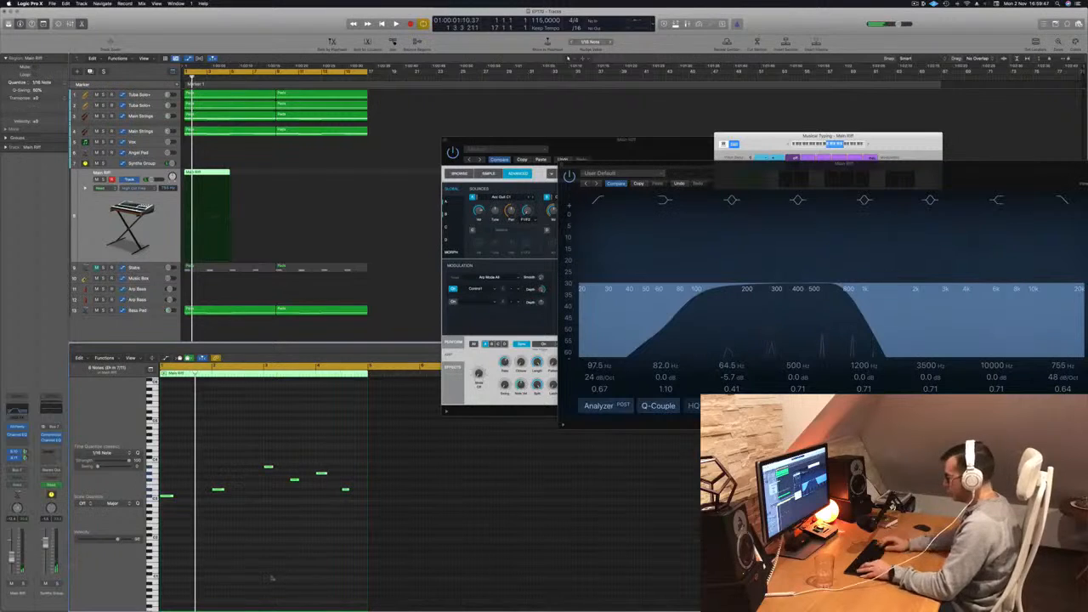
pyautogui.press('space')
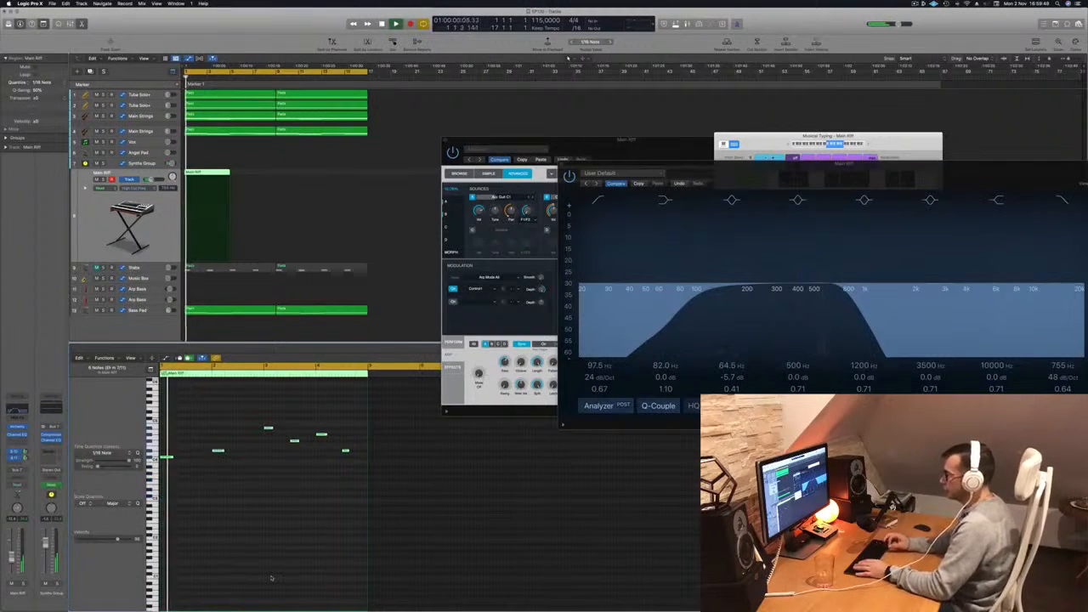
pyautogui.press('Return')
# Move the Alchemy and Channel EQ windows clear of the riff's notes and play the riff again.
pyautogui.moveTo(704, 166); pyautogui.dragTo(382, 278)
pyautogui.moveTo(608, 141); pyautogui.dragTo(686, 240)
pyautogui.moveTo(403, 279); pyautogui.dragTo(613, 312)
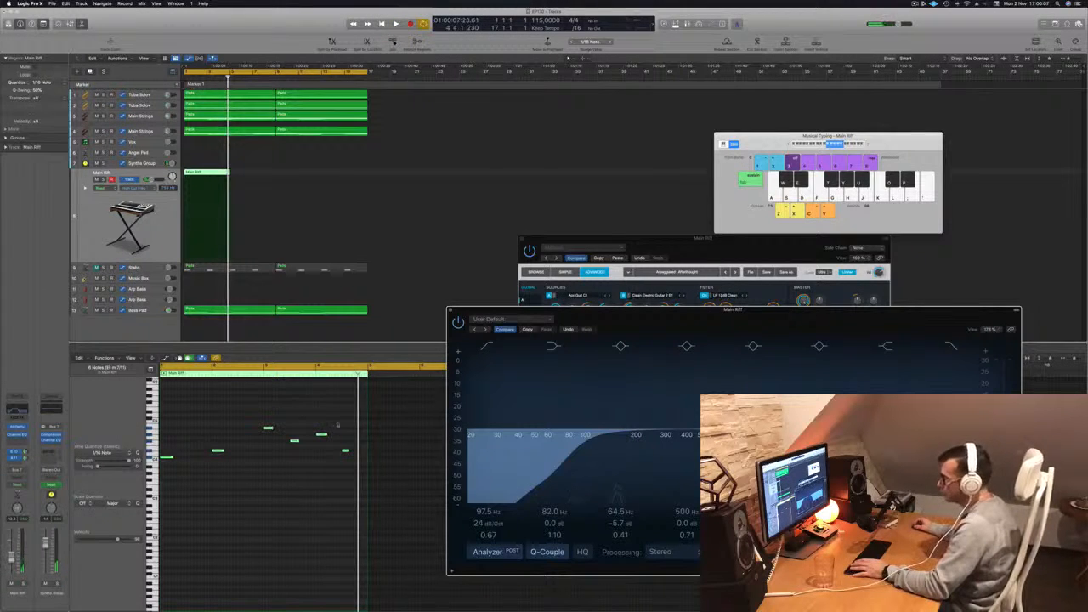
pyautogui.press('space')
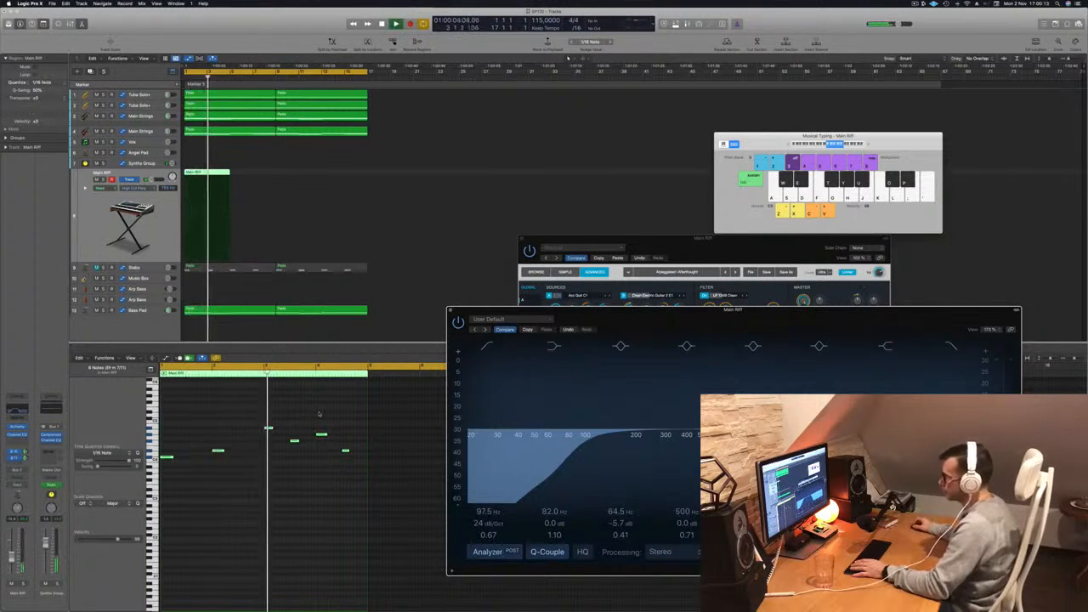
# Move the riff's third note back to beat 3 of bar 2 and lower it to the first note's pitch.
pyautogui.press('space')
pyautogui.moveTo(241, 410); pyautogui.dragTo(292, 440)
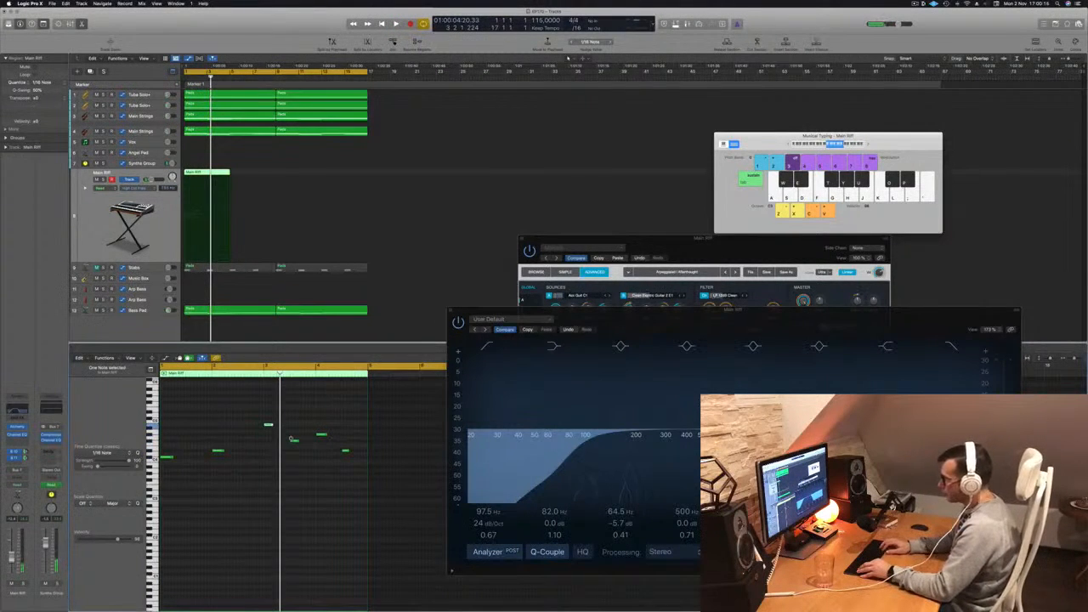
pyautogui.press('space')
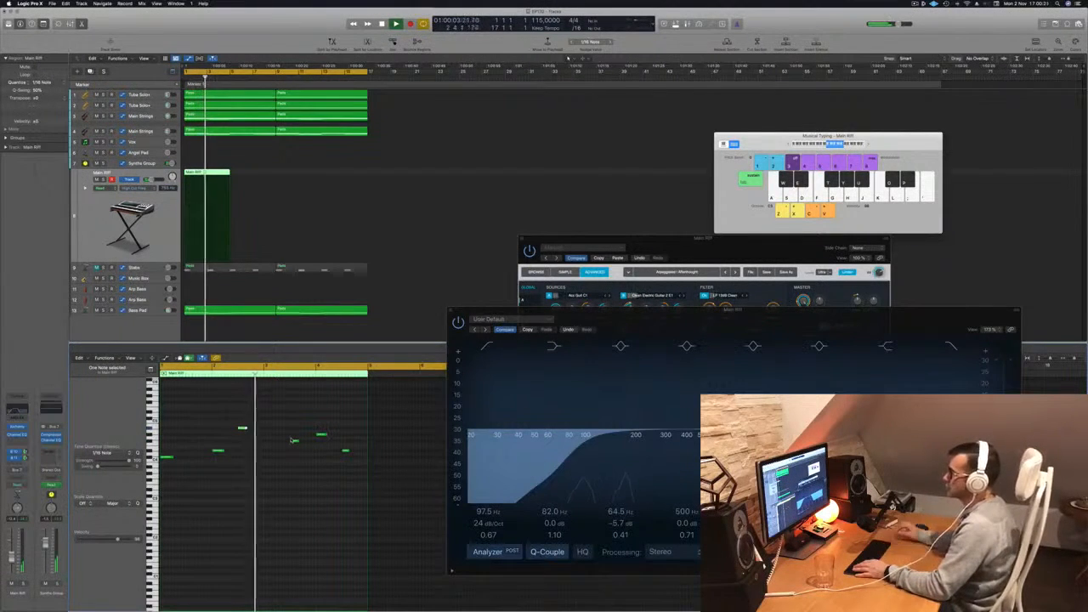
pyautogui.press('Return')
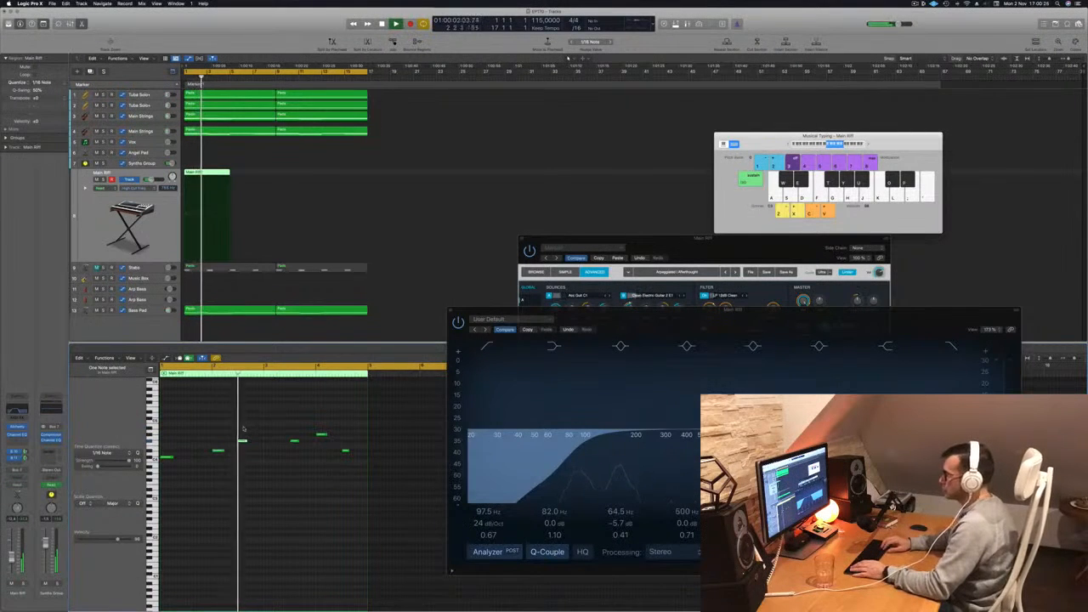
pyautogui.press('Return')
pyautogui.hotkey('alt', 'Down')
pyautogui.hotkey('alt', 'Down')
pyautogui.hotkey('alt', 'Down')
pyautogui.hotkey('alt', 'Down')
pyautogui.hotkey('alt', 'Down')
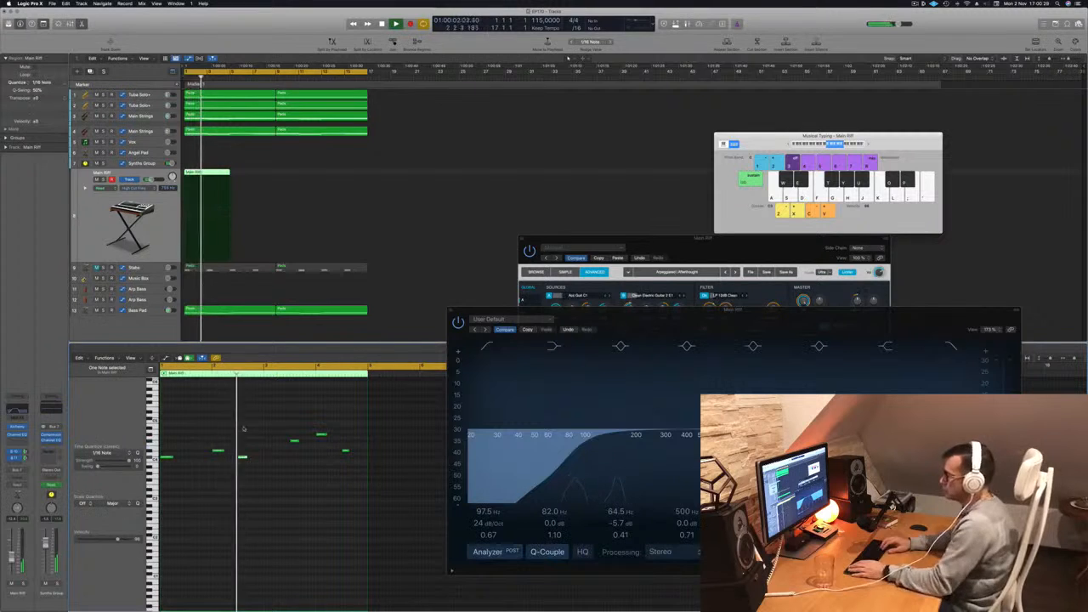
pyautogui.press('Return')
# Nudge the riff's fourth note back to the start of bar 3 and lower it to the second note's pitch.
pyautogui.click(295, 441)
pyautogui.hotkey('alt', 'Left')
pyautogui.hotkey('alt', 'Left')
pyautogui.hotkey('alt', 'Left')
pyautogui.hotkey('alt', 'Left')
pyautogui.hotkey('alt', 'Left')
pyautogui.hotkey('alt', 'Left')
pyautogui.hotkey('alt', 'Left')
pyautogui.hotkey('alt', 'Left')
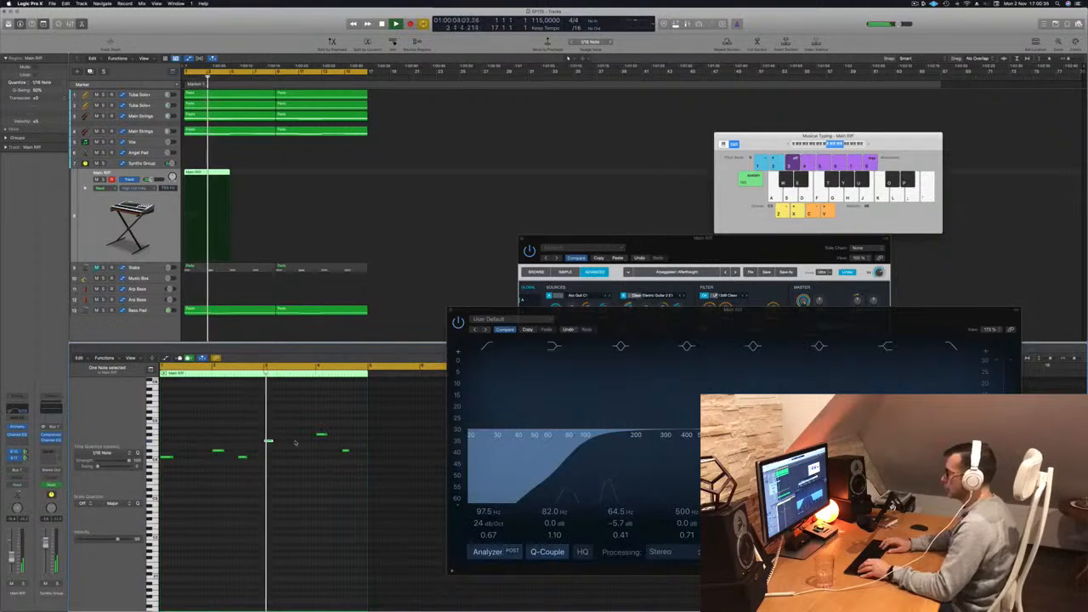
pyautogui.press('Return')
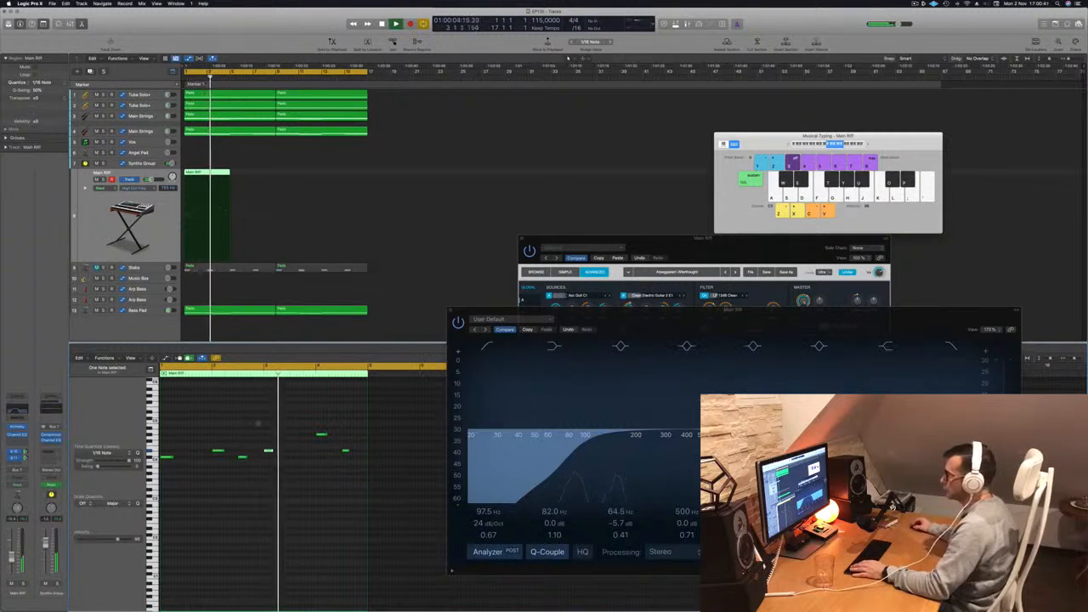
pyautogui.press('Return')
# Move the riff's fifth note back to beat 2 of bar 3 and lower it to about three semitones below the first note.
pyautogui.moveTo(323, 437); pyautogui.dragTo(296, 437)
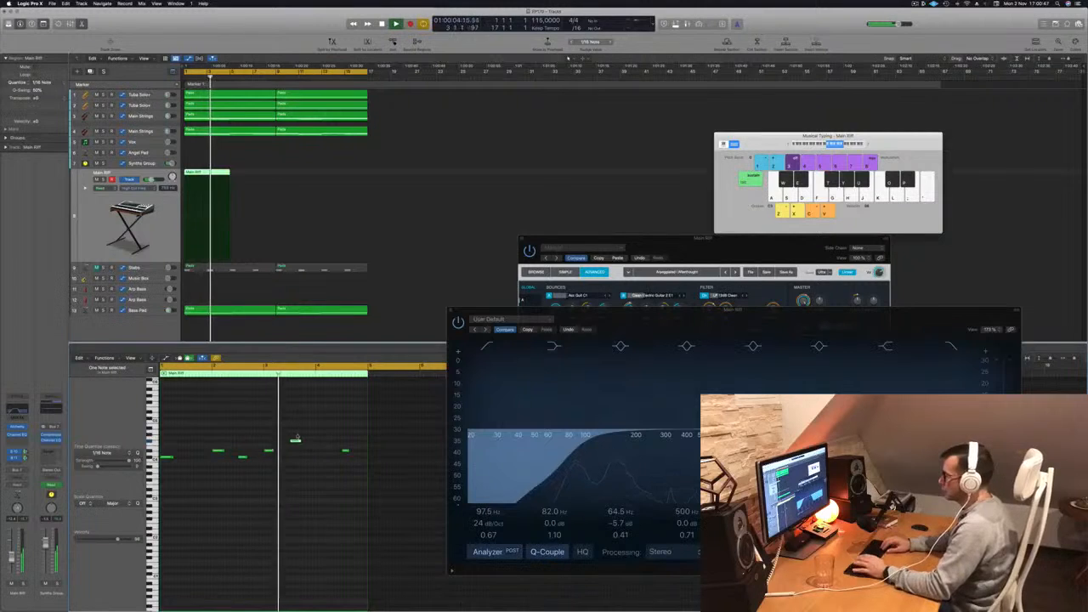
pyautogui.press('Return')
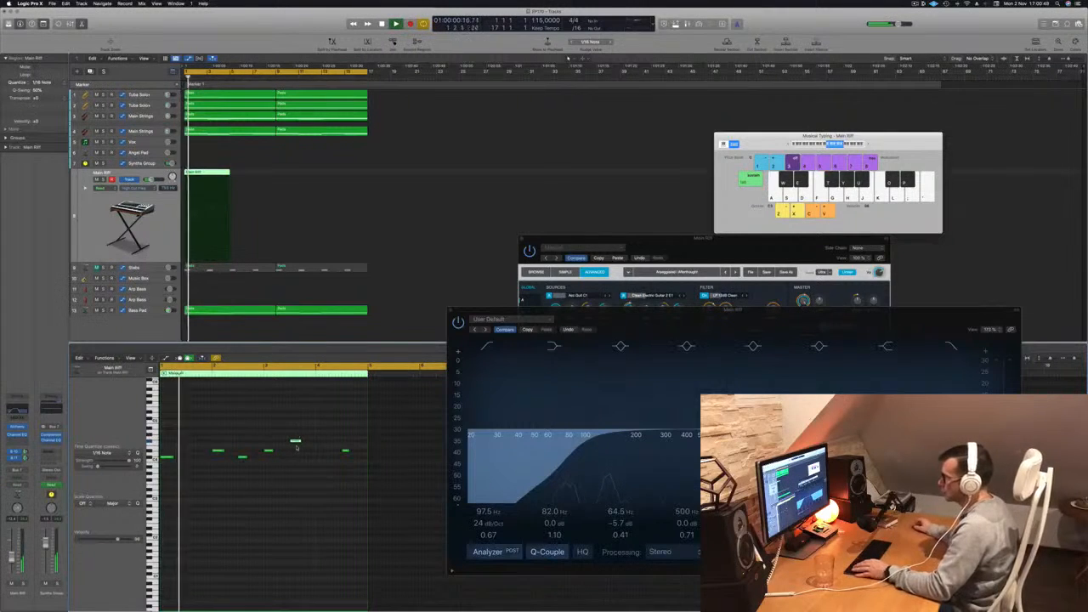
pyautogui.hotkey('alt', 'Down')
pyautogui.hotkey('alt', 'Down')
pyautogui.hotkey('alt', 'Down')
pyautogui.hotkey('alt', 'Down')
pyautogui.hotkey('alt', 'Down')
pyautogui.hotkey('alt', 'Down')
pyautogui.hotkey('alt', 'Down')
pyautogui.hotkey('alt', 'Down')
pyautogui.hotkey('alt', 'Left')
pyautogui.hotkey('alt', 'Left')
pyautogui.press('Return')
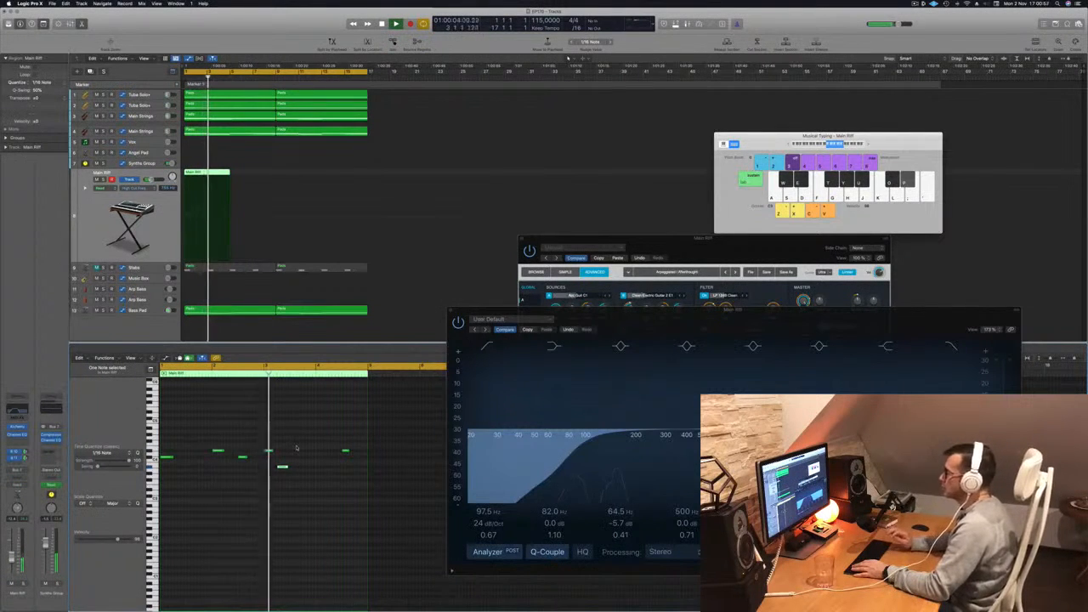
# Swap the two notes in bar 3 so the lower one starts the bar and the higher one falls on beat 2, then replay.
pyautogui.press('Return')
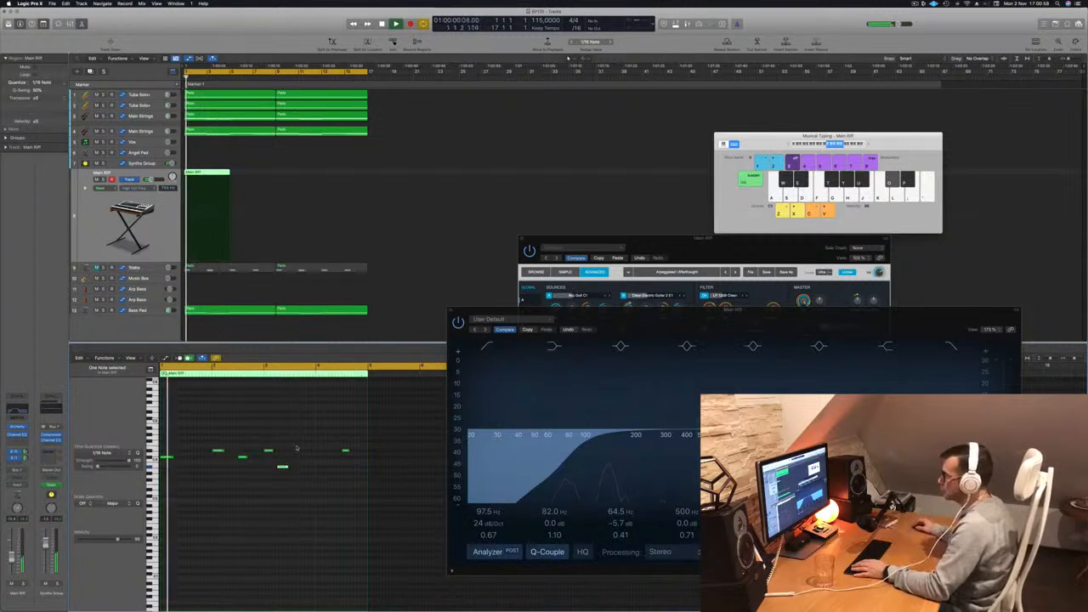
pyautogui.moveTo(268, 449)
pyautogui.mouseDown()
pyautogui.moveTo(269, 466)
pyautogui.moveTo(285, 464)
pyautogui.moveTo(284, 452)
pyautogui.mouseUp()
pyautogui.press('Return')
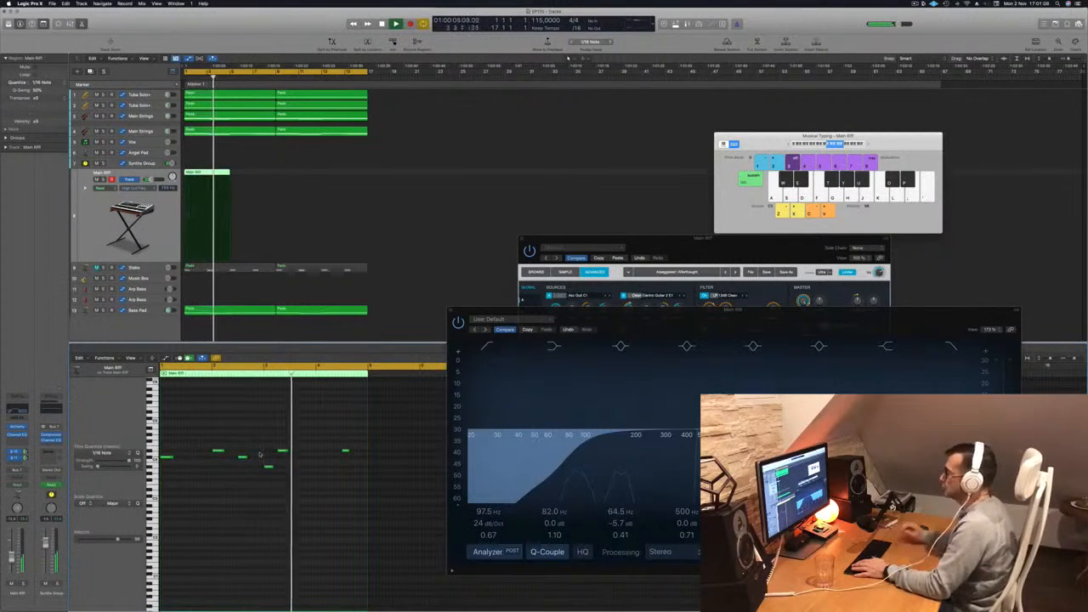
# Place the riff's sixth note on beat 3 of bar 3 at the first note's pitch and replay the riff.
pyautogui.press('Return')
pyautogui.click(291, 451)
pyautogui.moveTo(297, 454); pyautogui.dragTo(296, 460)
pyautogui.click(270, 430)
pyautogui.press('Return')
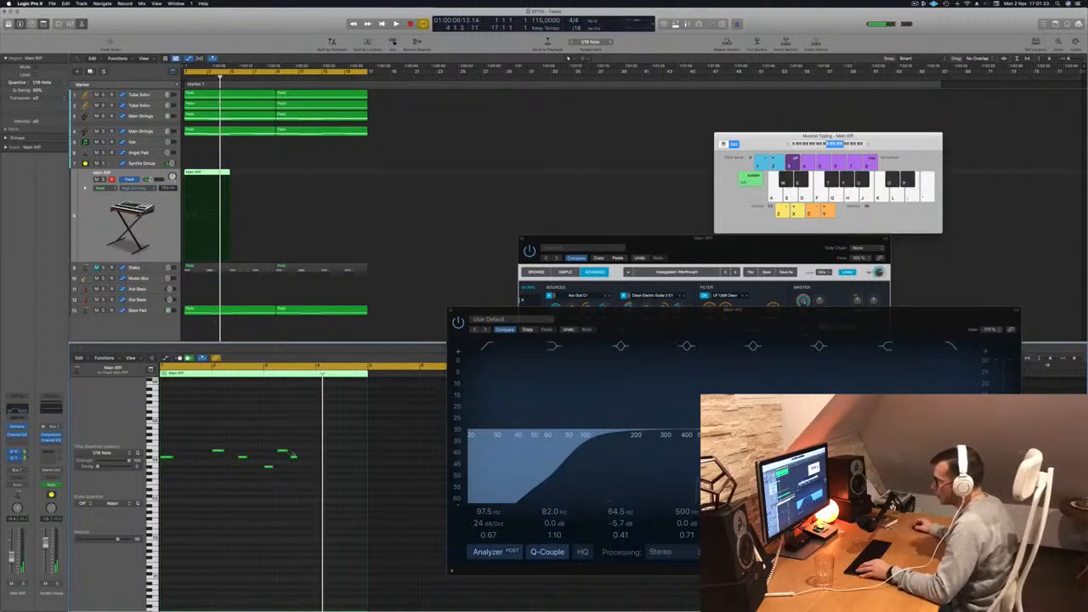
# Extend the riff with a note on beat 4 of bar 3 and notes on beats 1 and 2 of bar 4, the last matching the first note's pitch.
pyautogui.moveTo(303, 461); pyautogui.dragTo(308, 472)
pyautogui.press('space')
pyautogui.click(290, 501)
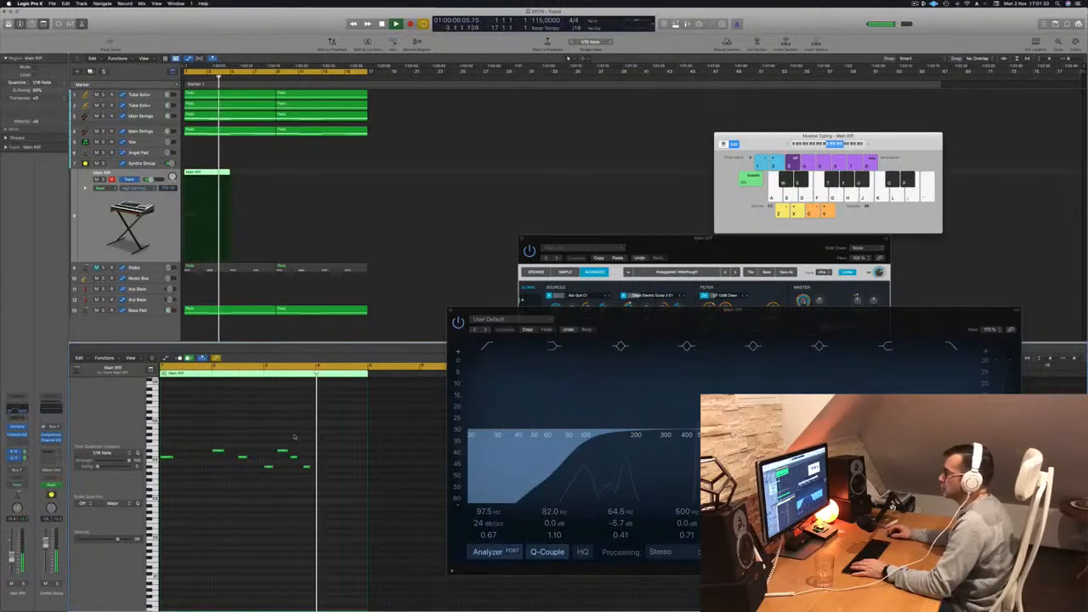
pyautogui.press('space')
pyautogui.moveTo(310, 469); pyautogui.dragTo(332, 459)
pyautogui.press('space')
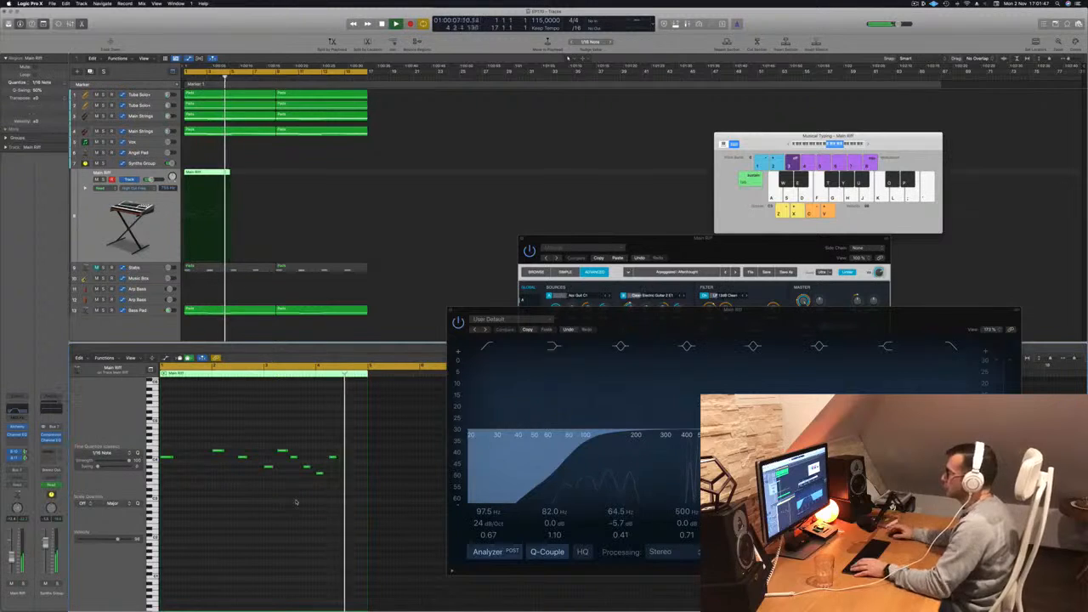
# Place the riff's final note on beat 3 of bar 4 at the pitch of the note that opens bar 3.
pyautogui.click(345, 468)
pyautogui.moveTo(348, 471); pyautogui.dragTo(348, 469)
pyautogui.click(315, 416)
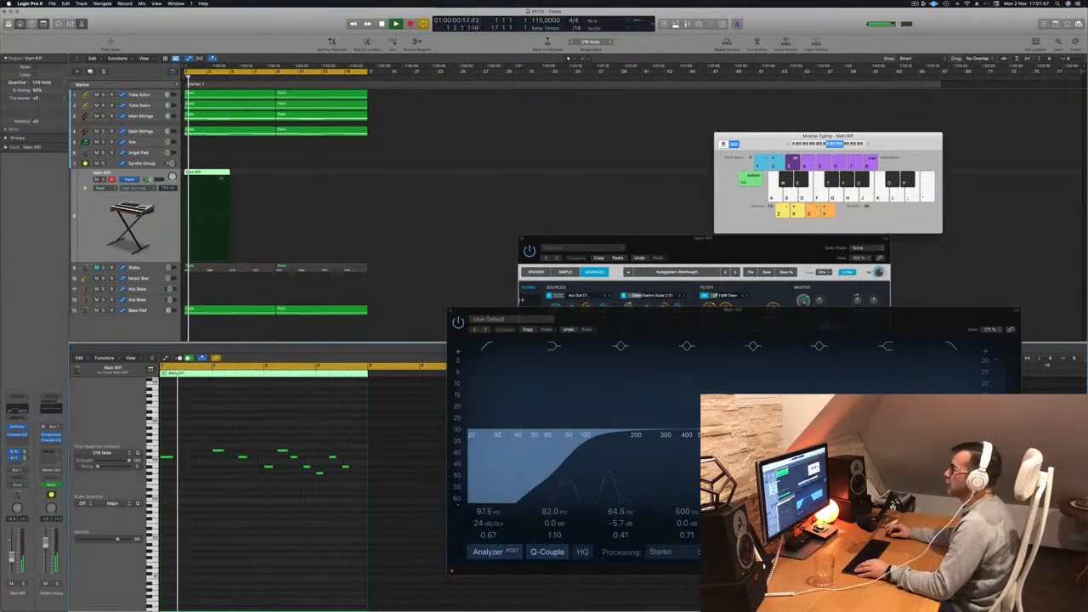
# Copy the four-bar Main Riff region to bar 5, select both regions and bring Alchemy in front of the Channel EQ.
pyautogui.moveTo(205, 173); pyautogui.dragTo(252, 177)
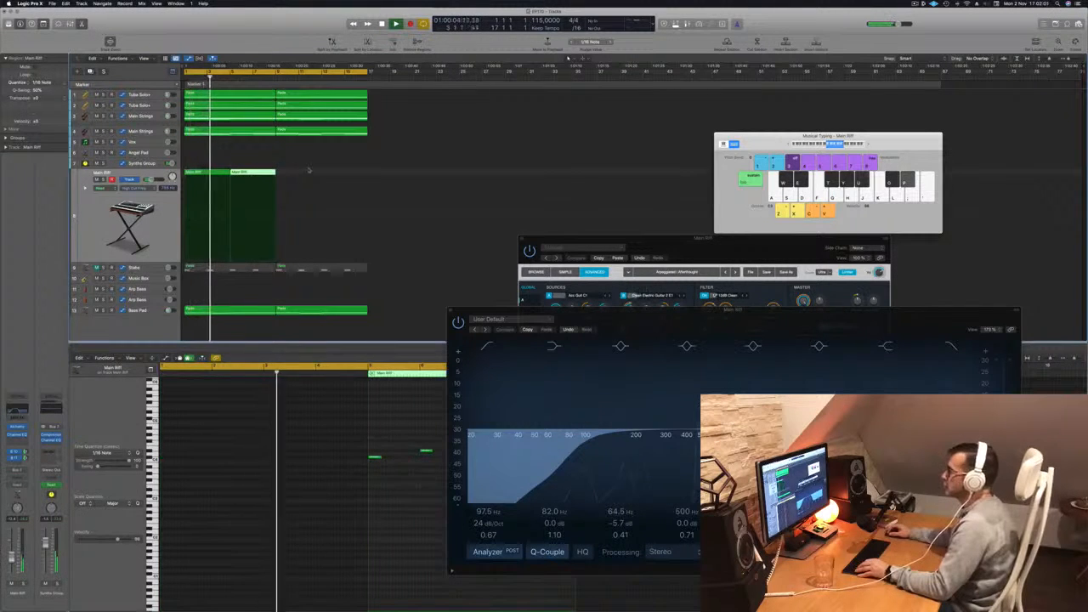
pyautogui.keyDown('shift'); pyautogui.click(191, 179); pyautogui.keyUp('shift')
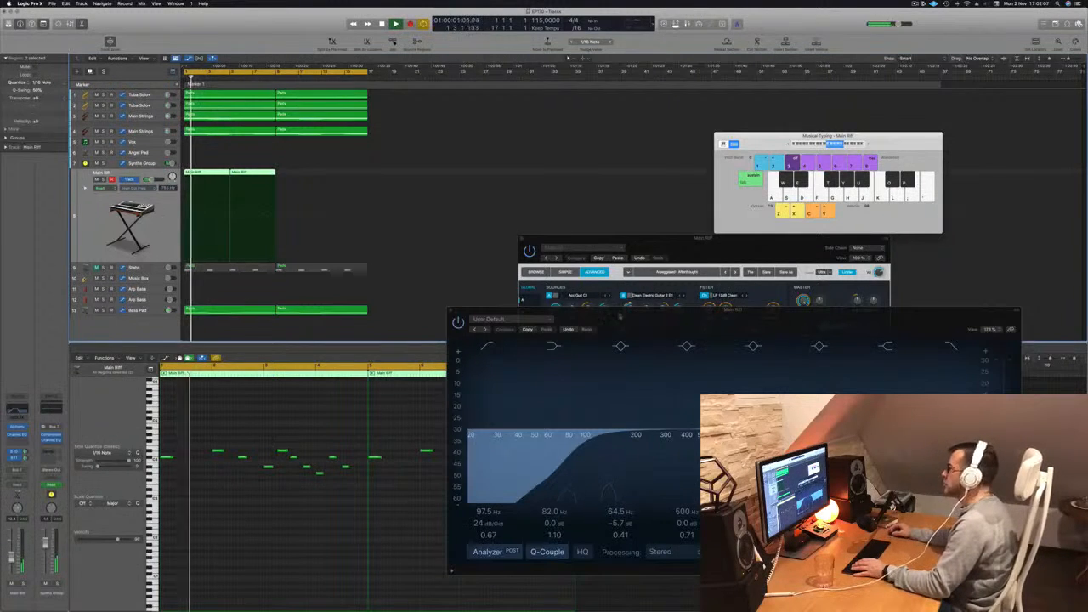
pyautogui.moveTo(613, 310); pyautogui.dragTo(631, 339)
pyautogui.moveTo(689, 240); pyautogui.dragTo(663, 116)
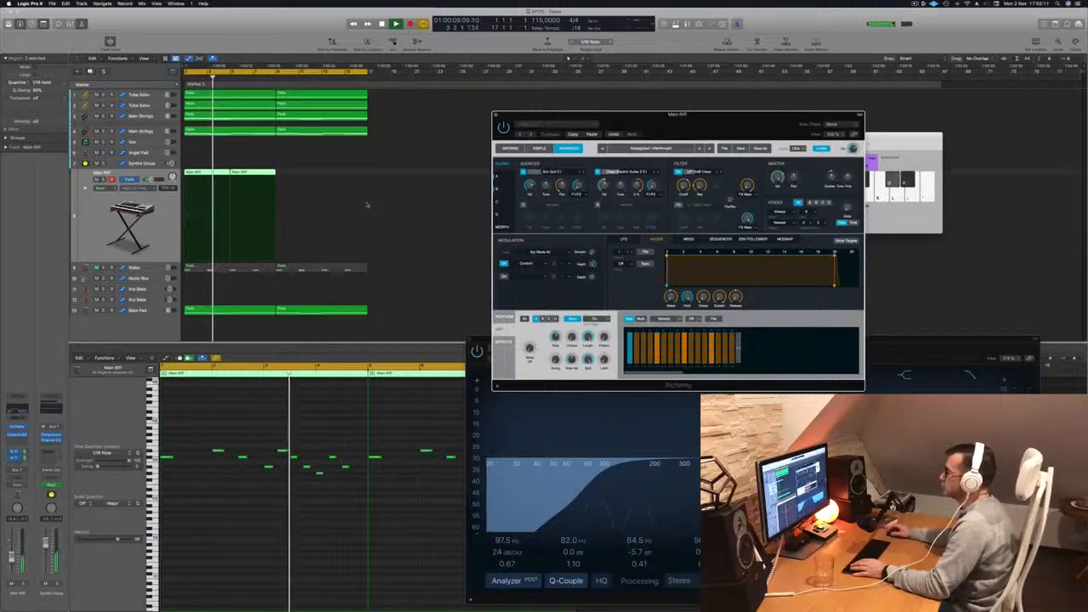
# Delete the riff's note on beat 4 of bar 3 in the first region and replay the edited riff.
pyautogui.press('Return')
pyautogui.click(306, 468)
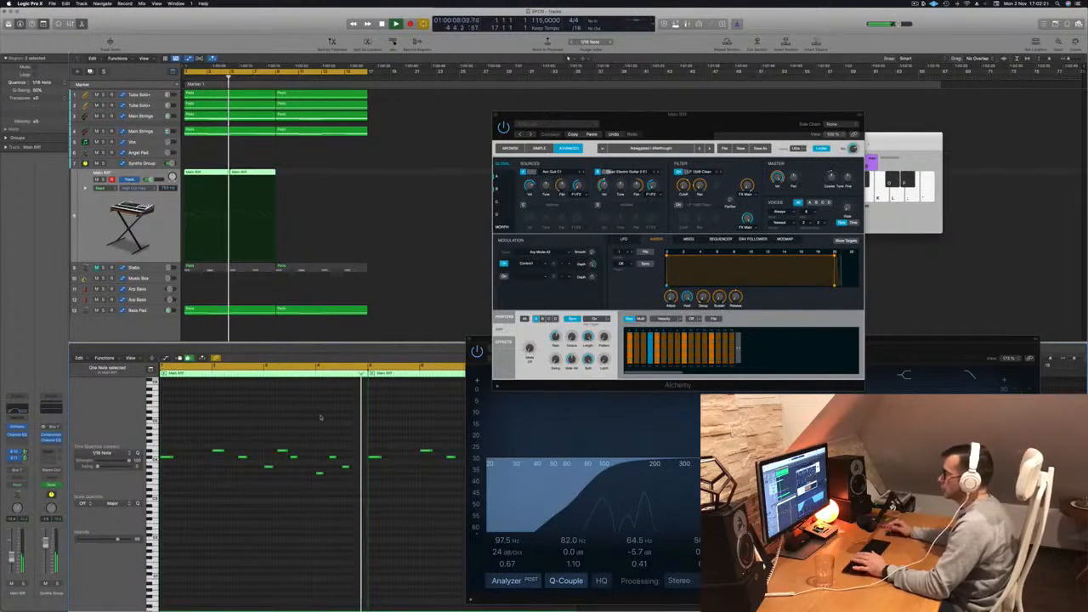
pyautogui.click(266, 172)
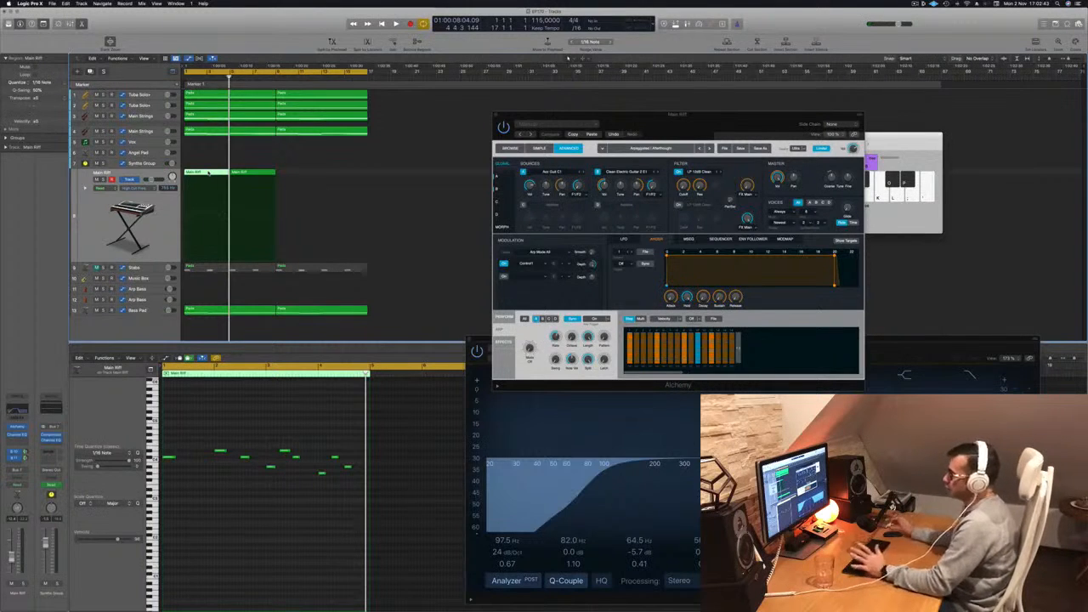
pyautogui.press('space')
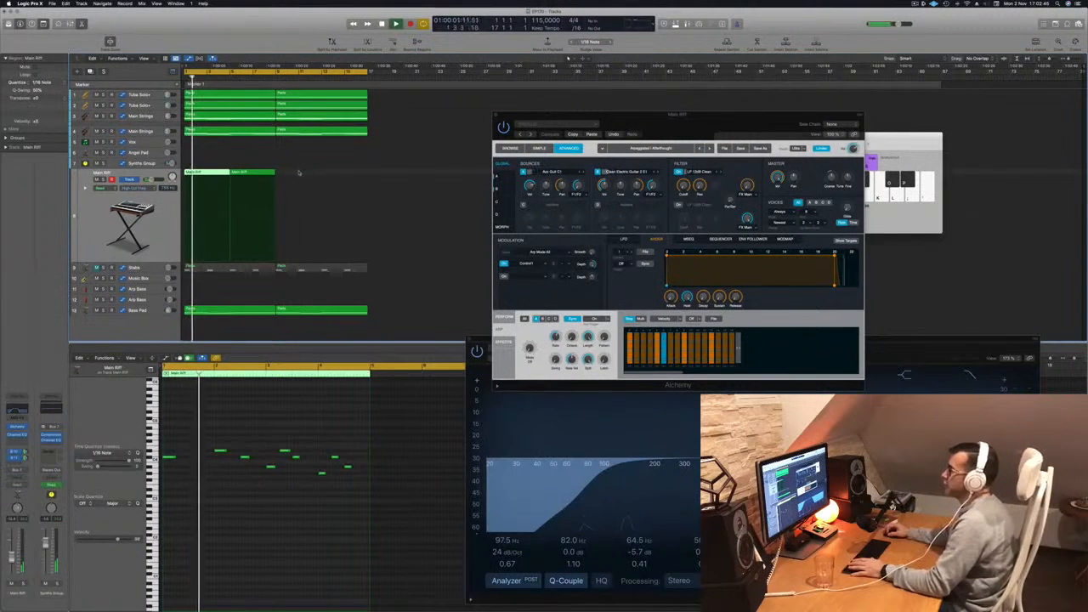
# Copy the edited Main Riff region along its track so four back-to-back regions fill bars 1 to 16.
pyautogui.moveTo(213, 181); pyautogui.dragTo(299, 181)
pyautogui.click(161, 210)
pyautogui.press('Return')
pyautogui.press('space')
# Look through Alchemy's Browse, Simple and Advanced views during riff playback, ending on the preset browser.
pyautogui.moveTo(636, 118); pyautogui.dragTo(608, 122)
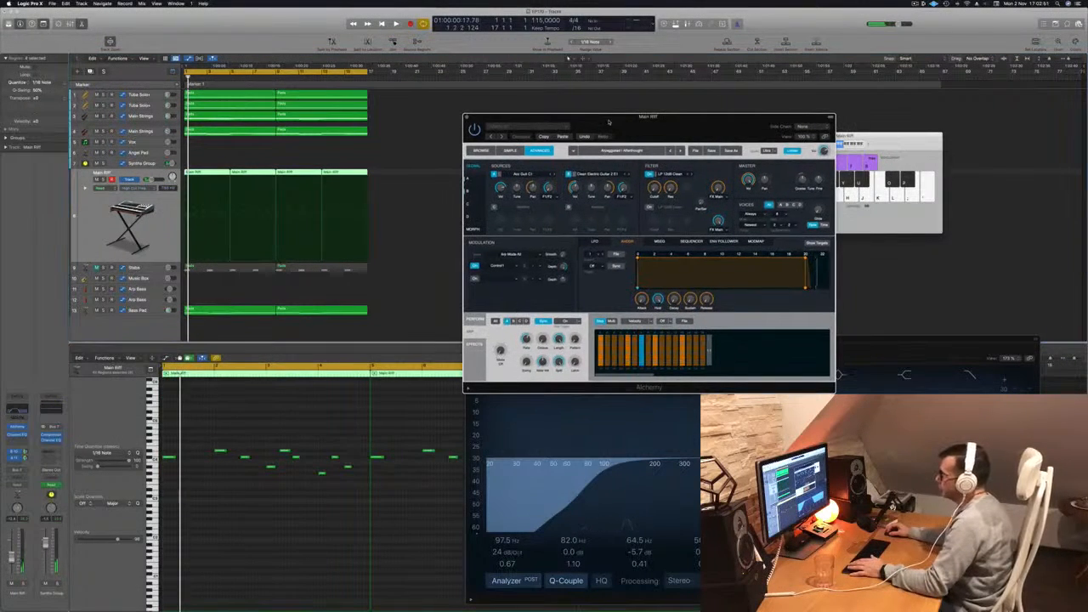
pyautogui.click(480, 150)
pyautogui.press('space')
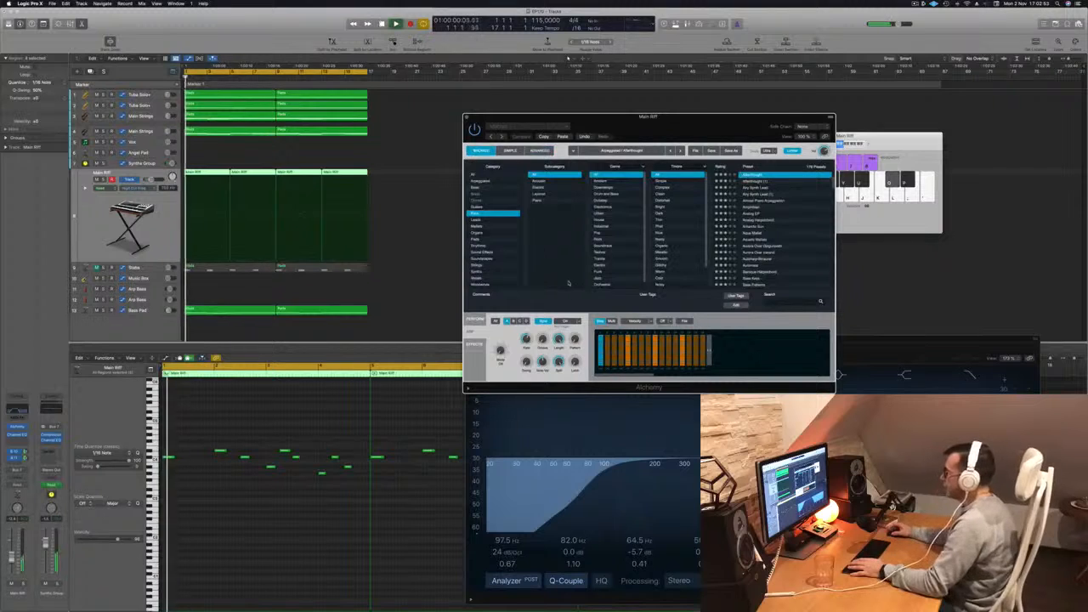
pyautogui.click(510, 151)
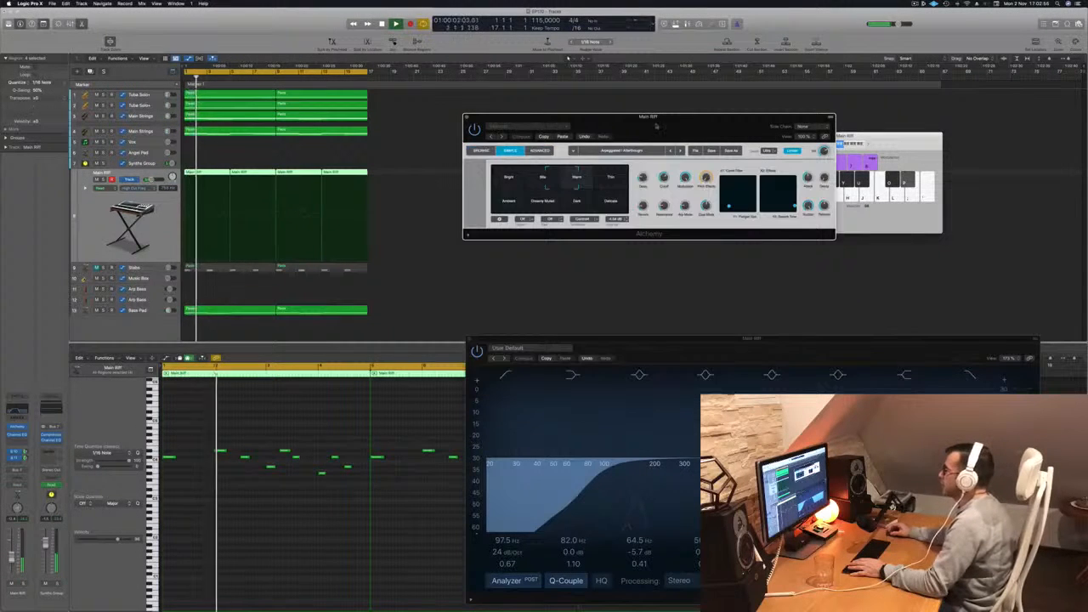
pyautogui.click(480, 150)
pyautogui.click(540, 150)
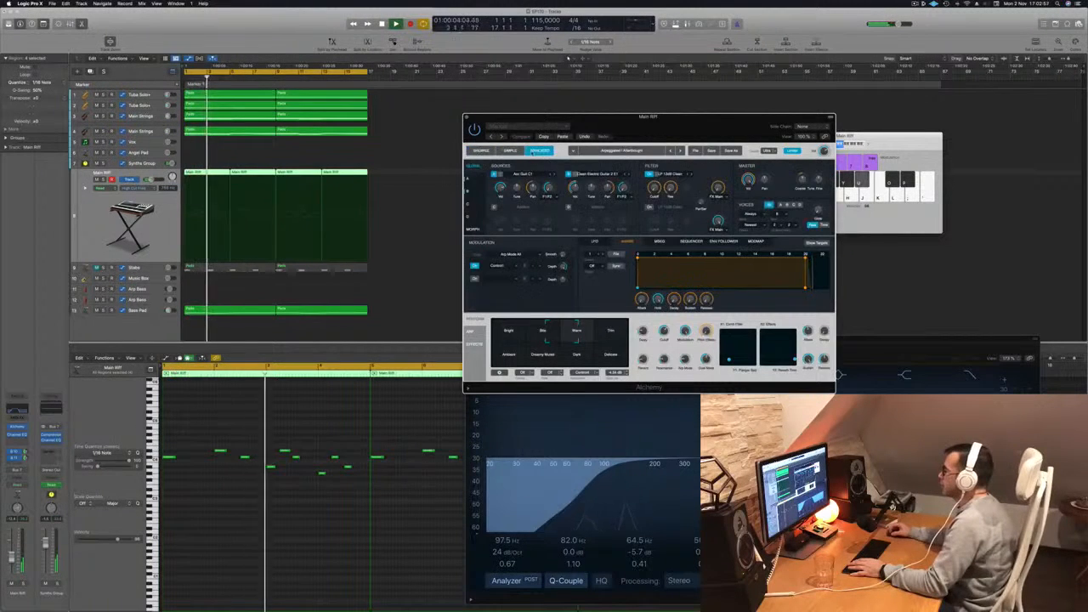
pyautogui.click(480, 150)
pyautogui.press('space')
pyautogui.moveTo(661, 121); pyautogui.dragTo(612, 121)
# Solo the Main Riff track during playback and raise Alchemy's cutoff slightly.
pyautogui.press('space')
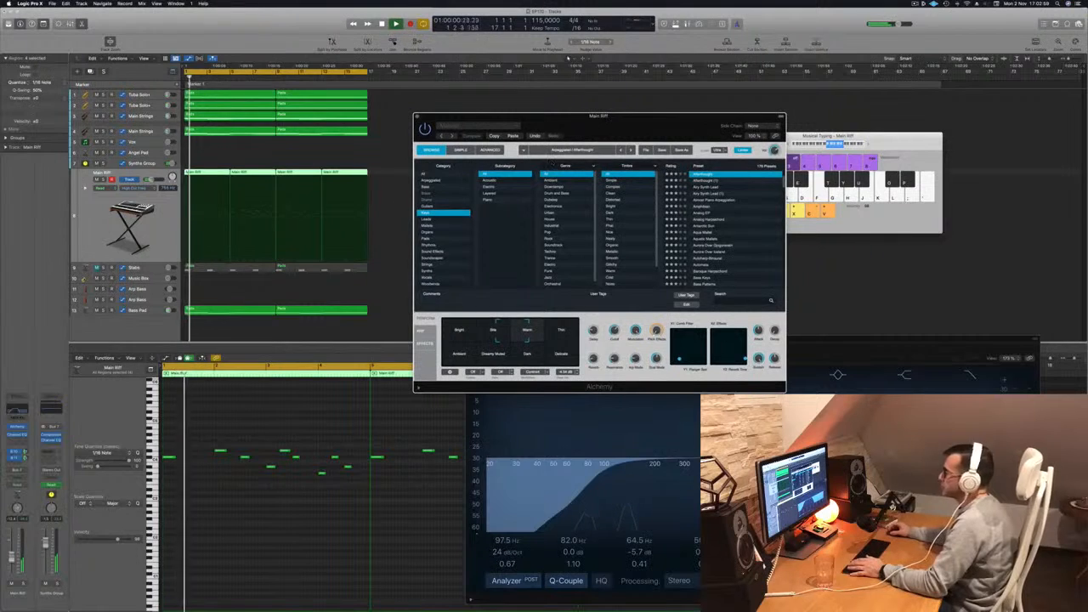
pyautogui.press('s')
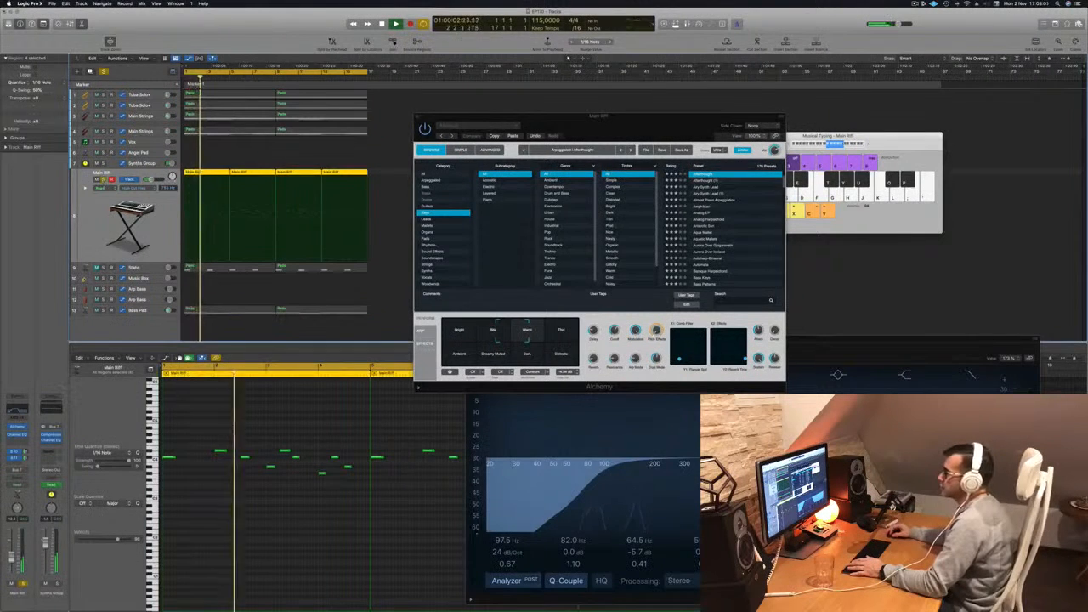
pyautogui.moveTo(615, 330); pyautogui.dragTo(615, 323)
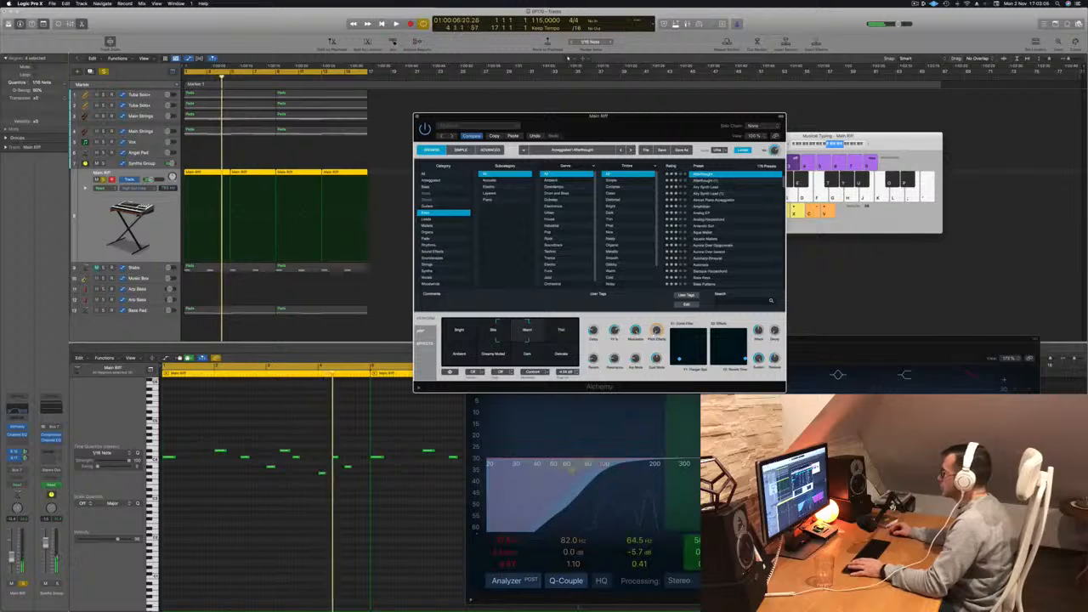
# Toggle the high-cut band in the Main Riff's Channel EQ, unsolo the track and replay the full arrangement.
pyautogui.click(970, 375)
pyautogui.moveTo(773, 344); pyautogui.dragTo(618, 329)
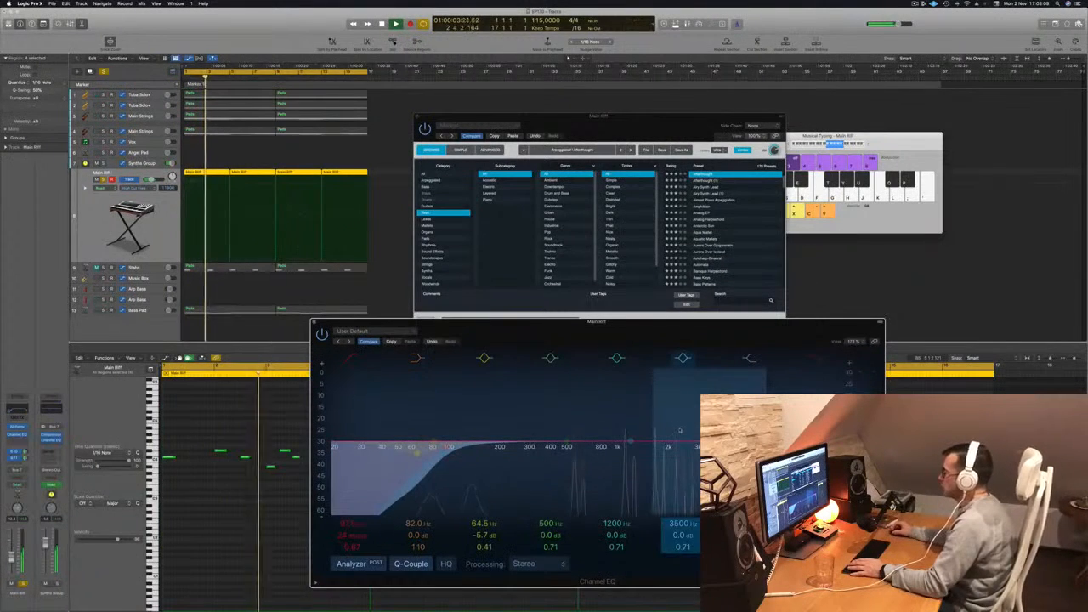
pyautogui.press('Return')
pyautogui.click(104, 179)
pyautogui.press('Return')
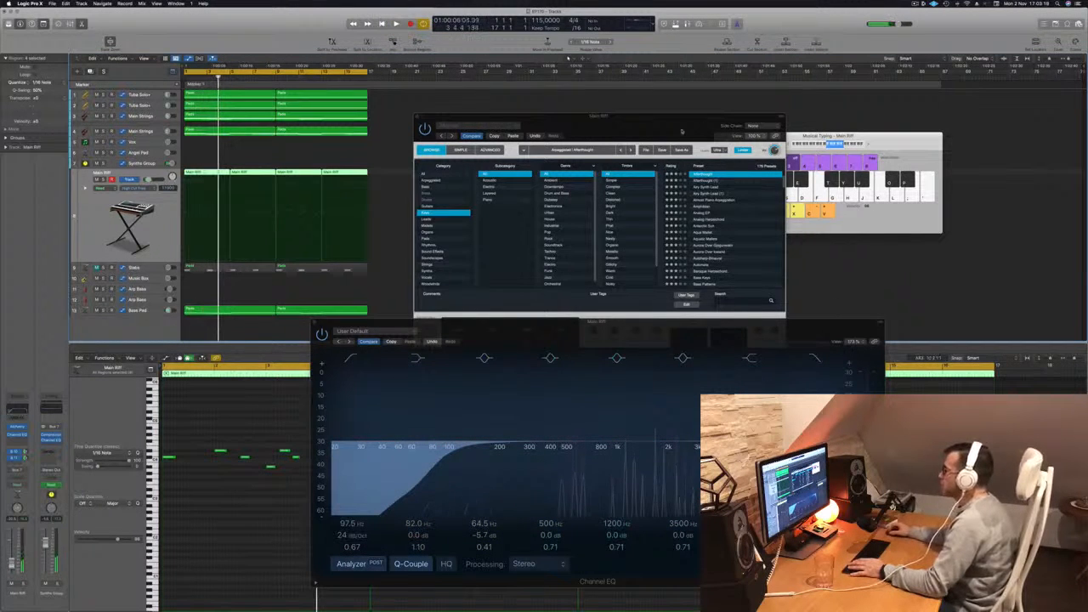
# Set Alchemy's transform pad to Dreamy Muted and close the Main Riff's Alchemy and Channel EQ windows.
pyautogui.moveTo(689, 133); pyautogui.dragTo(661, 103)
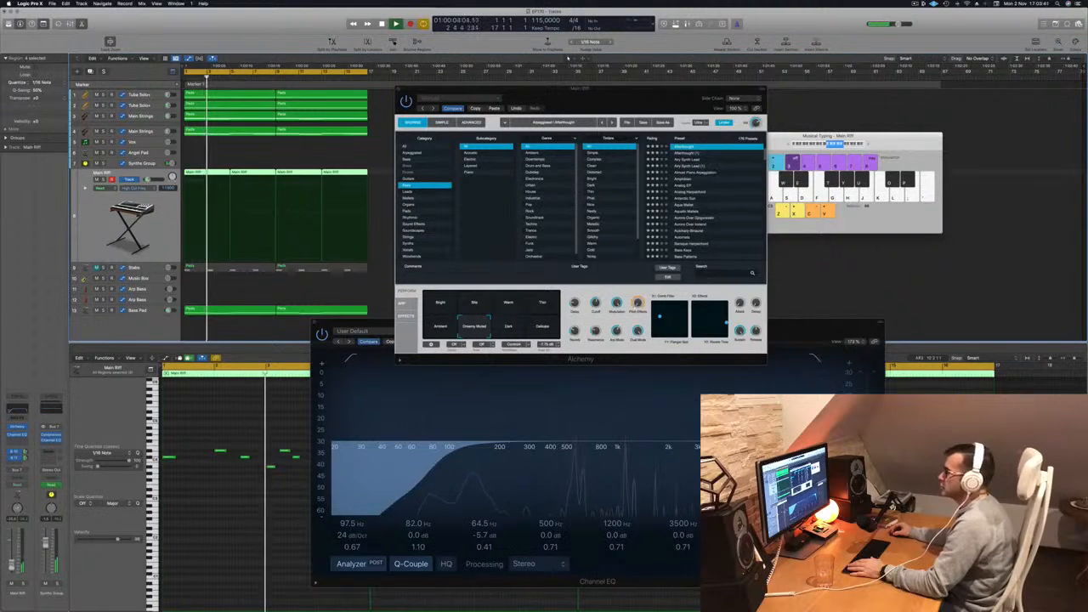
pyautogui.moveTo(564, 99); pyautogui.dragTo(642, 125)
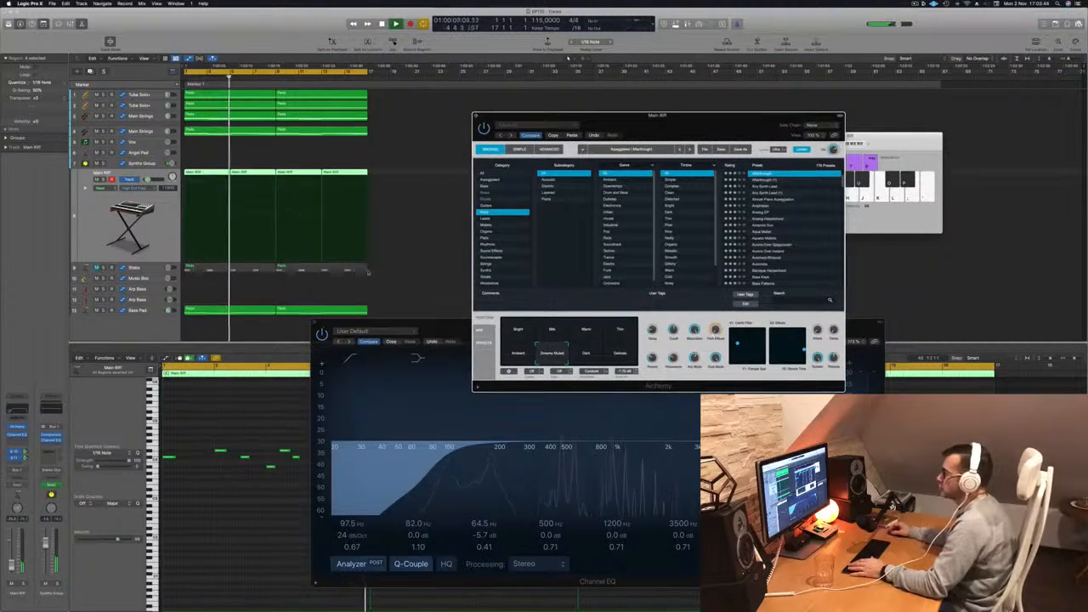
pyautogui.click(476, 116)
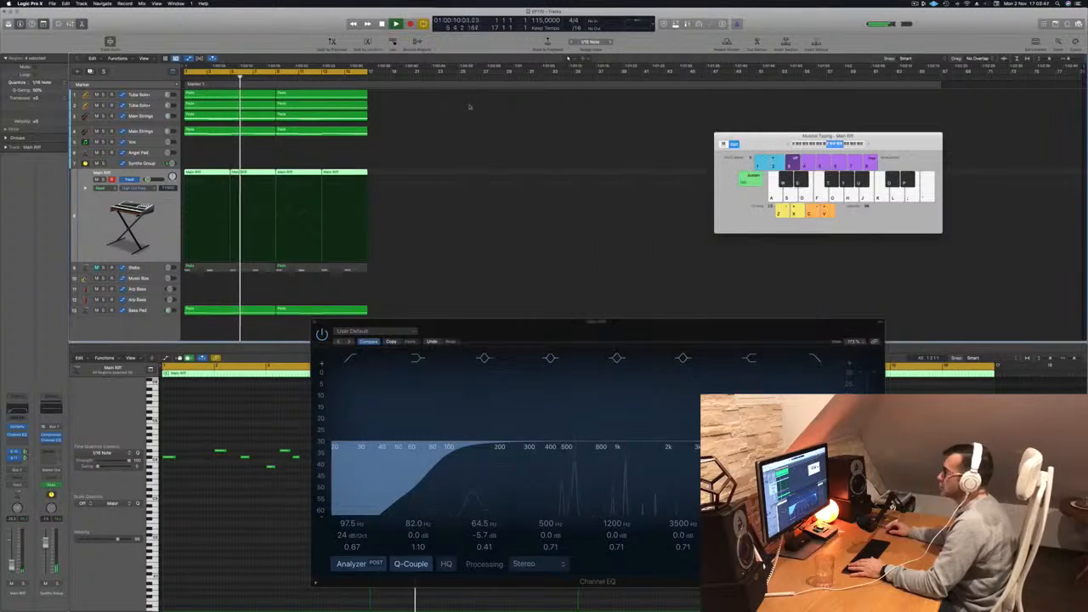
pyautogui.click(376, 330)
pyautogui.click(287, 321)
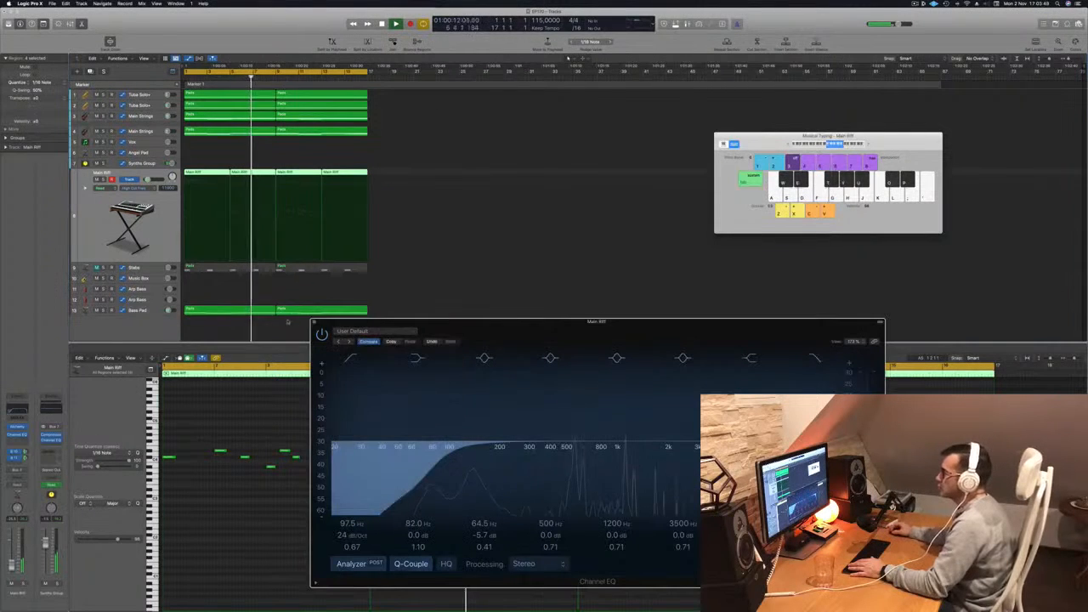
pyautogui.click(314, 322)
# Select the Stabs track below the Main Riff, unmute it and replay the arrangement.
pyautogui.press('Down')
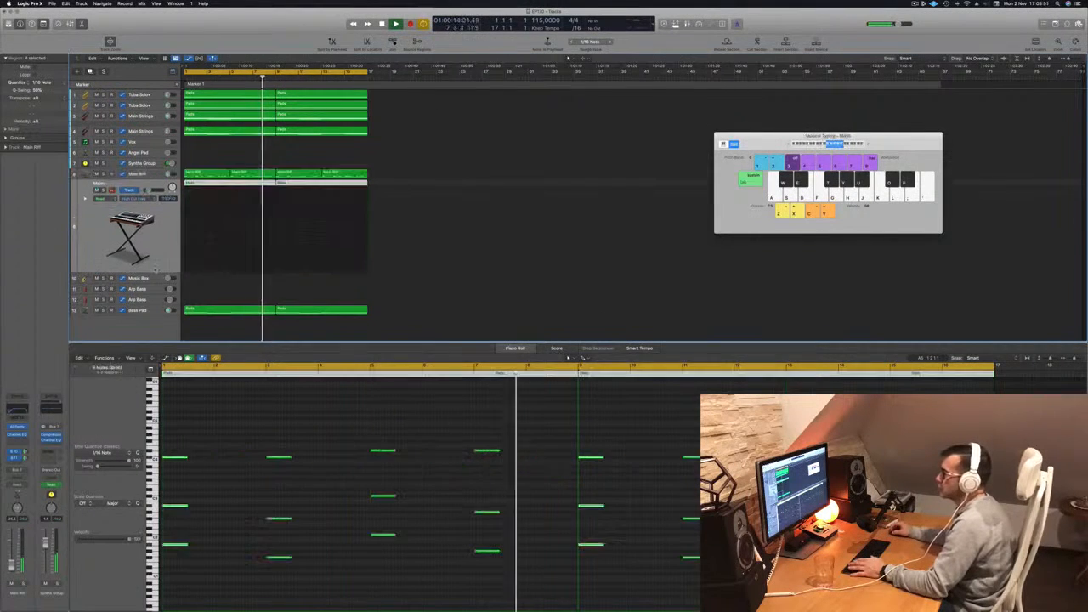
pyautogui.press('space')
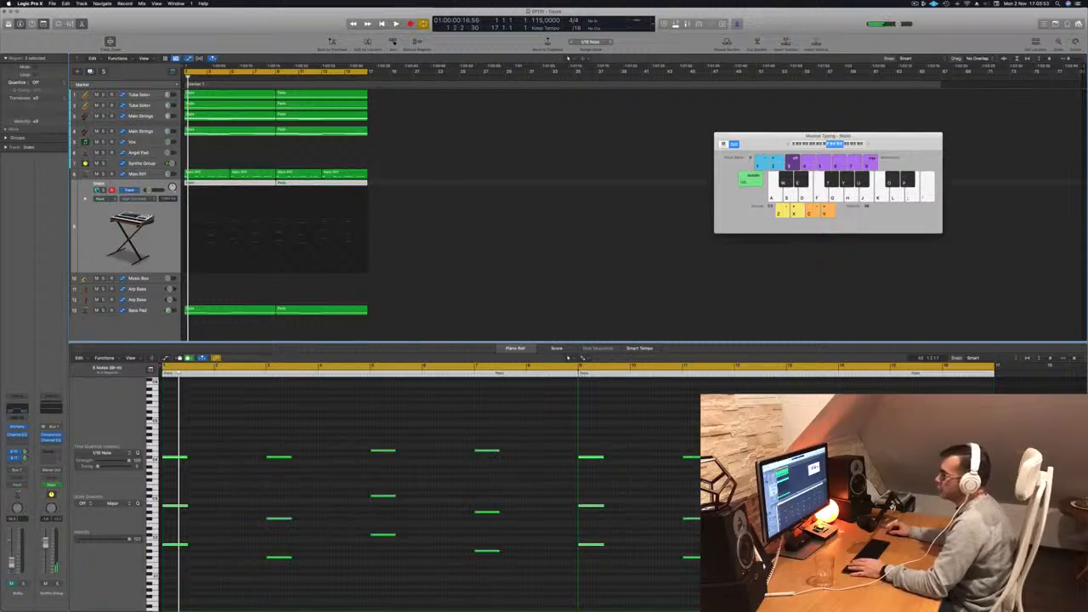
pyautogui.press('space')
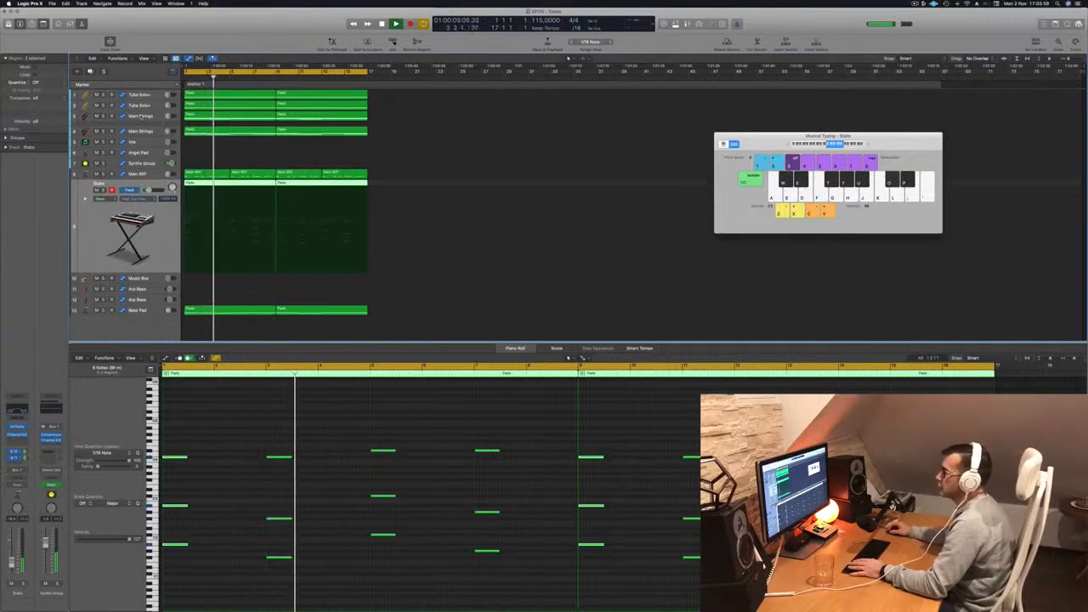
# Add a high-cut automation point at the start of the upper Main Strings track, open its Channel EQ and play.
pyautogui.click(140, 115)
pyautogui.press('Return')
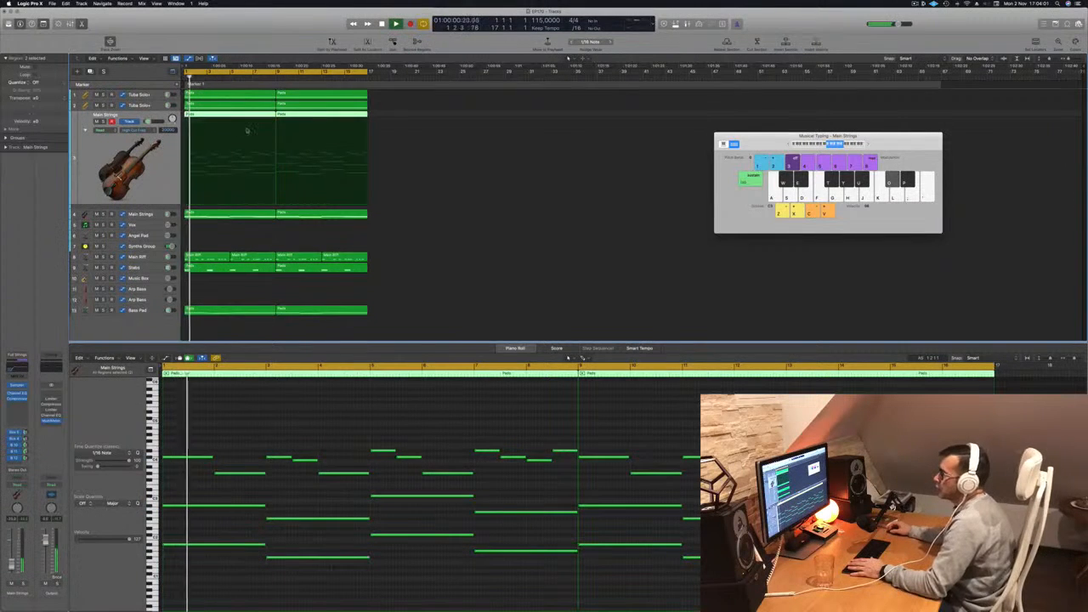
pyautogui.click(253, 138)
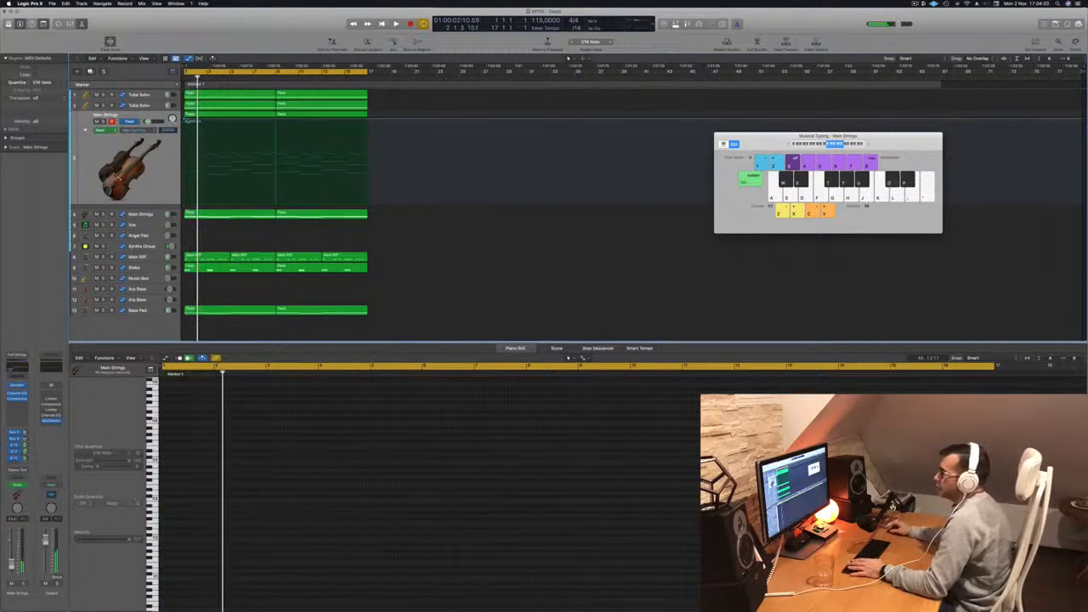
pyautogui.moveTo(185, 120)
pyautogui.mouseDown()
pyautogui.moveTo(185, 145)
pyautogui.moveTo(186, 118)
pyautogui.mouseUp()
pyautogui.click(22, 367)
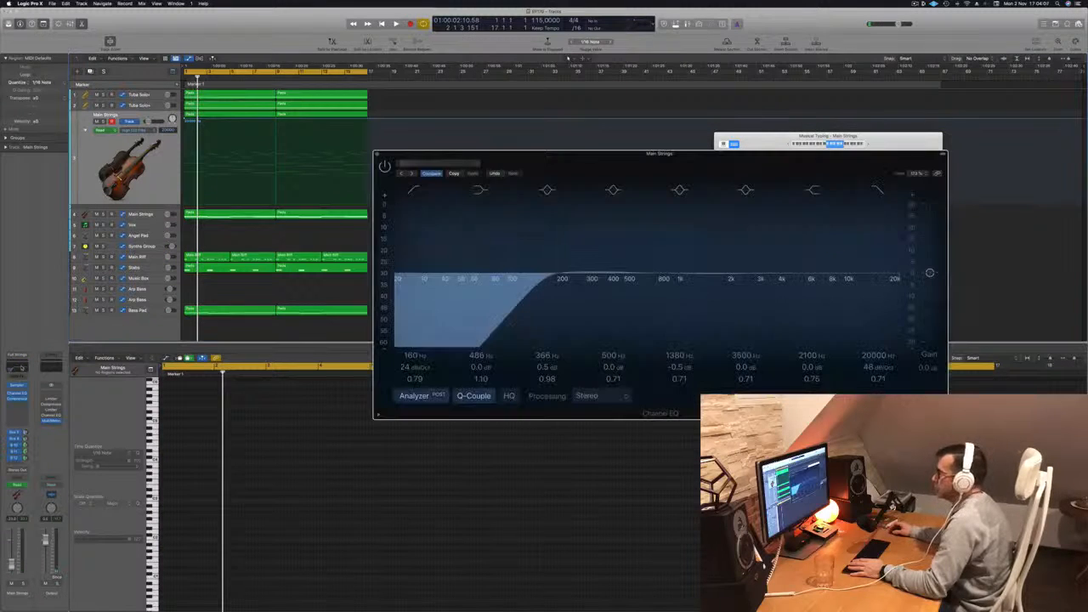
pyautogui.press('space')
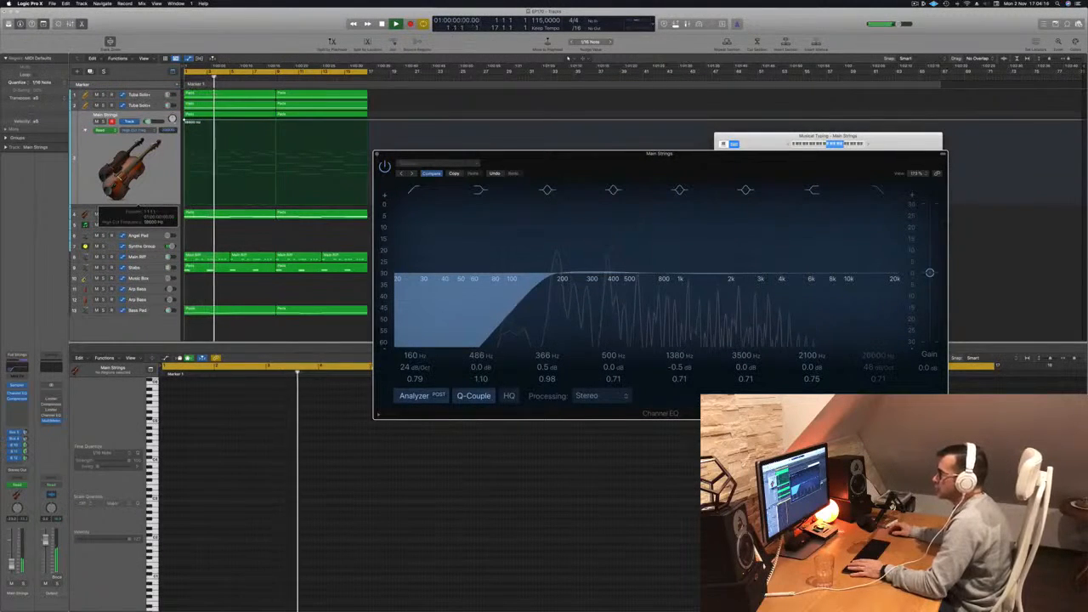
# Enable the strings EQ's high-cut band and lower the high-cut automation at the start to about 338 Hz.
pyautogui.press('space')
pyautogui.click(138, 199)
pyautogui.click(874, 189)
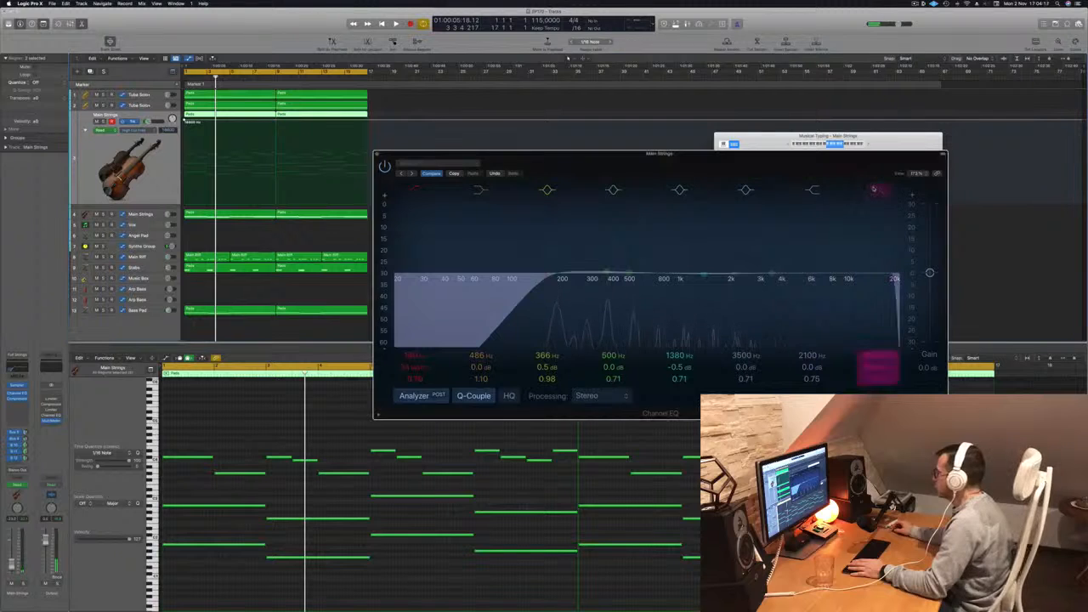
pyautogui.moveTo(184, 120); pyautogui.dragTo(184, 168)
pyautogui.press('space')
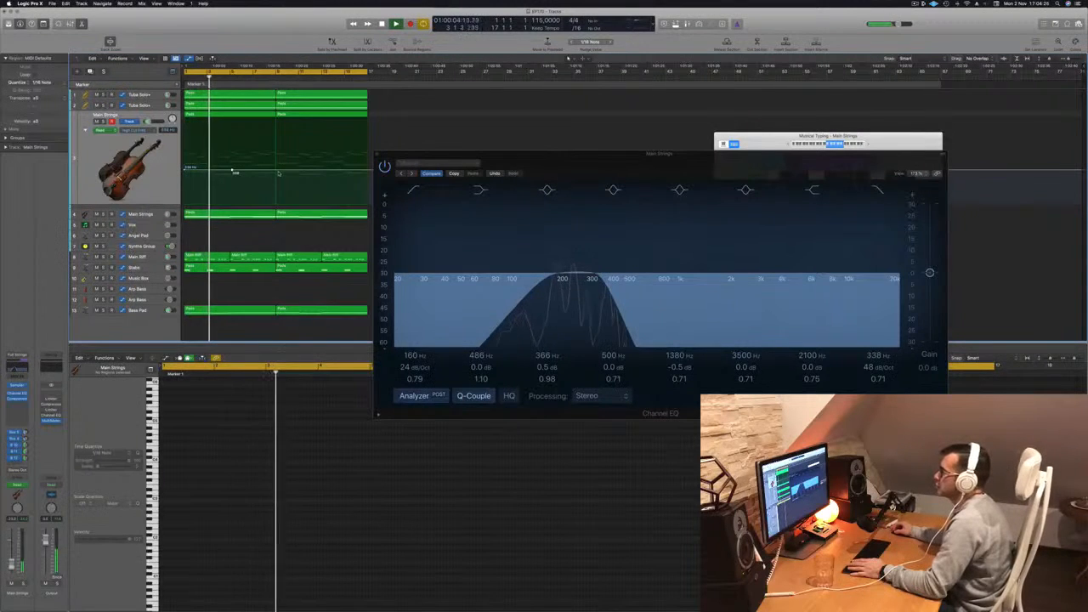
# Ramp the strings' high-cut automation up from bar 5 to a high point at bar 9 and replay from the start.
pyautogui.click(278, 158)
pyautogui.moveTo(278, 159); pyautogui.dragTo(276, 129)
pyautogui.press('Return')
pyautogui.moveTo(530, 159); pyautogui.dragTo(597, 164)
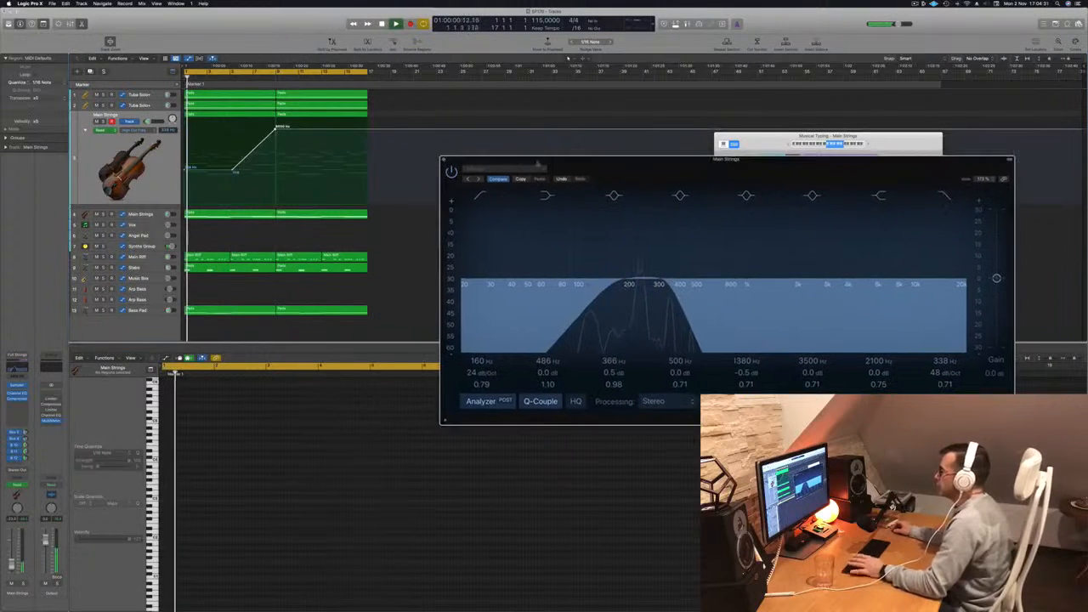
# Close the strings' Channel EQ and repeat the 16-bar section with its automation directly after the original.
pyautogui.press('super+w')
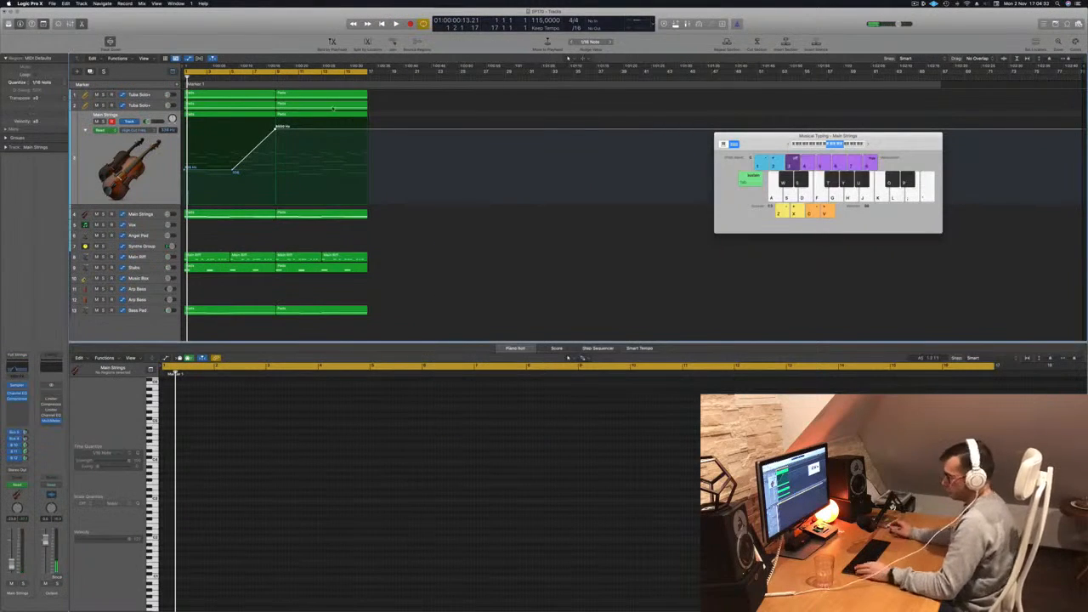
pyautogui.press('super+r')
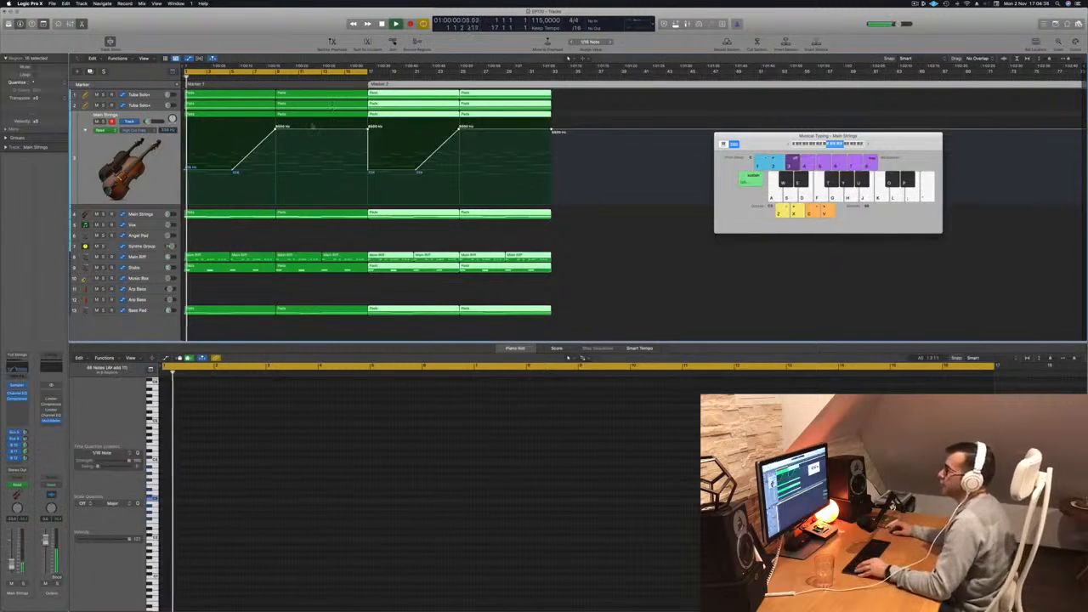
# Clear the region selection, hide the Musical Typing keyboard and show the mixer below the arrangement.
pyautogui.press('super+Down')
pyautogui.press('super+Down')
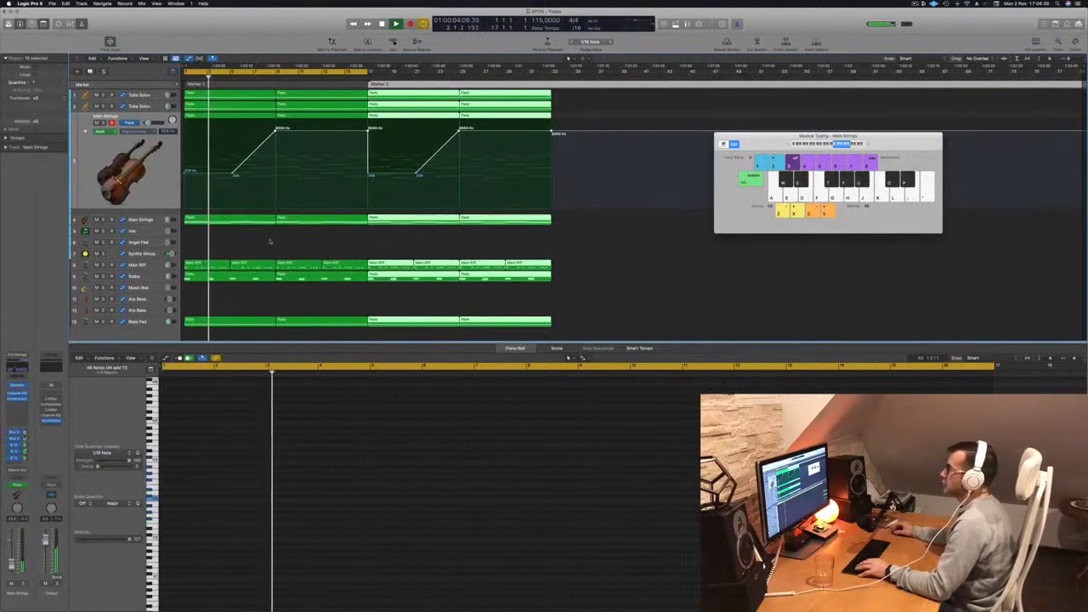
pyautogui.click(270, 242)
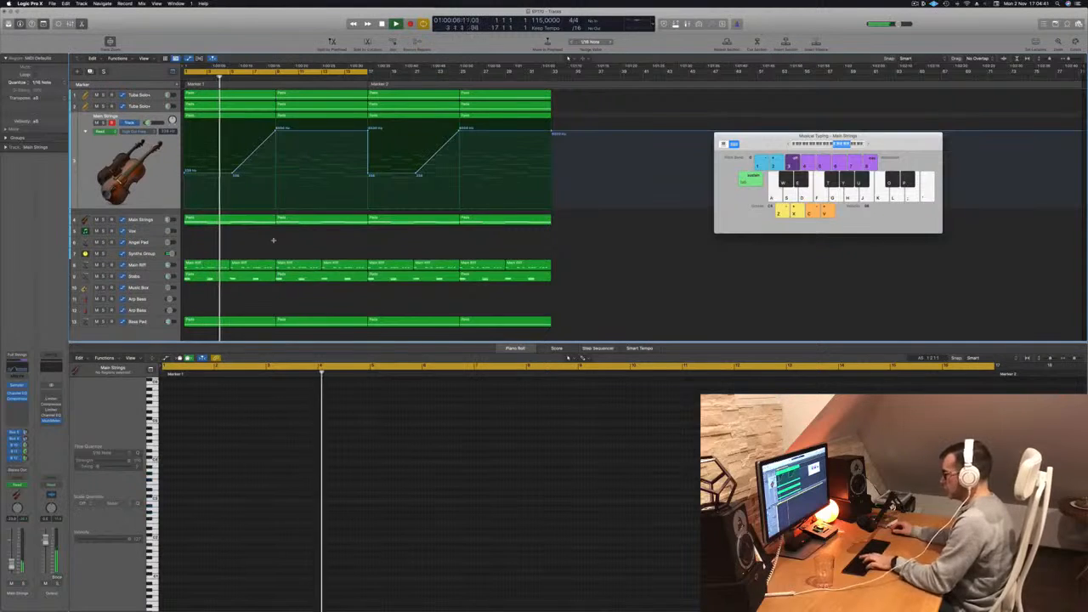
pyautogui.press('super+k')
pyautogui.press('x')
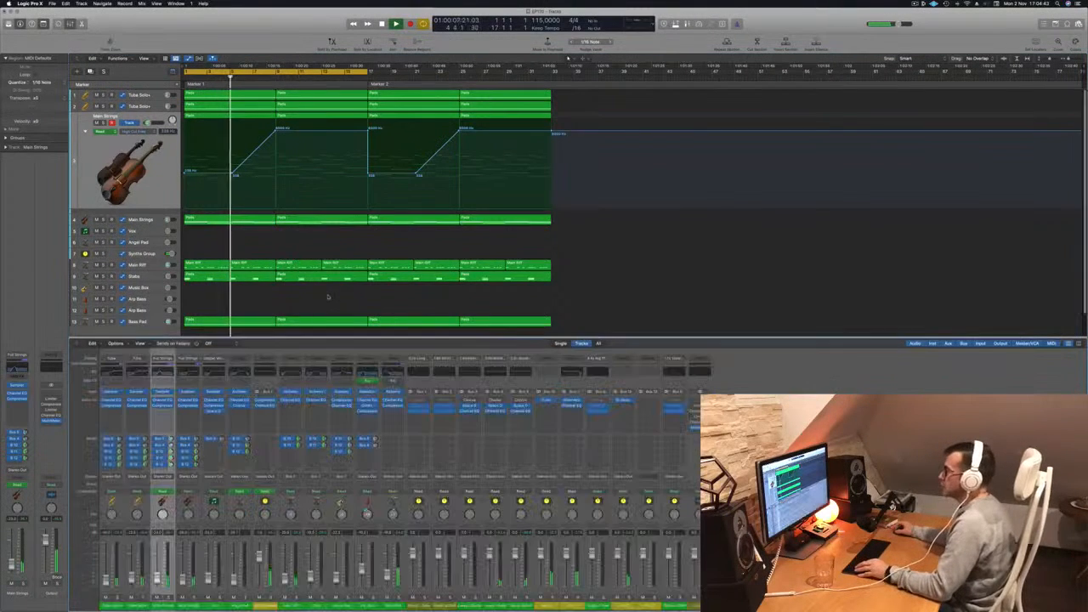
# Lower the high-cut frequency in the Stabs track's Channel EQ to about 575 Hz, close the EQ and replay.
pyautogui.scroll(-2, 257, 222)
pyautogui.press('space')
pyautogui.click(116, 263)
pyautogui.press('space')
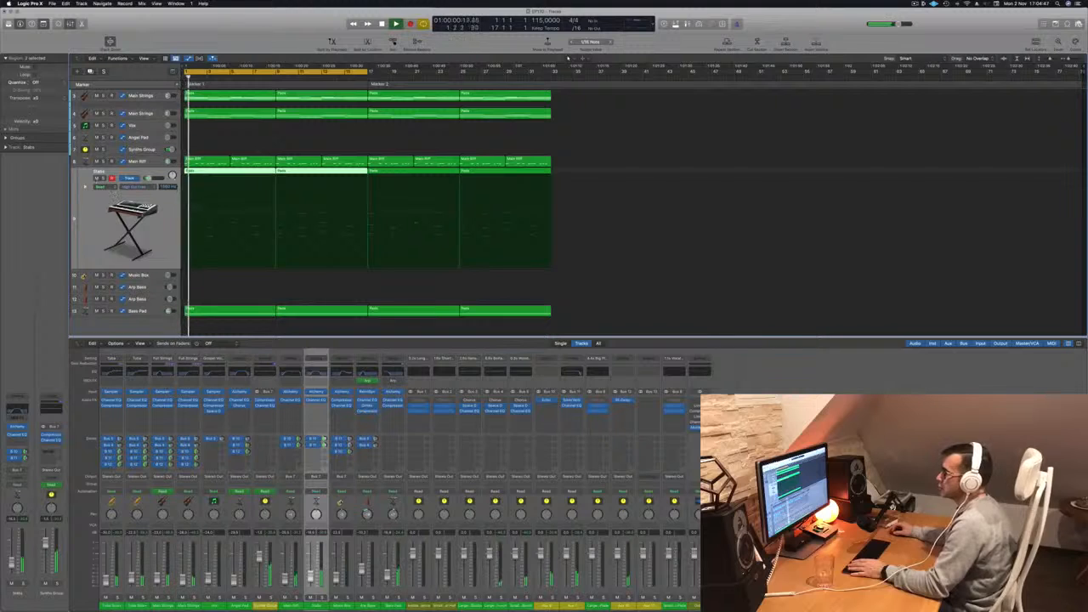
pyautogui.press('v')
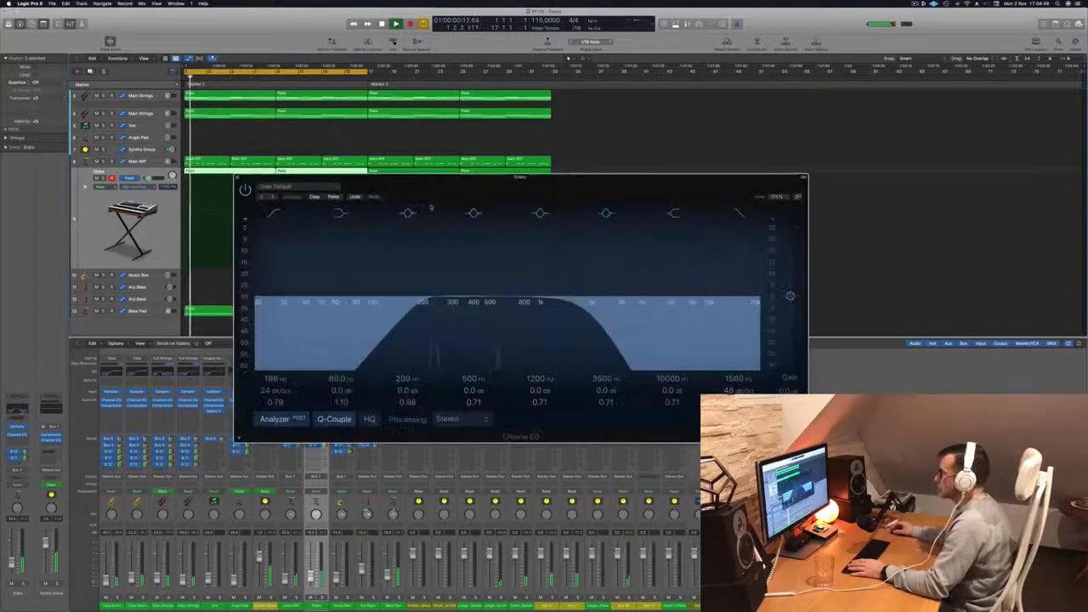
pyautogui.moveTo(572, 311); pyautogui.dragTo(511, 308)
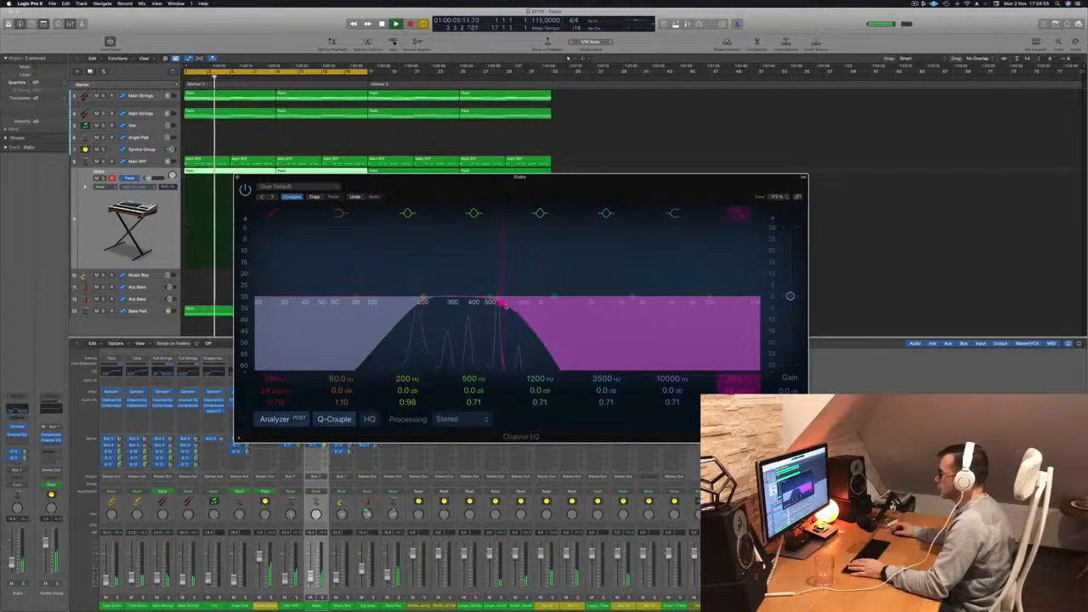
pyautogui.press('space')
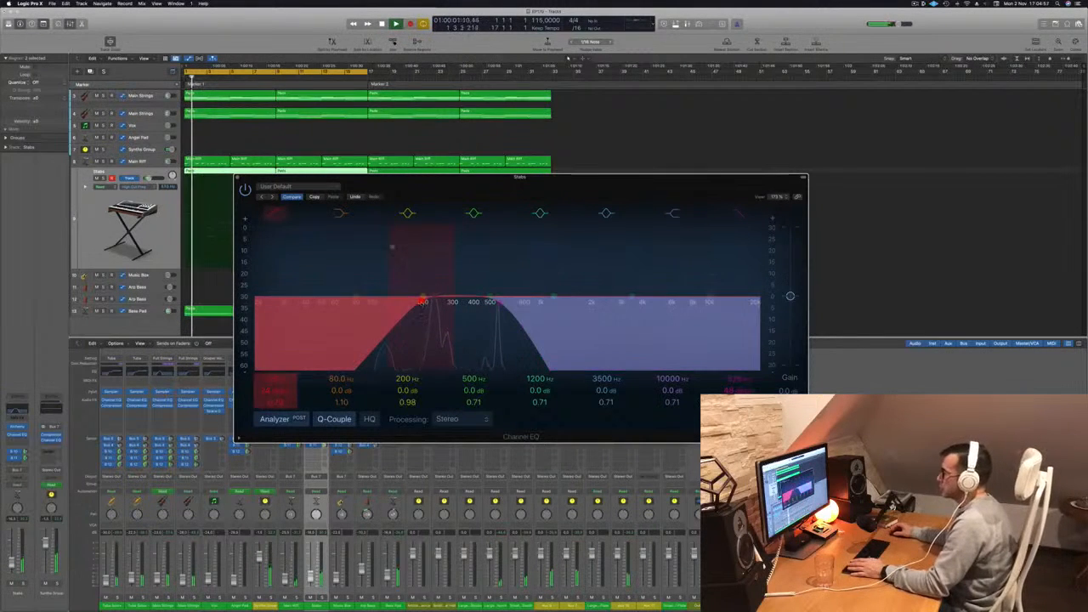
pyautogui.click(238, 178)
pyautogui.press('space')
pyautogui.press('space')
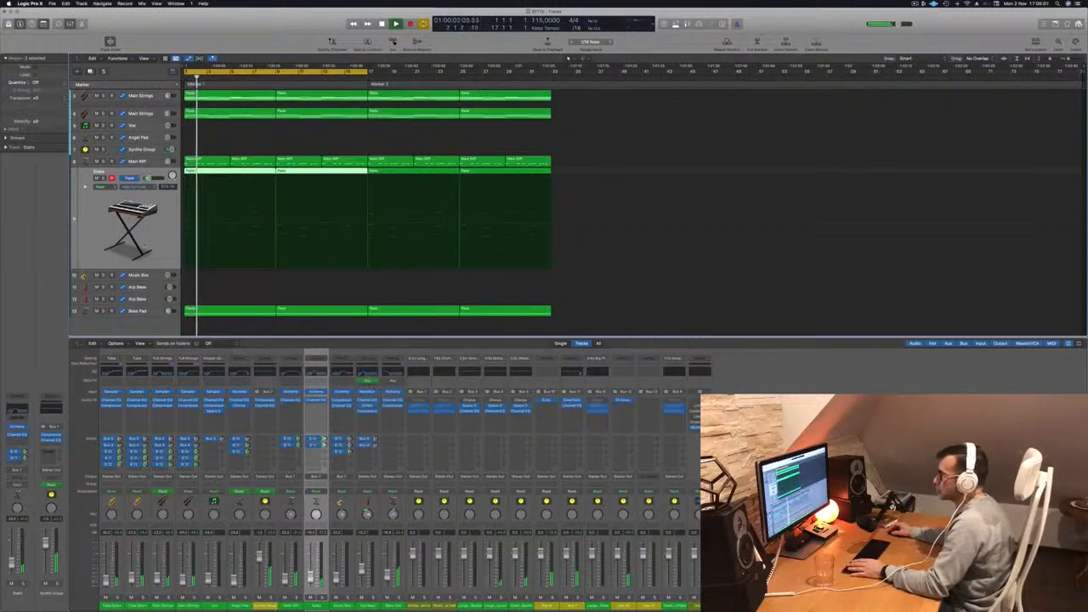
# Enable the high-cut band in the lower Main Strings track's Channel EQ and add a high-cut automation point at the start.
pyautogui.scroll(2, 224, 179)
pyautogui.click(133, 130)
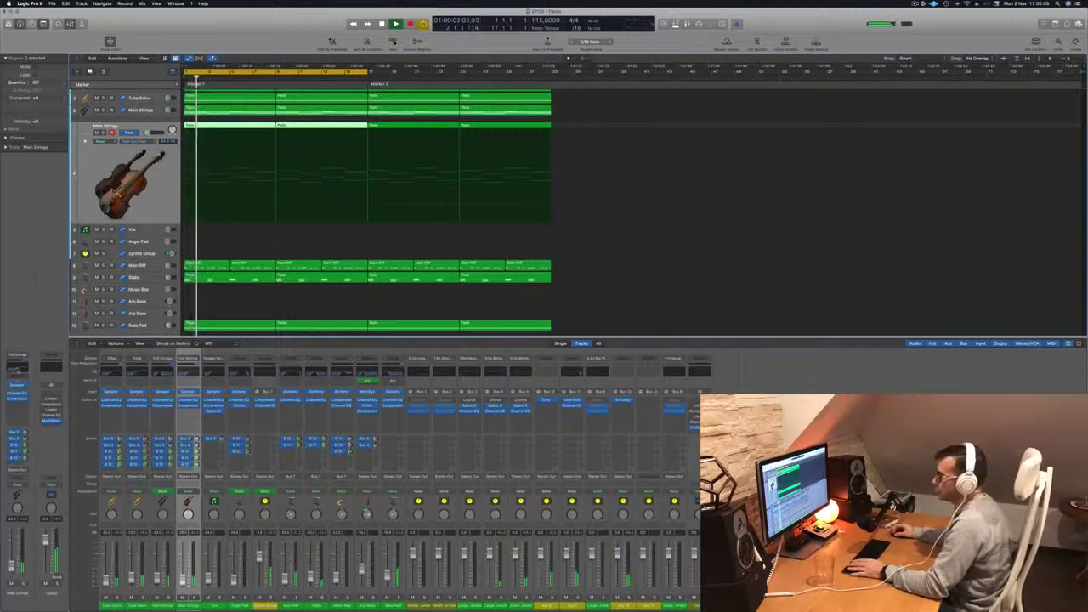
pyautogui.click(16, 369)
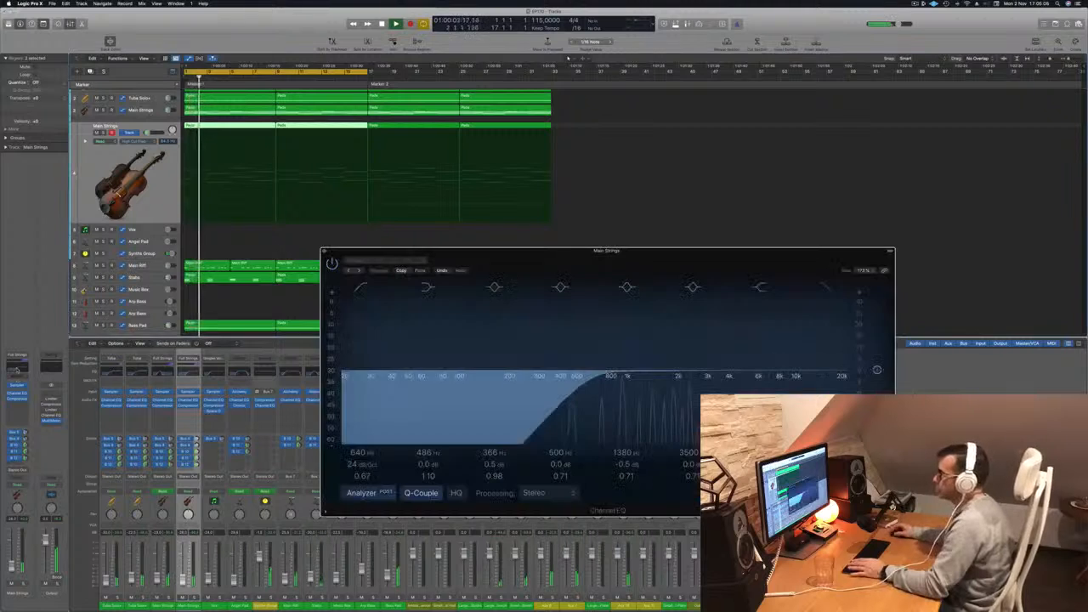
pyautogui.click(820, 286)
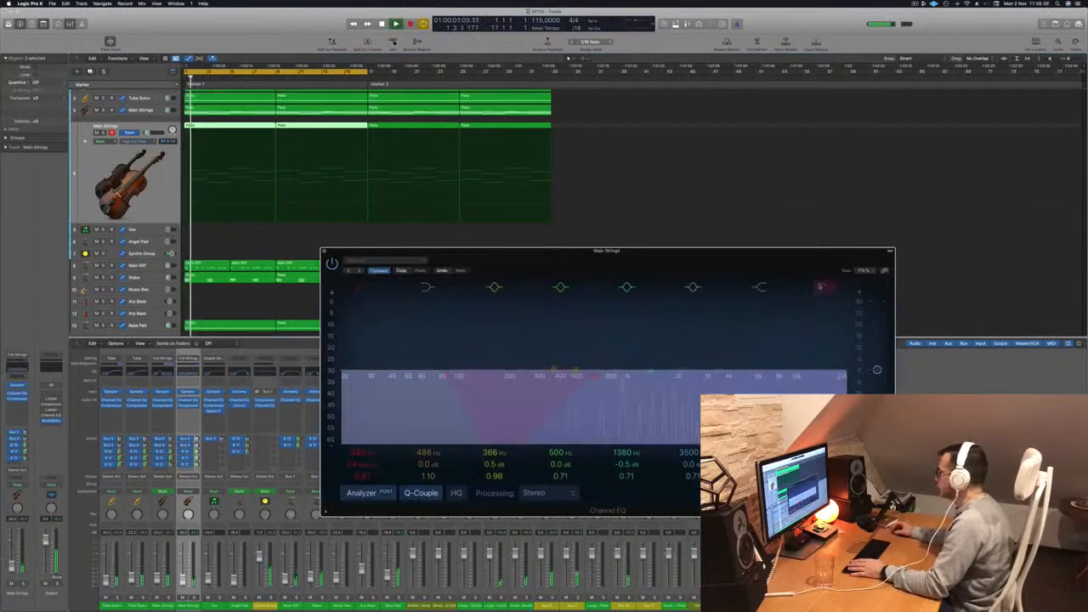
pyautogui.click(186, 205)
pyautogui.click(322, 250)
pyautogui.press('space')
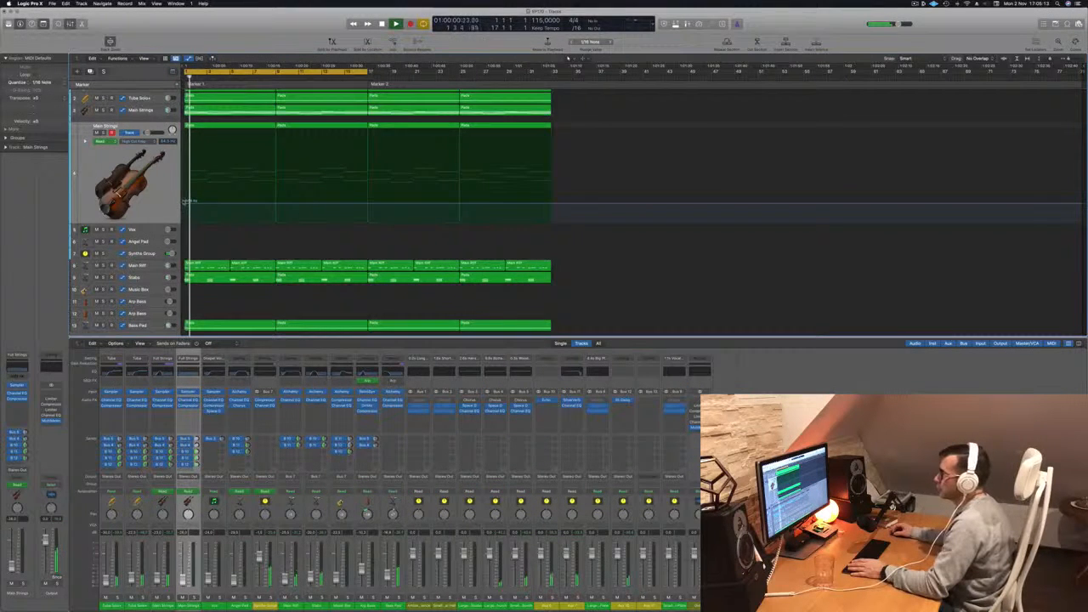
# Raise the lower strings' starting high-cut automation, ramp it up to bar 9, drop it back there and replay from the start.
pyautogui.moveTo(186, 202); pyautogui.dragTo(189, 185)
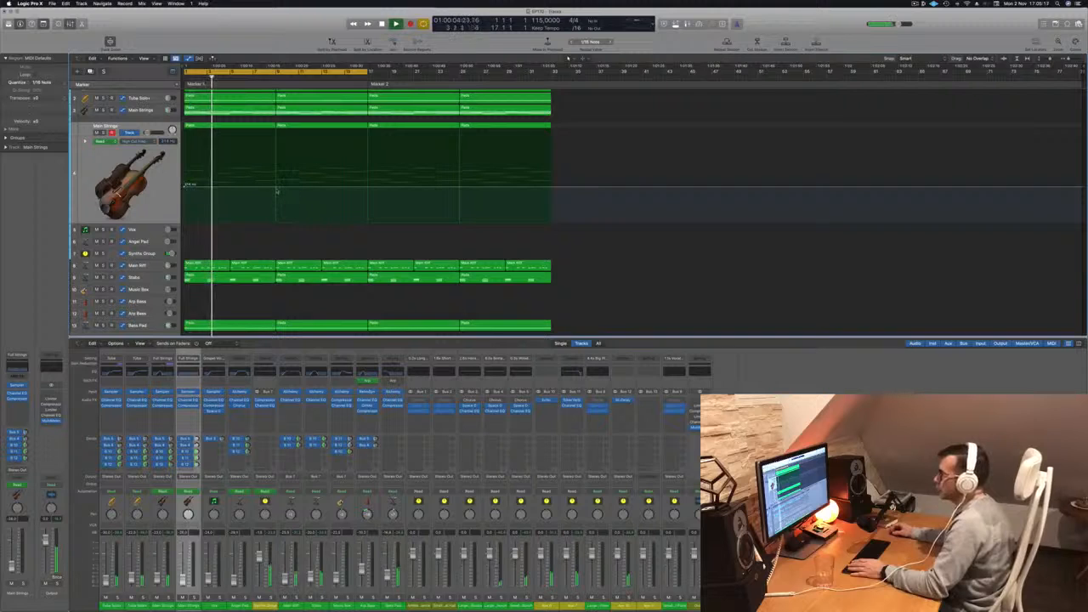
pyautogui.moveTo(275, 189); pyautogui.dragTo(275, 141)
pyautogui.moveTo(275, 141); pyautogui.dragTo(275, 188)
pyautogui.press('space')
pyautogui.press('Return')
pyautogui.press('space')
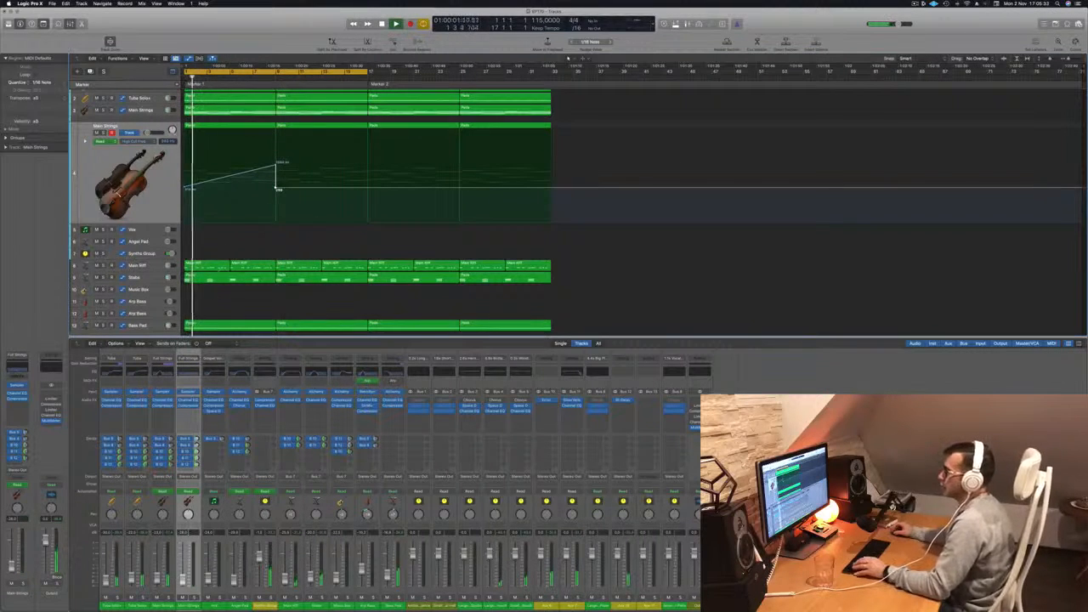
# Delete the Stabs region in bars 1 to 8 and return playback to the start.
pyautogui.click(229, 283)
pyautogui.press('Delete')
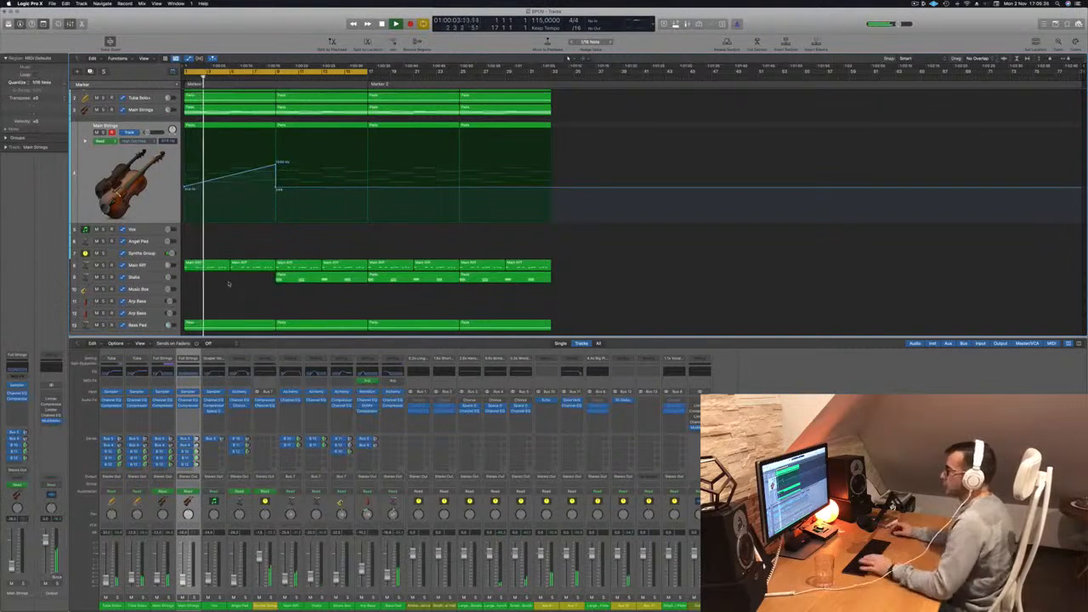
pyautogui.scroll(-3, 224, 286)
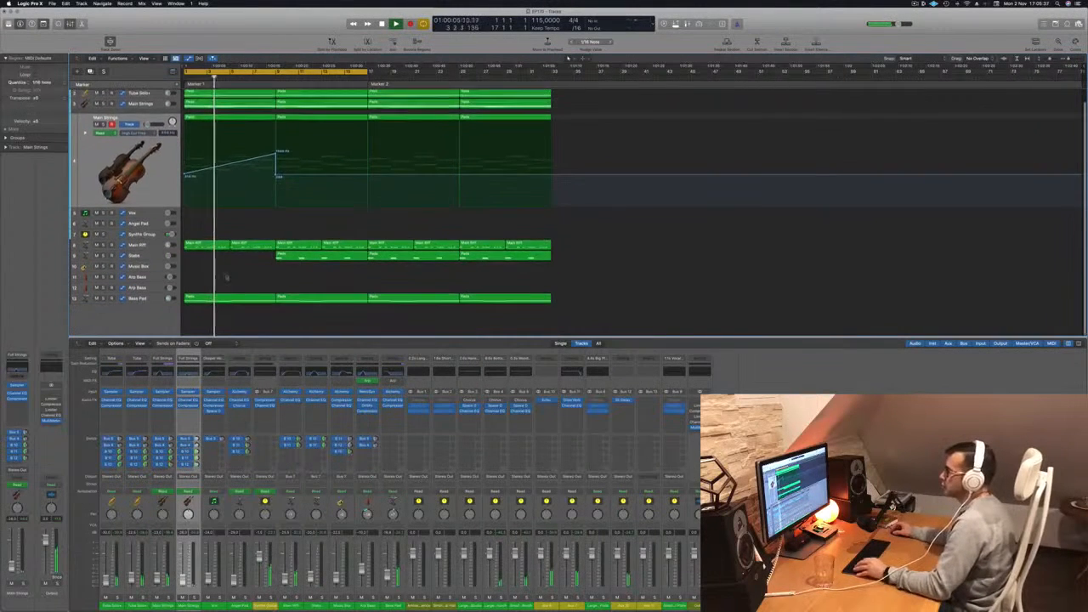
pyautogui.scroll(2, 248, 162)
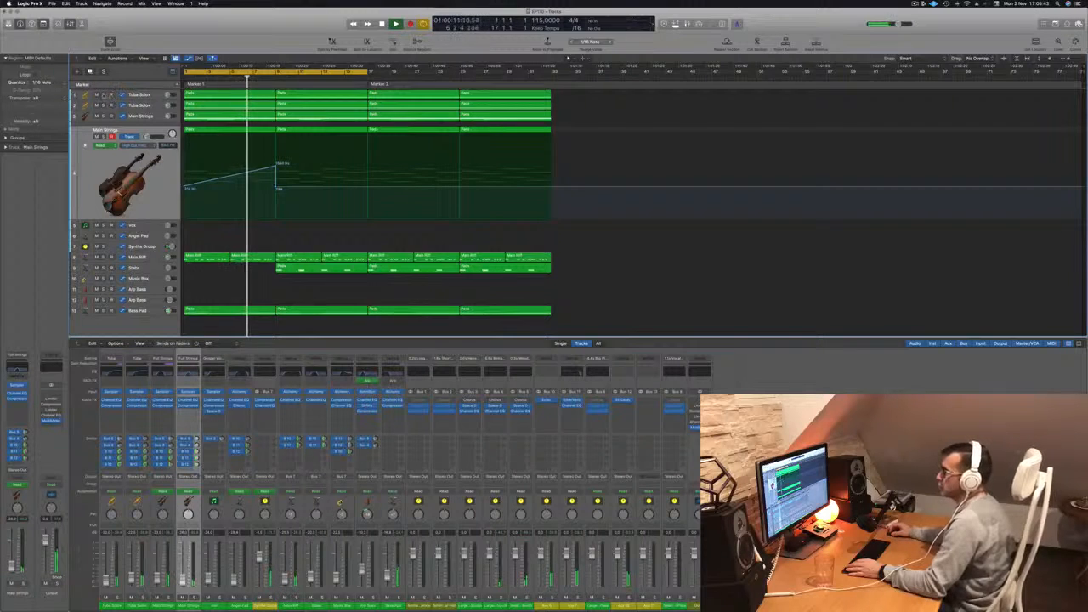
pyautogui.click(103, 96)
pyautogui.press('s')
pyautogui.press('space')
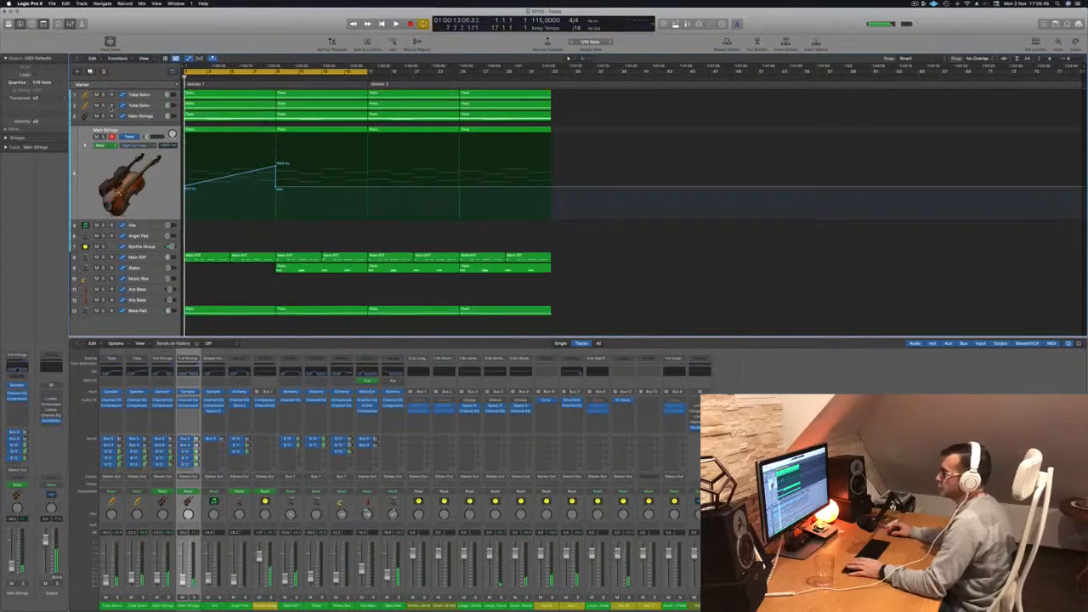
# Drop the upper Main Strings high-cut automation to its low level at bar 9 so it ramps up again to bar 17.
pyautogui.press('Up')
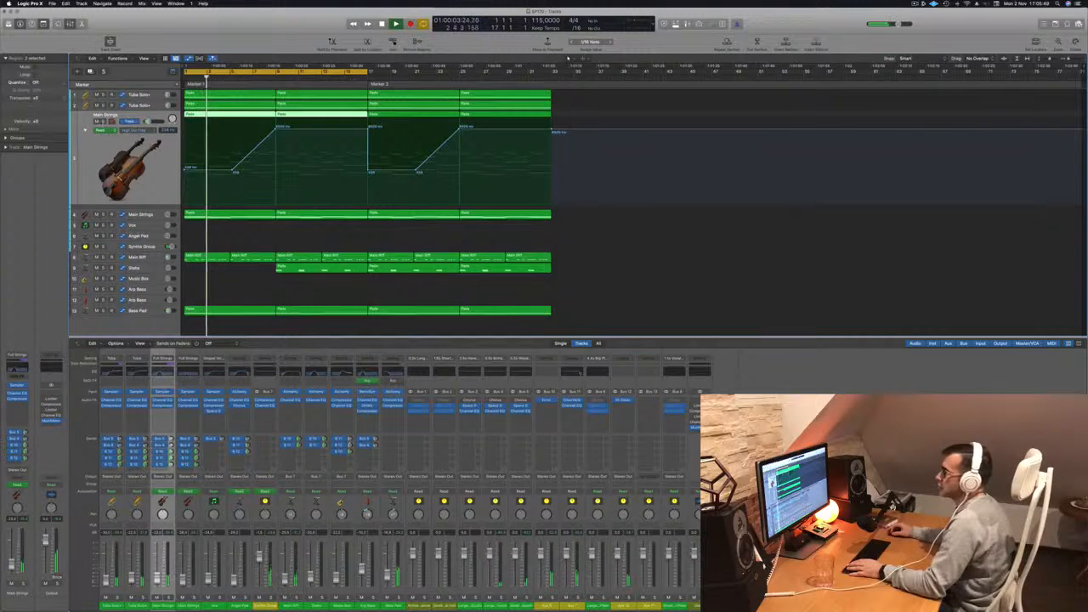
pyautogui.press('s')
pyautogui.press('s')
pyautogui.press('Return')
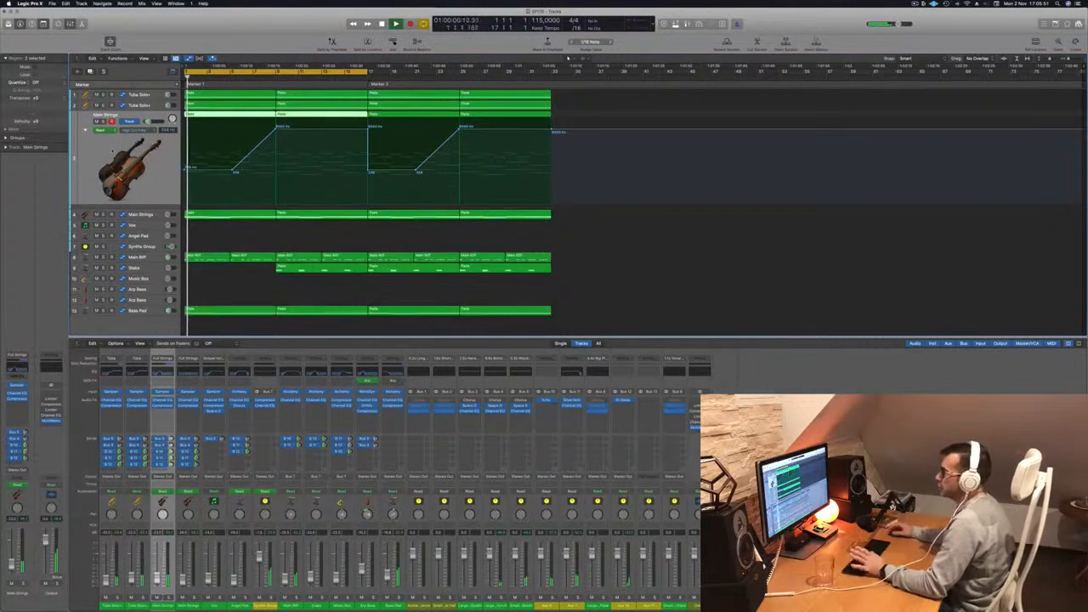
pyautogui.click(276, 127)
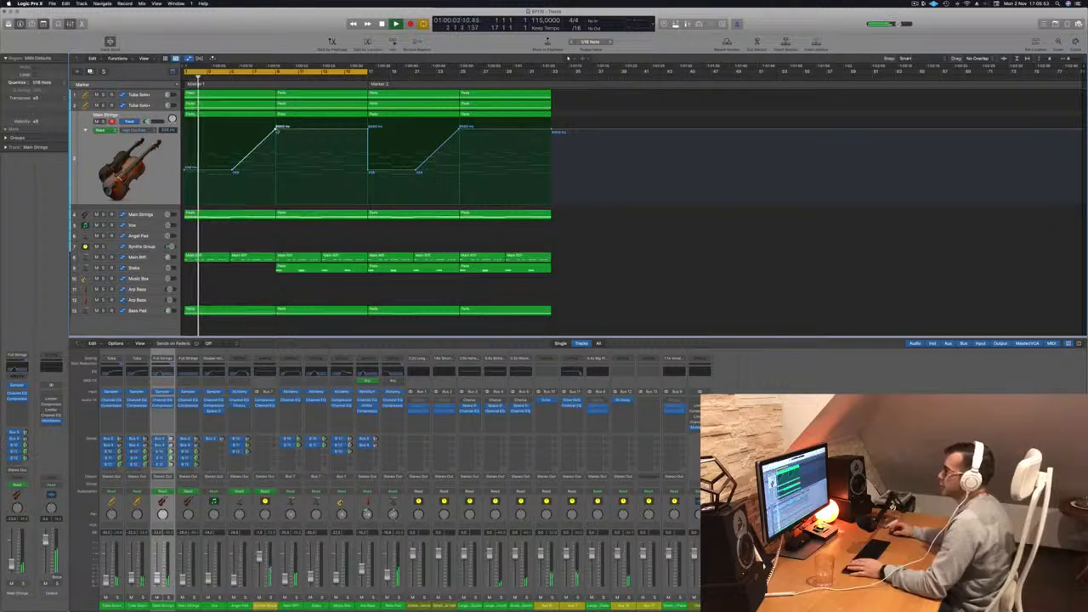
pyautogui.moveTo(276, 130); pyautogui.dragTo(277, 171)
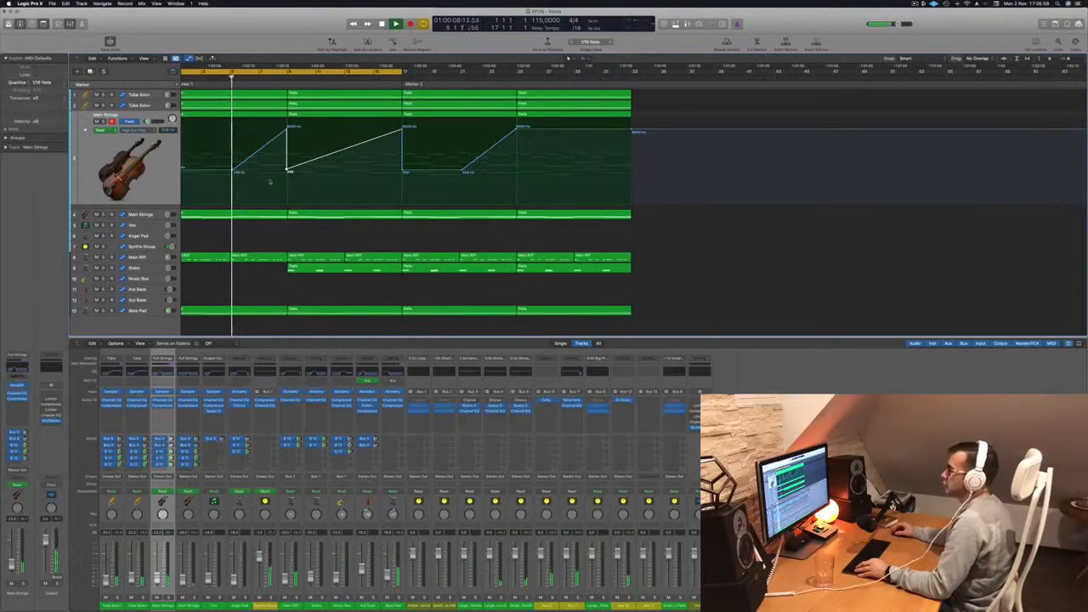
pyautogui.scroll(-1, 229, 272)
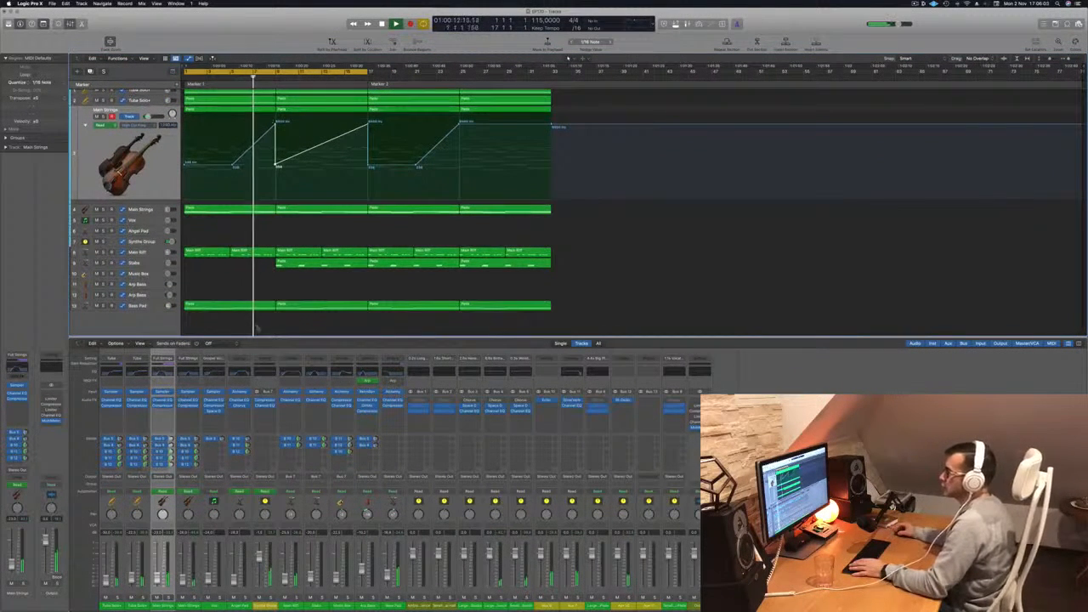
pyautogui.scroll(1, 277, 146)
# Copy the first Pads region from the upper Main Strings track to the lower Arp Bass track and replay.
pyautogui.click(227, 106)
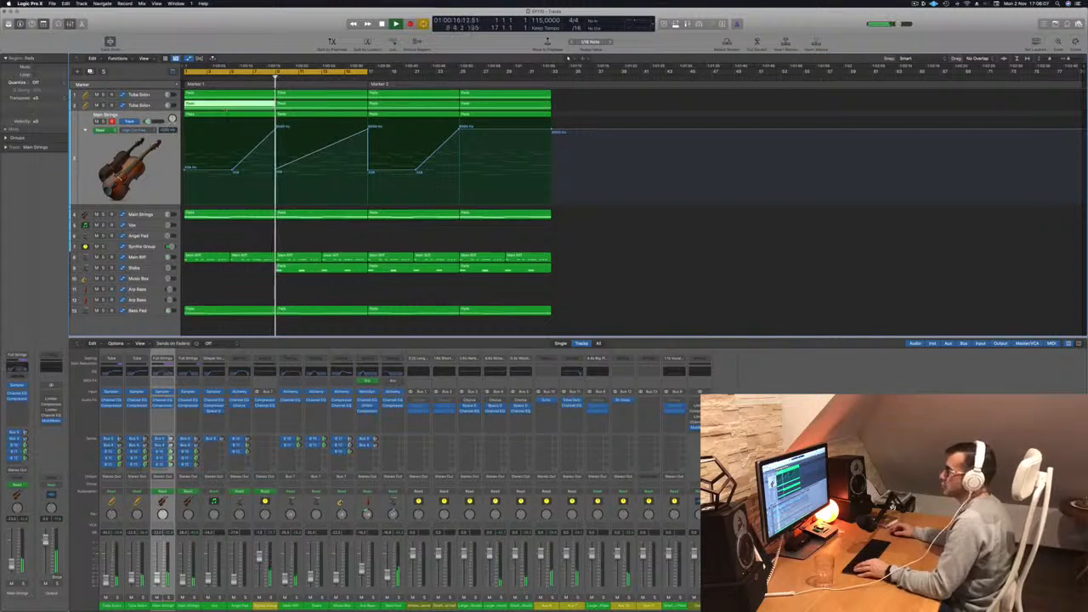
pyautogui.click(227, 113)
pyautogui.moveTo(227, 113); pyautogui.dragTo(220, 300)
pyautogui.press('space')
pyautogui.click(168, 300)
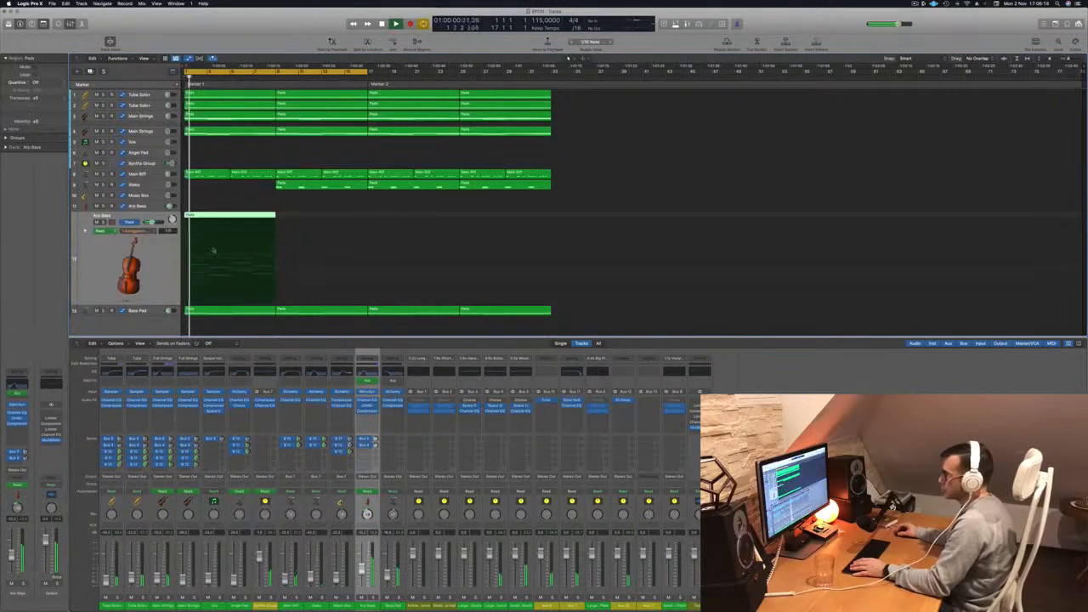
# Open the Arp Bass region in the Piano Roll and make the top part of bar 3 a single one-bar note.
pyautogui.doubleClick(245, 214)
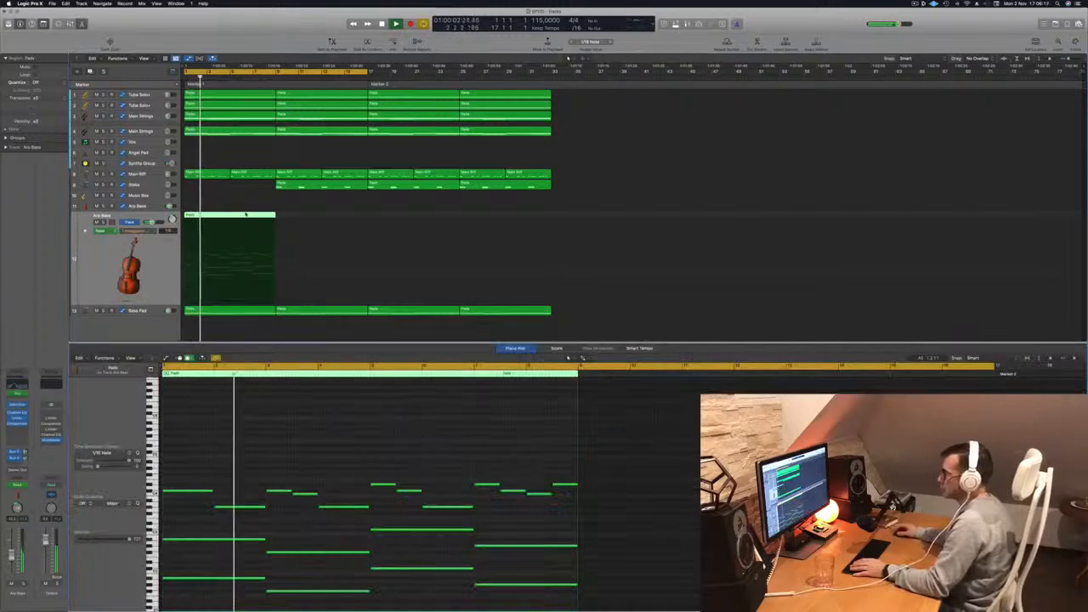
pyautogui.scroll(-2, 308, 474)
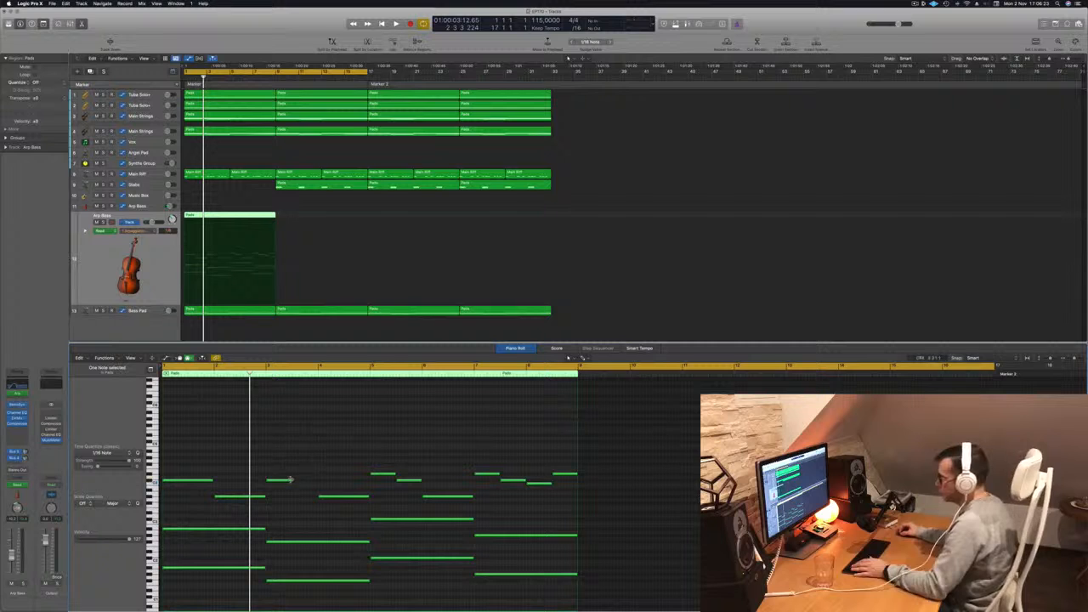
pyautogui.moveTo(290, 479); pyautogui.dragTo(317, 481)
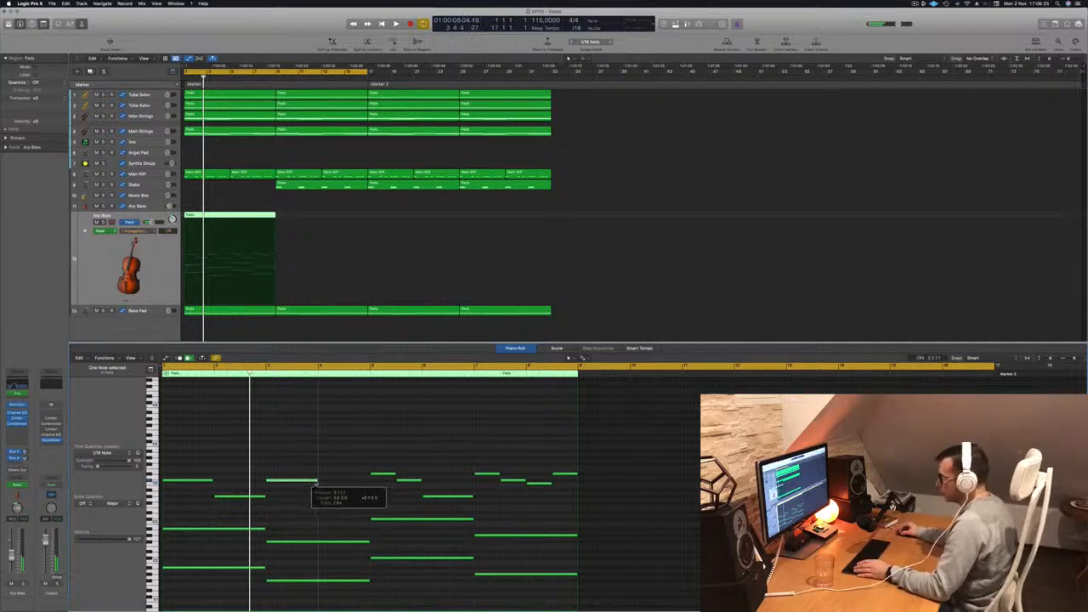
# Turn the lower two-bar notes across bars 1–2 and 3–4 of the Arp Bass region into repeated one-bar notes.
pyautogui.moveTo(219, 512); pyautogui.dragTo(218, 594)
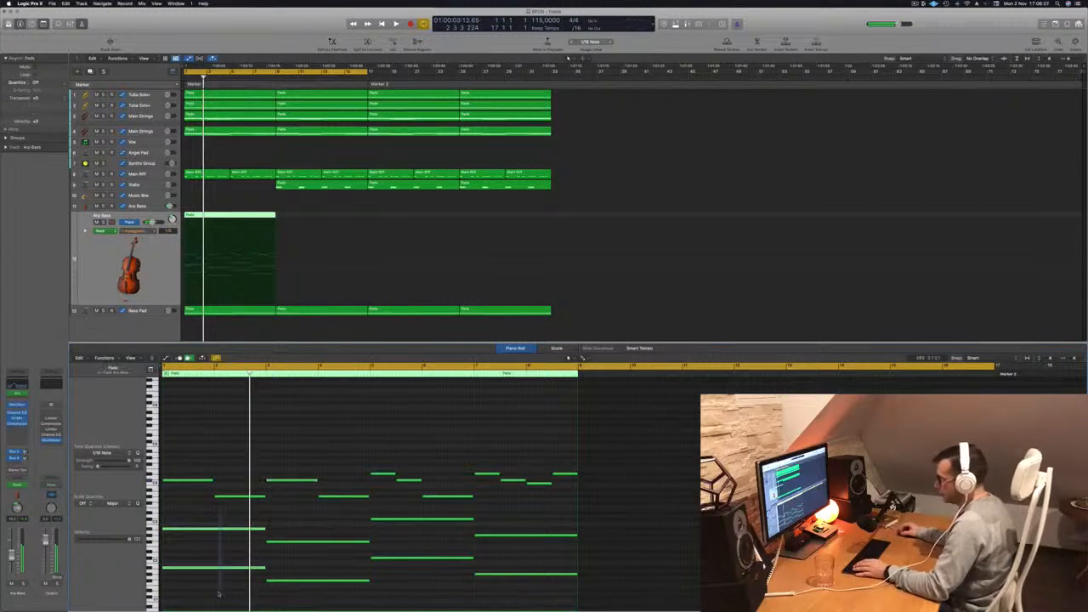
pyautogui.moveTo(266, 529); pyautogui.dragTo(244, 534)
pyautogui.moveTo(329, 533); pyautogui.dragTo(335, 588)
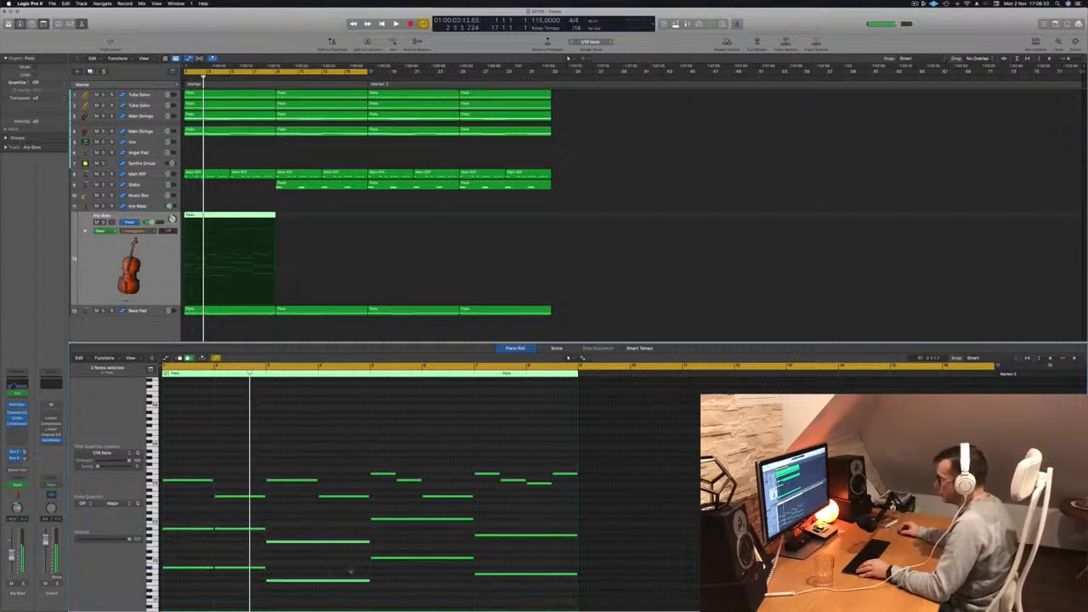
pyautogui.moveTo(367, 542); pyautogui.dragTo(317, 541)
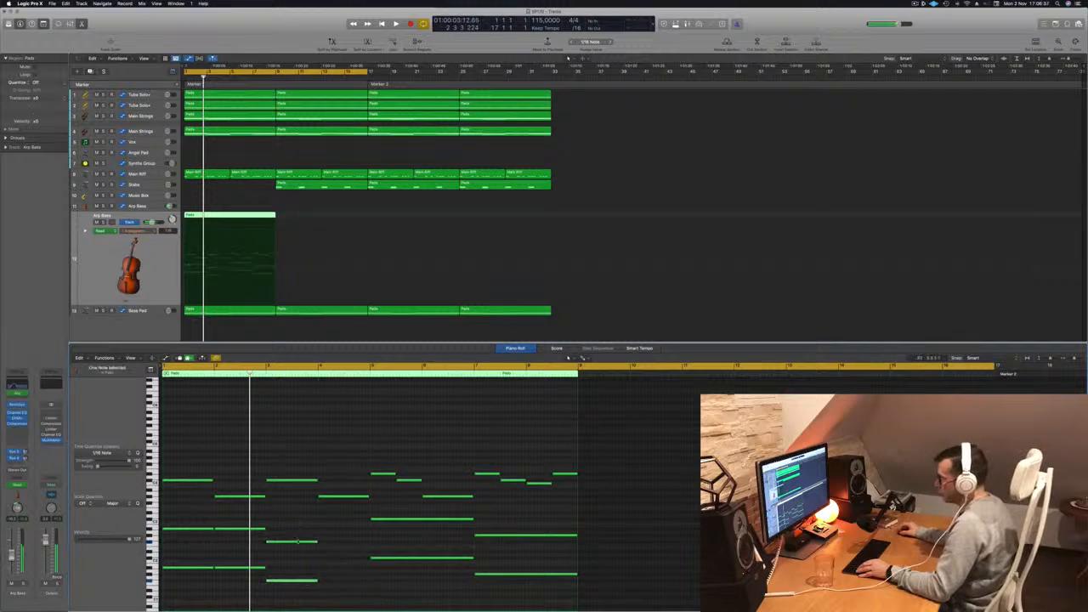
pyautogui.moveTo(292, 542); pyautogui.dragTo(348, 544)
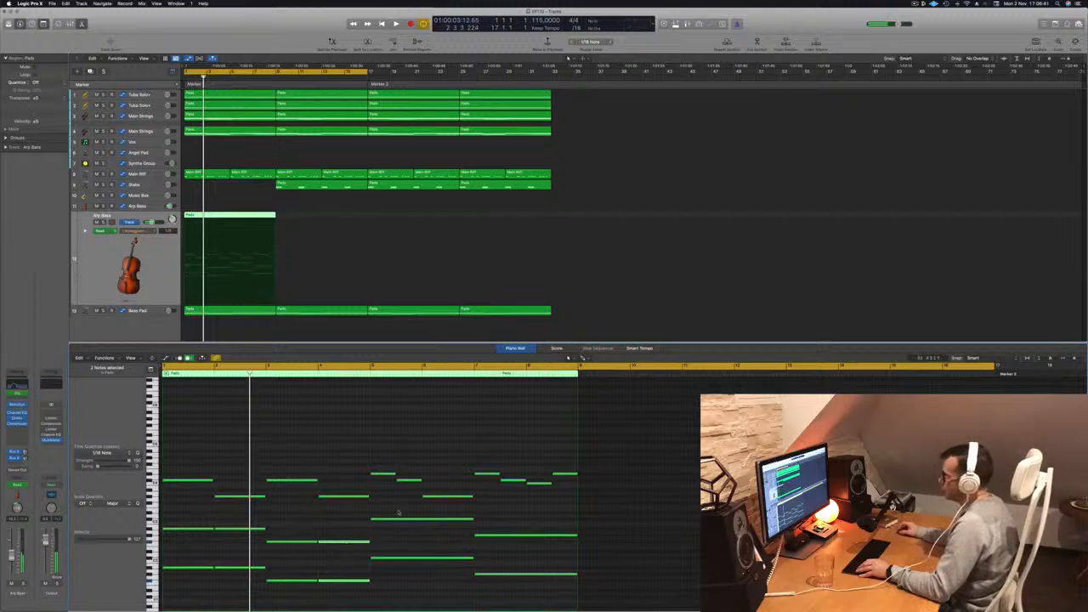
# Turn the lower notes across bars 5–6 and 7–8 into repeated one-bar notes and delete the second short top note in bars 7 and 8.
pyautogui.moveTo(473, 520); pyautogui.dragTo(451, 523)
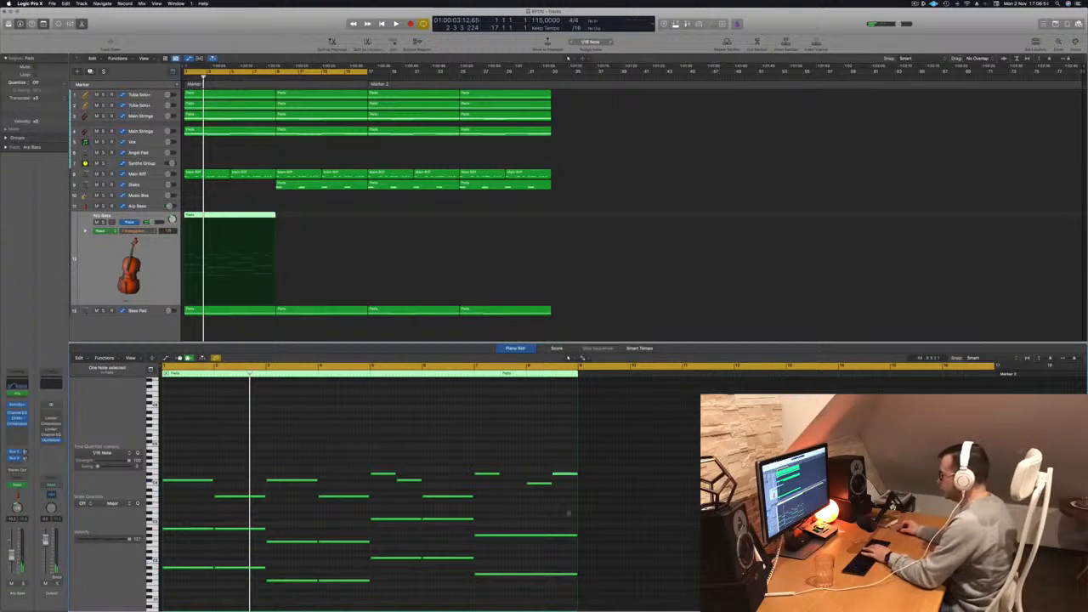
pyautogui.scroll(-1, 563, 511)
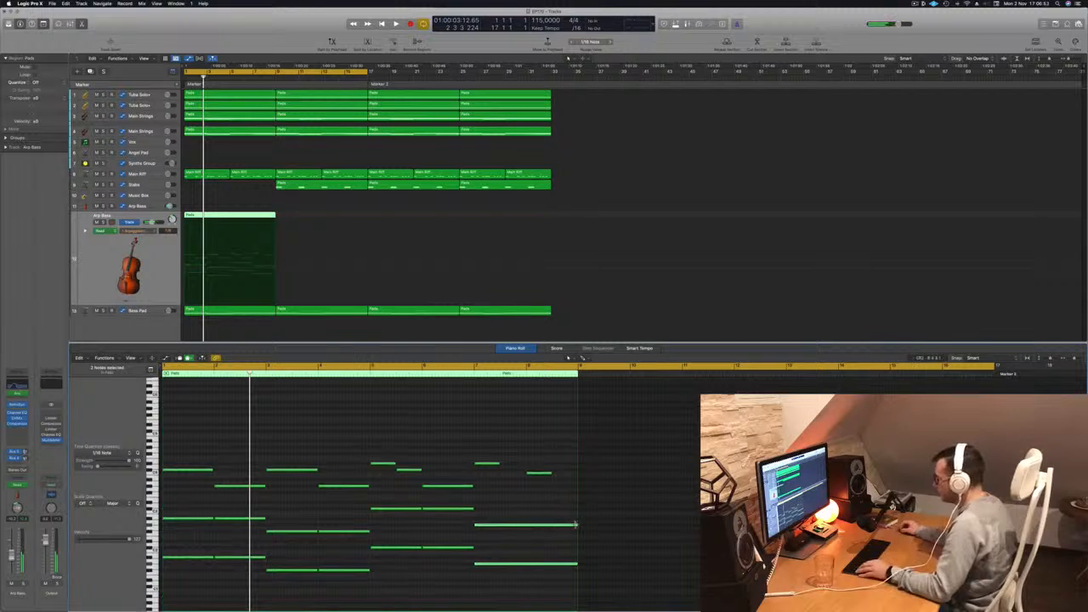
pyautogui.moveTo(577, 525); pyautogui.dragTo(553, 528)
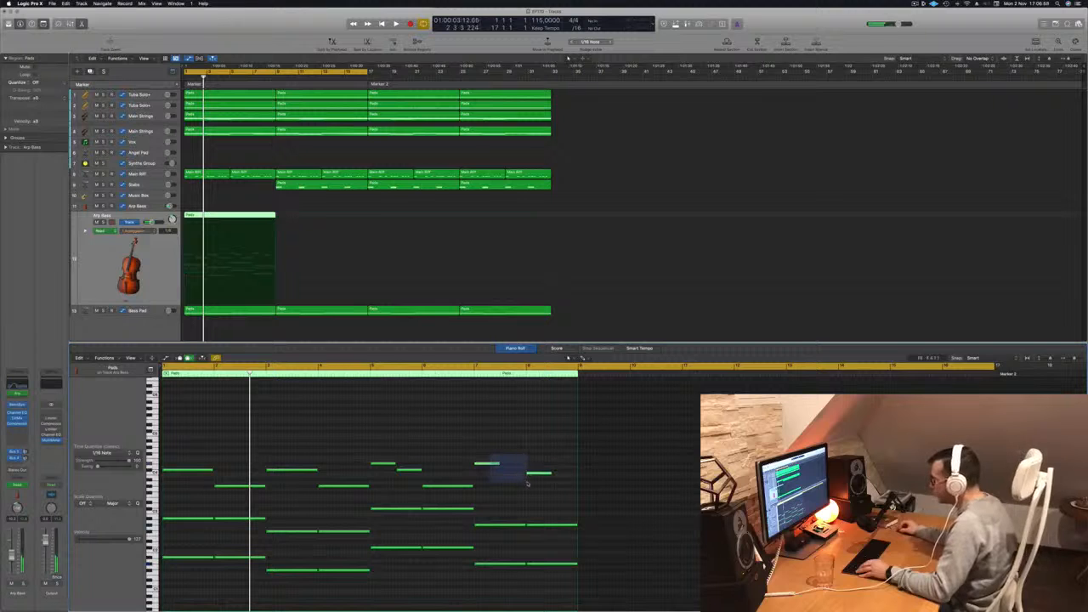
# Lengthen the short top notes in bars 5, 7 and 8 to one bar each, delete bar 5's second short note, and replay.
pyautogui.moveTo(550, 473); pyautogui.dragTo(574, 476)
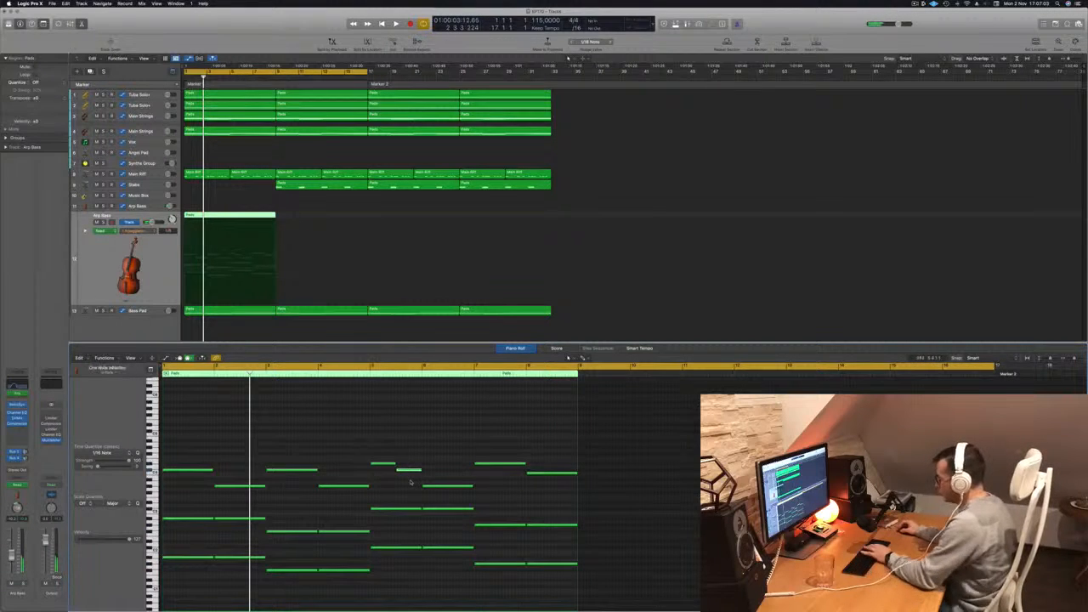
pyautogui.moveTo(400, 465); pyautogui.dragTo(421, 464)
pyautogui.click(169, 252)
pyautogui.press('space')
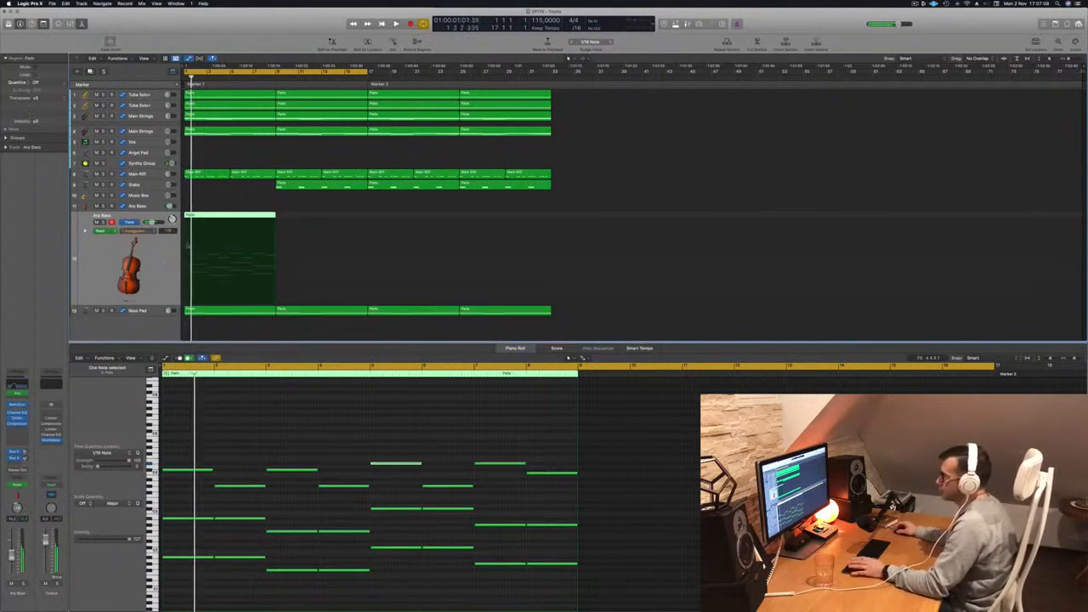
# Reveal the Arp Bass track's additional automation lane for the High Cut Frequency and replay from the beginning.
pyautogui.click(141, 231)
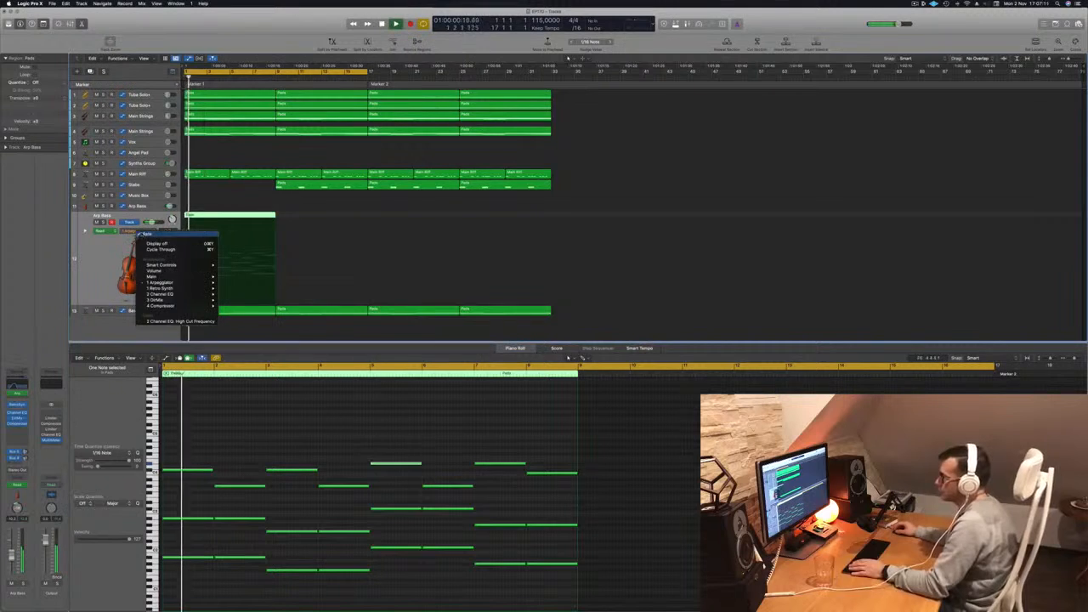
pyautogui.click(224, 260)
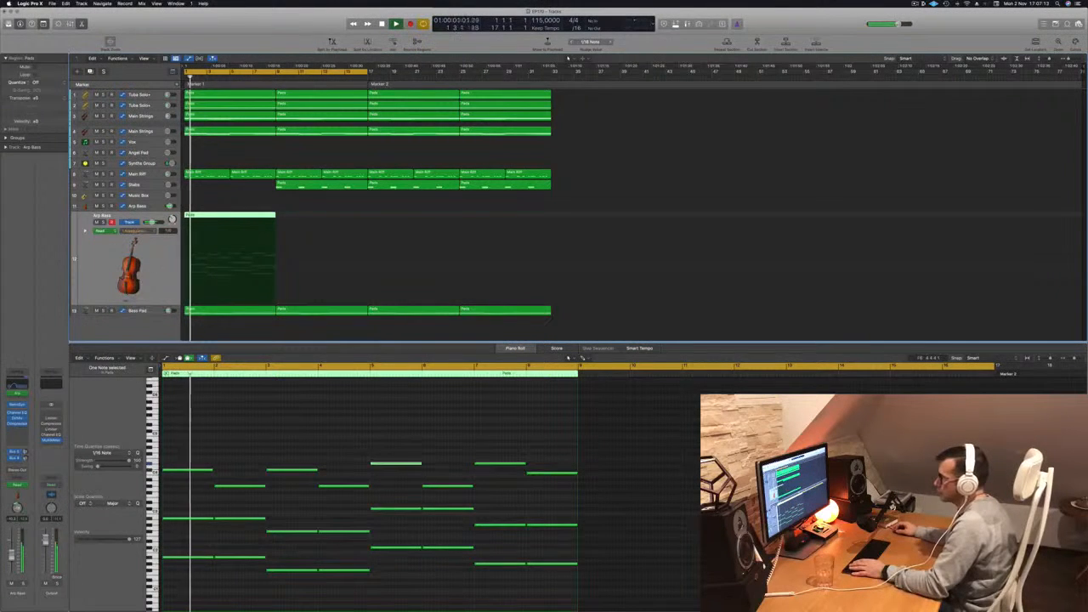
pyautogui.click(86, 231)
pyautogui.press('space')
pyautogui.scroll(-3, 218, 278)
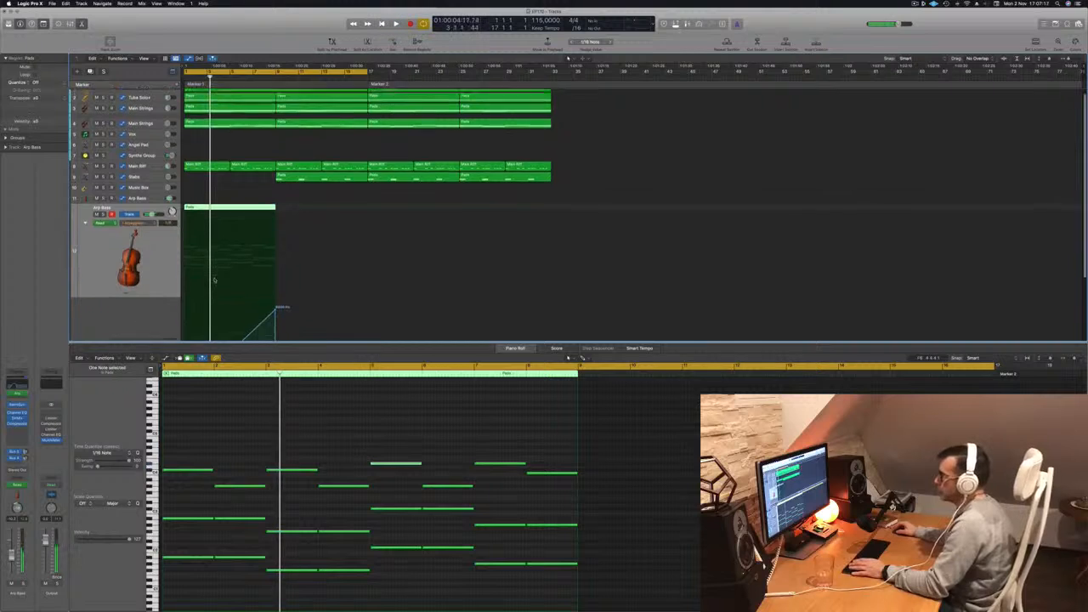
pyautogui.press('Return')
pyautogui.press('space')
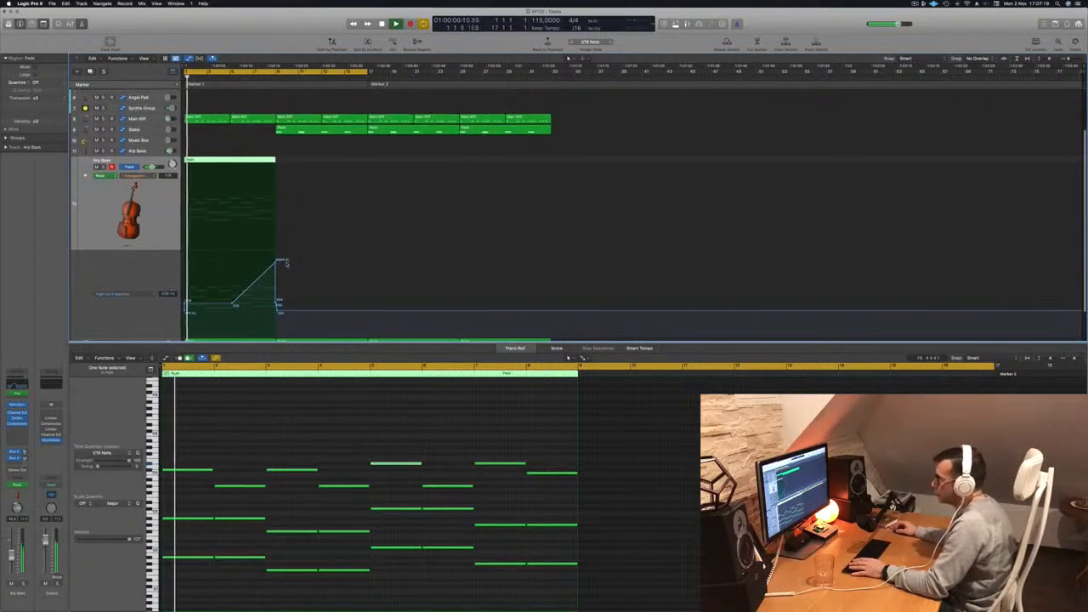
# Remove the peak from the Arp Bass High Cut Frequency automation and flatten it to a low level across the region.
pyautogui.doubleClick(276, 264)
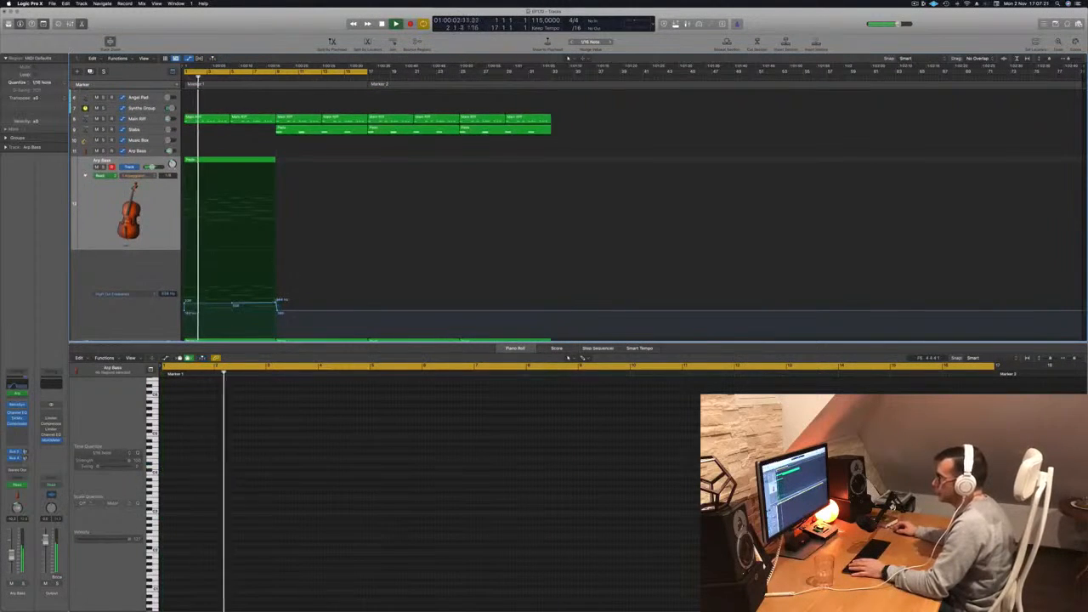
pyautogui.moveTo(276, 302); pyautogui.dragTo(185, 313)
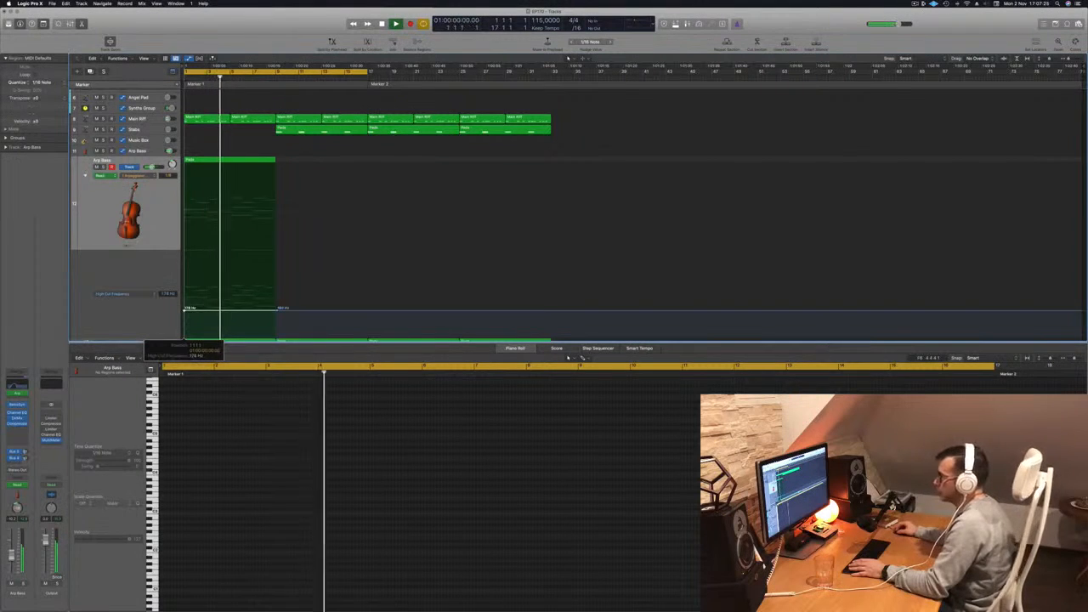
pyautogui.press('Return')
# Set the Arpeggiator rate automation on the lower Arp Bass track to 1/16.
pyautogui.click(169, 208)
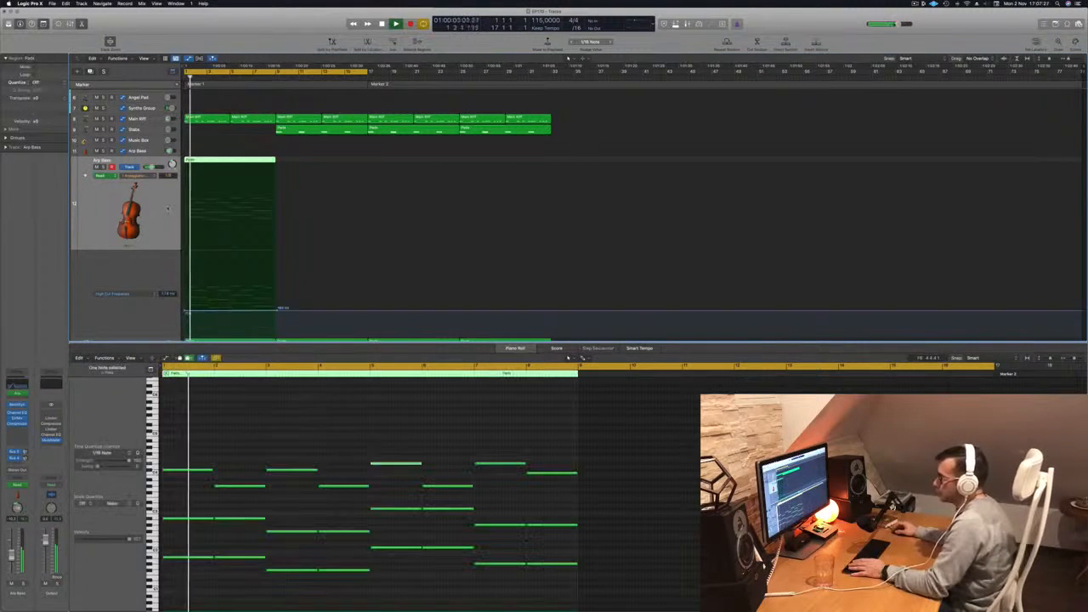
pyautogui.click(194, 208)
pyautogui.moveTo(184, 210); pyautogui.dragTo(185, 199)
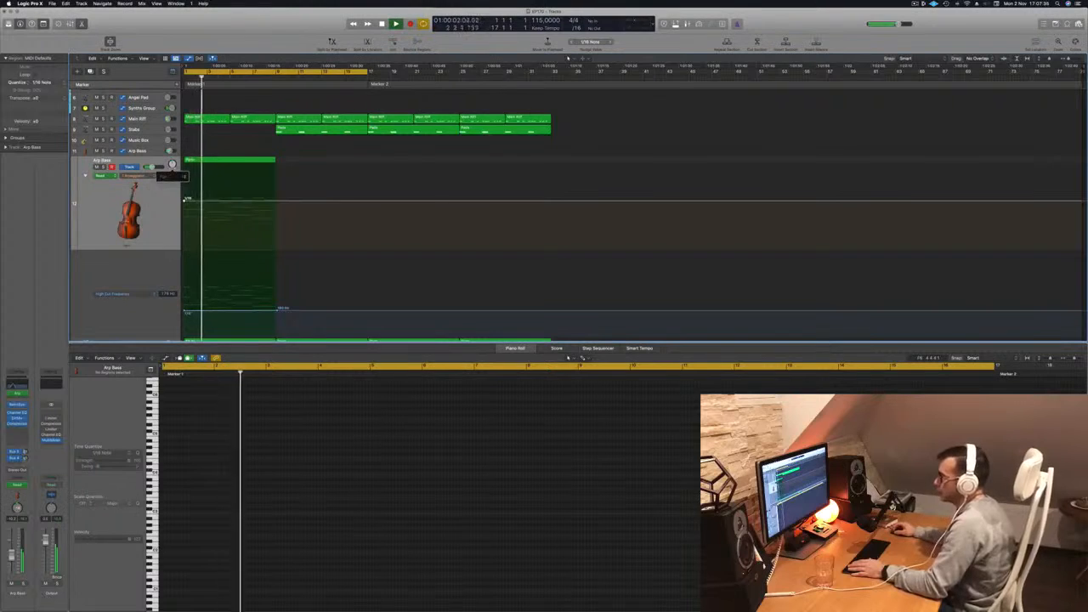
# Replay the Arp Bass part and open its Retro Synth and Arpeggiator settings for inspection.
pyautogui.click(158, 223)
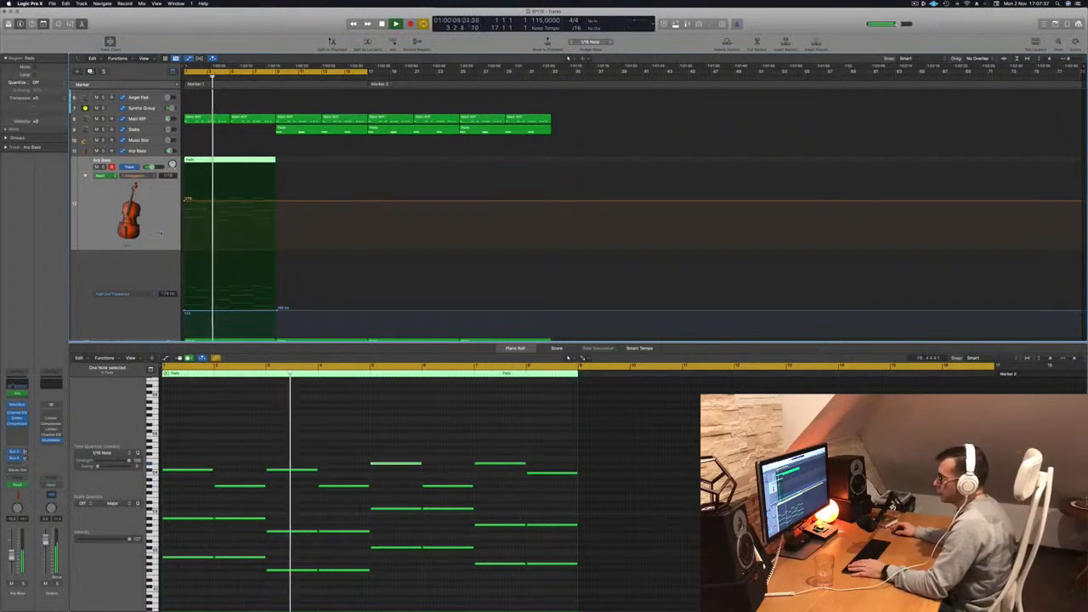
pyautogui.press('space')
pyautogui.press('space')
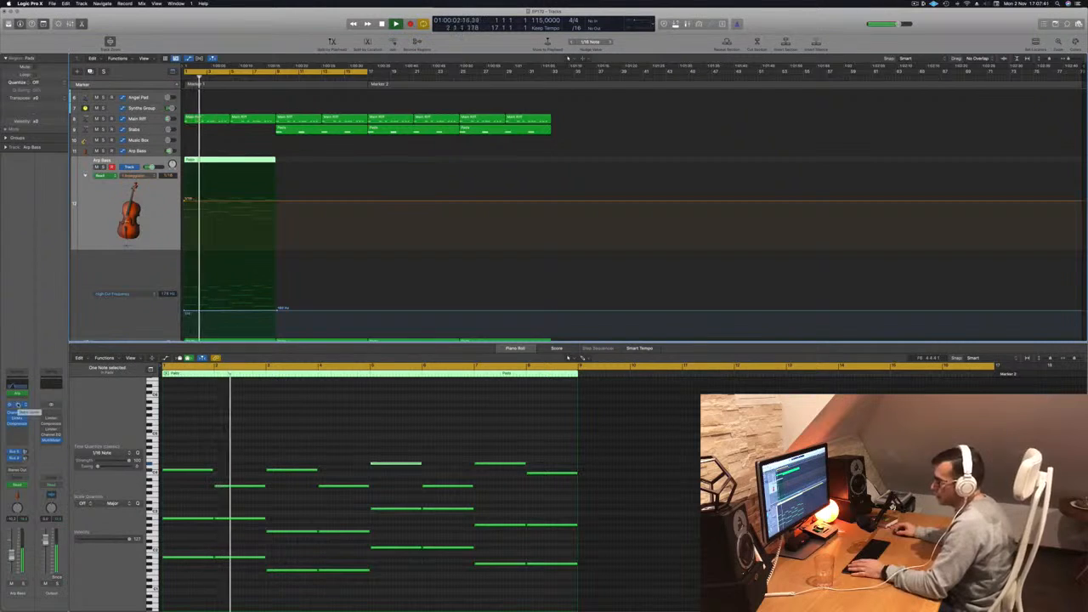
pyautogui.click(18, 405)
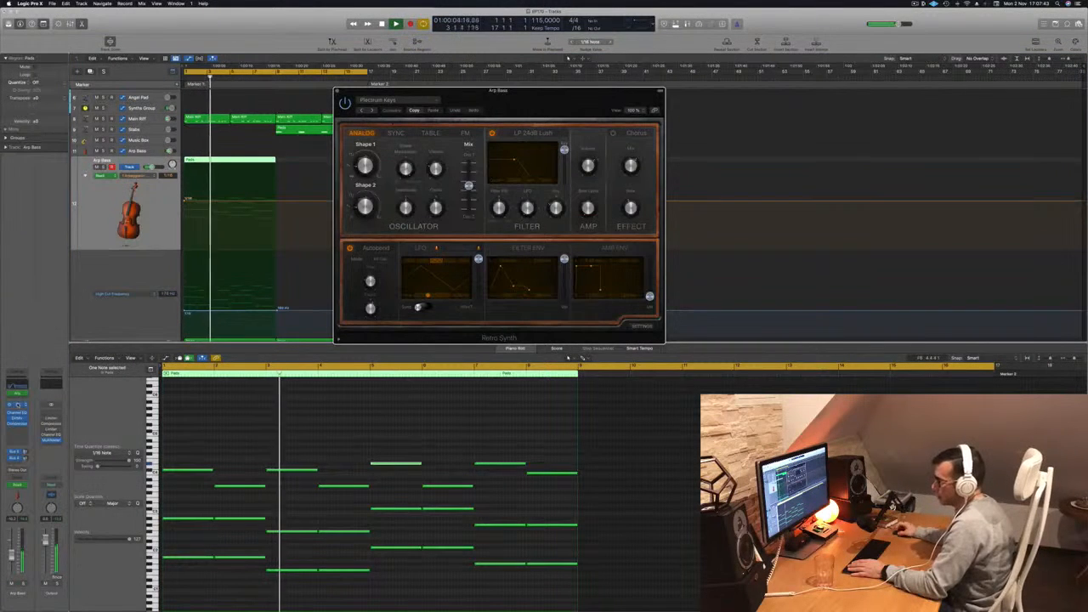
pyautogui.click(18, 393)
pyautogui.press('space')
pyautogui.press('space')
pyautogui.press('space')
pyautogui.press('space')
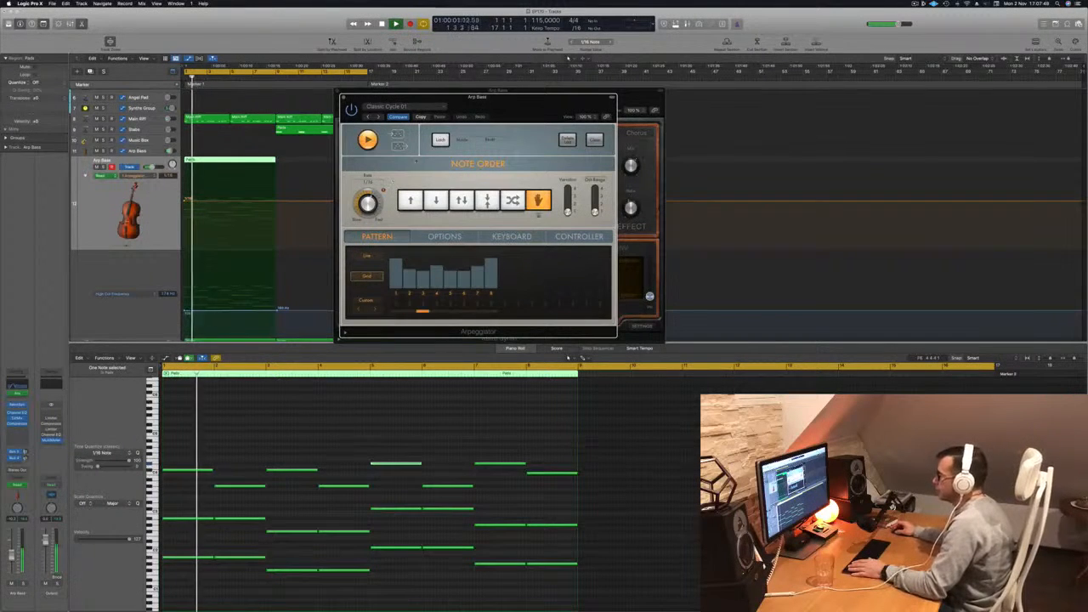
# Recall the Arpeggiator's default settings, audition the result, and close the Arpeggiator and Retro Synth windows.
pyautogui.moveTo(511, 107); pyautogui.dragTo(644, 115)
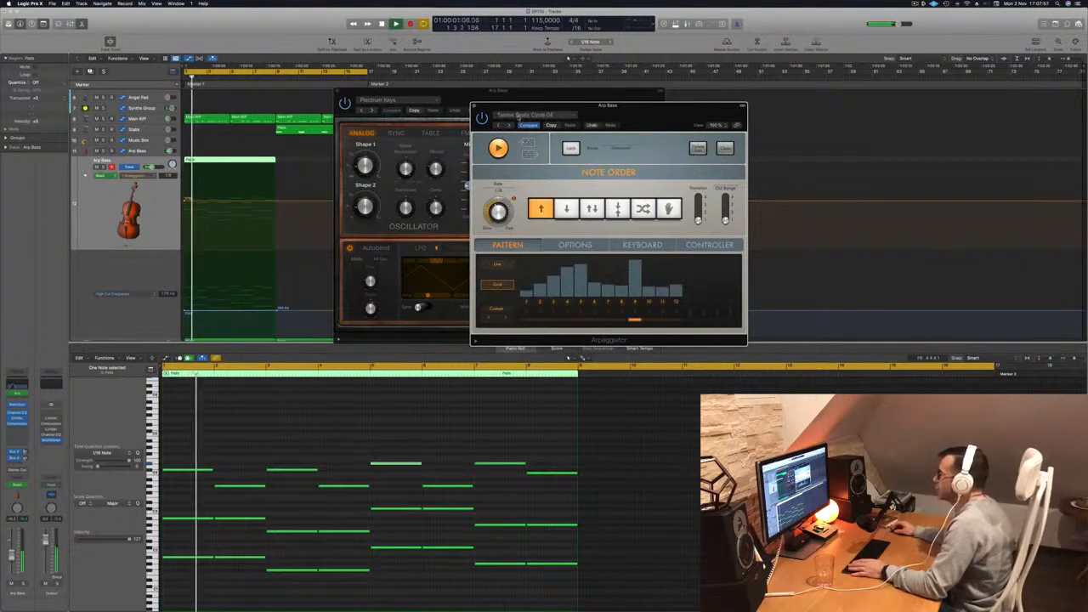
pyautogui.click(525, 115)
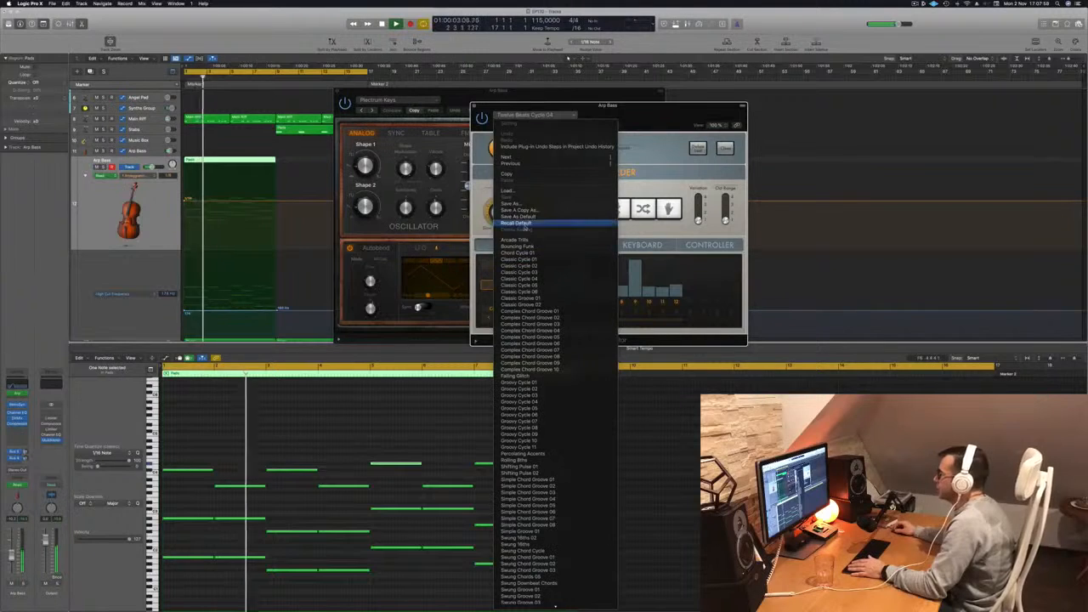
pyautogui.click(520, 223)
pyautogui.press('space')
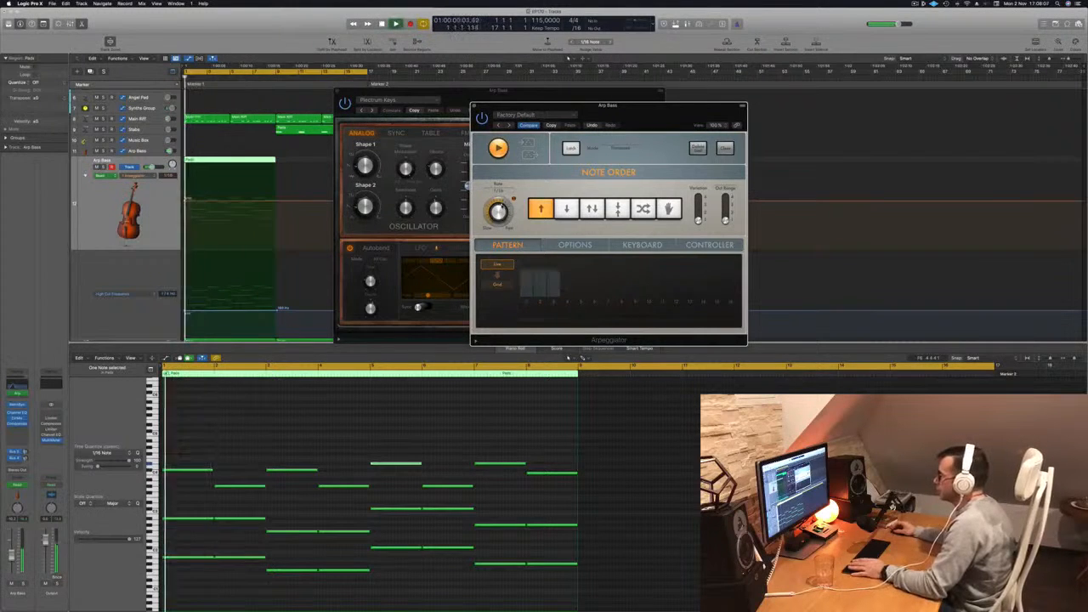
pyautogui.moveTo(607, 105); pyautogui.dragTo(661, 104)
pyautogui.click(527, 103)
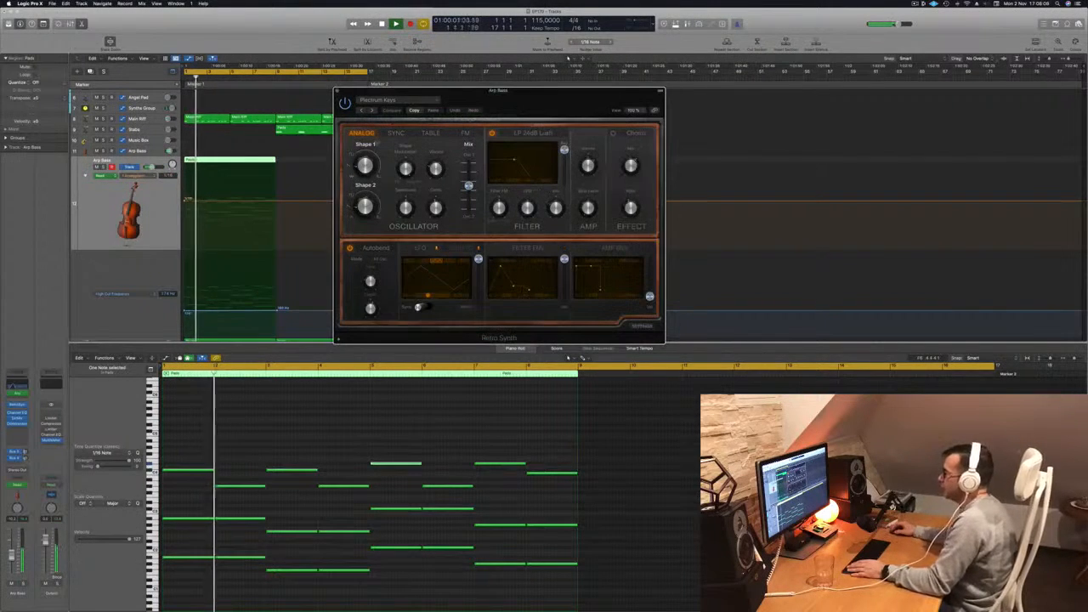
pyautogui.moveTo(513, 101); pyautogui.dragTo(525, 130)
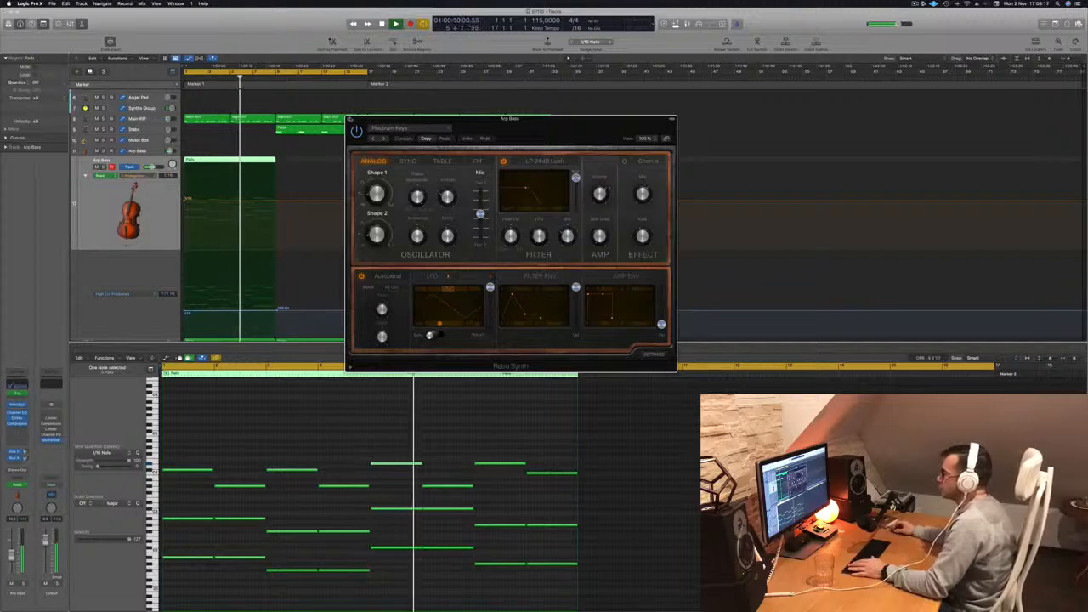
pyautogui.click(349, 119)
# Reshape the Arp Bass High Cut Frequency automation into a slight rise from the start to the end of the region.
pyautogui.press('Return')
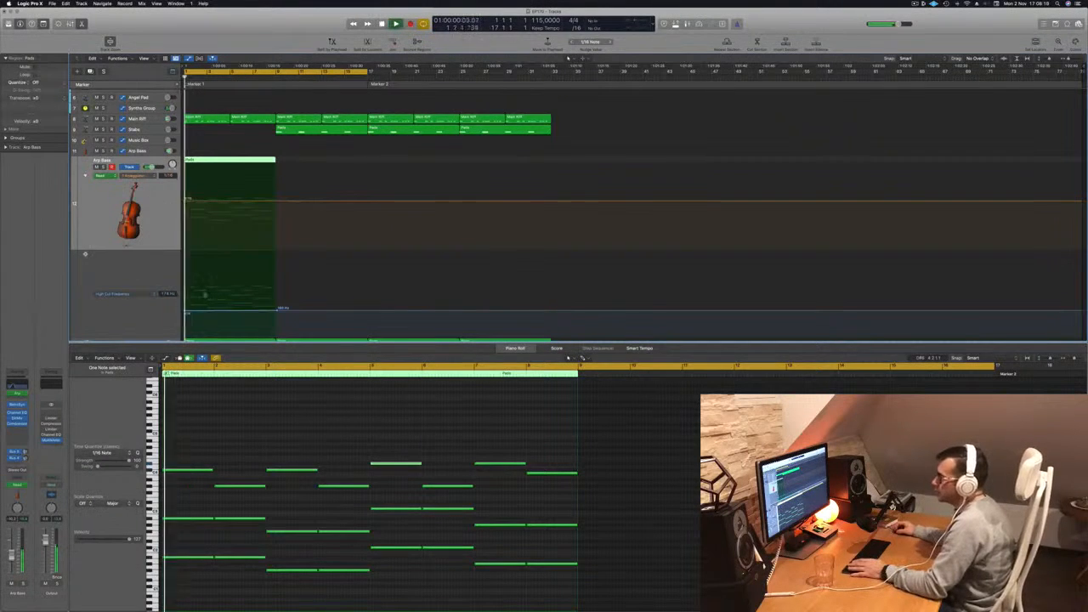
pyautogui.moveTo(184, 312); pyautogui.dragTo(184, 310)
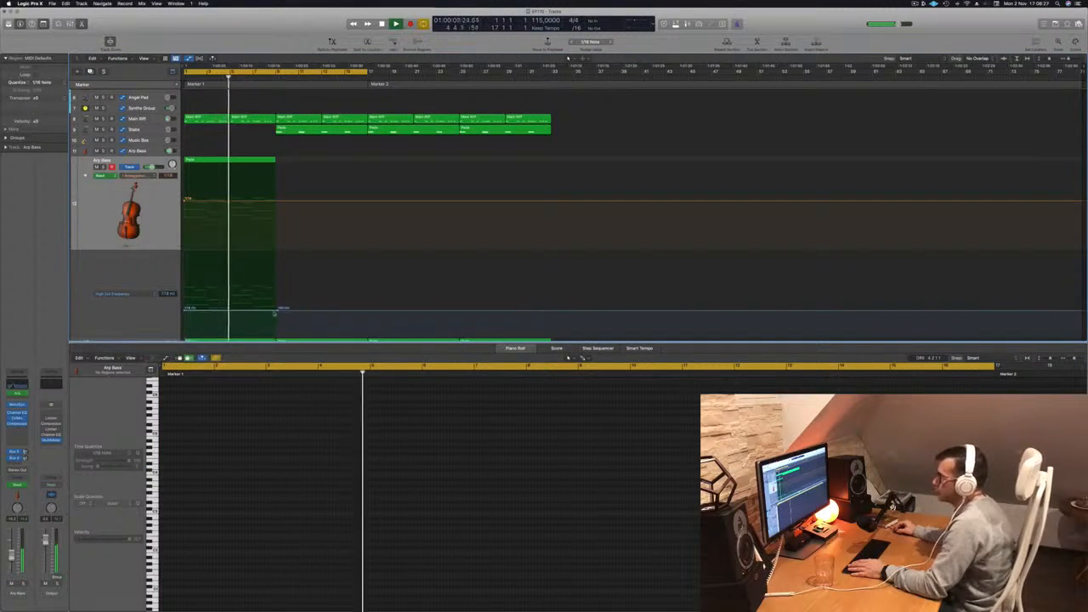
pyautogui.moveTo(275, 311); pyautogui.dragTo(275, 306)
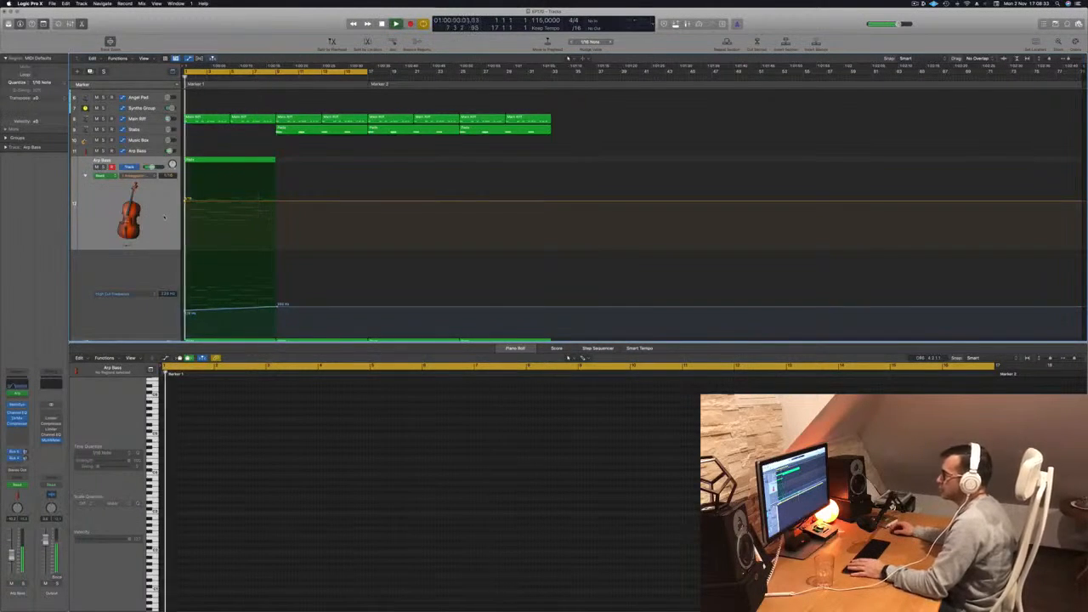
# Copy the Pads region from the lower Arp Bass track to the upper Arp Bass track and mute the lower track.
pyautogui.scroll(-4, 164, 218)
pyautogui.scroll(7, 220, 183)
pyautogui.press('space')
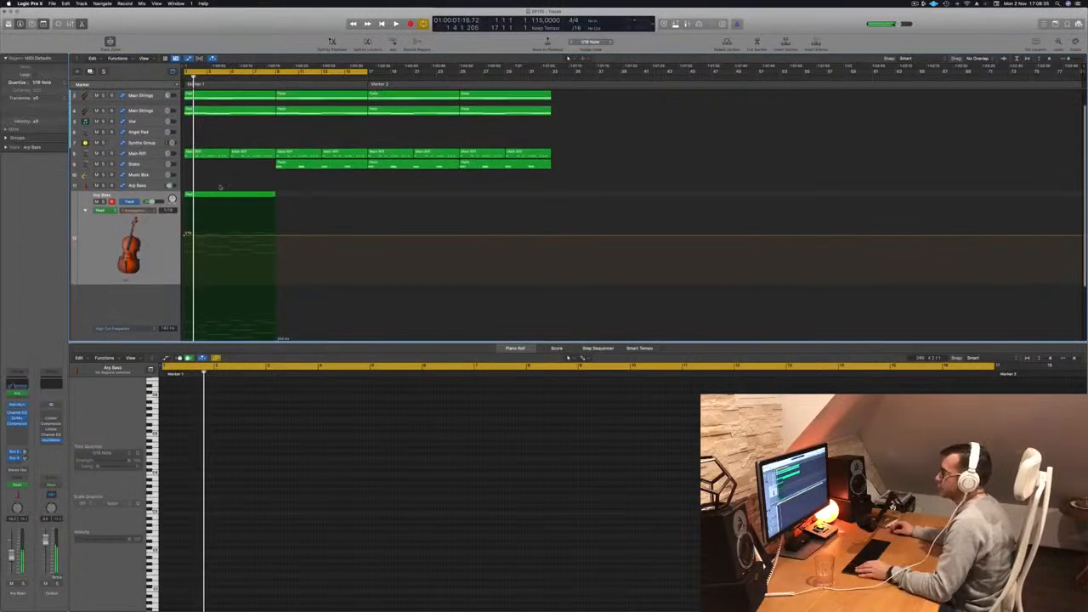
pyautogui.click(219, 196)
pyautogui.moveTo(221, 194); pyautogui.dragTo(222, 187)
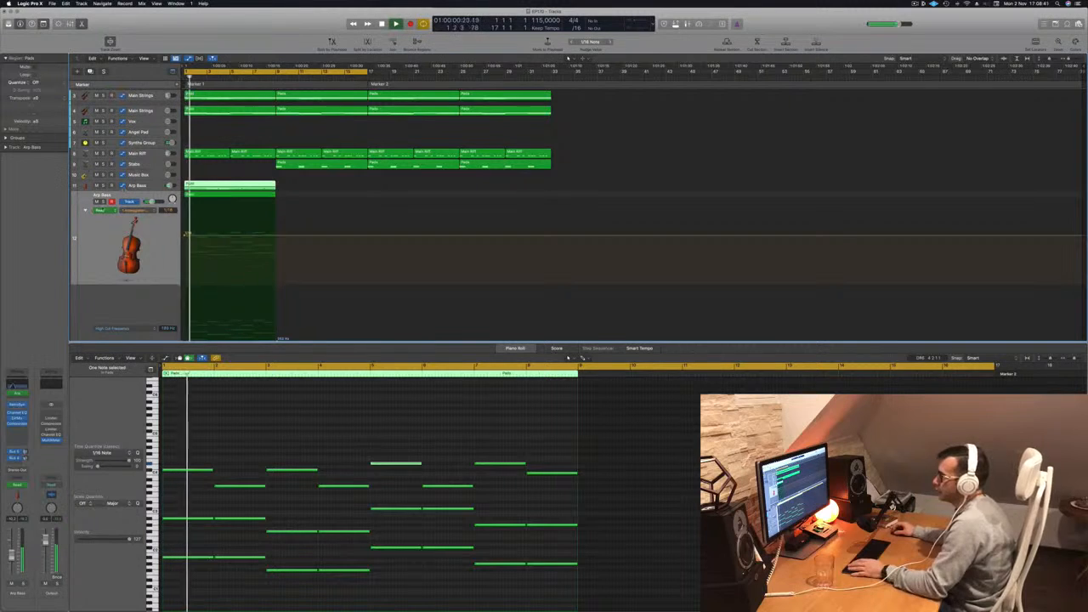
pyautogui.click(96, 202)
pyautogui.scroll(-3, 96, 205)
pyautogui.scroll(-3, 95, 205)
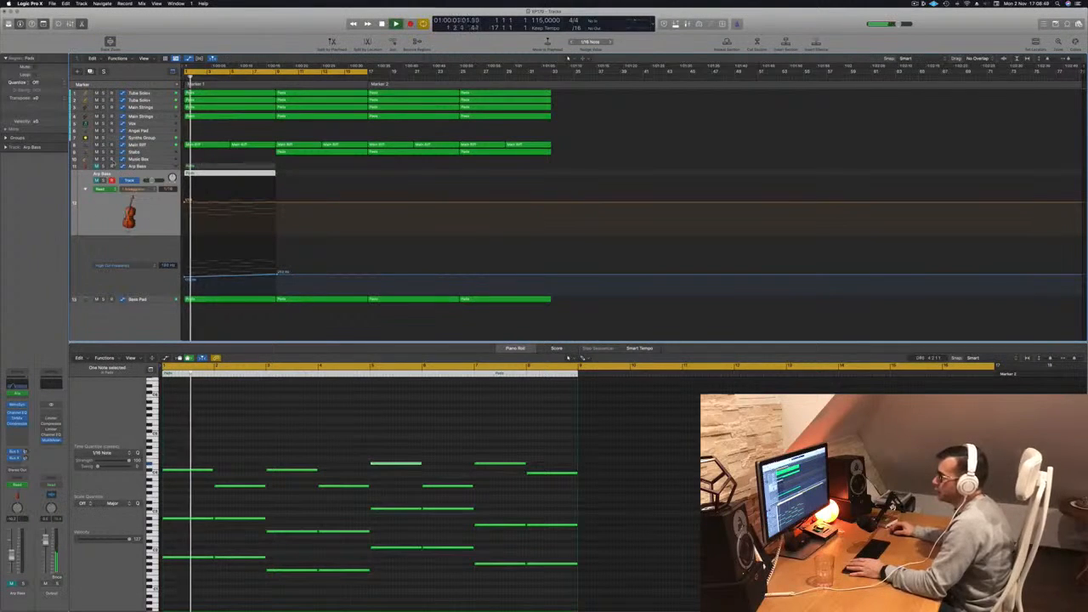
# Duplicate the upper Arp Bass track without its region, unmute the original upper track, and replay its Pads region.
pyautogui.click(89, 168)
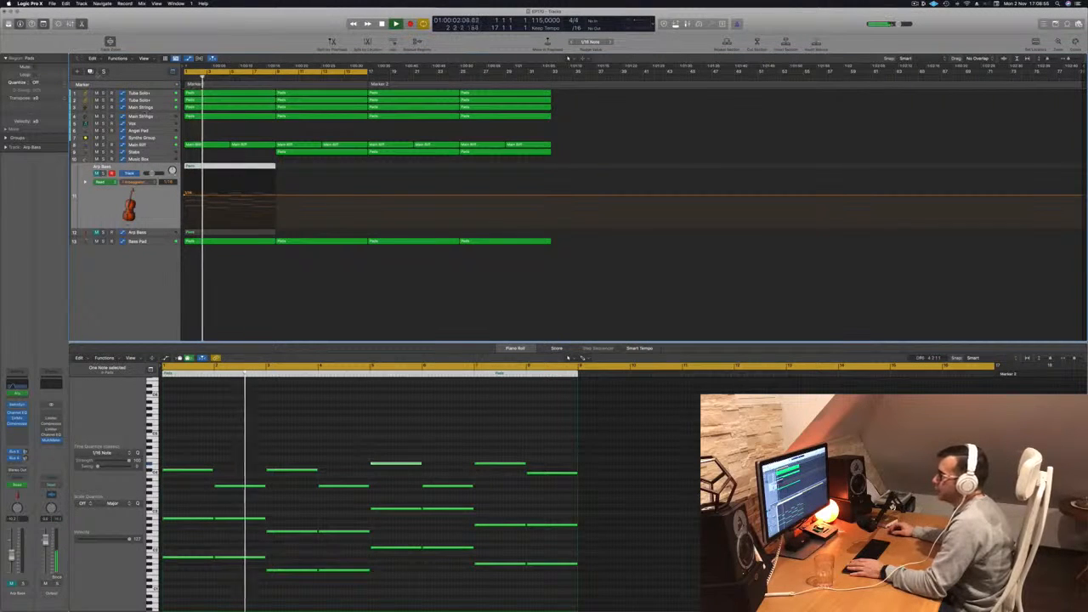
pyautogui.press('super+d')
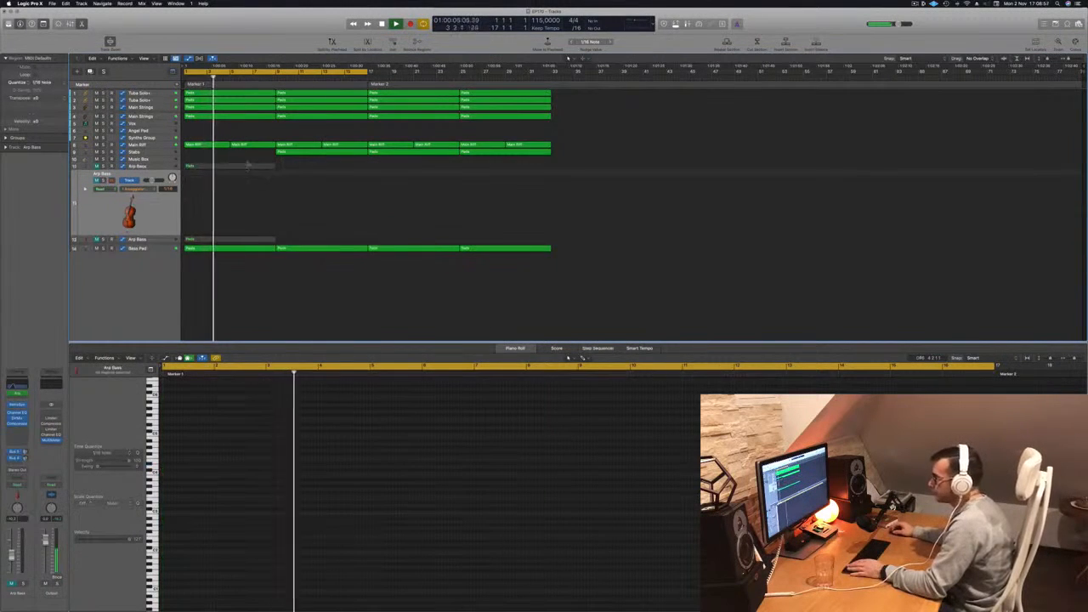
pyautogui.moveTo(156, 202); pyautogui.dragTo(168, 162)
pyautogui.moveTo(214, 233); pyautogui.dragTo(164, 204)
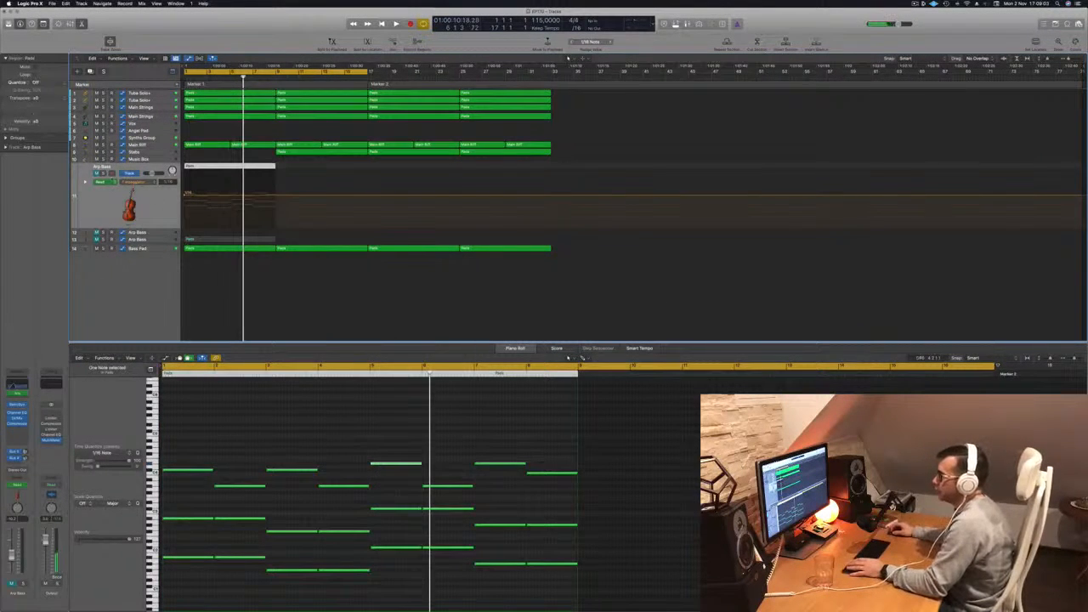
pyautogui.click(96, 173)
pyautogui.press('space')
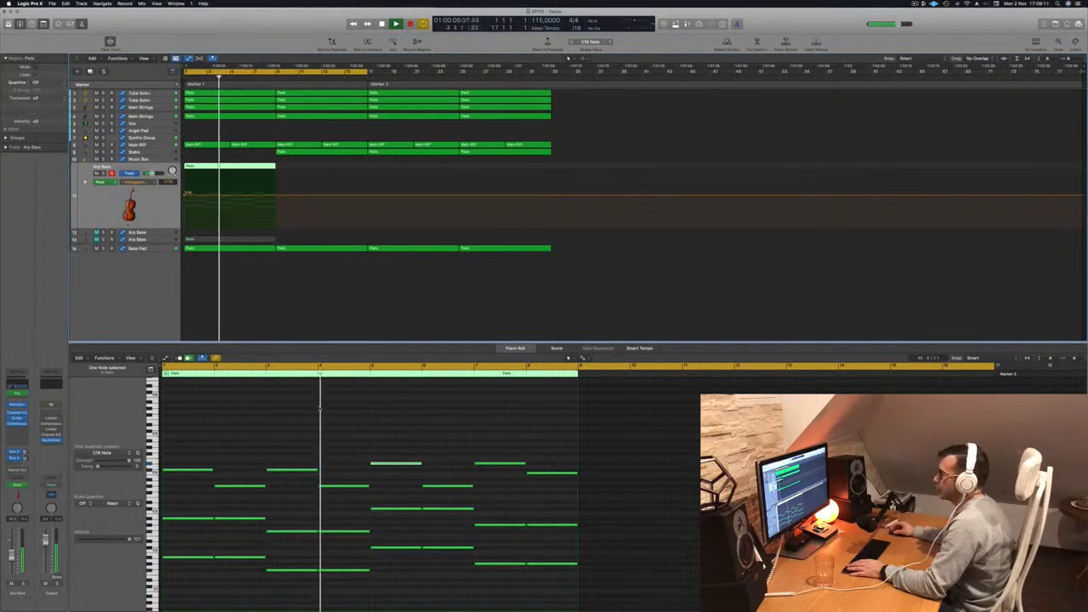
# Delete the lowest layer of notes across bars 1–8 of the upper Arp Bass region and replay.
pyautogui.click(299, 412)
pyautogui.scroll(-5, 299, 413)
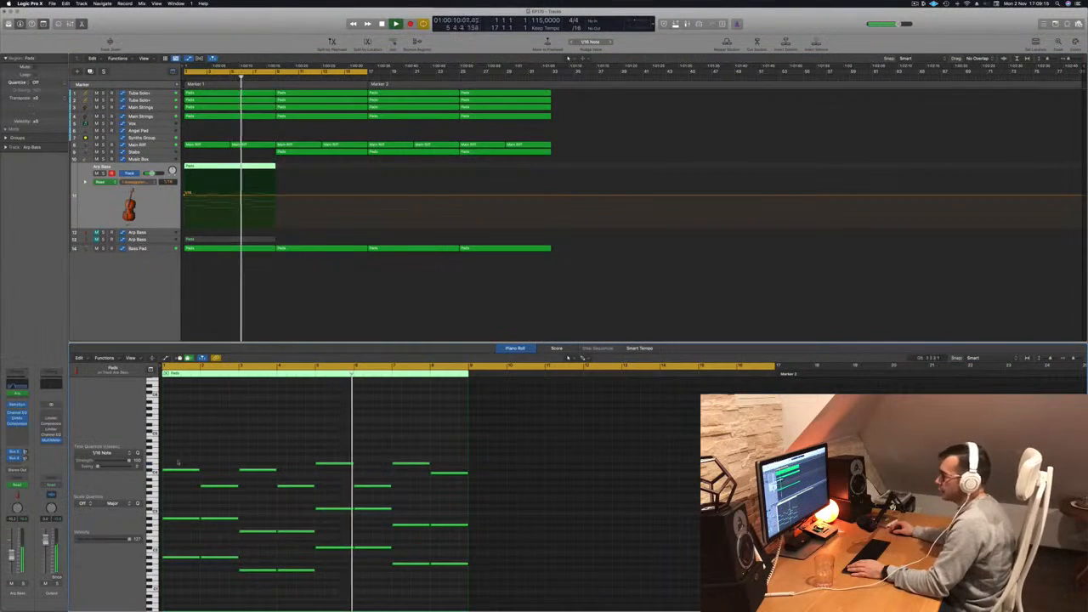
pyautogui.moveTo(200, 584); pyautogui.dragTo(454, 548)
pyautogui.press('Delete')
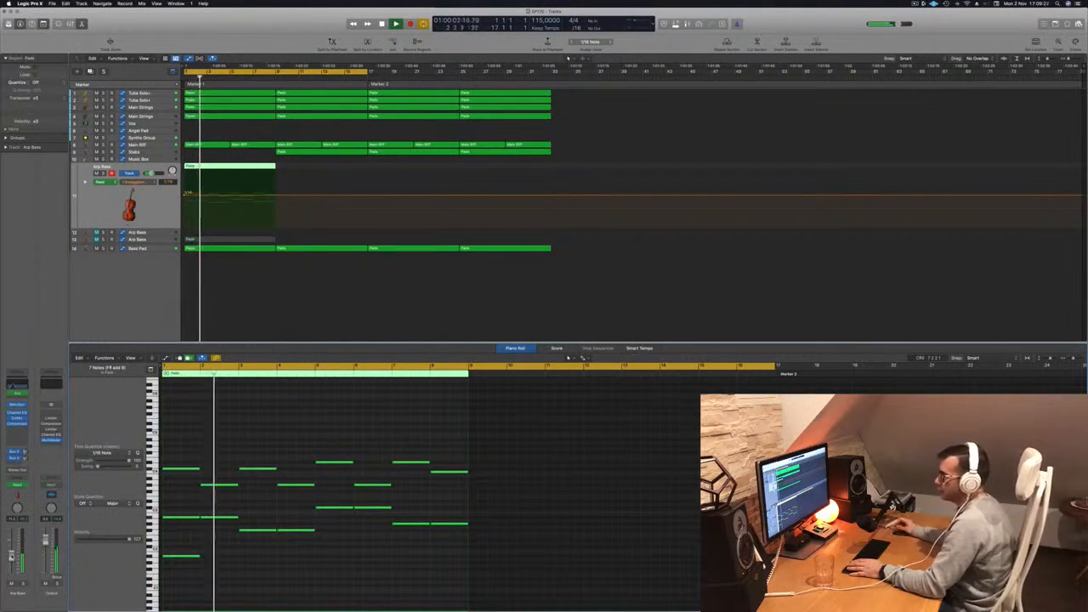
pyautogui.press('space')
pyautogui.press('space')
pyautogui.moveTo(204, 540); pyautogui.dragTo(175, 578)
pyautogui.press('space')
pyautogui.press('Delete')
pyautogui.press('space')
pyautogui.press('space')
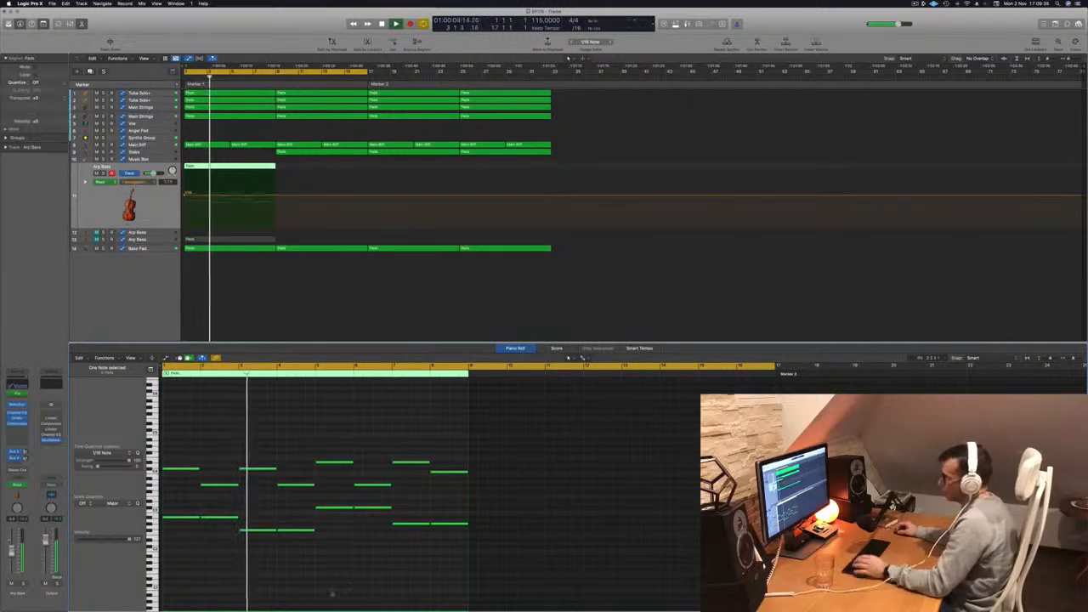
# Transpose all remaining notes of the upper Arp Bass region down one octave and replay from the beginning.
pyautogui.scroll(2, 338, 565)
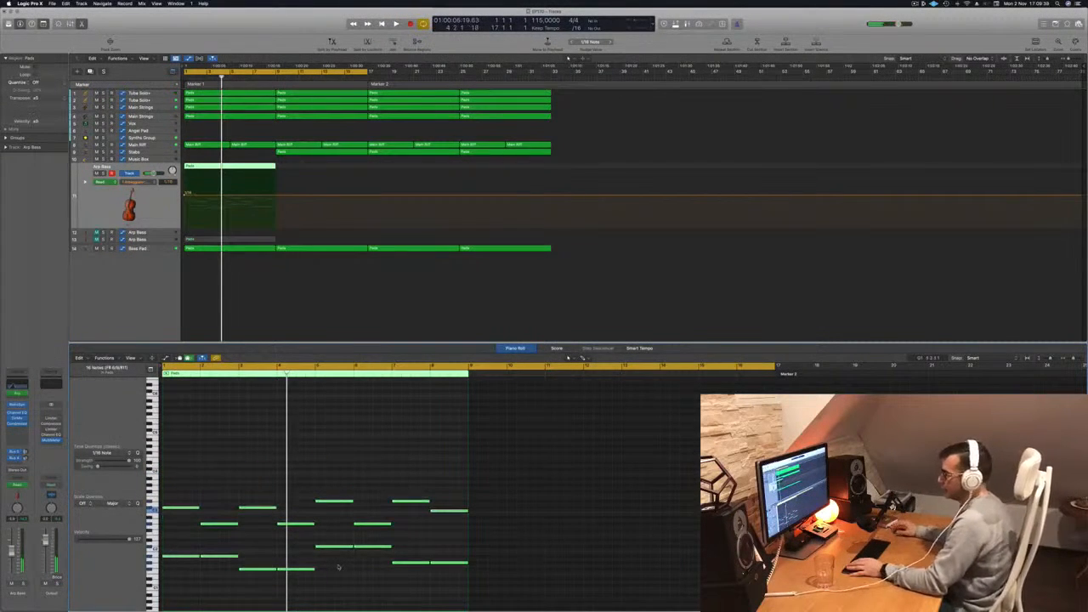
pyautogui.press('super+Left')
pyautogui.press('space')
# Delete the Pads region from the upper Arp Bass track and inspect the notes of the Stabs and muted Arp Bass regions.
pyautogui.click(217, 165)
pyautogui.press('Delete')
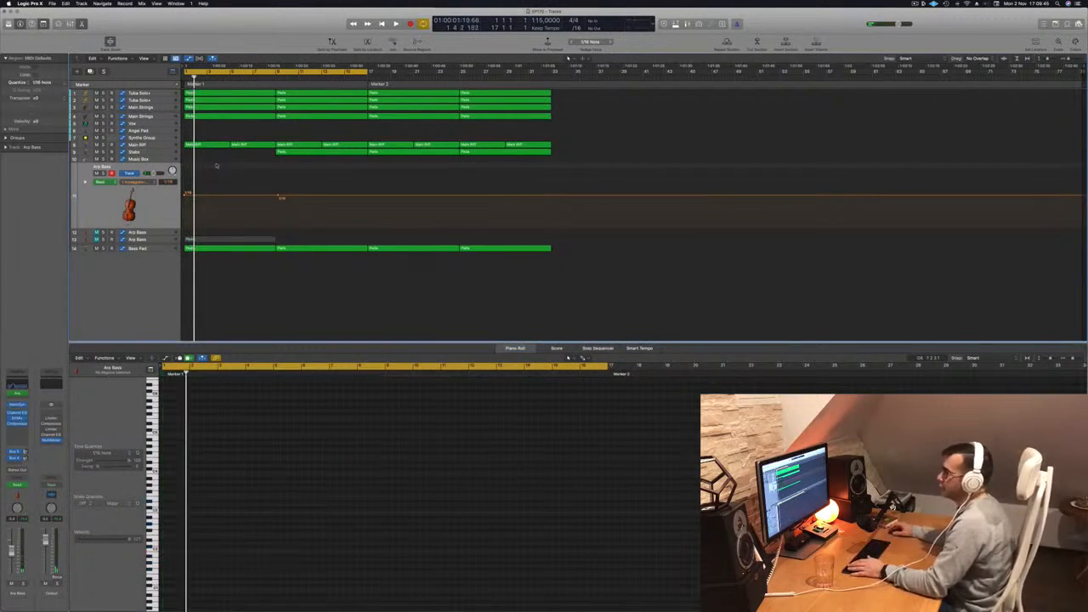
pyautogui.click(306, 153)
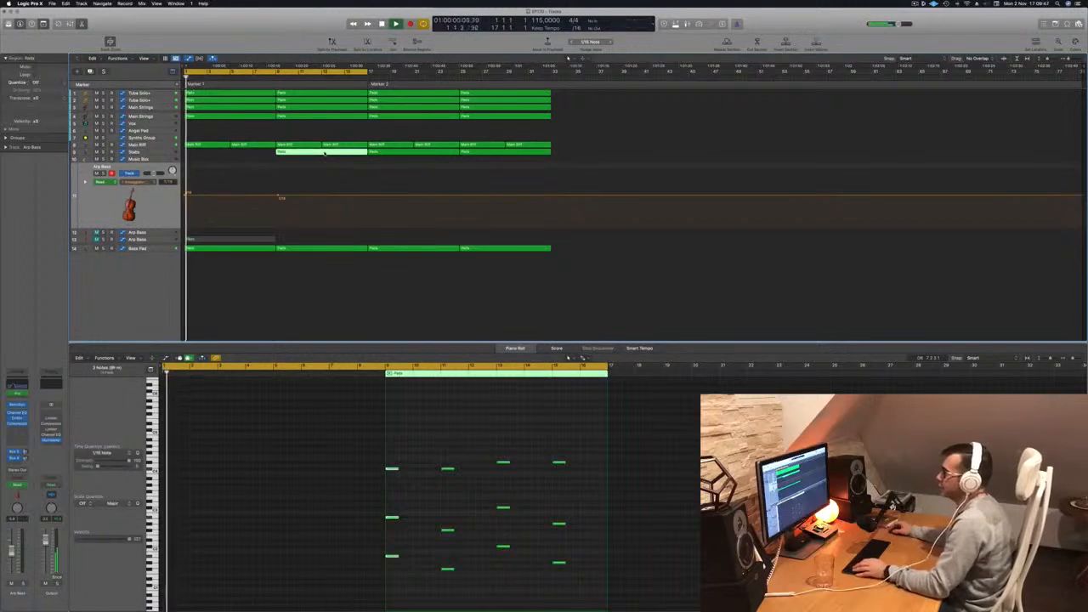
pyautogui.click(205, 241)
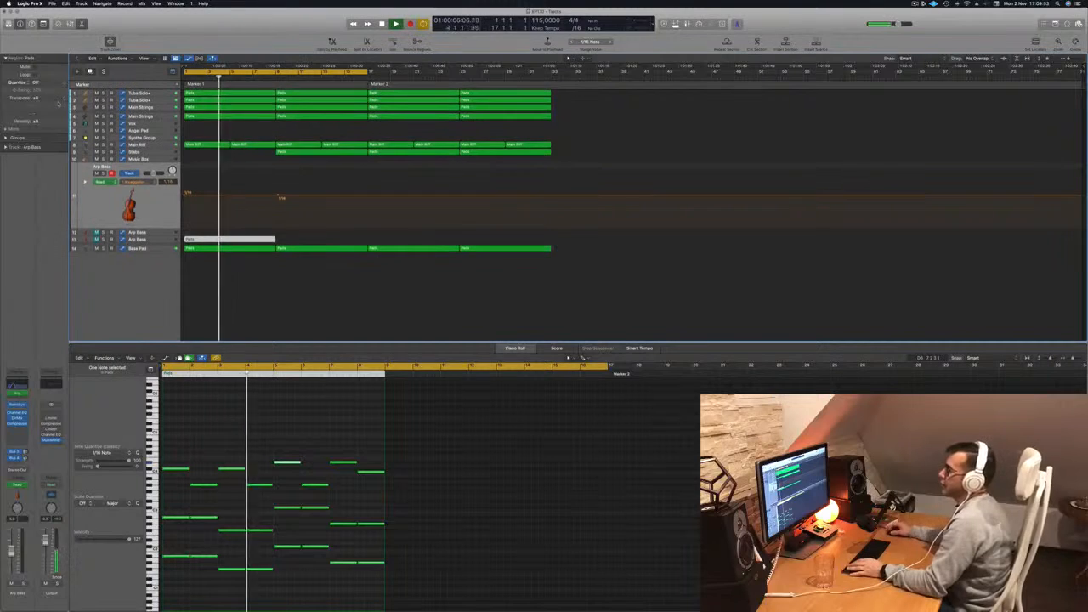
# Audition notes on the Vox track with Musical Typing over playback from the beginning and lower the track's volume slightly.
pyautogui.click(154, 125)
pyautogui.press('Return')
pyautogui.press('space')
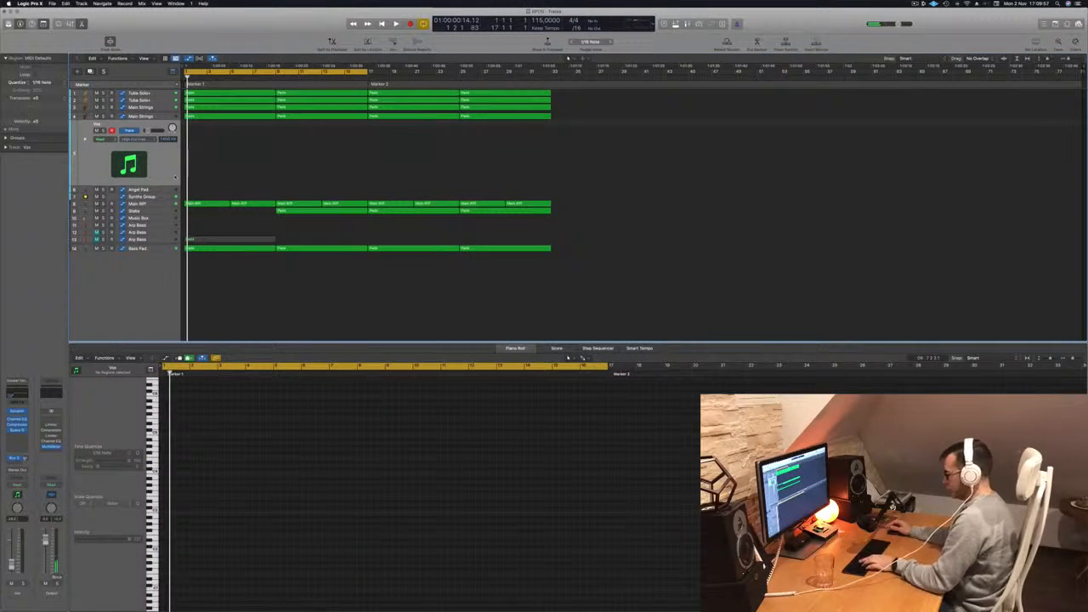
pyautogui.press('super+k')
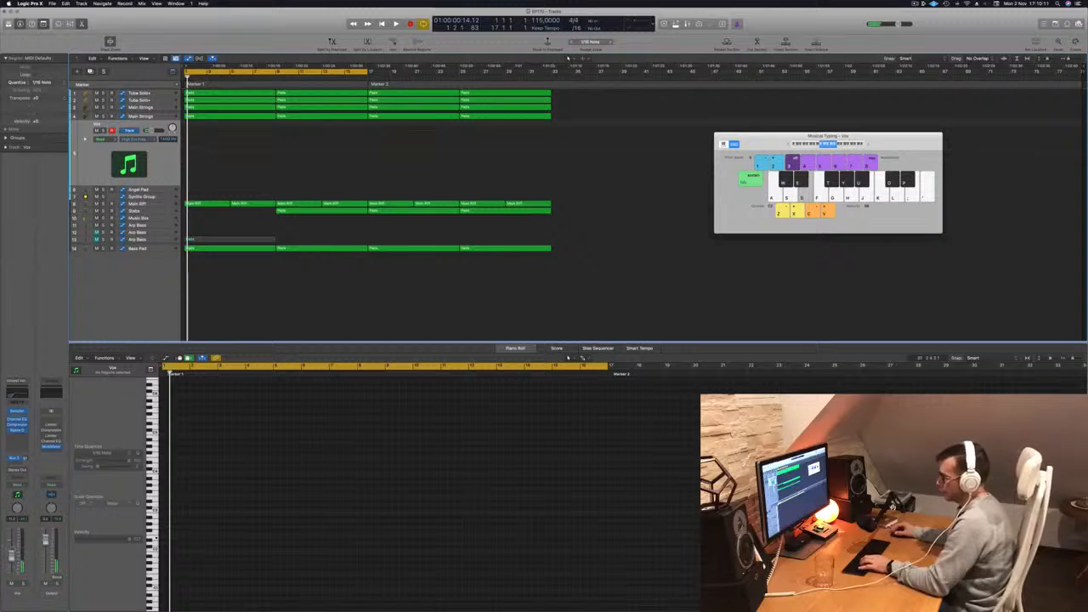
pyautogui.press('space')
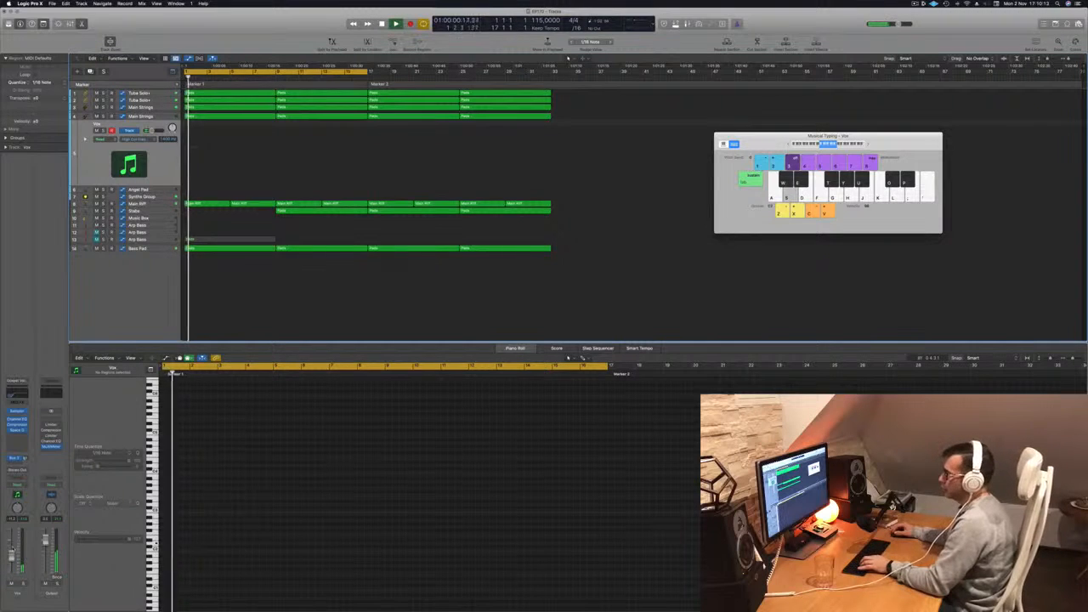
pyautogui.moveTo(12, 556); pyautogui.dragTo(12, 559)
pyautogui.press('y')
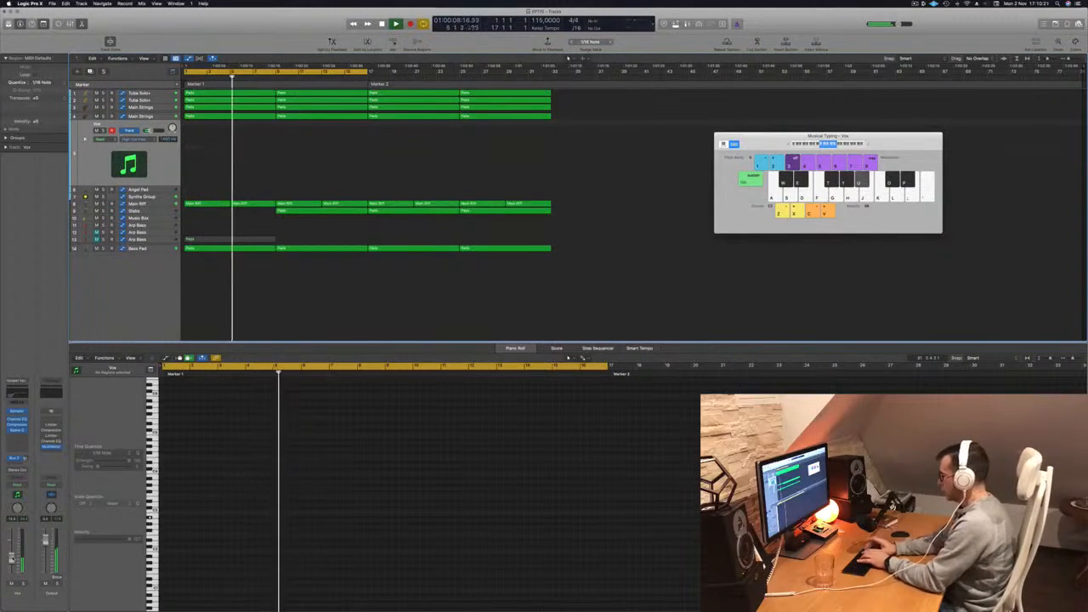
pyautogui.press('o')
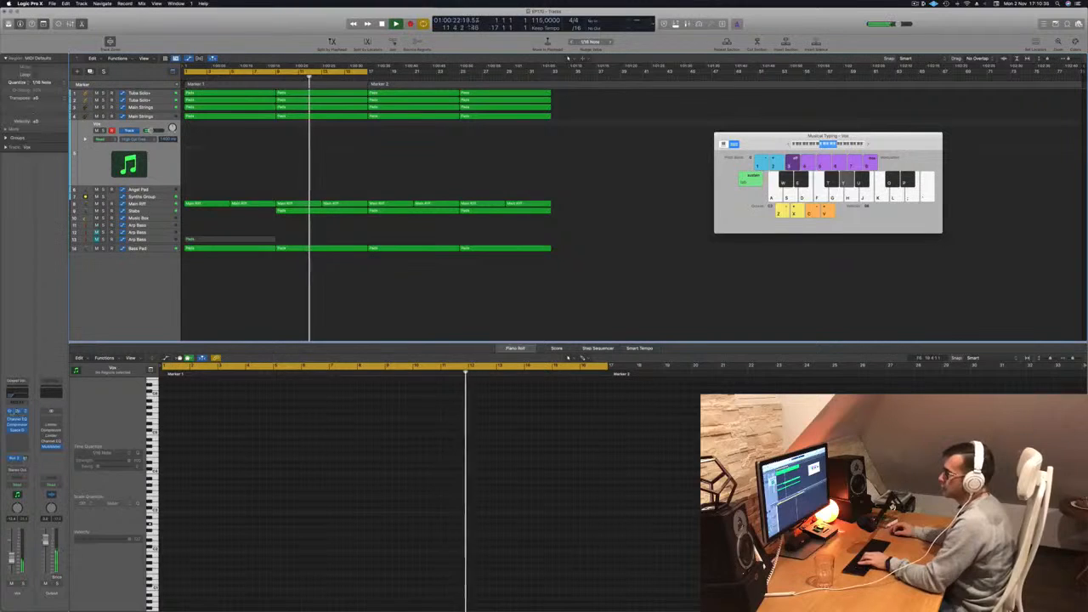
# Open the Vox track's Sampler instrument and move its window clear of the regions.
pyautogui.click(17, 411)
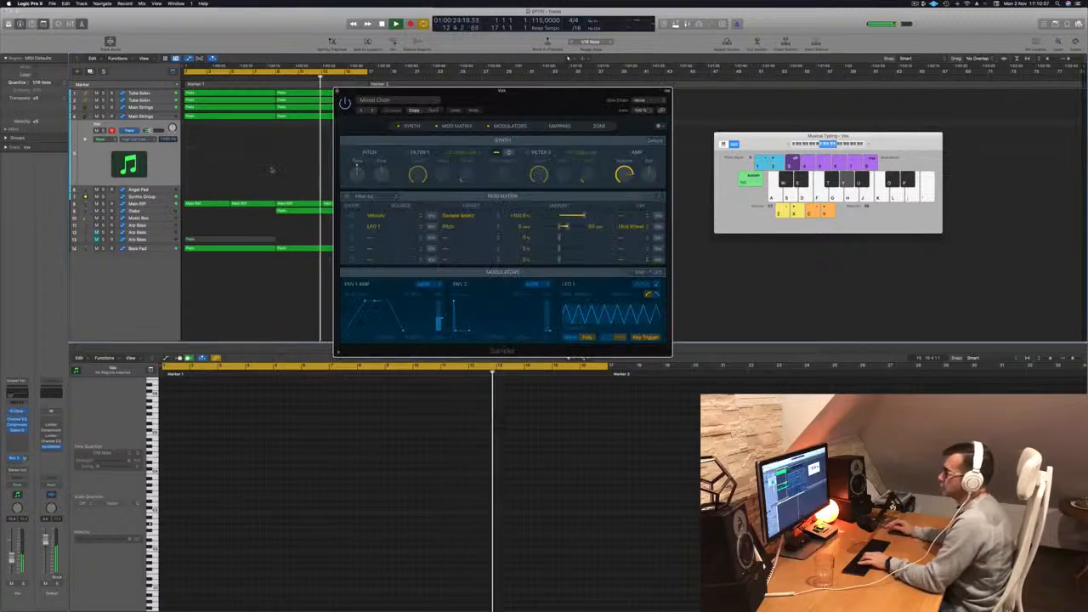
pyautogui.moveTo(526, 99); pyautogui.dragTo(554, 153)
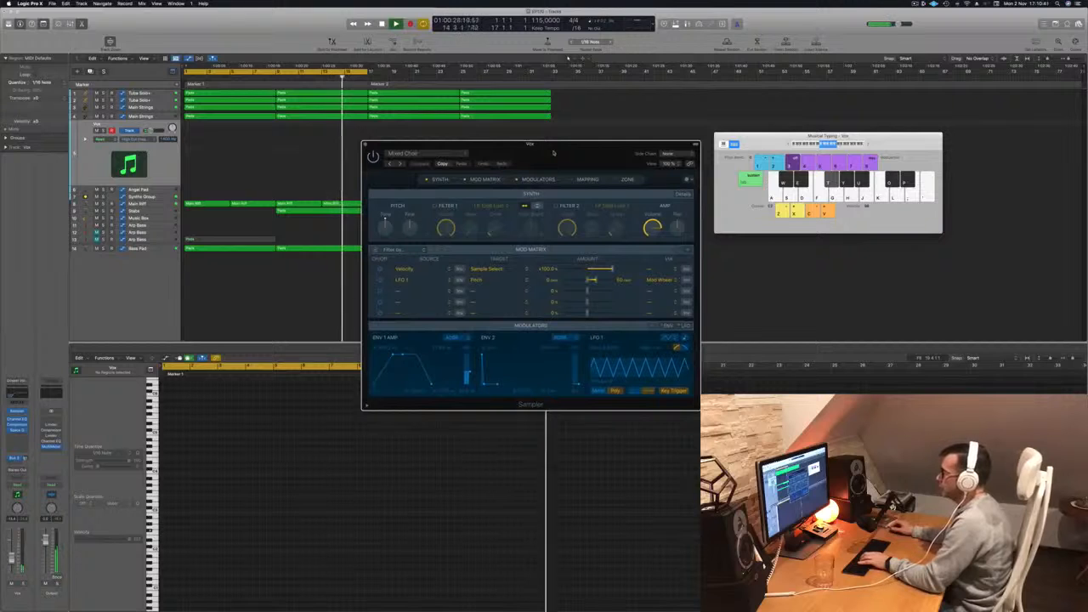
pyautogui.moveTo(553, 153); pyautogui.dragTo(587, 158)
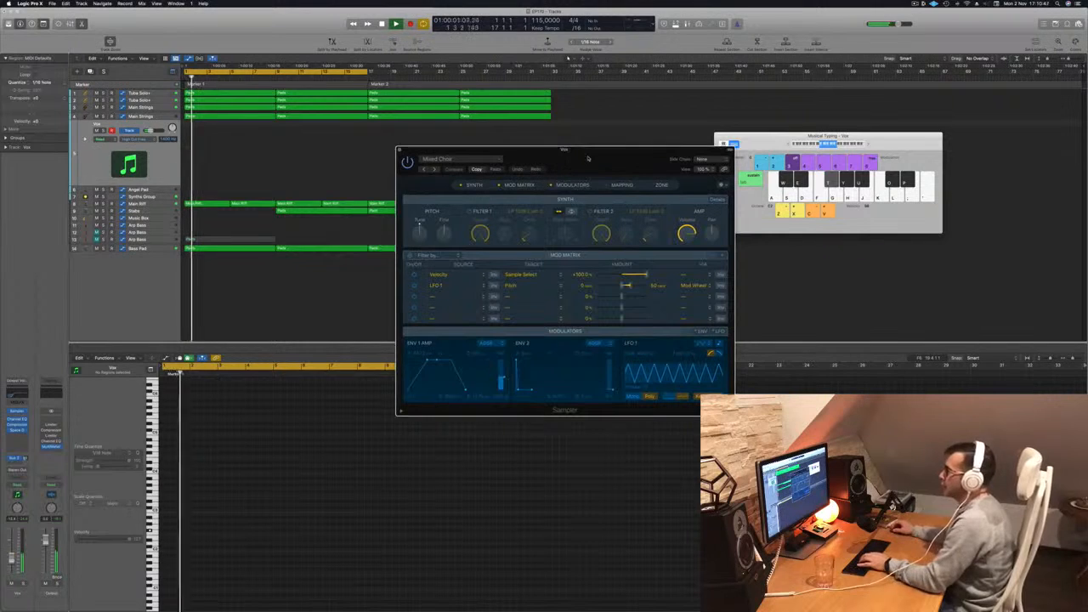
pyautogui.moveTo(584, 158); pyautogui.dragTo(861, 168)
# Copy the first Pads region of the lower Main Strings track to the Vox track at bar 1.
pyautogui.click(214, 116)
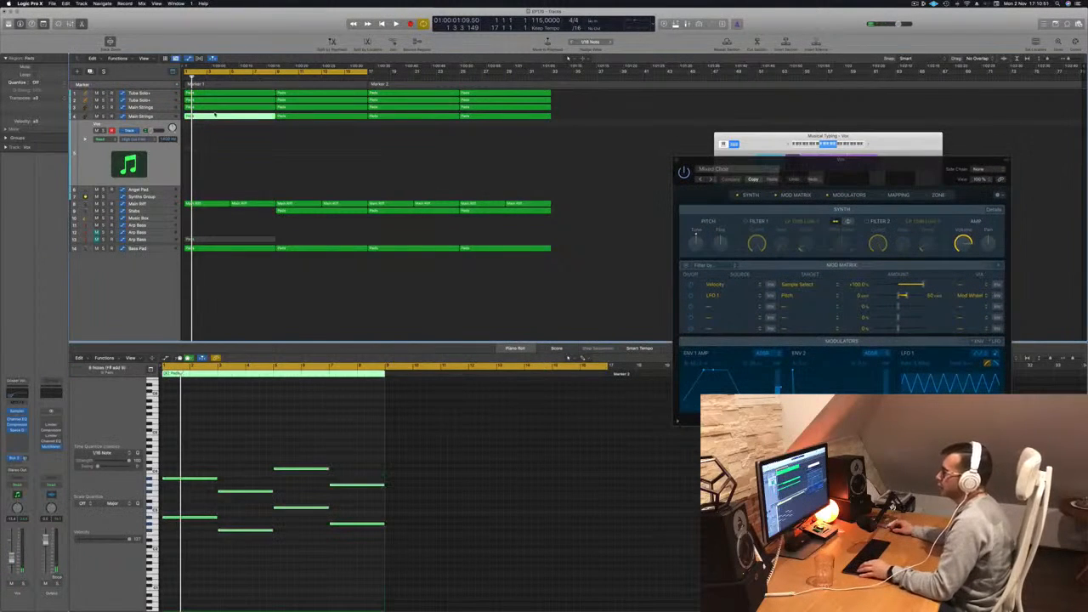
pyautogui.click(216, 107)
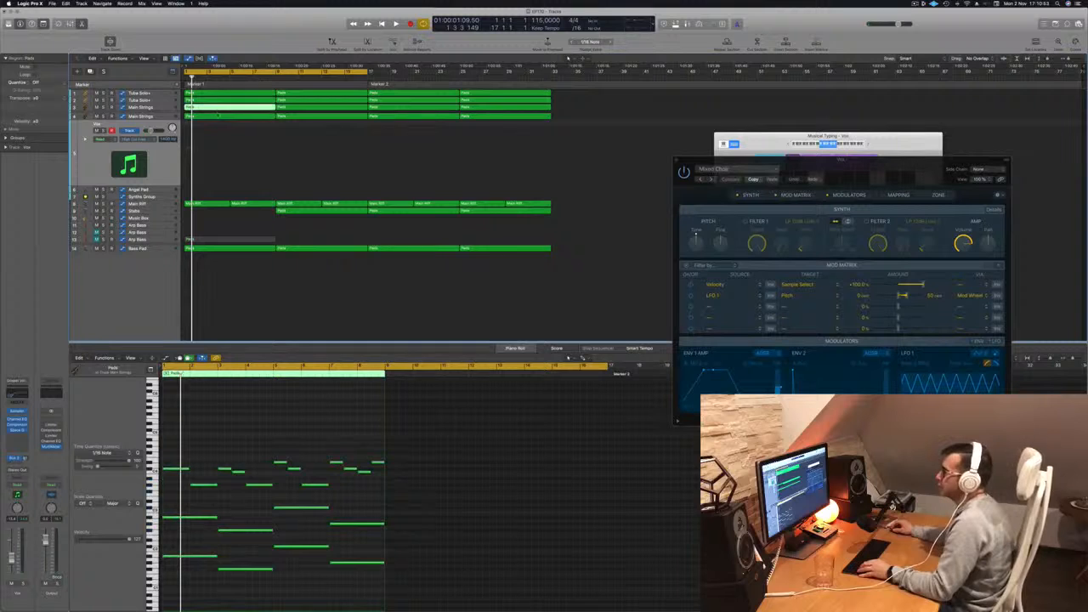
pyautogui.click(218, 115)
pyautogui.moveTo(216, 132); pyautogui.dragTo(216, 142)
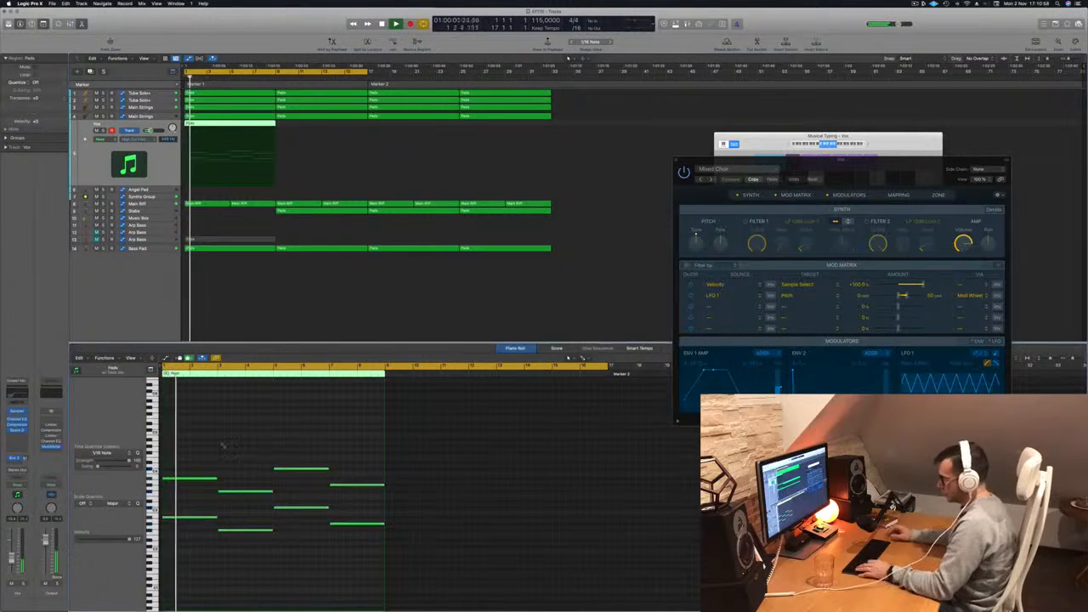
# Transpose the notes of the Vox region down one octave and replay it.
pyautogui.hotkey('alt', 'shift', 'Down')
pyautogui.press('space')
pyautogui.press('space')
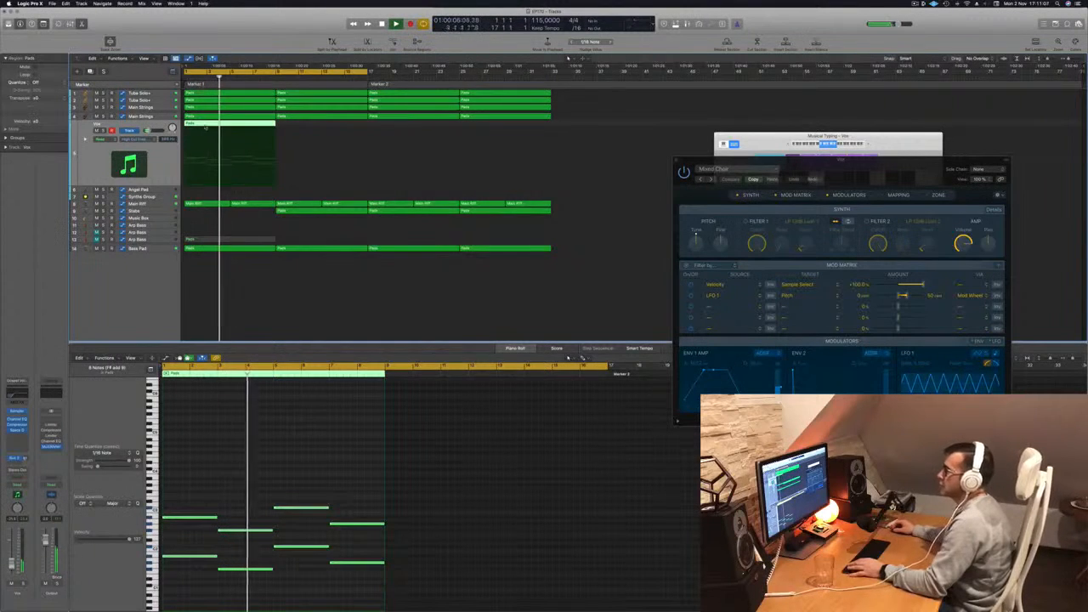
# Repeat the Vox region through bar 32 and name all regions after their tracks.
pyautogui.moveTo(269, 123); pyautogui.dragTo(442, 131)
pyautogui.press('super+a')
pyautogui.rightClick(429, 117)
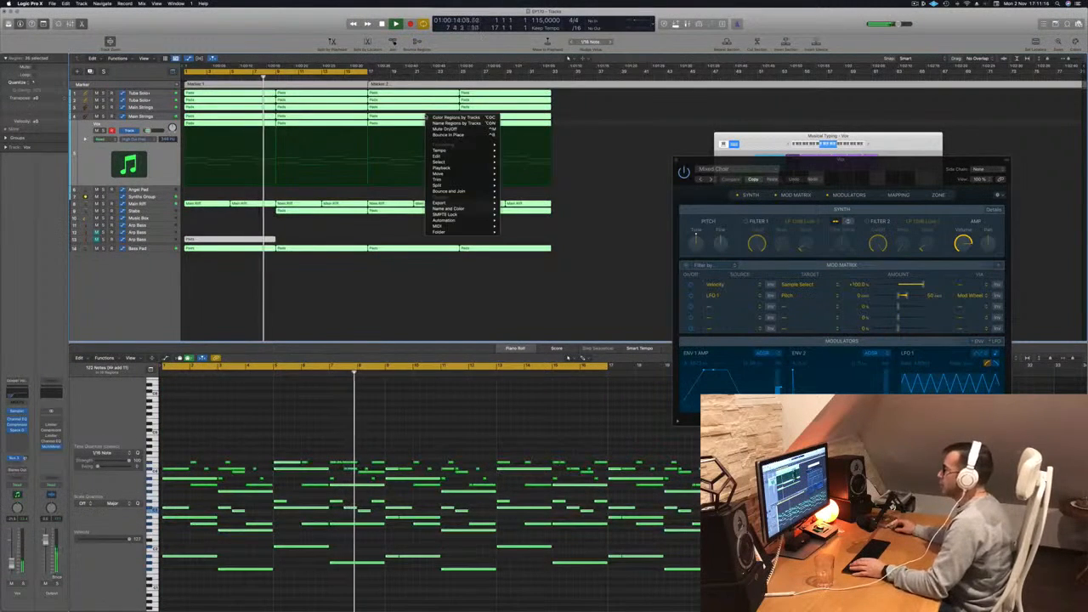
pyautogui.click(457, 124)
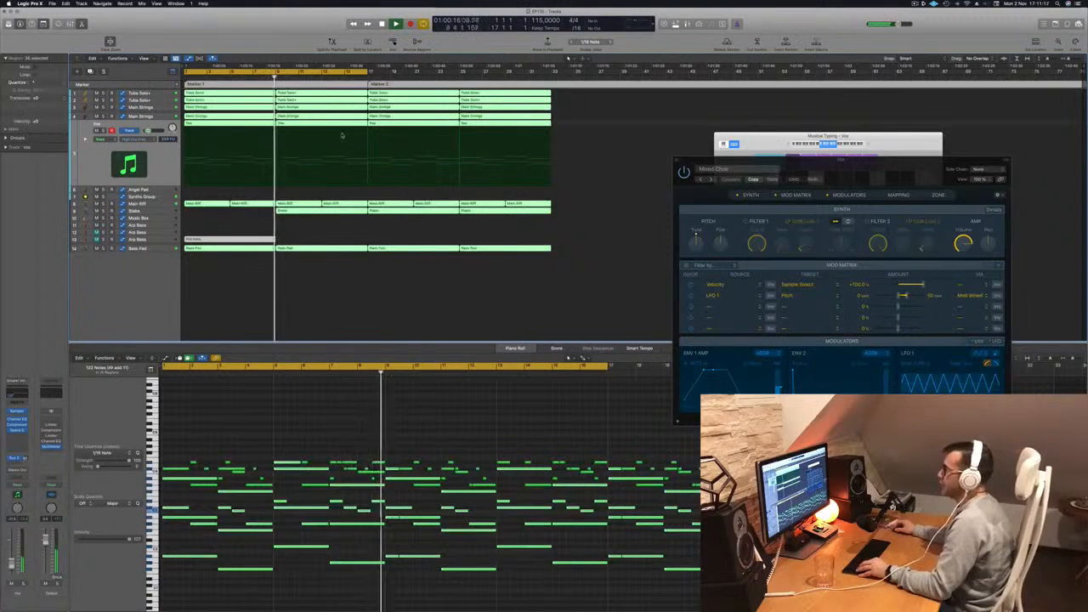
pyautogui.click(316, 270)
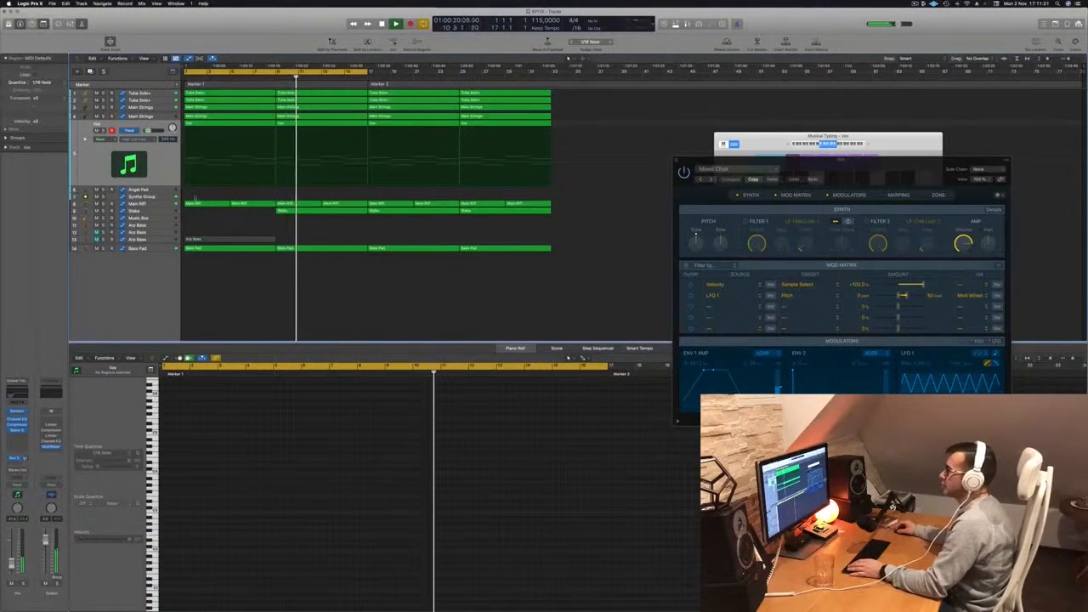
# Replay from the beginning and delete the two Main Riff regions in bars 1–8.
pyautogui.click(151, 206)
pyautogui.press('space')
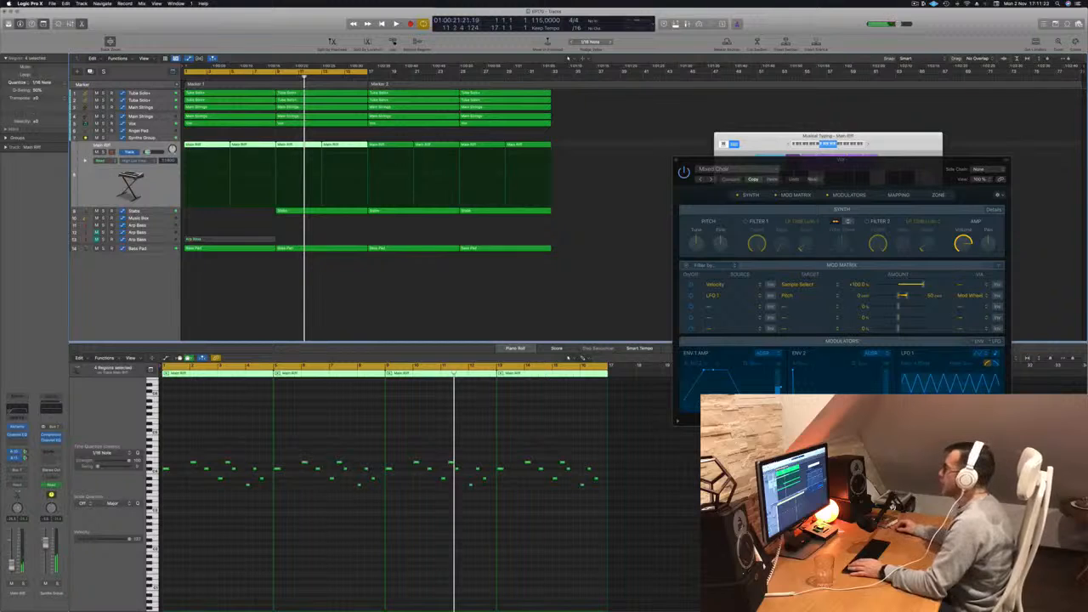
pyautogui.press('Return')
pyautogui.press('space')
pyautogui.moveTo(197, 134); pyautogui.dragTo(255, 151)
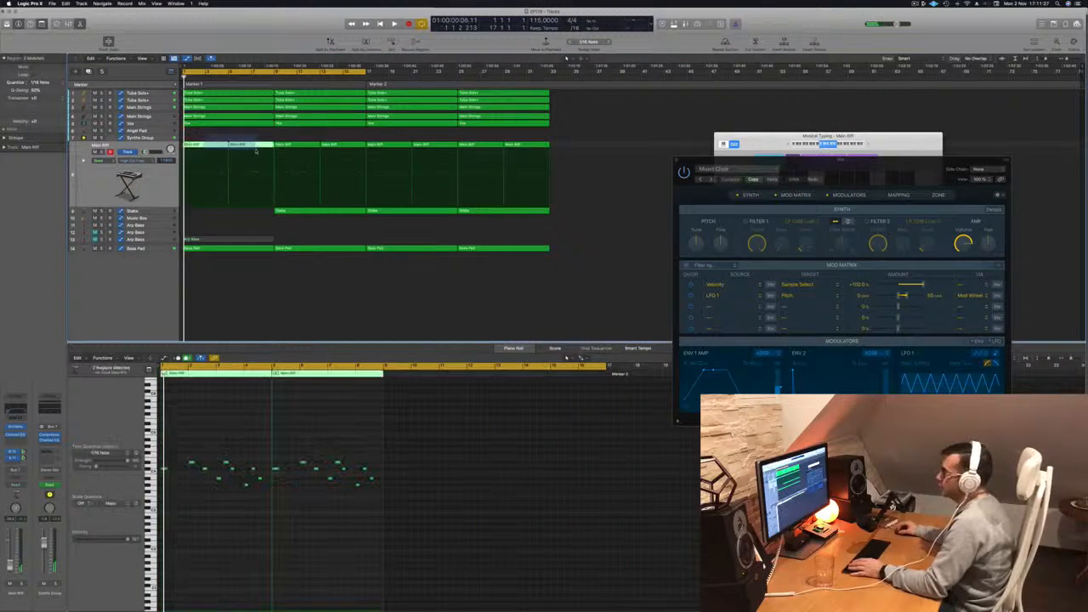
pyautogui.press('Delete')
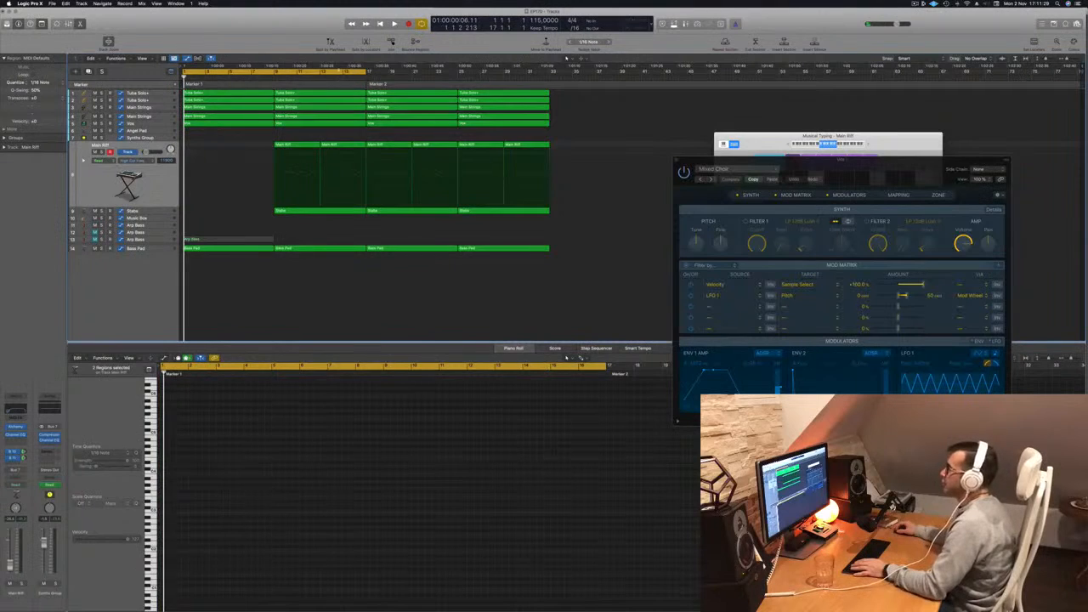
# Move the cycle range to the Marker 2 section, bars 17–32, and repeat that section twice across all tracks.
pyautogui.moveTo(324, 70); pyautogui.dragTo(507, 81)
pyautogui.press('ctrl+super+r')
pyautogui.press('ctrl+super+r')
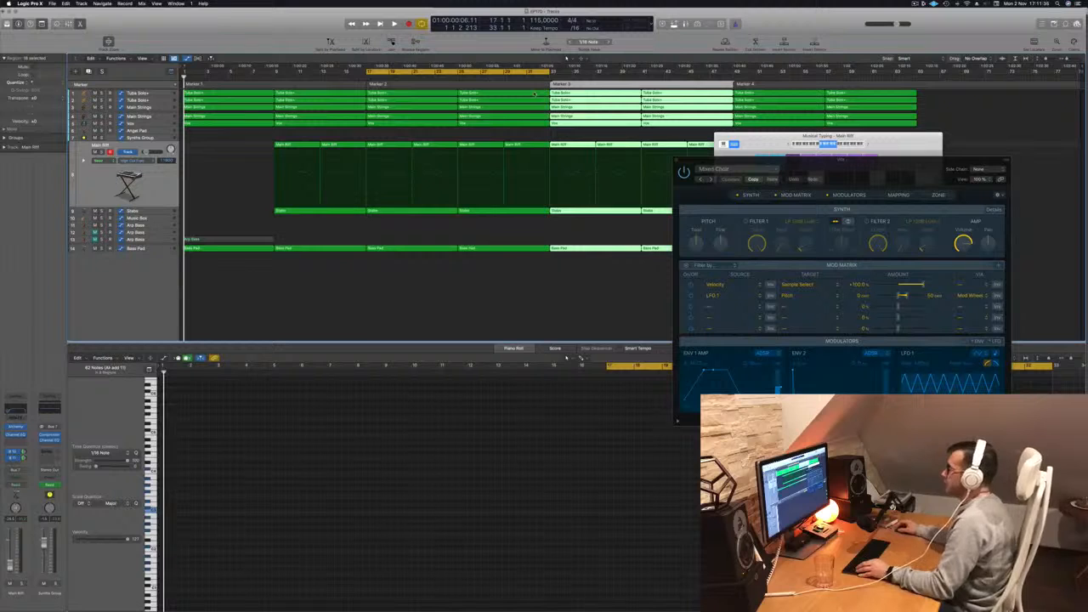
# Close the Sampler window, move Musical Typing below the regions, and play from Marker 2.
pyautogui.moveTo(683, 159); pyautogui.dragTo(600, 169)
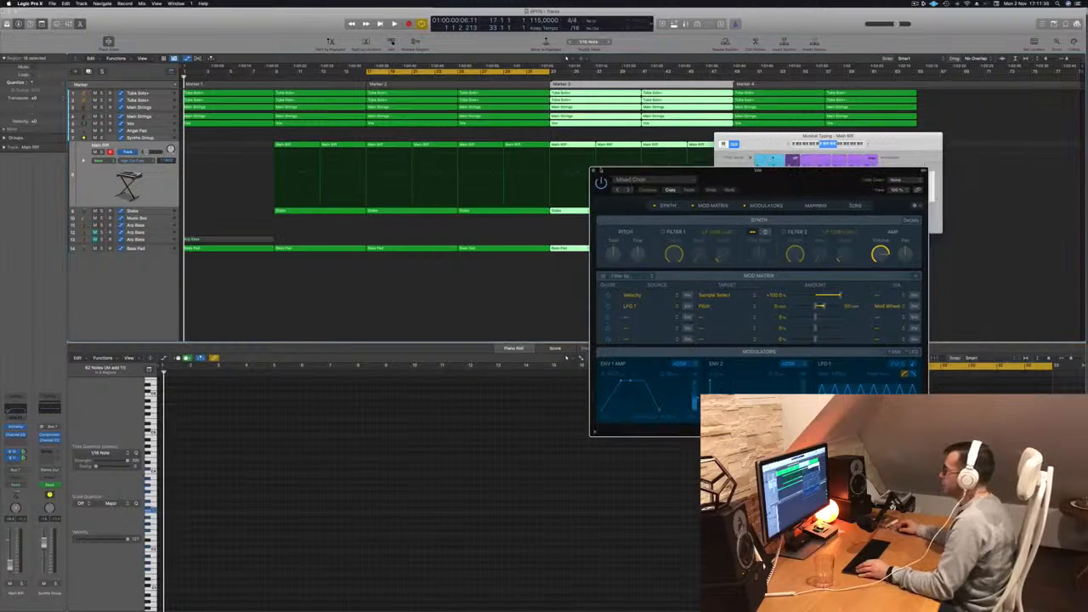
pyautogui.click(594, 171)
pyautogui.moveTo(824, 138); pyautogui.dragTo(712, 317)
pyautogui.press('space')
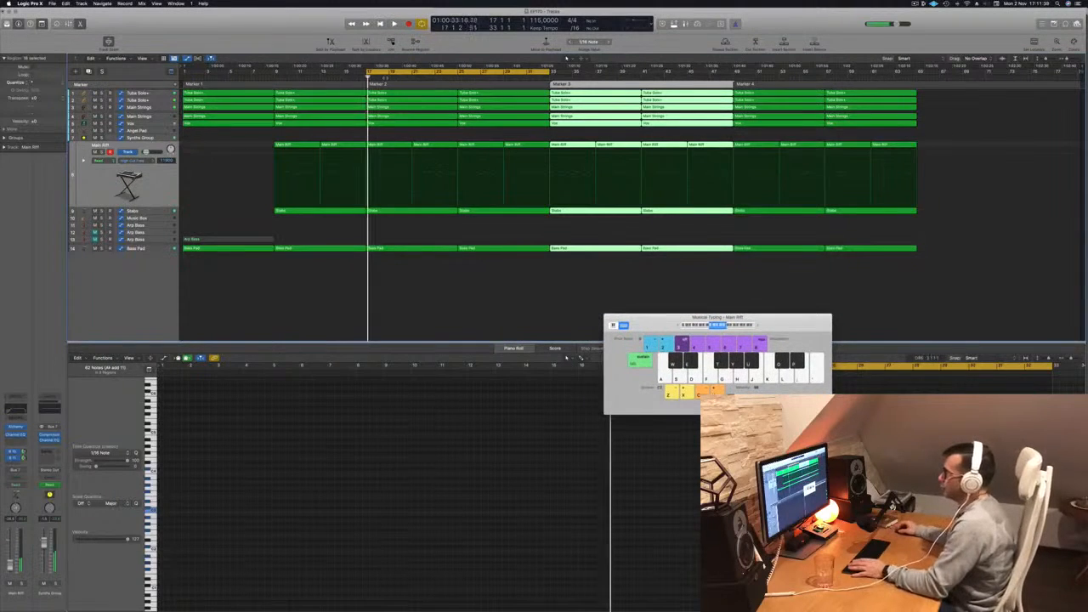
# Extend the cycle range back to bar 1, enlarge the track height, and clear the region selection.
pyautogui.moveTo(368, 71); pyautogui.dragTo(183, 71)
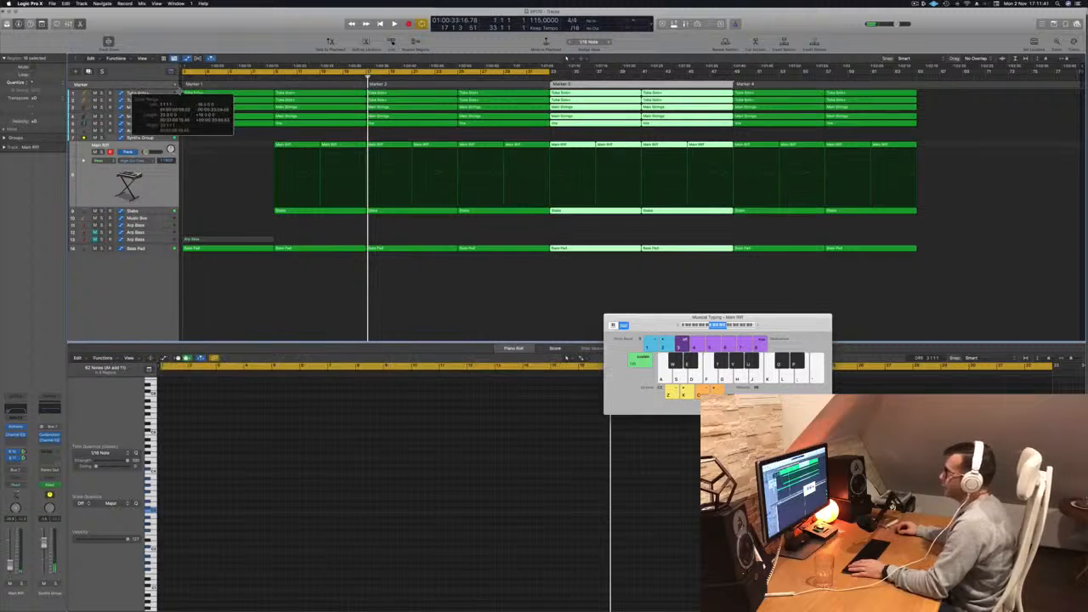
pyautogui.scroll(3, 220, 208)
pyautogui.scroll(2, 219, 208)
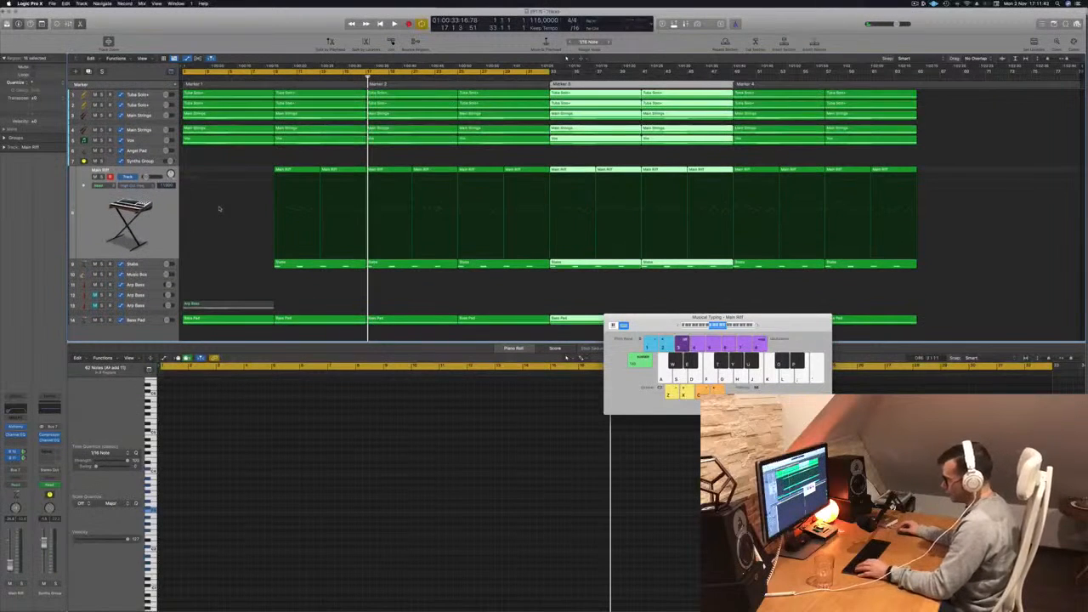
pyautogui.click(226, 260)
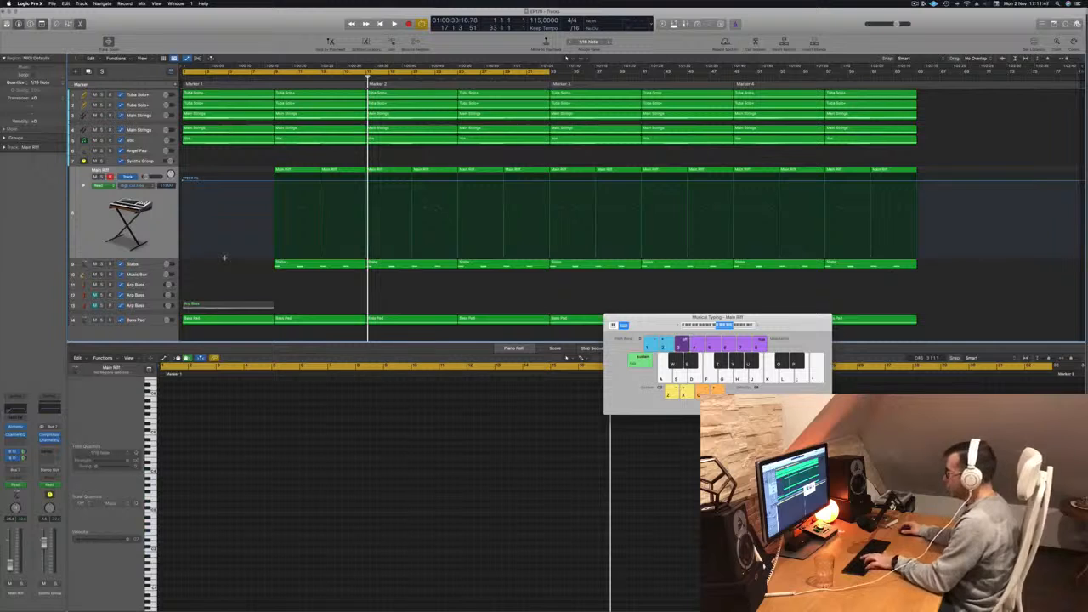
# Close Musical Typing and the lower editor area, and replay the arrangement from the beginning.
pyautogui.press('super+k')
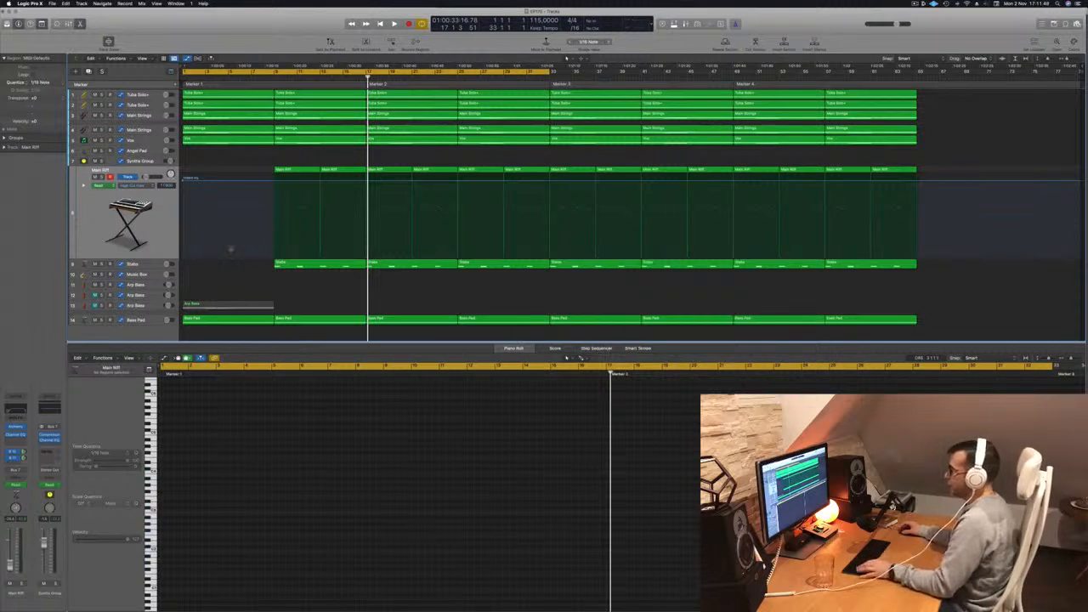
pyautogui.press('x')
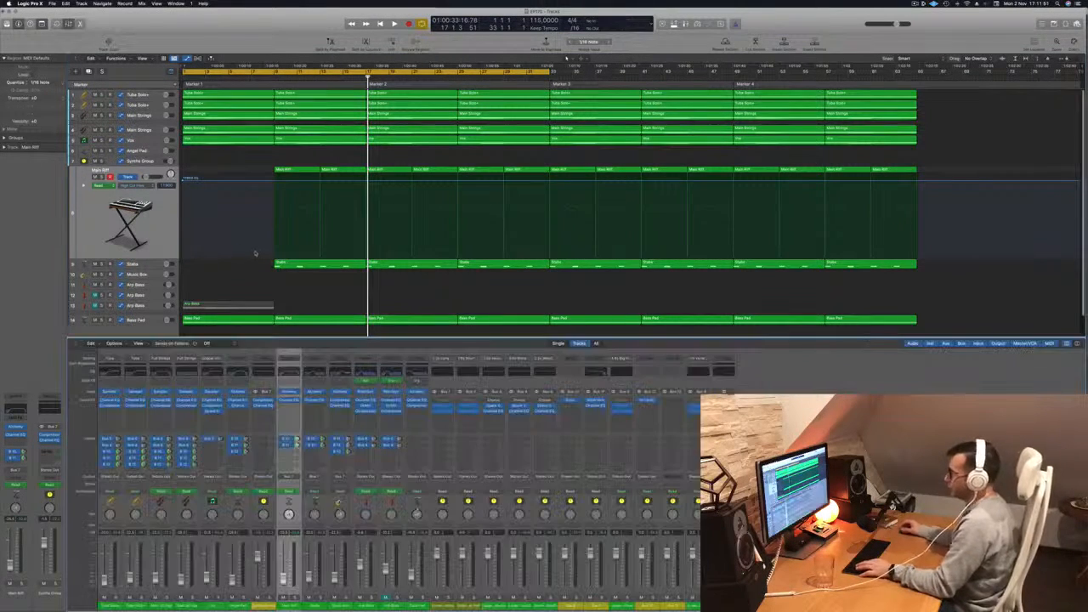
pyautogui.press('x')
pyautogui.press('super+Down')
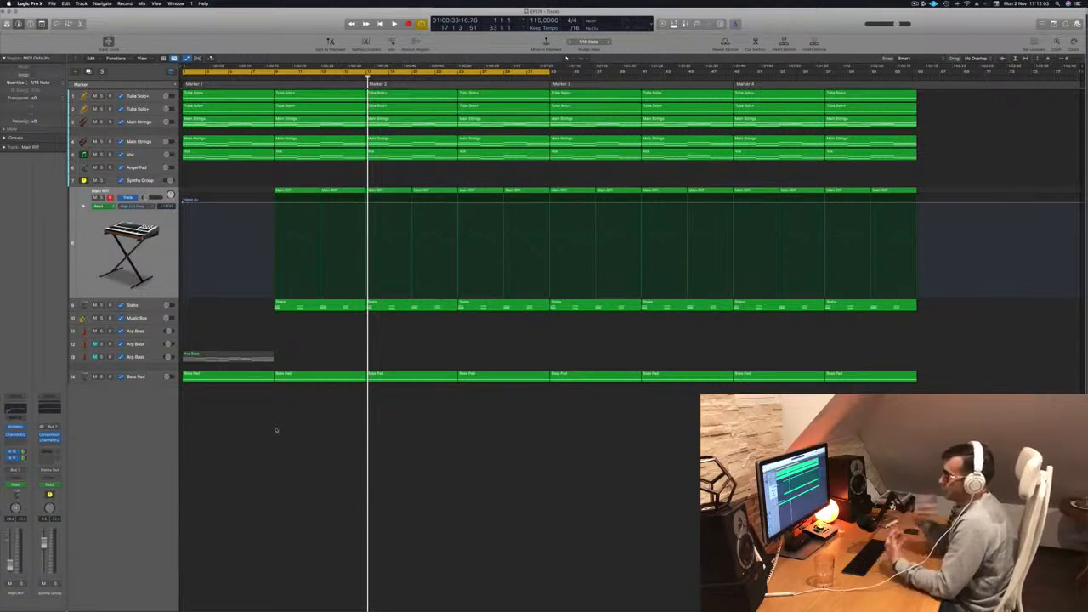
pyautogui.press('Return')
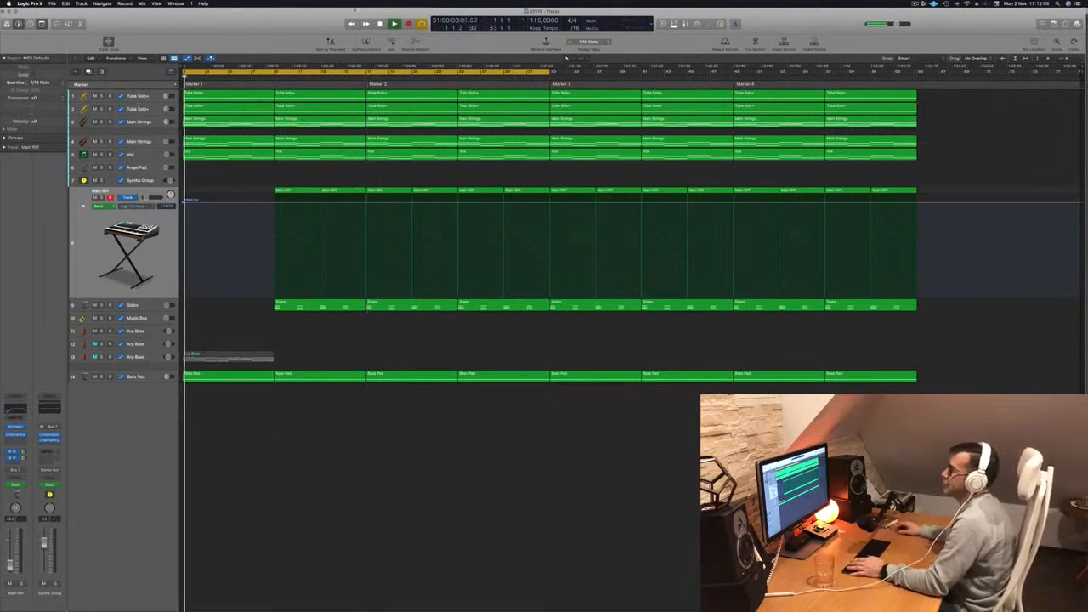
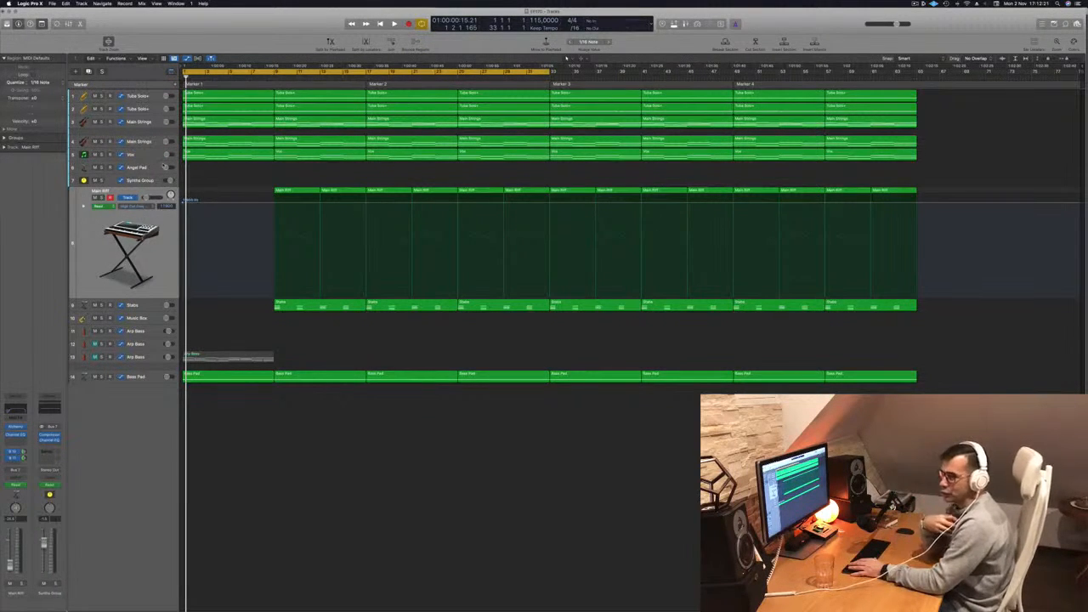
pyautogui.press('space')
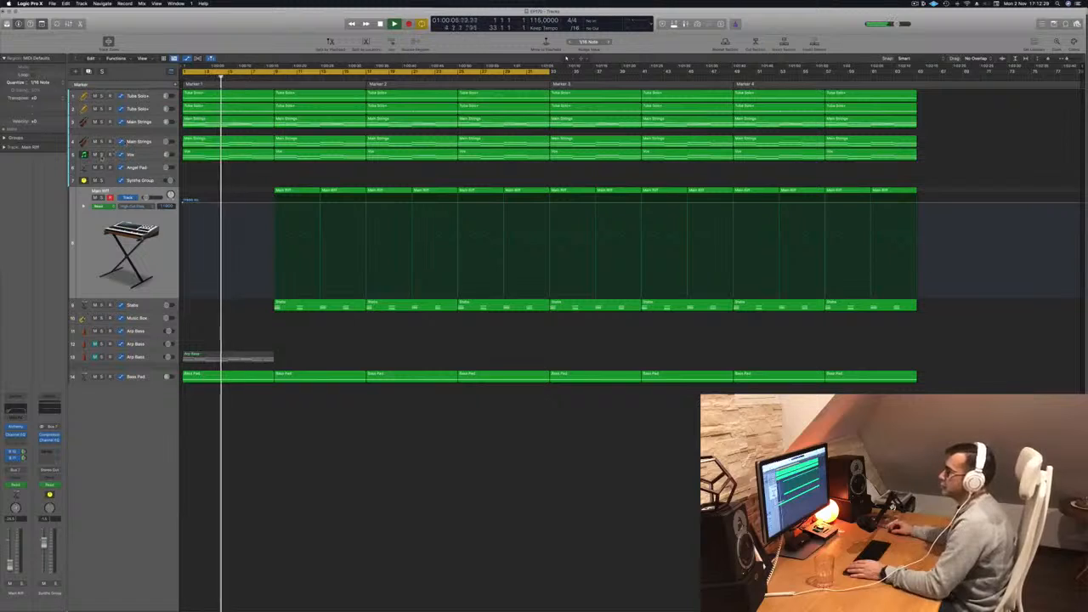
# Select the Vox track, restart playback from the beginning, and show the track's volume automation lane.
pyautogui.click(134, 155)
pyautogui.press('Return')
pyautogui.click(141, 168)
pyautogui.click(93, 181)
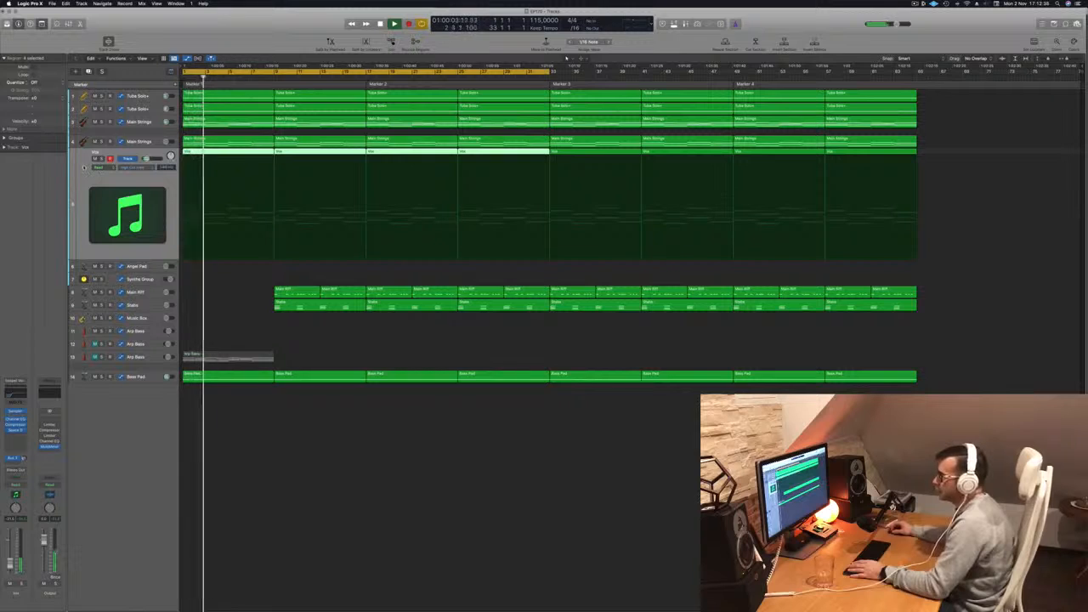
pyautogui.click(83, 169)
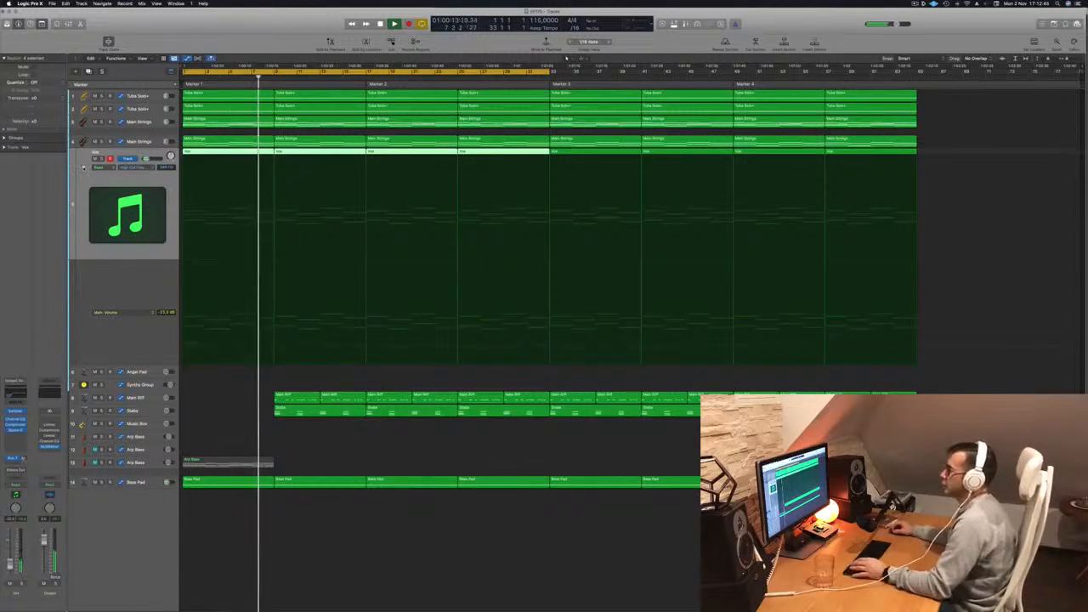
# Collapse the Vox track's extra automation lane and remove the Vox region between bars 9 and 17.
pyautogui.click(83, 168)
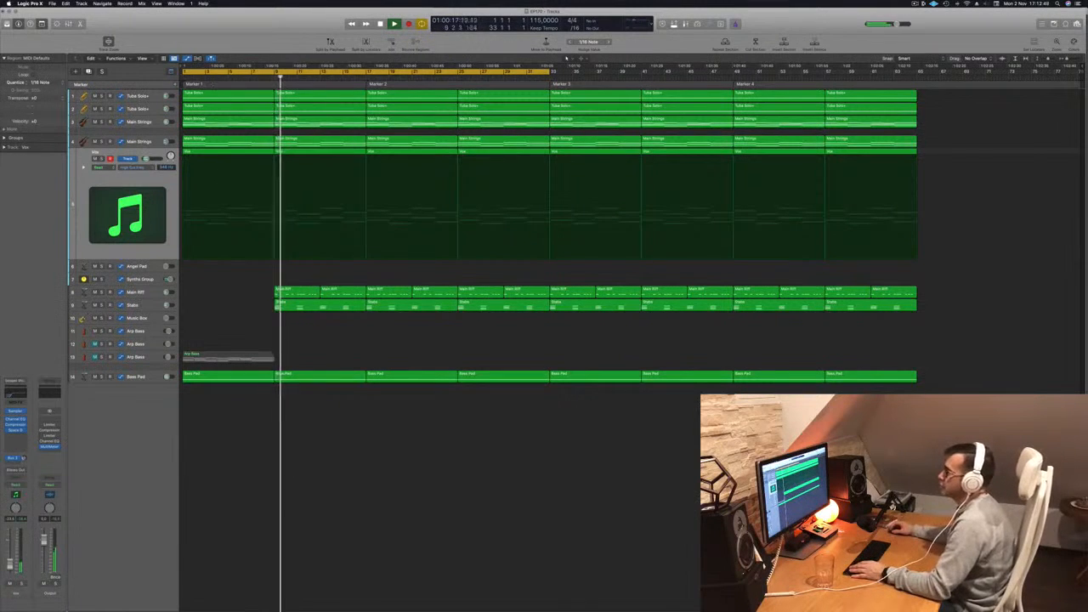
pyautogui.click(148, 97)
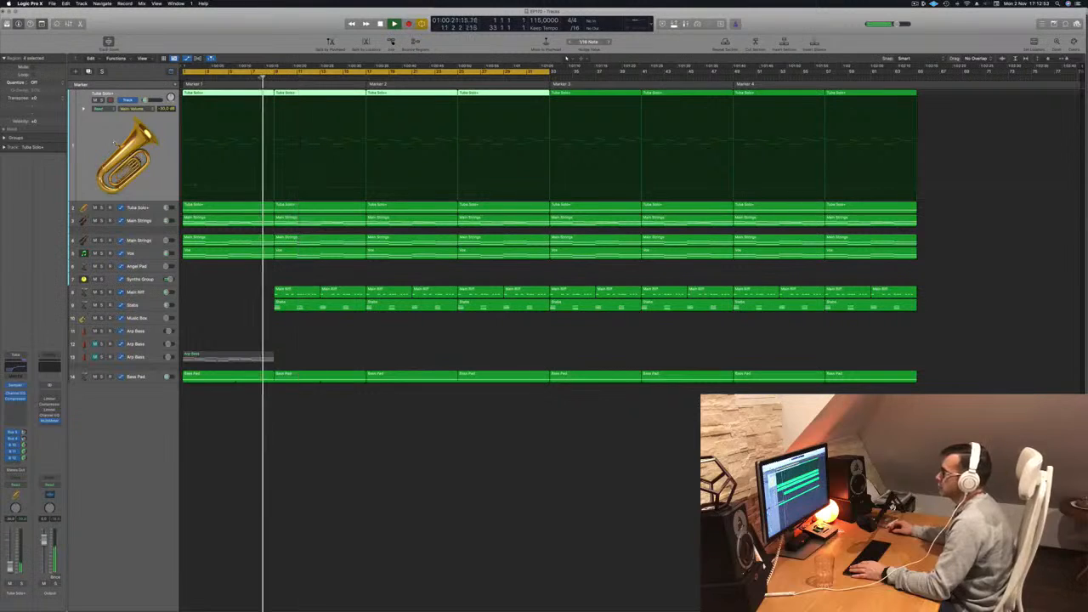
pyautogui.click(295, 253)
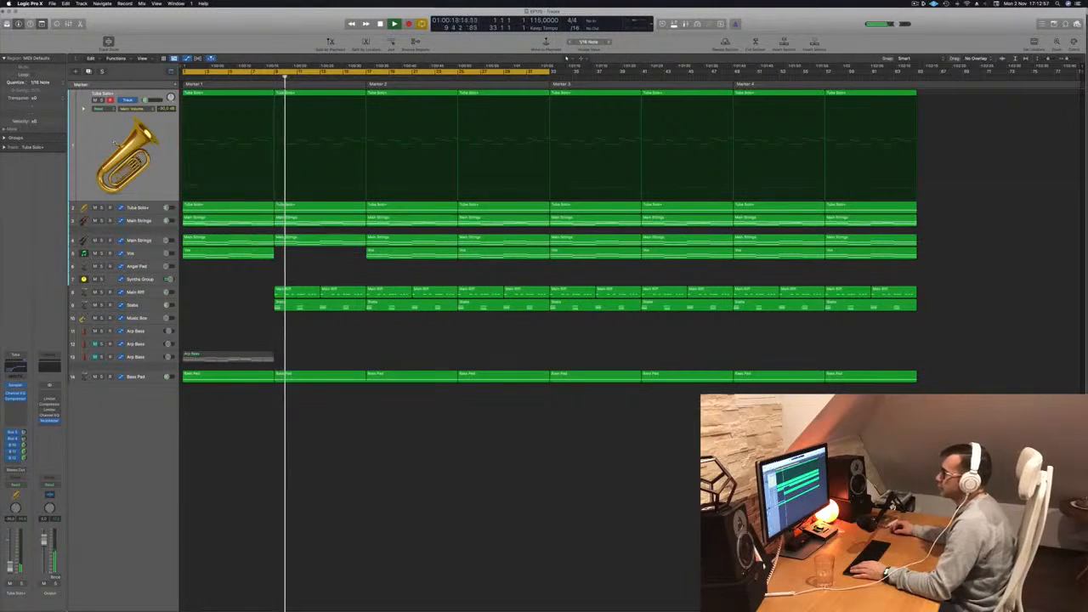
pyautogui.click(145, 252)
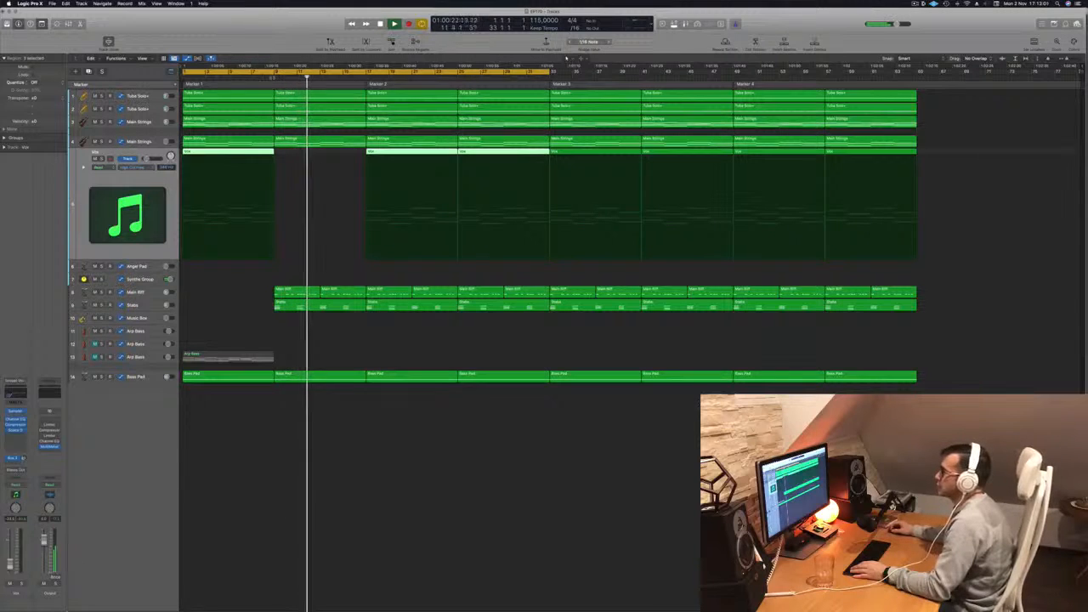
# Delete the regions between bars 9 and 17 on both Tuba Solo tracks.
pyautogui.click(295, 96)
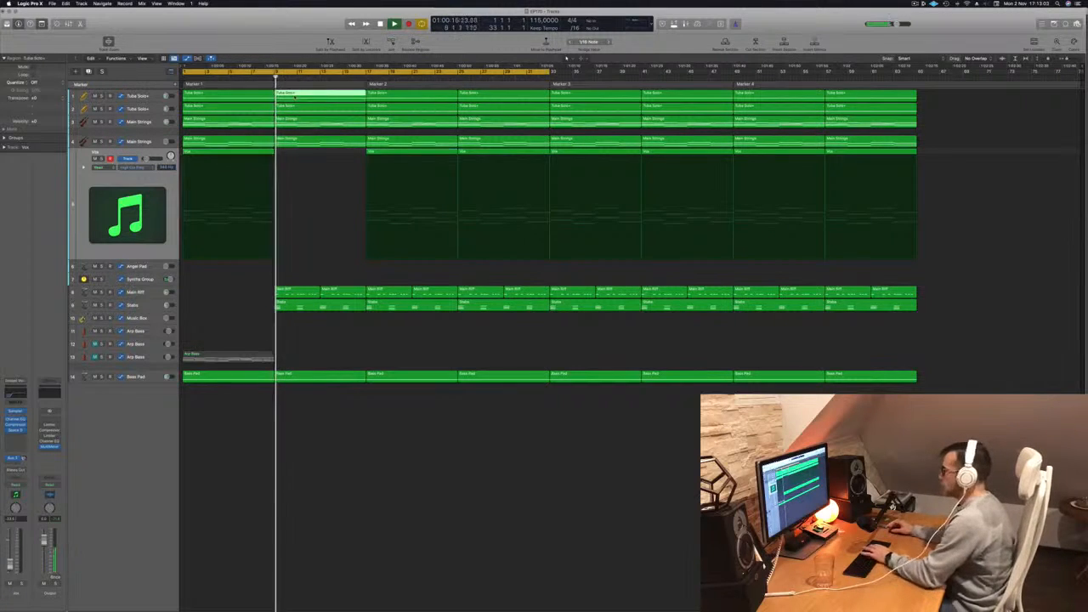
pyautogui.click(305, 106)
pyautogui.press('Delete')
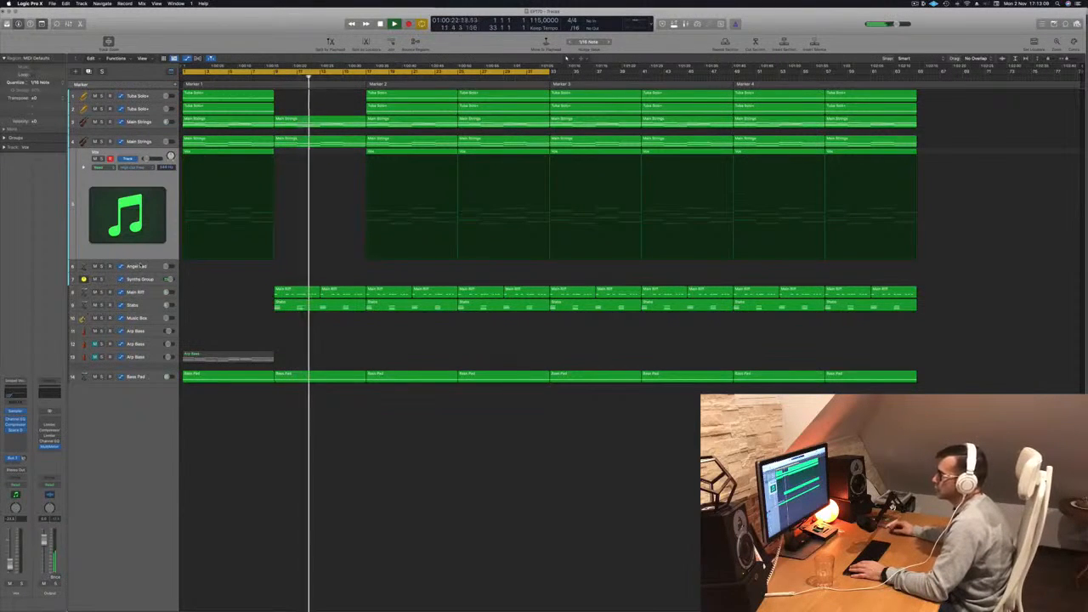
# Select the Angel Pad track, restart playback from the beginning, and open Musical Typing for it.
pyautogui.click(145, 266)
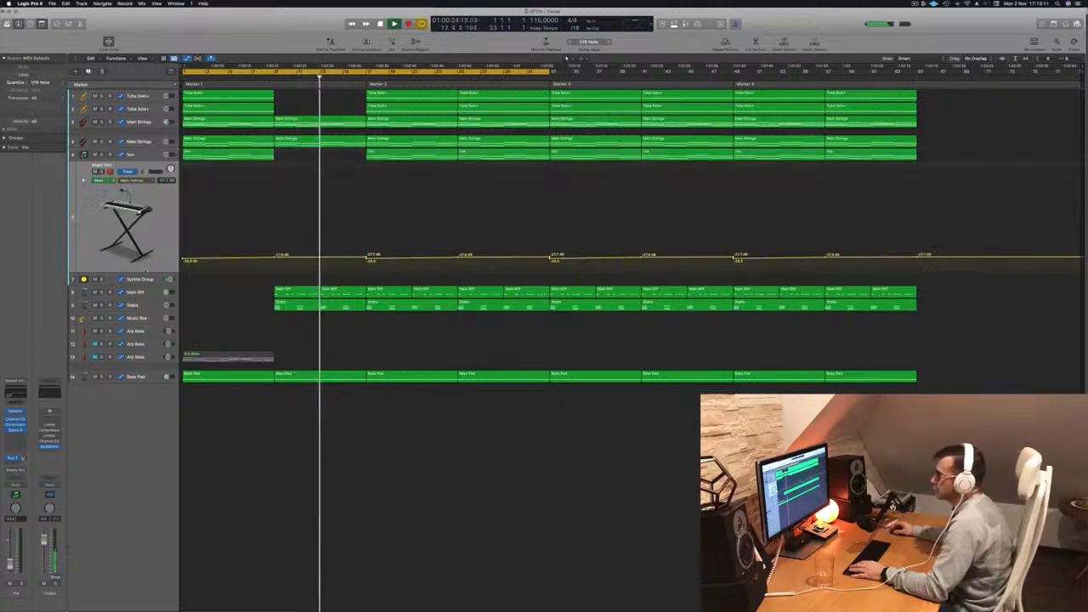
pyautogui.press('Return')
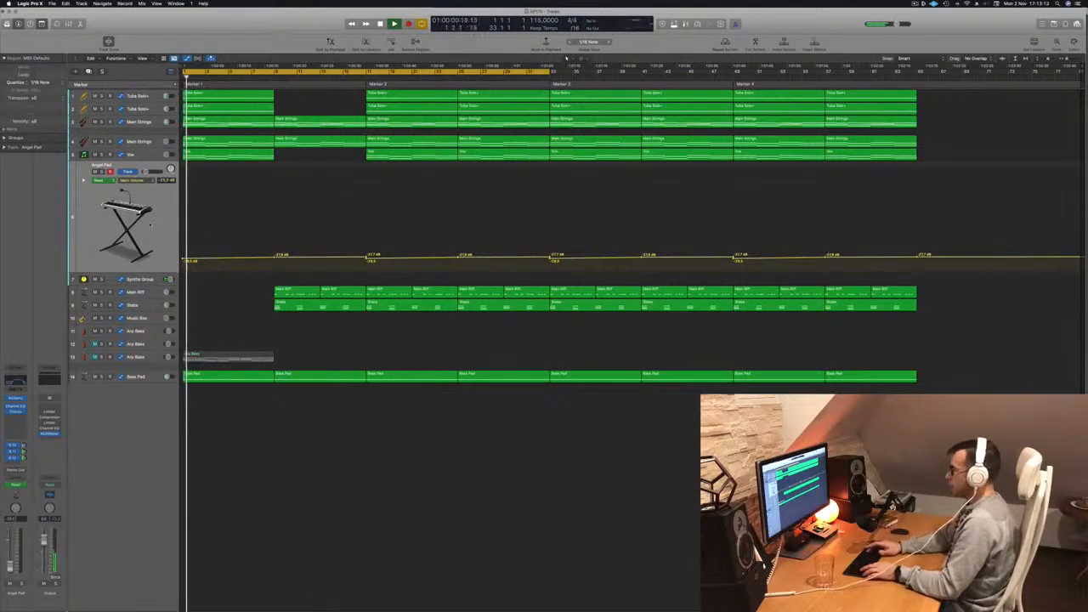
pyautogui.press('a')
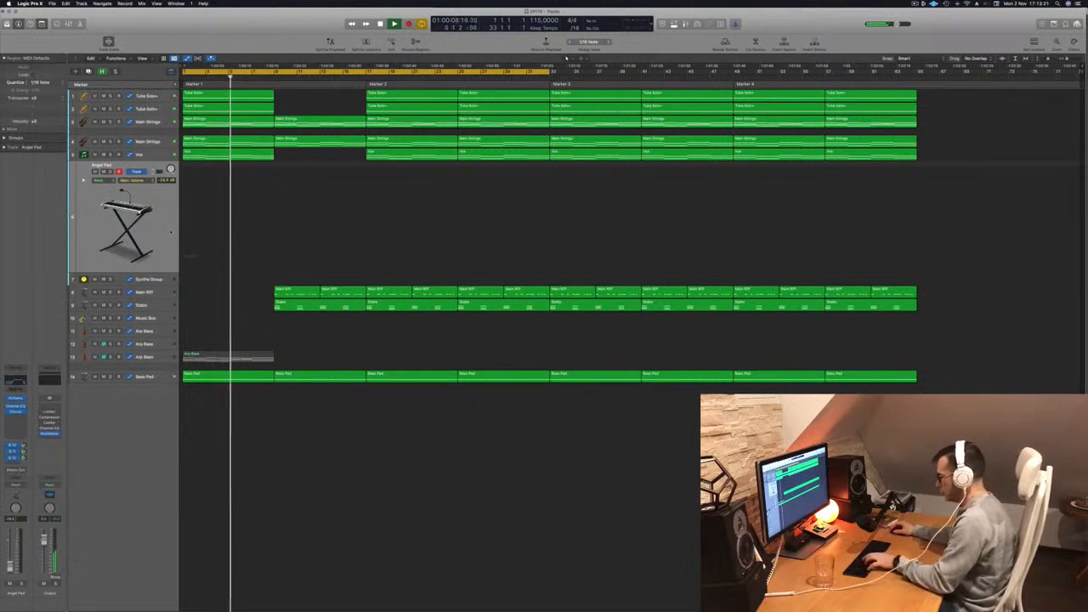
pyautogui.press('super+k')
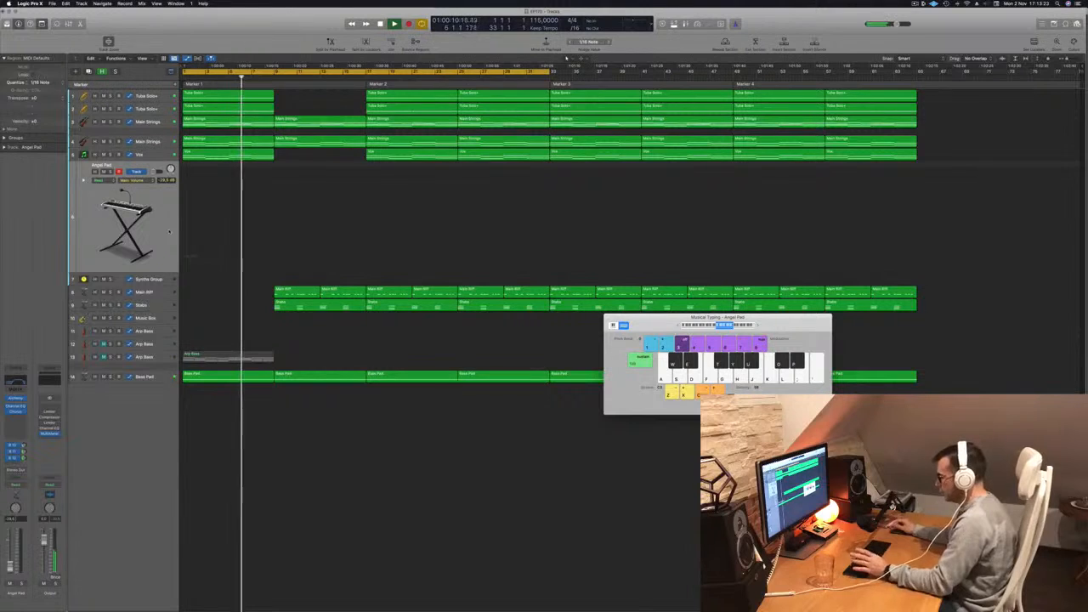
# Try out Angel Pad notes with Musical Typing over the Marker 1 section.
pyautogui.press('t')
pyautogui.press('y')
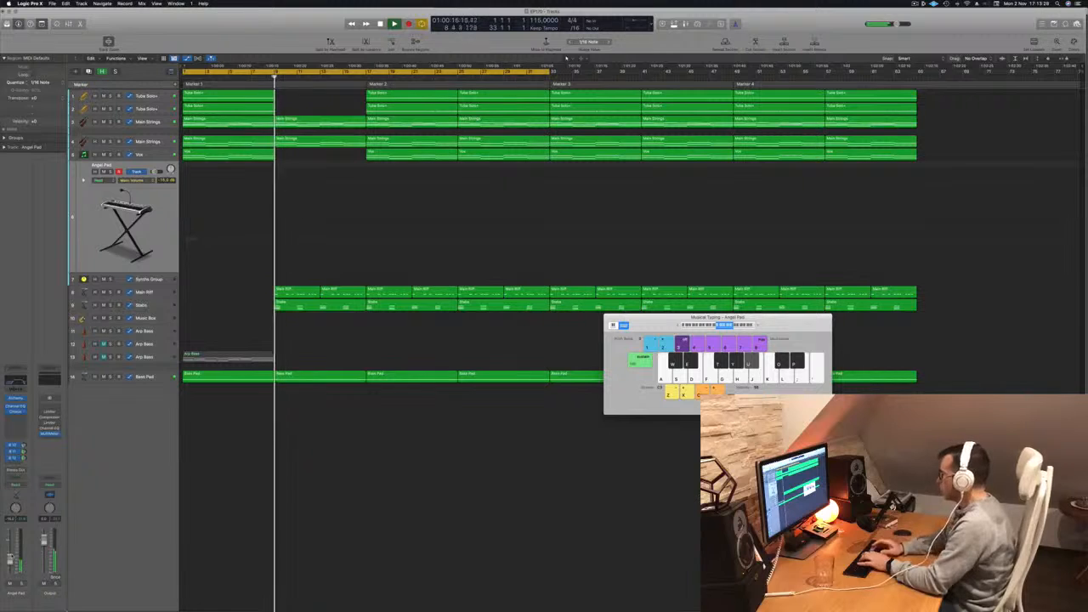
pyautogui.press('y')
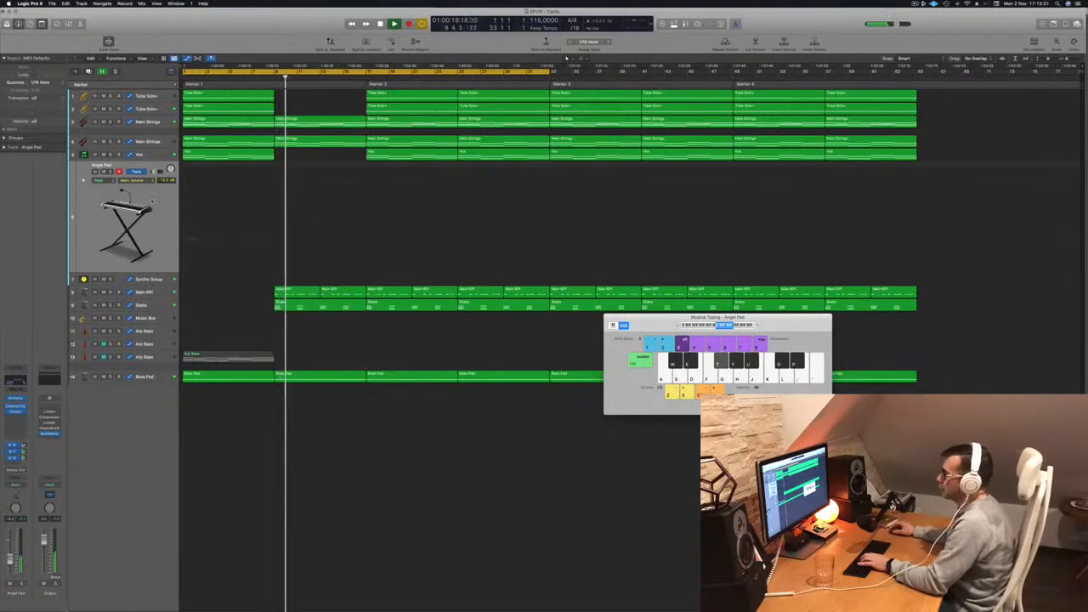
pyautogui.press('y')
pyautogui.press('u')
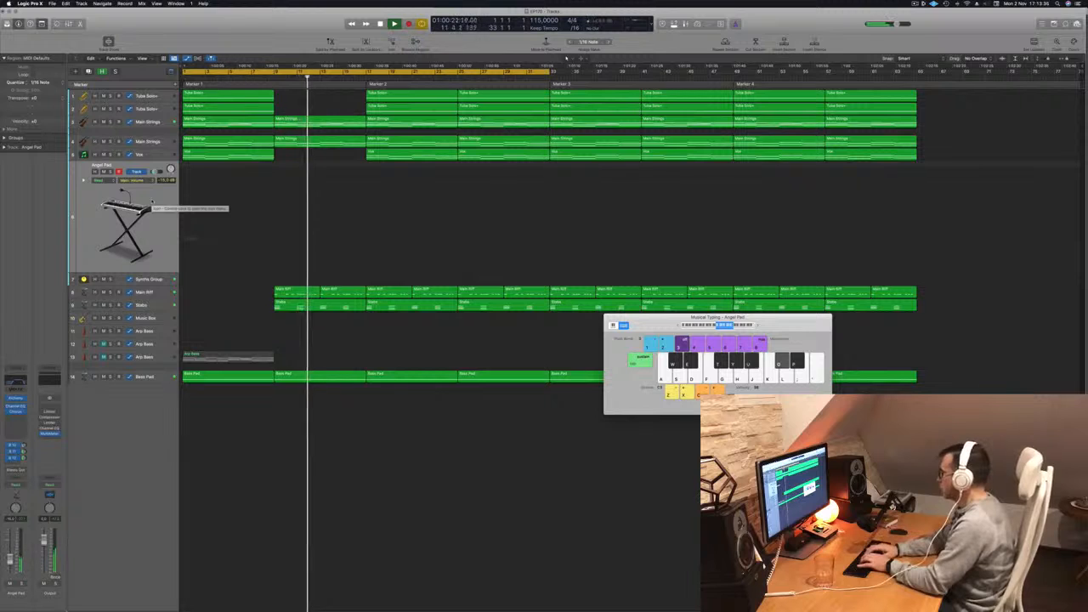
pyautogui.press('o')
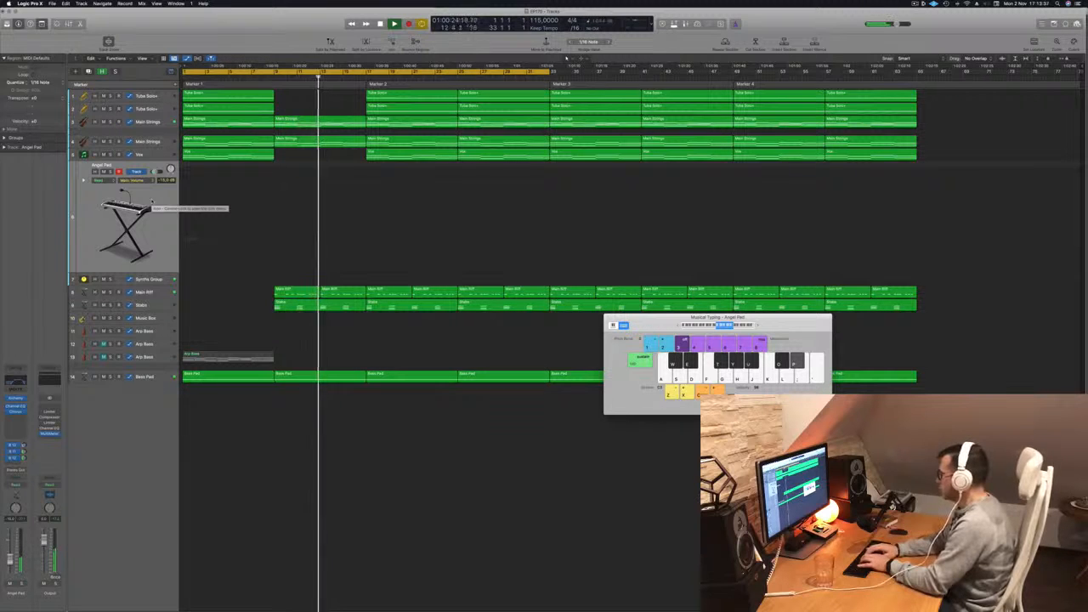
pyautogui.press('p')
pyautogui.press('p')
pyautogui.press('t')
pyautogui.press('y')
pyautogui.press('u')
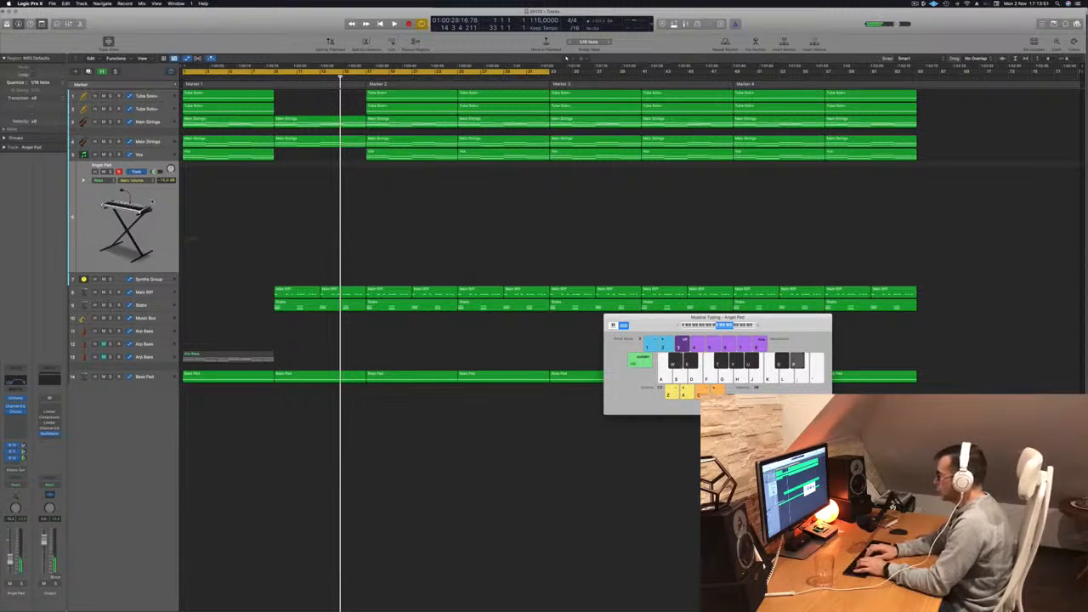
pyautogui.press('i')
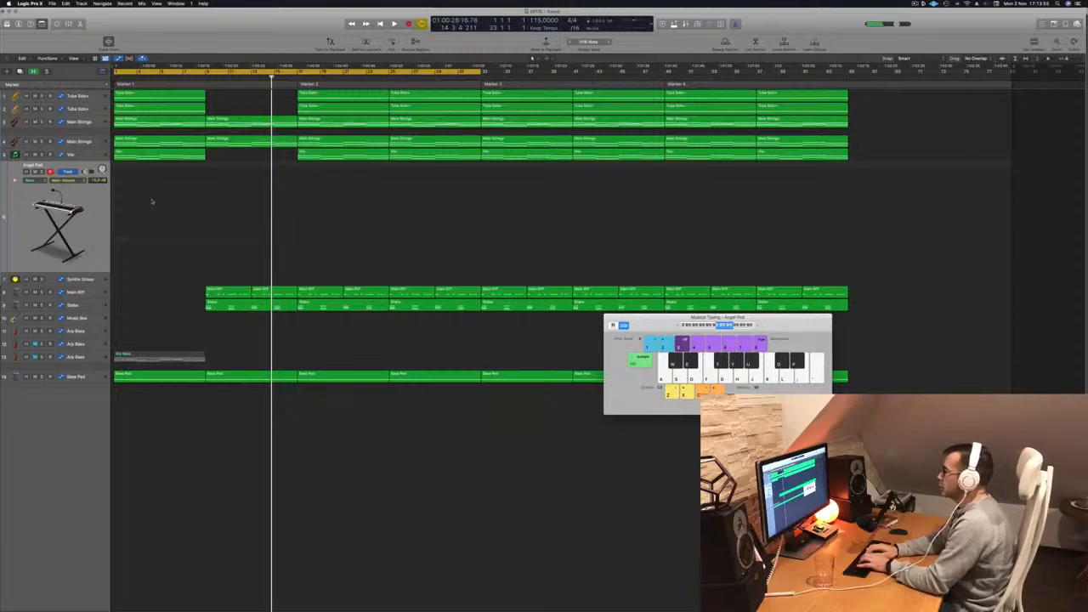
# Restart playback from the beginning and move the cycle range to bars 33 to 65, covering Markers 3 and 4.
pyautogui.press('Return')
pyautogui.press('space')
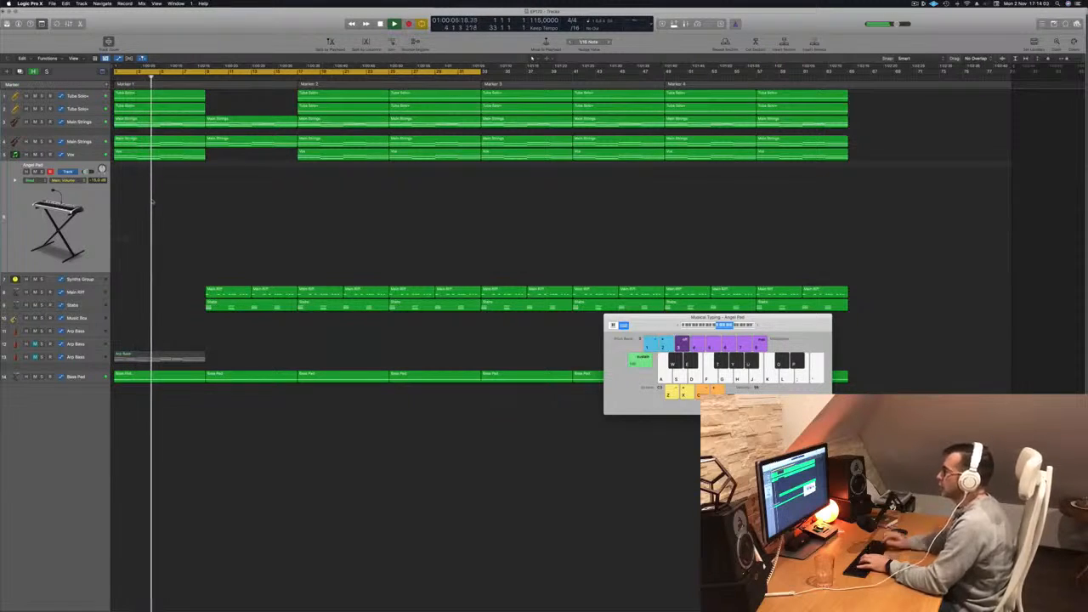
pyautogui.moveTo(412, 72); pyautogui.dragTo(771, 75)
# Delete the first two Main Riff regions under Marker 3 and play from that marker.
pyautogui.click(510, 292)
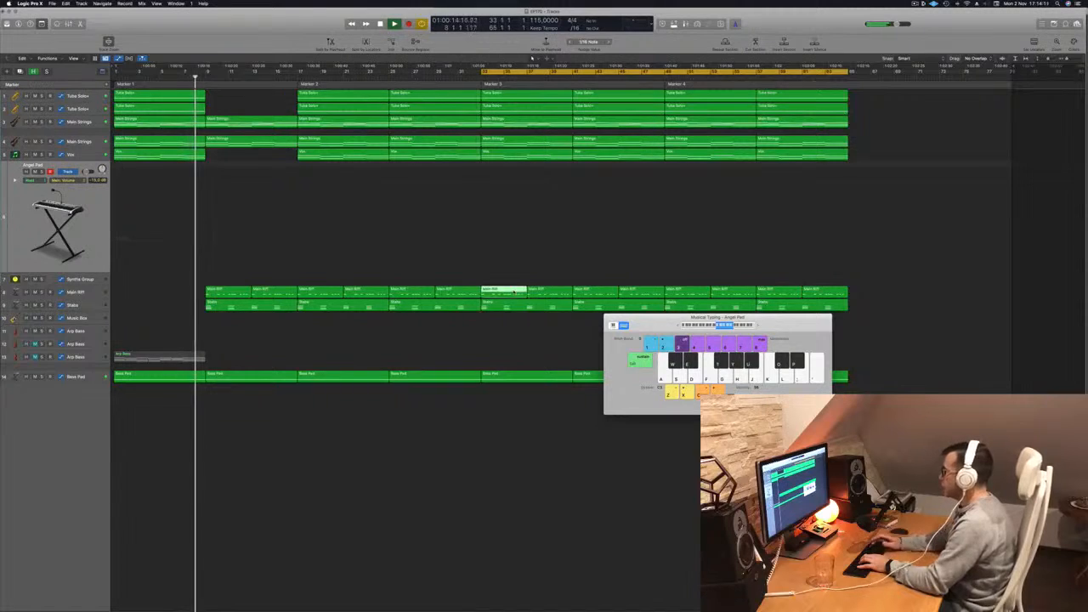
pyautogui.press('Delete')
pyautogui.press('space')
pyautogui.click(541, 293)
pyautogui.press('Delete')
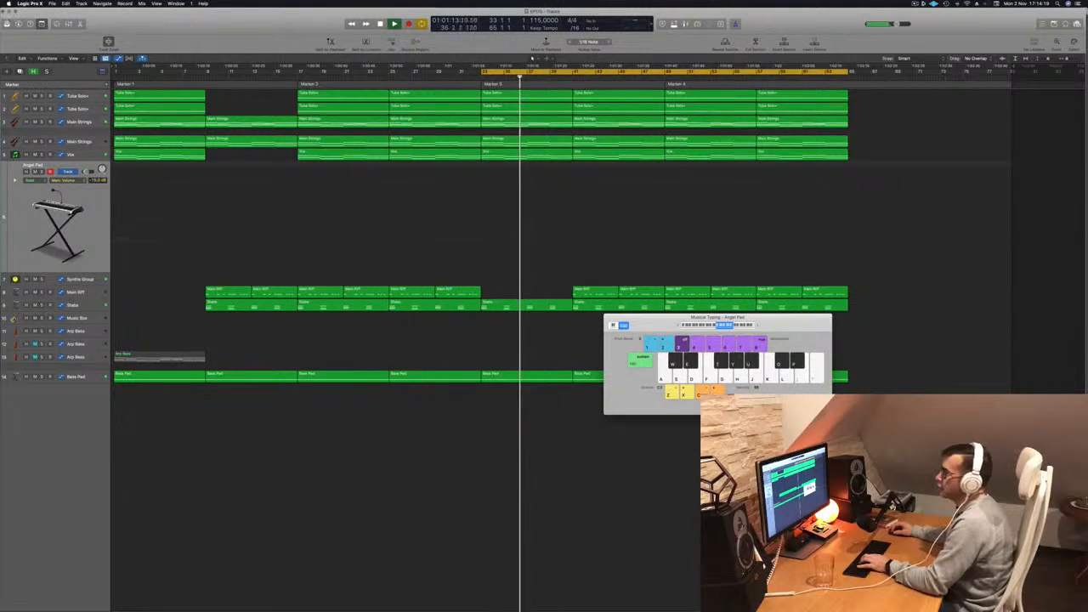
# Open and close the Library, and bring back the Inspector for the Angel Pad track.
pyautogui.press('y')
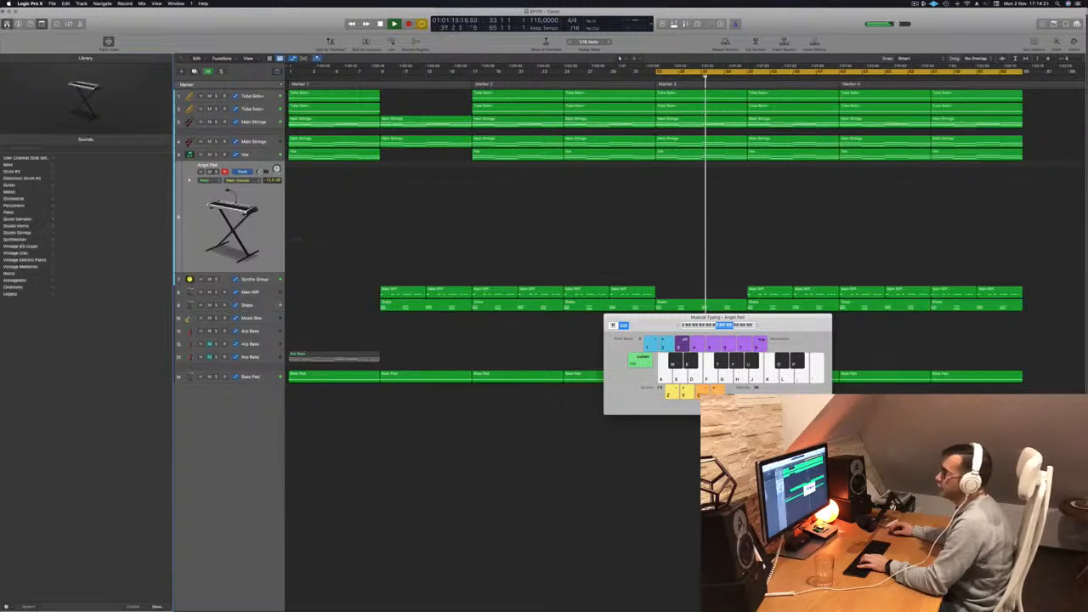
pyautogui.press('y')
pyautogui.press('i')
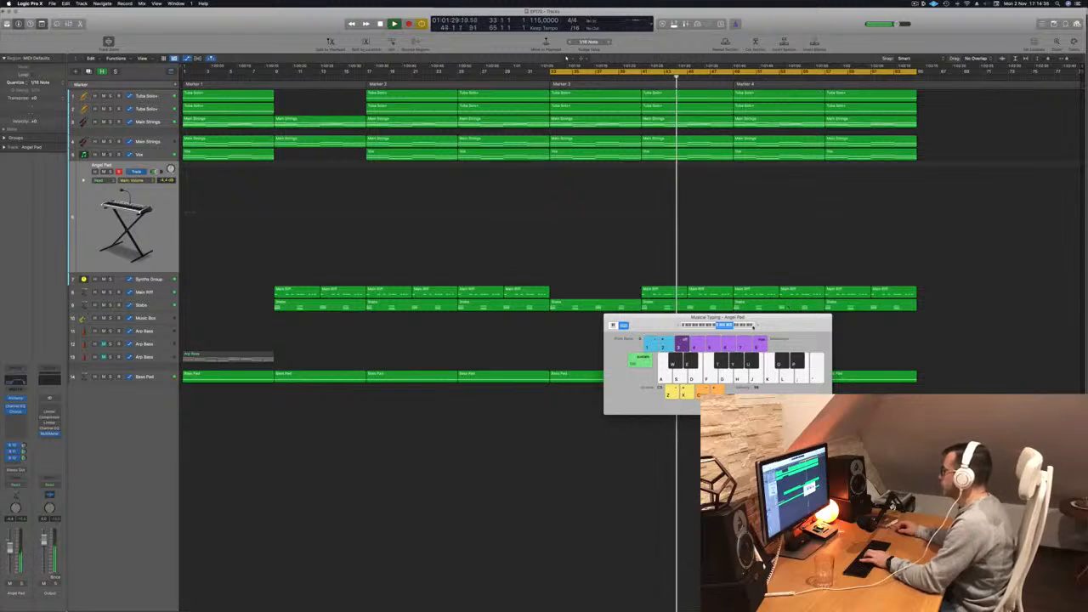
# Shift Musical Typing to a higher octave range and record a short Angel Pad take around bar 46.
pyautogui.click(756, 325)
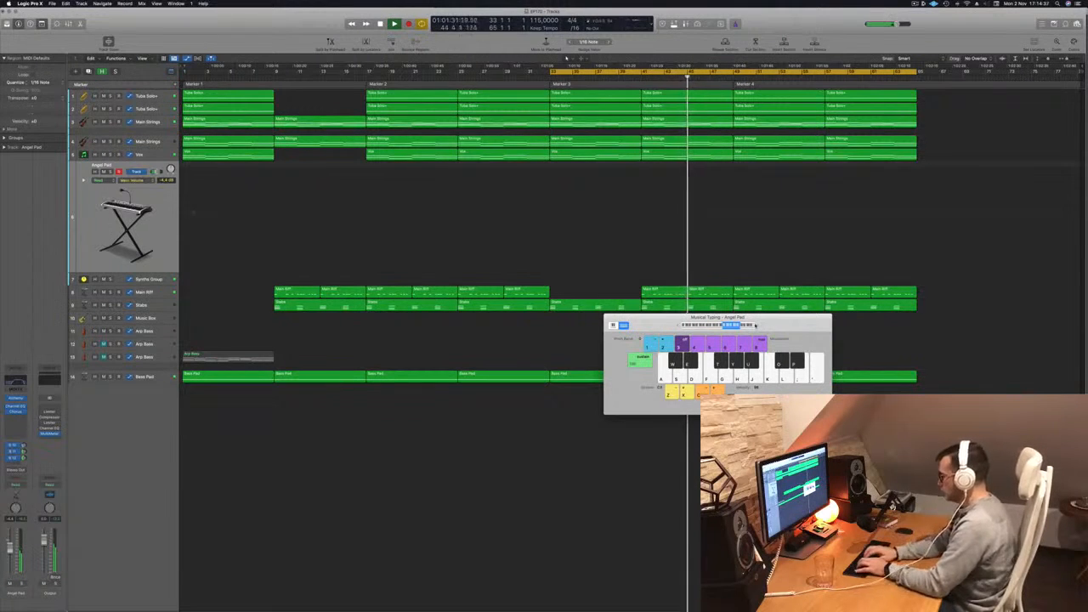
pyautogui.press('r')
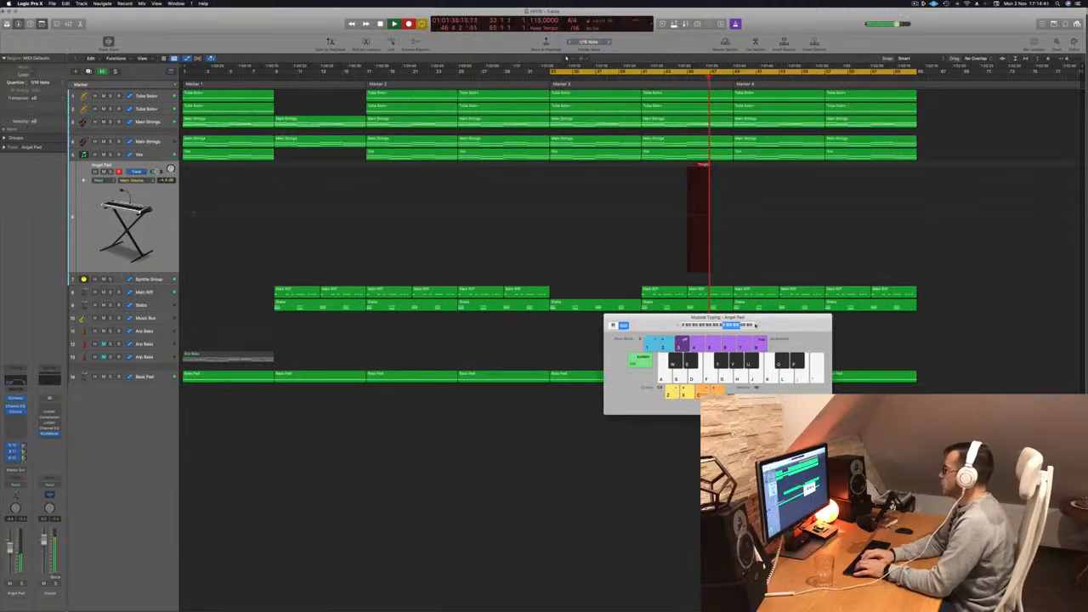
pyautogui.press('space')
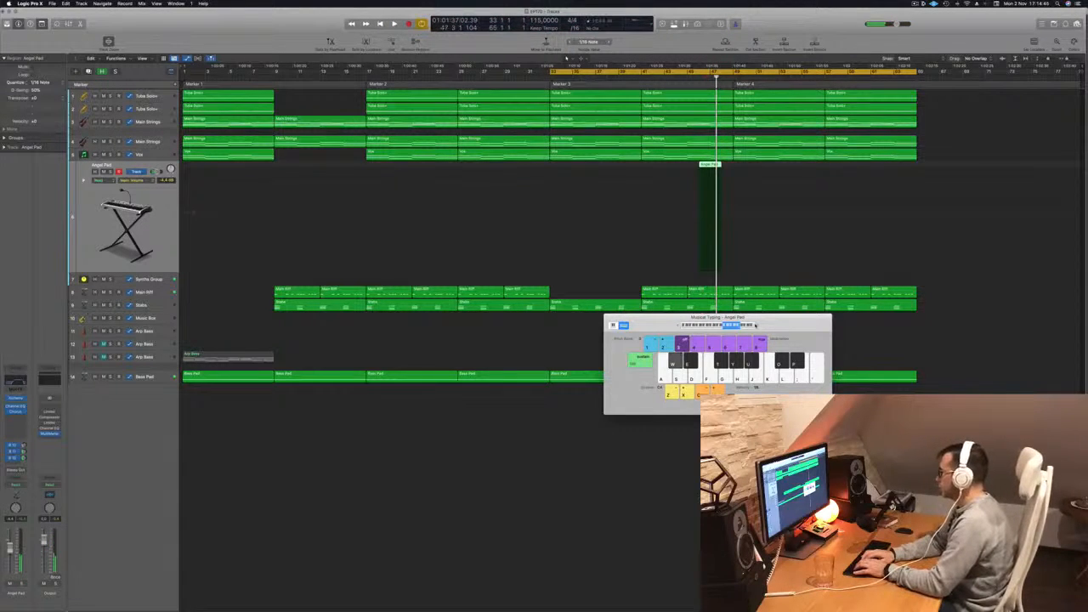
# Replay from Marker 3, shift Musical Typing back to the lower octave range, and record a short Angel Pad take at bar 40.
pyautogui.press('space')
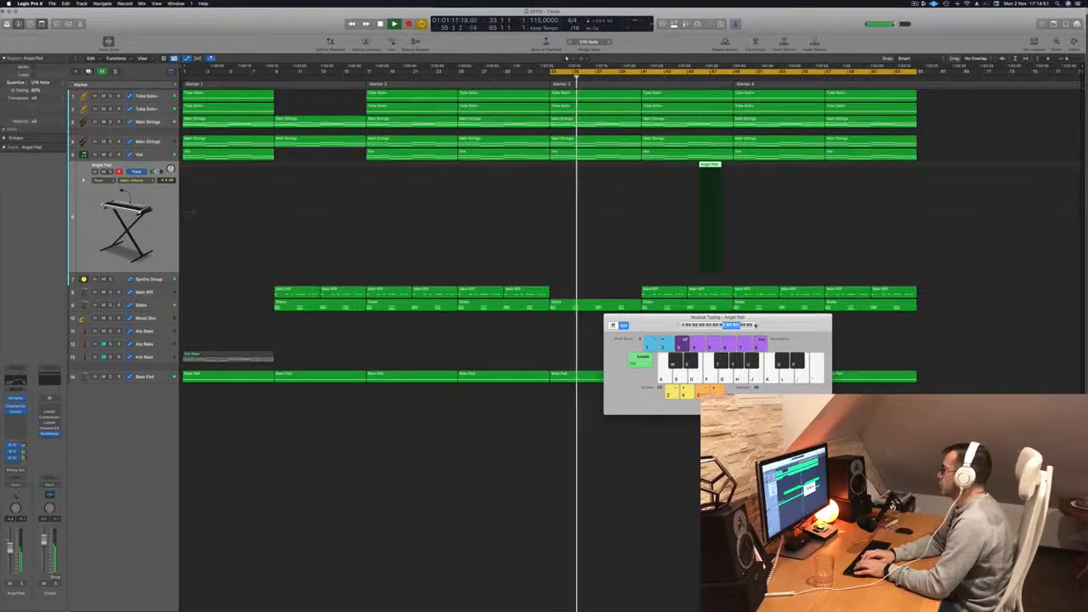
pyautogui.click(673, 324)
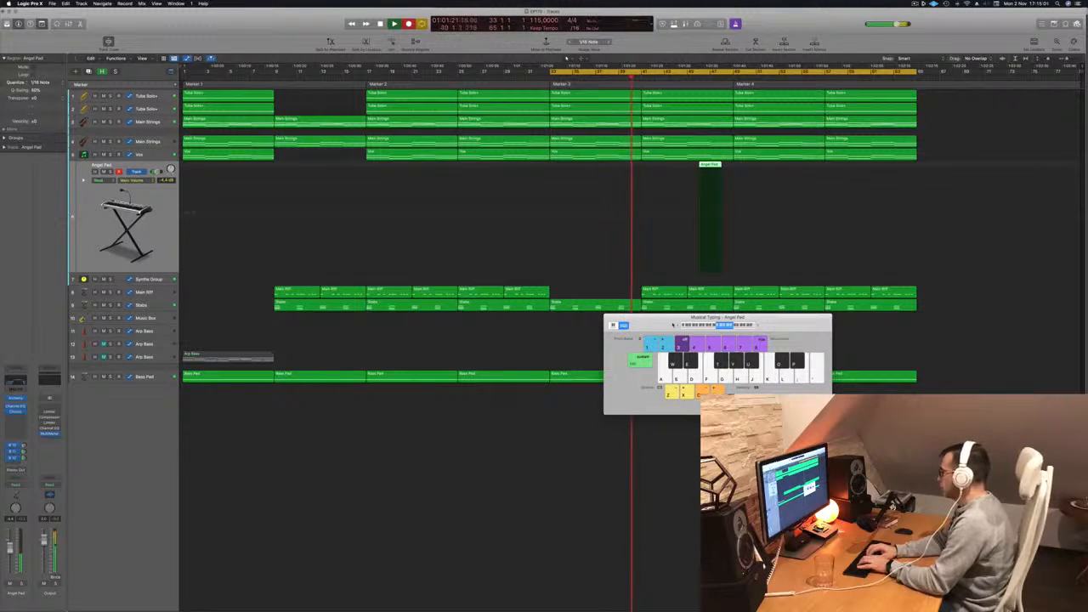
pyautogui.press('u')
pyautogui.press('space')
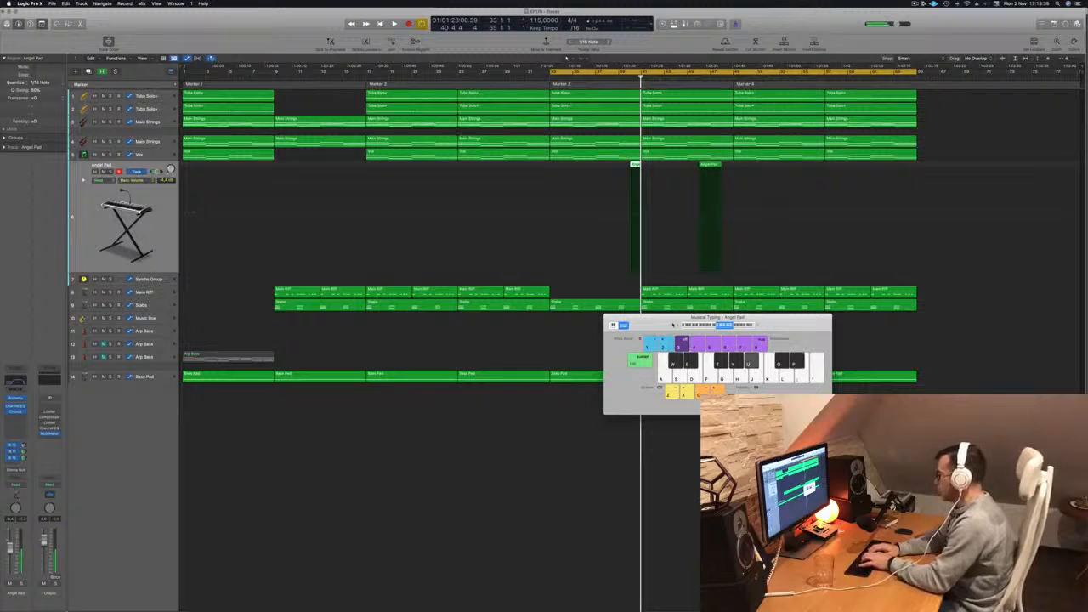
# Play the arrangement from Marker 3 and try out an Angel Pad melody over it with Musical Typing.
pyautogui.press('space')
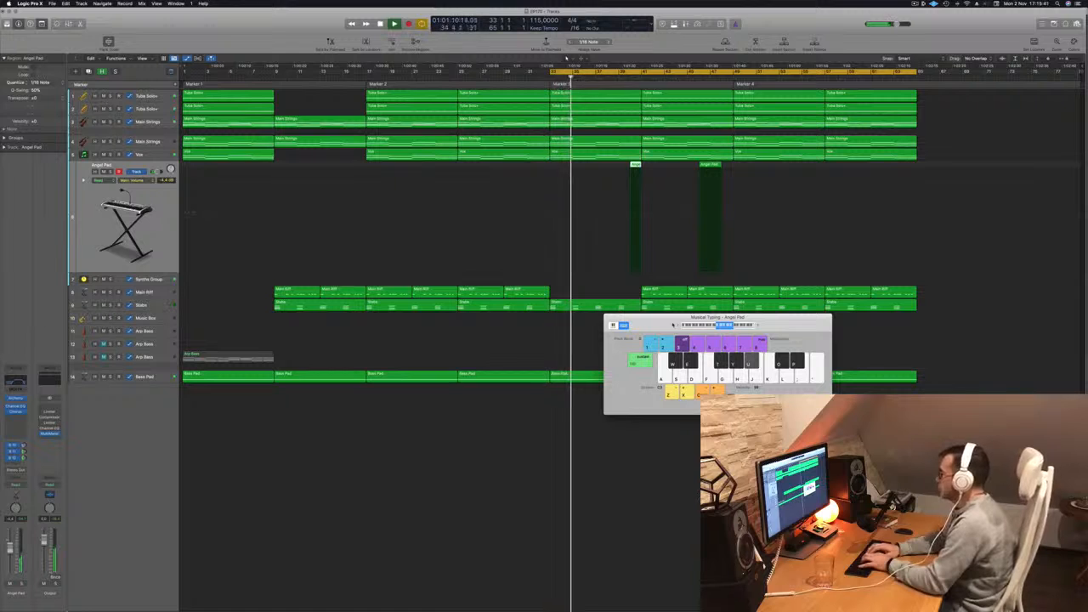
pyautogui.press('o')
pyautogui.press('t')
pyautogui.press('y')
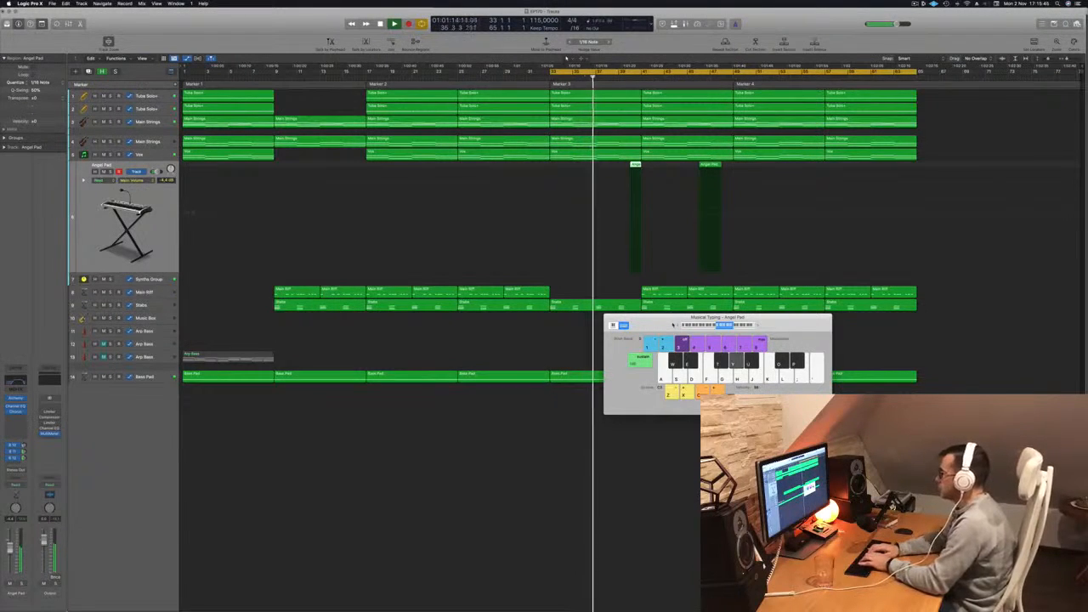
pyautogui.press('p')
pyautogui.press('o')
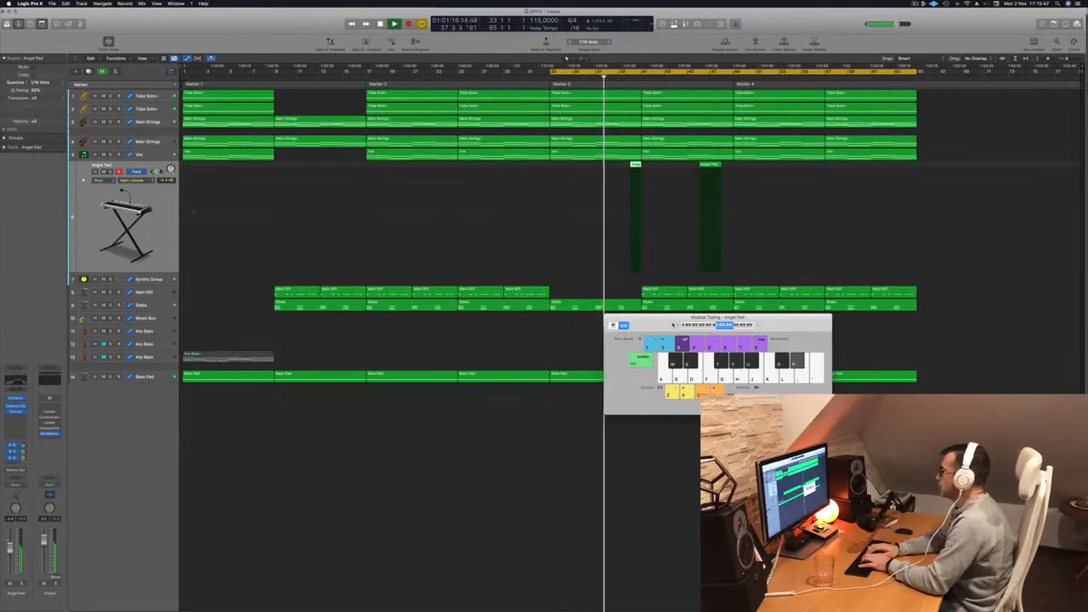
pyautogui.press('u')
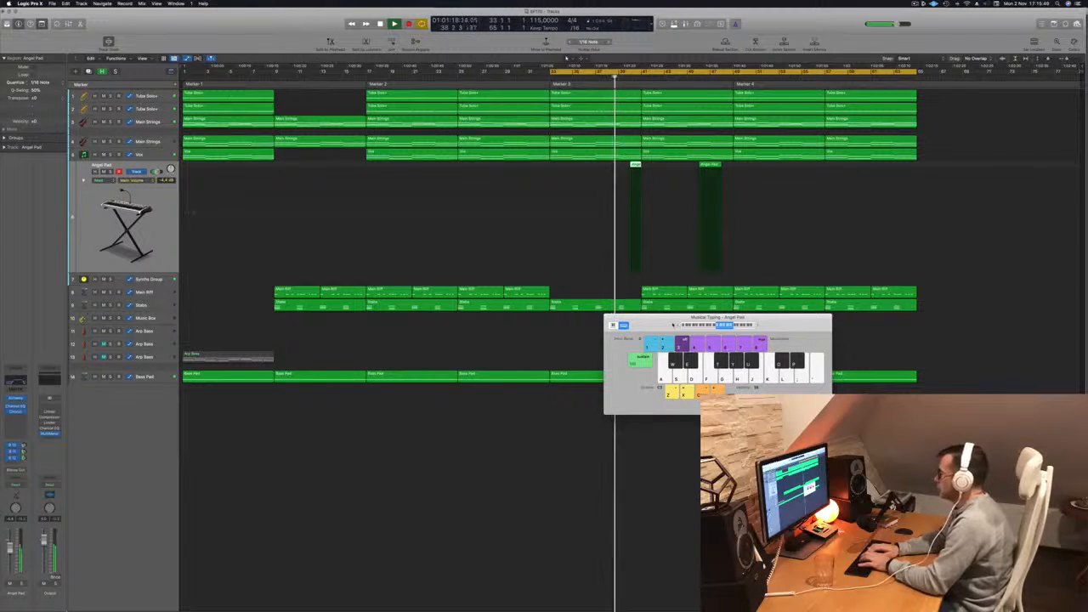
pyautogui.press('t')
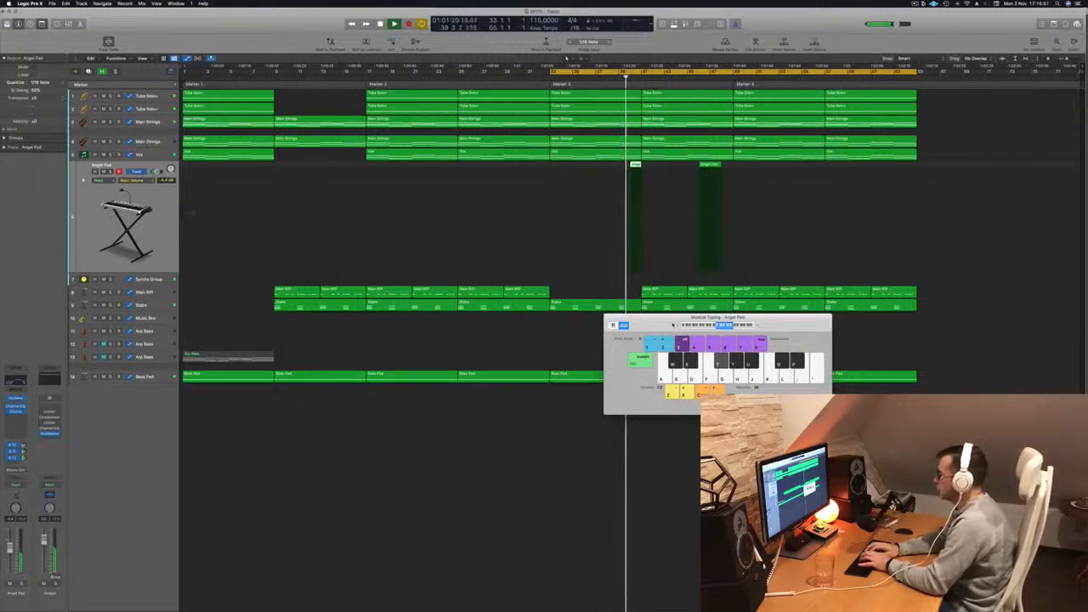
pyautogui.press('u')
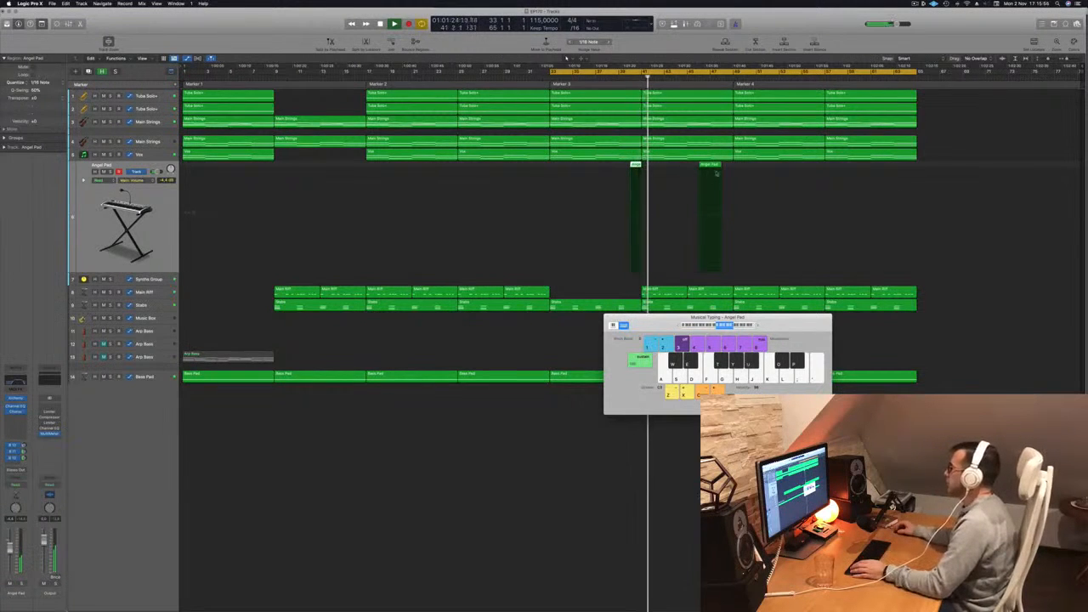
# Delete both short Angel Pad takes and all Main Riff regions from bar 41 onward.
pyautogui.press('Delete')
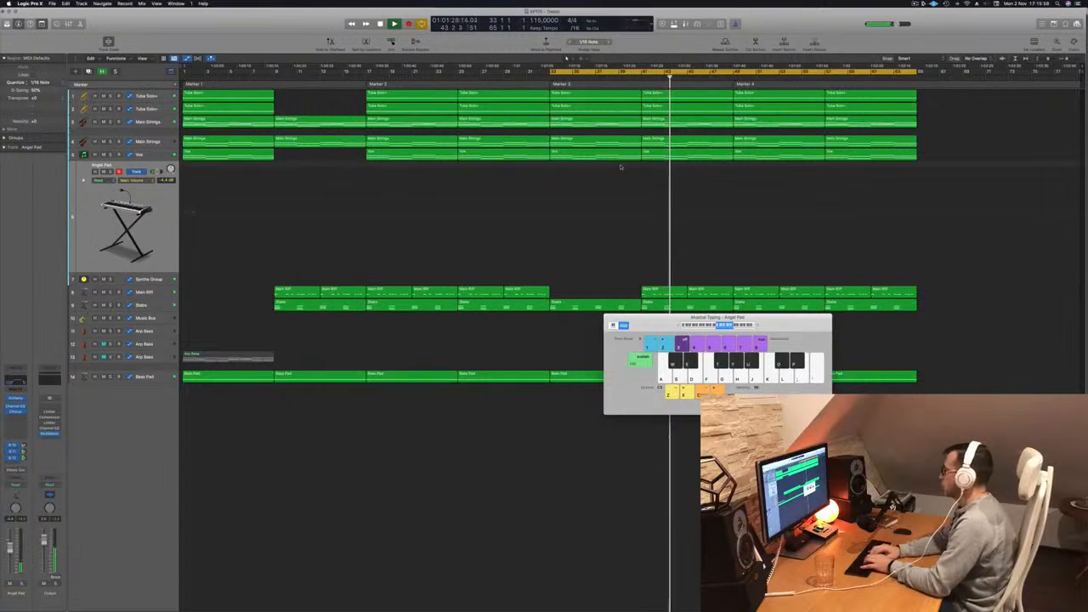
pyautogui.moveTo(626, 287); pyautogui.dragTo(933, 291)
pyautogui.press('Delete')
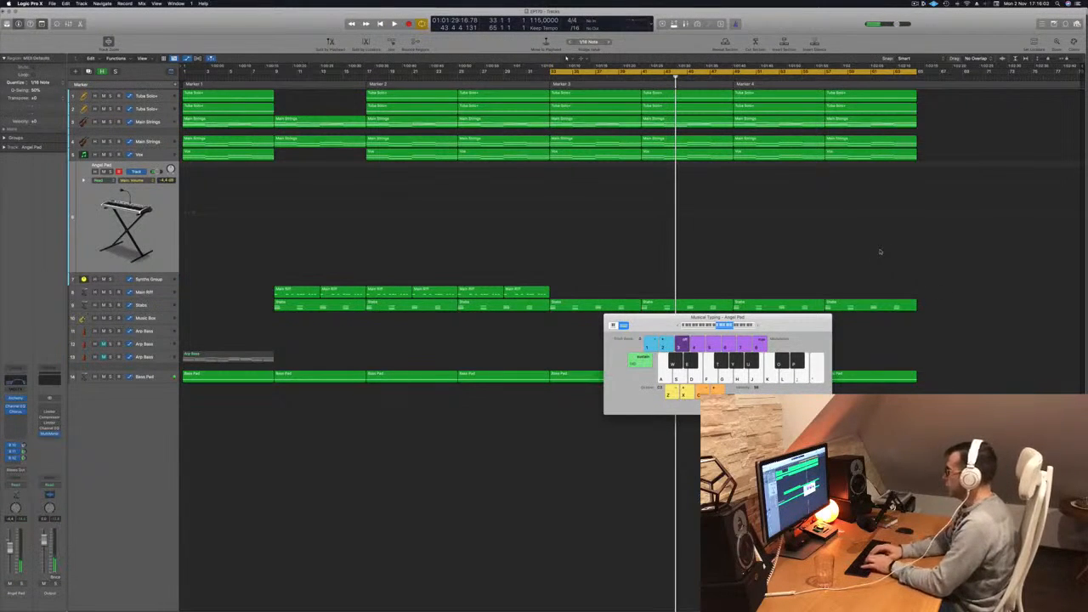
# Delete the Vox region and both Tuba Solo regions between bars 33 and 41 at Marker 3.
pyautogui.press('space')
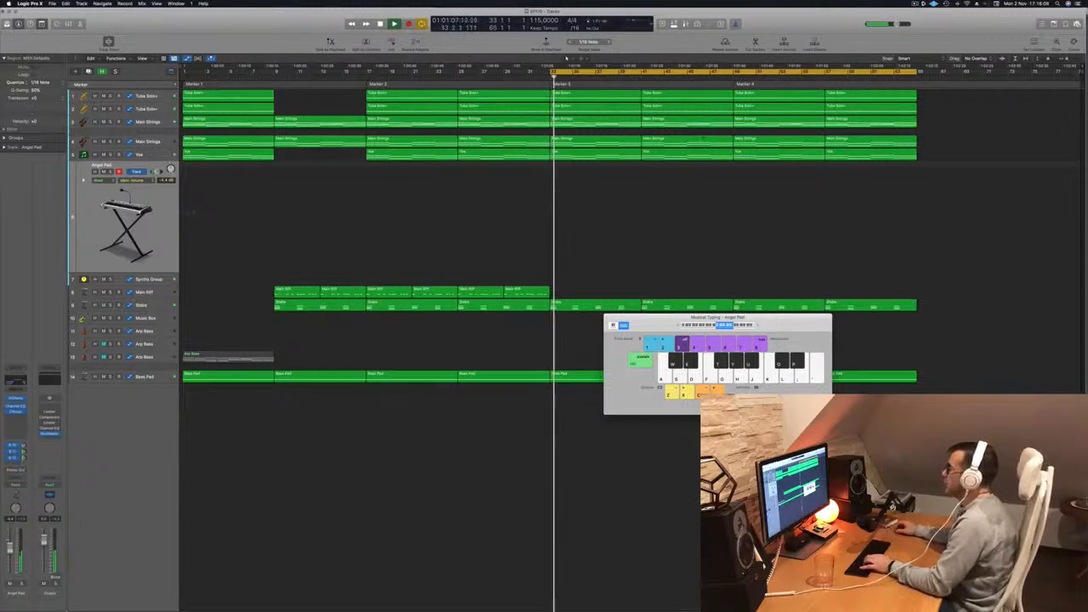
pyautogui.click(601, 158)
pyautogui.press('Delete')
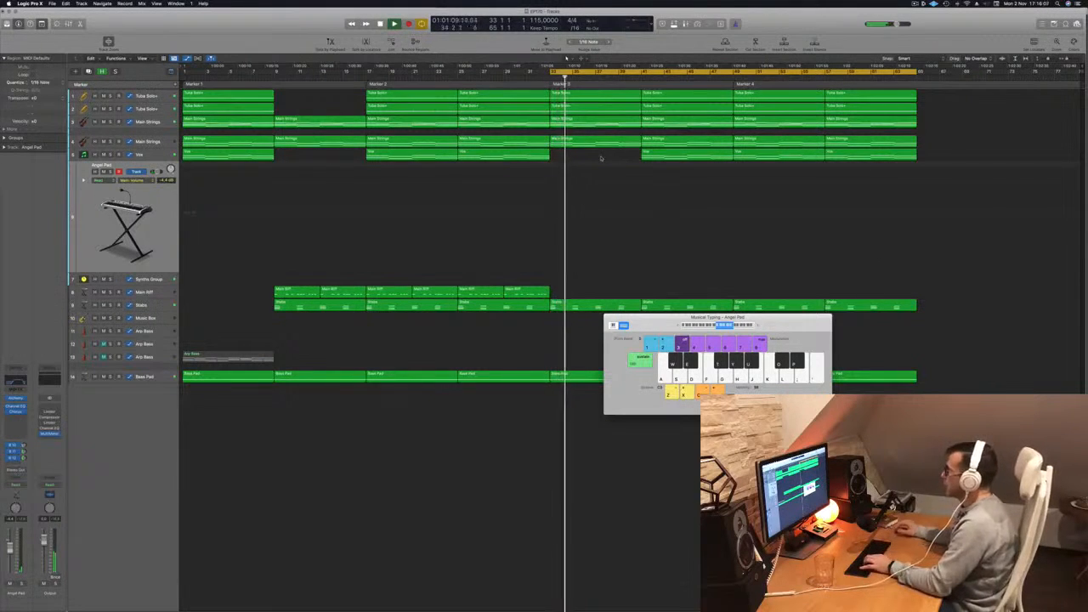
pyautogui.click(608, 96)
pyautogui.press('Delete')
pyautogui.click(614, 106)
pyautogui.press('Delete')
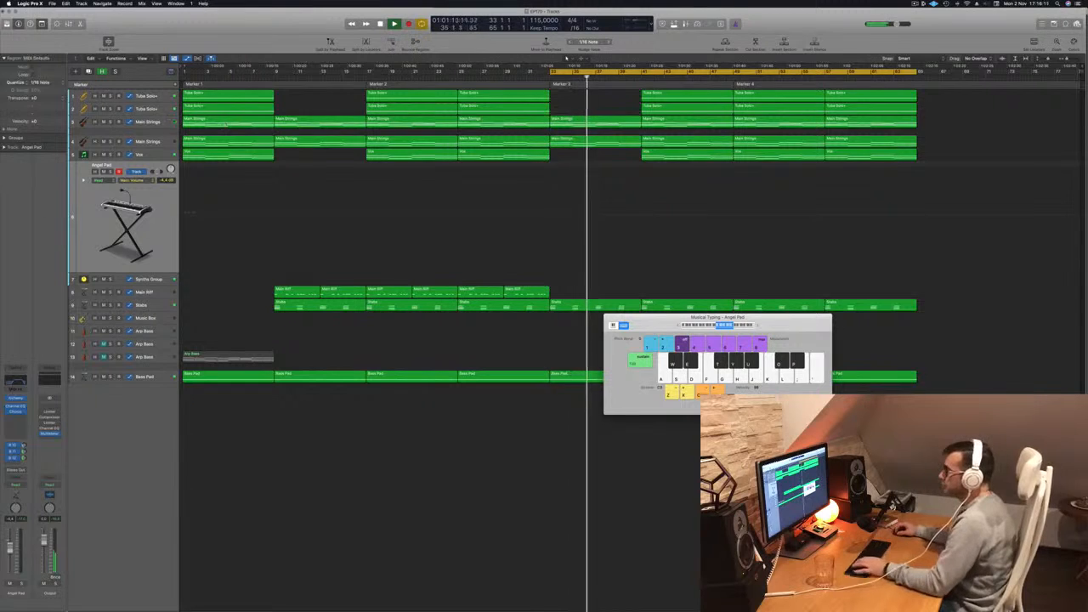
# On the first Main Strings track, move the high-cut automation point at Marker 3 slightly earlier so the drop starts just before bar 33.
pyautogui.click(148, 123)
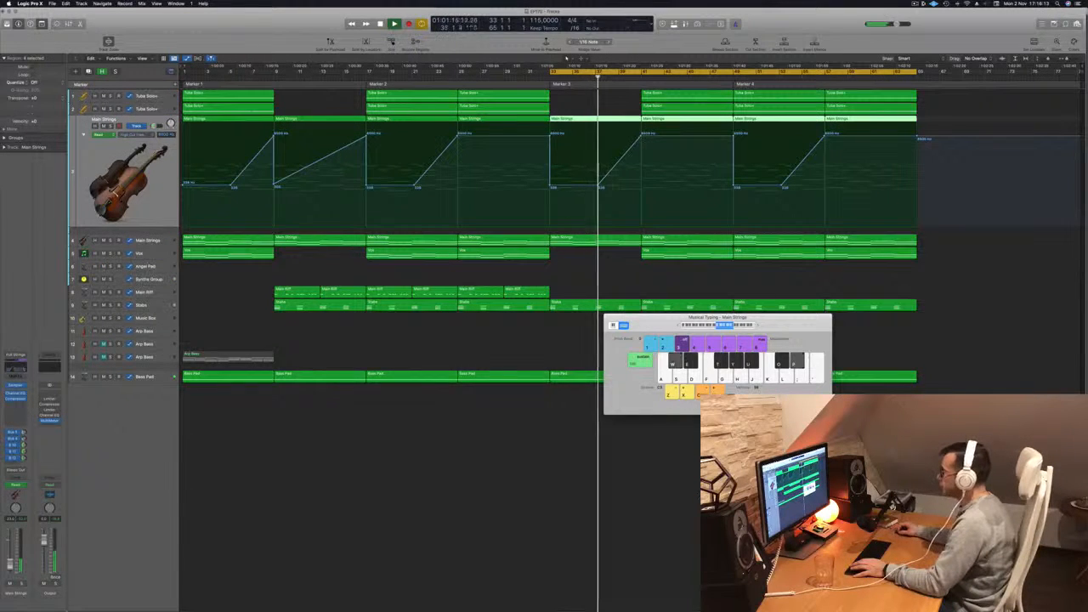
pyautogui.click(149, 244)
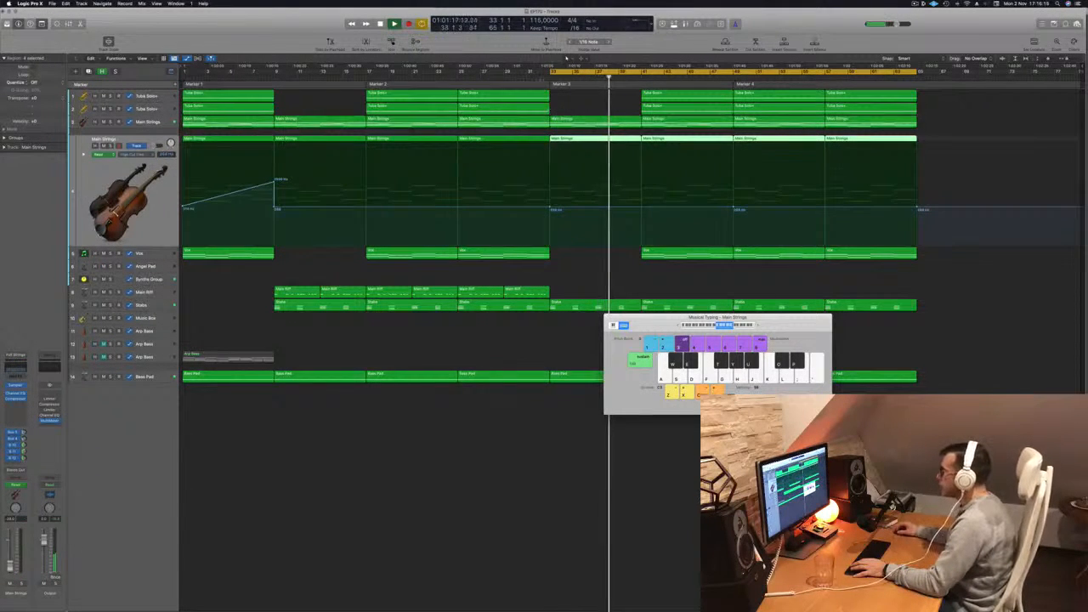
pyautogui.press('space')
pyautogui.press('space')
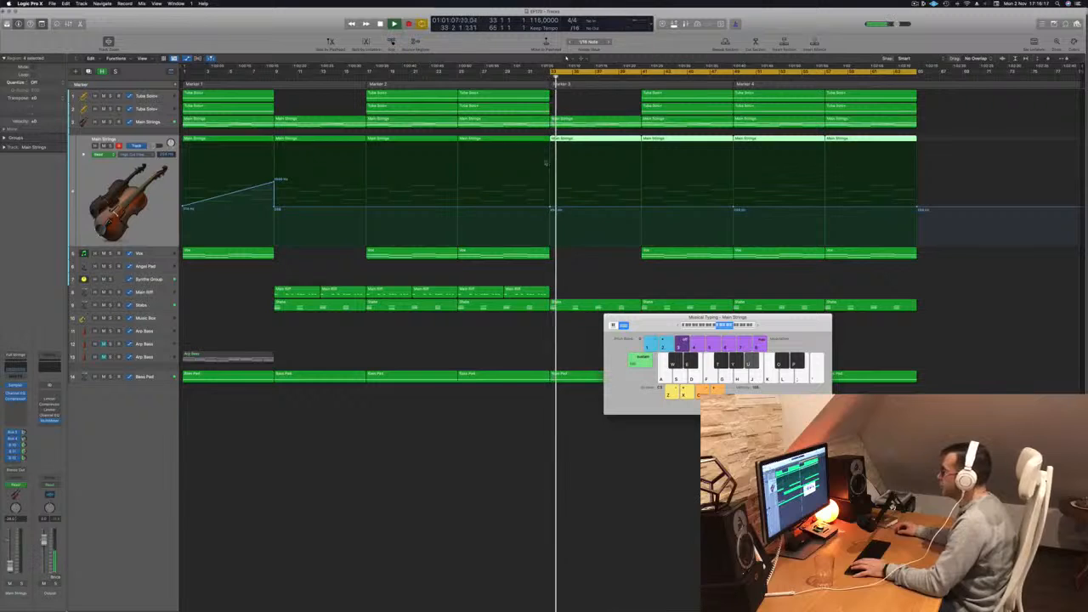
pyautogui.click(155, 122)
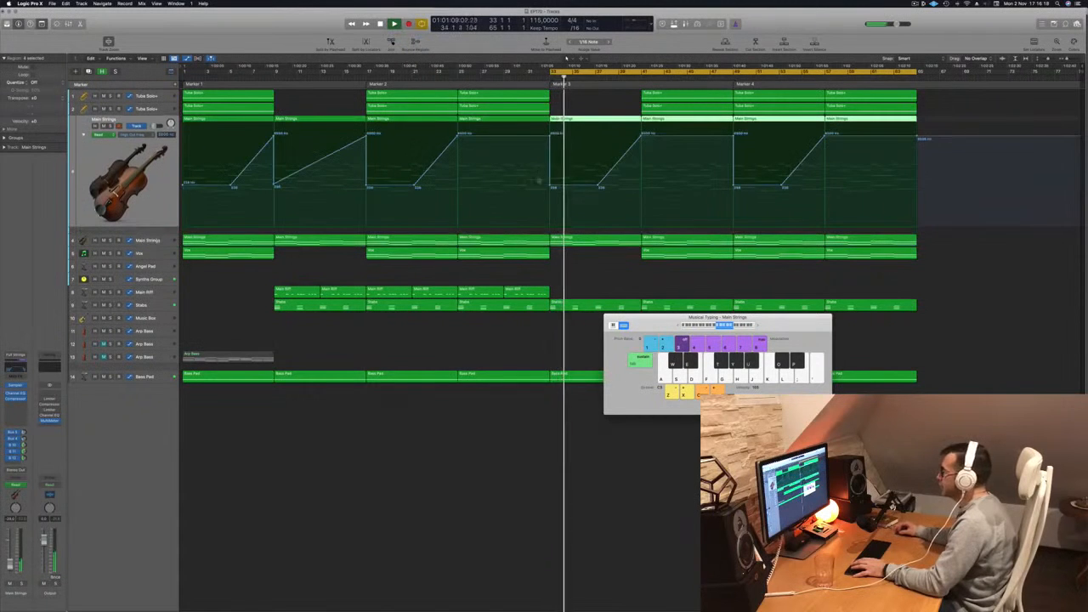
pyautogui.click(550, 135)
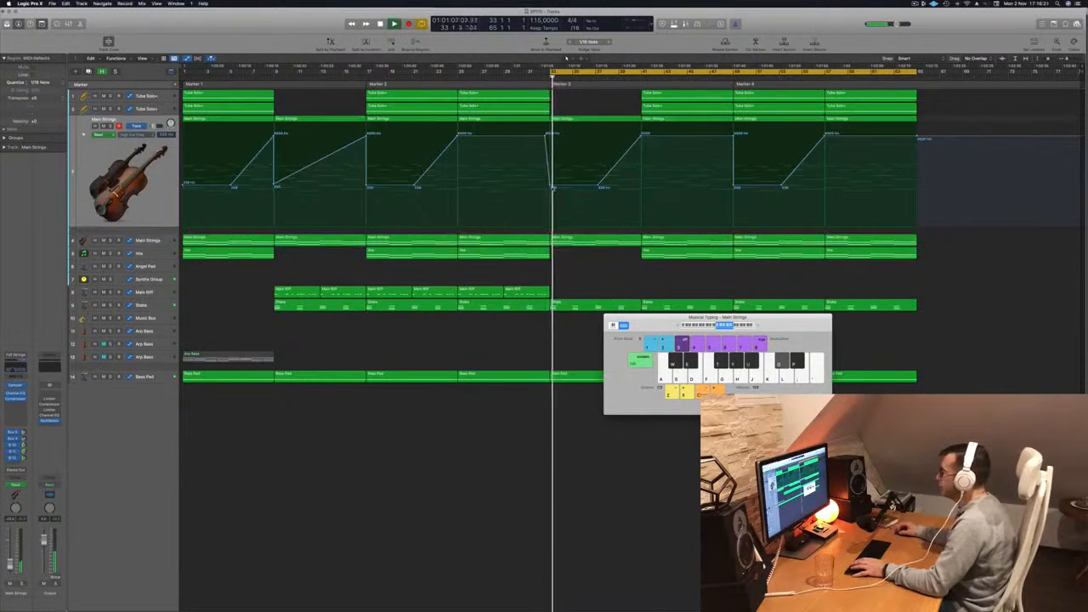
# Lower the Main Strings high-cut automation point at bar 41 to the low level so the filter opens between bars 41 and 49.
pyautogui.press('space')
pyautogui.press('space')
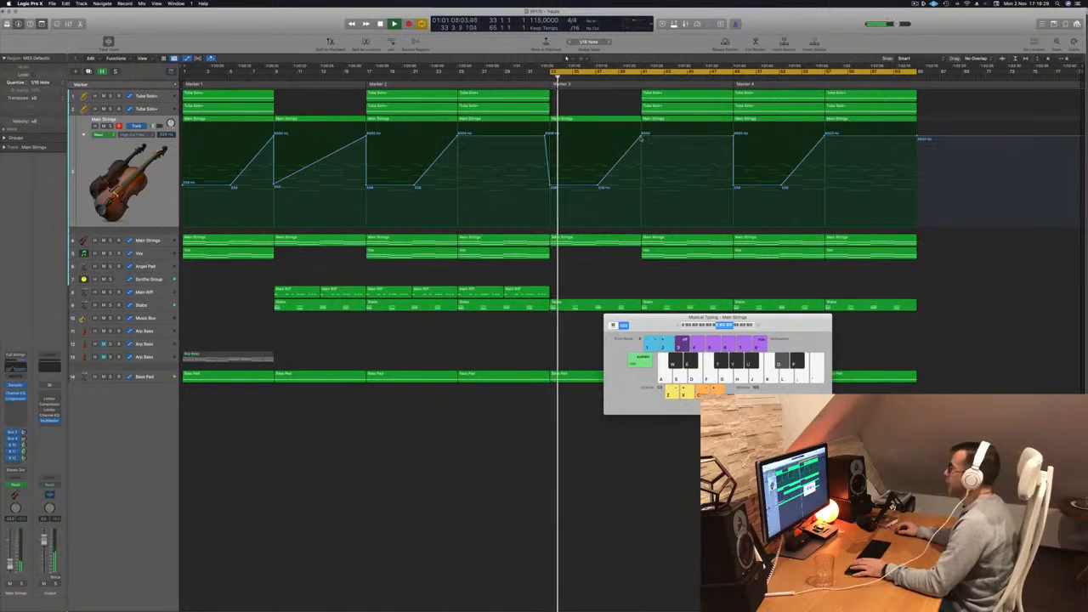
pyautogui.moveTo(642, 137); pyautogui.dragTo(641, 147)
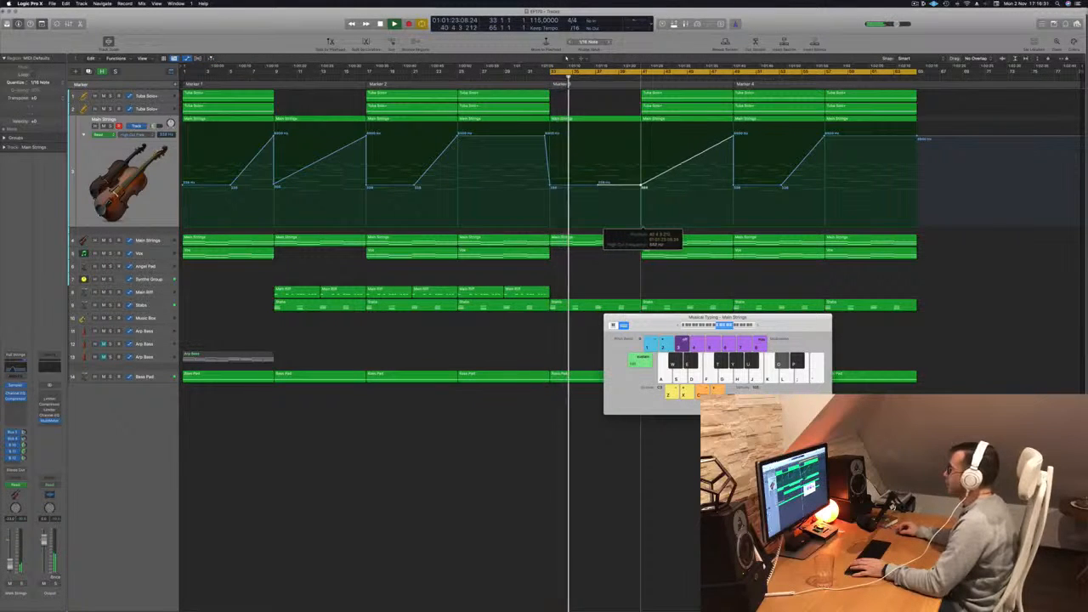
pyautogui.moveTo(641, 184); pyautogui.dragTo(642, 185)
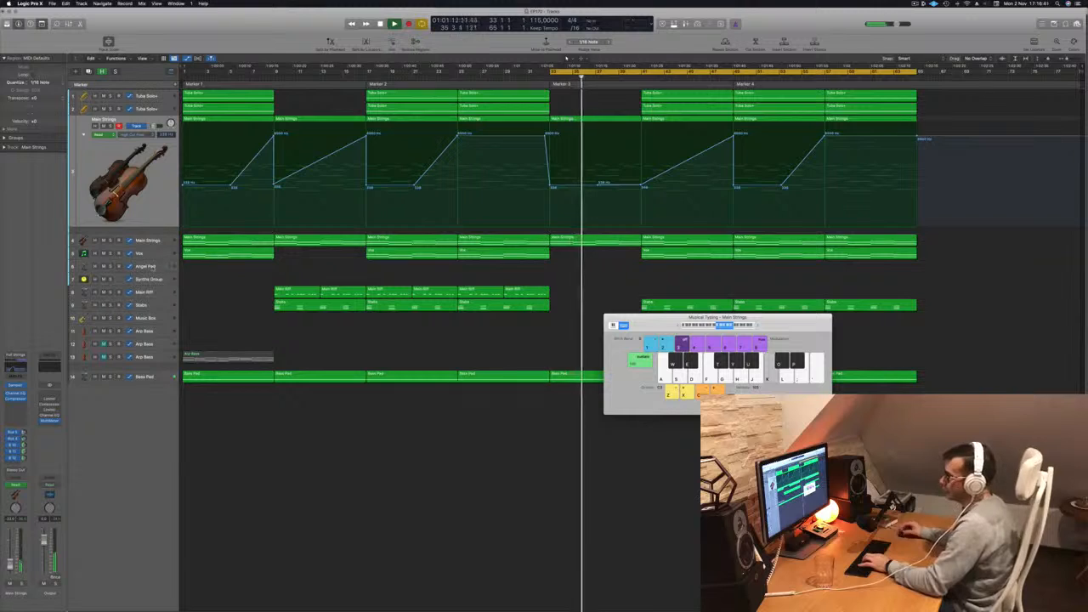
# Try out an Angel Pad melody over Marker 3 with Musical Typing and lower the track's volume to about -13.4 dB.
pyautogui.click(152, 266)
pyautogui.press('t')
pyautogui.press('y')
pyautogui.press('space')
pyautogui.press('space')
pyautogui.press('t')
pyautogui.press('p')
pyautogui.press('p')
pyautogui.press('o')
pyautogui.press('p')
pyautogui.moveTo(158, 172); pyautogui.dragTo(154, 172)
pyautogui.press('o')
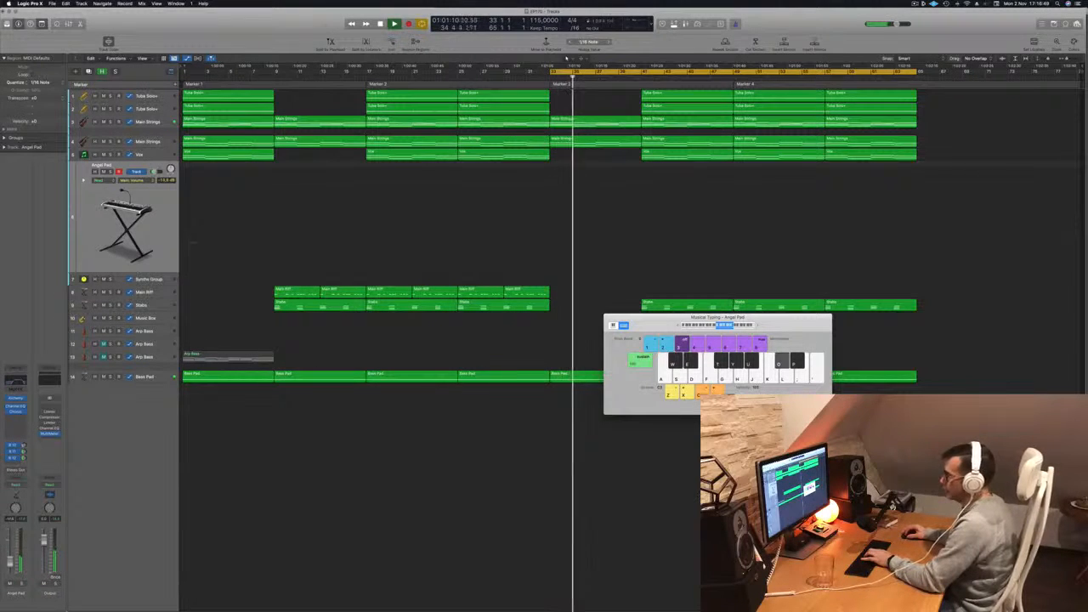
pyautogui.moveTo(11, 563); pyautogui.dragTo(12, 567)
# Keep rehearsing the Angel Pad melody over Marker 3 and briefly try recording near bar 39.
pyautogui.press('p')
pyautogui.press('o')
pyautogui.press('o')
pyautogui.press('y')
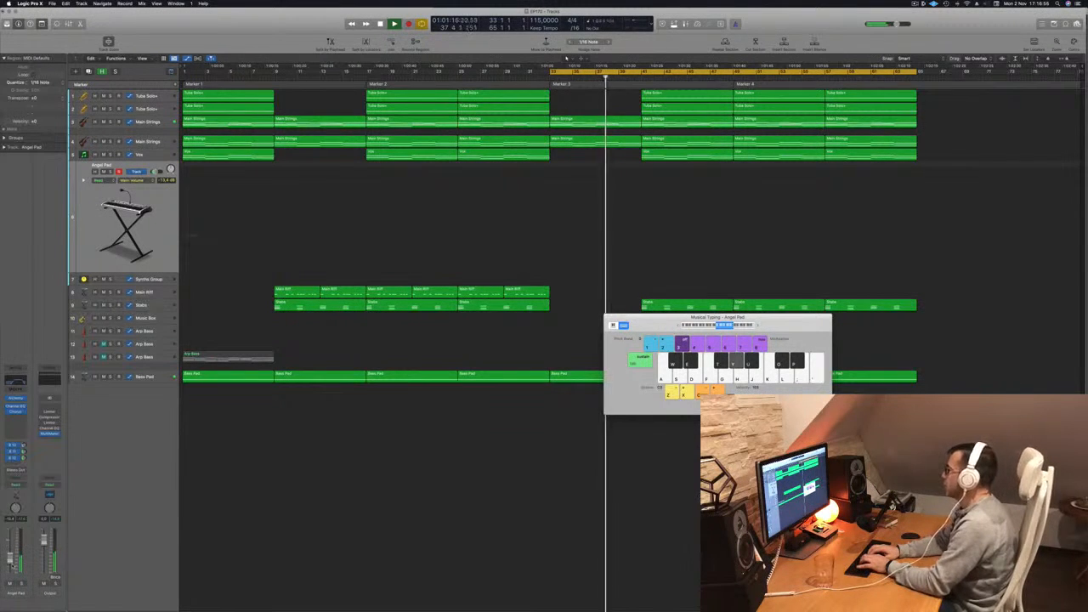
pyautogui.press('p')
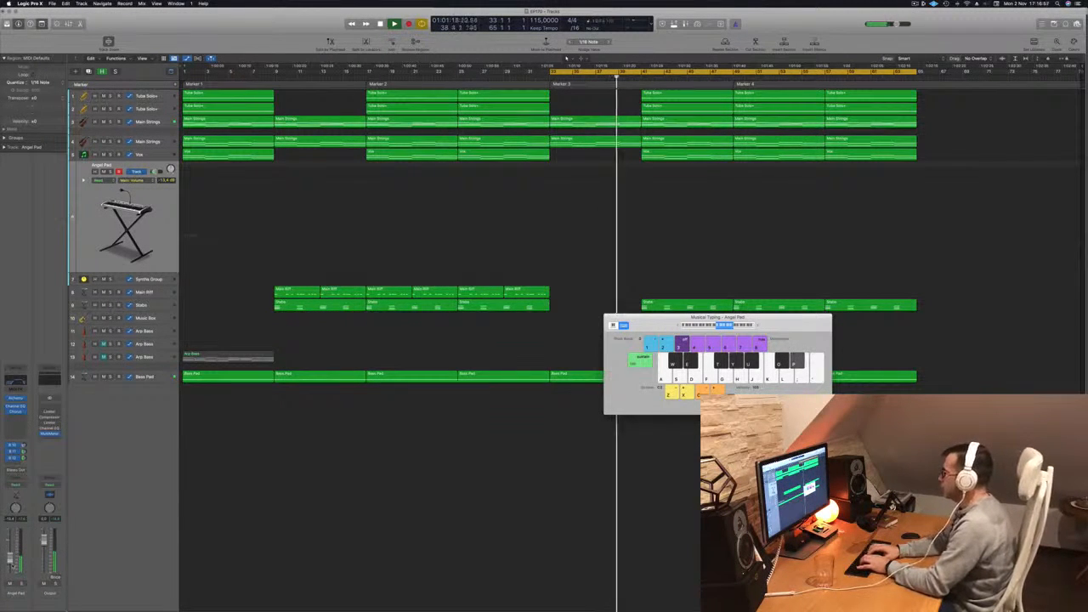
pyautogui.press('r')
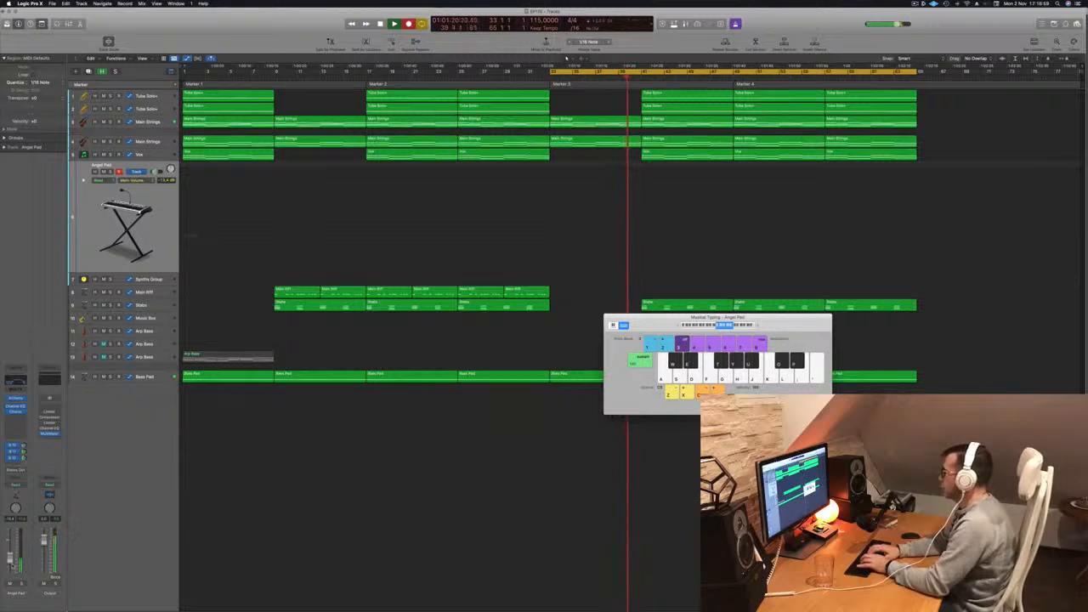
pyautogui.press('space')
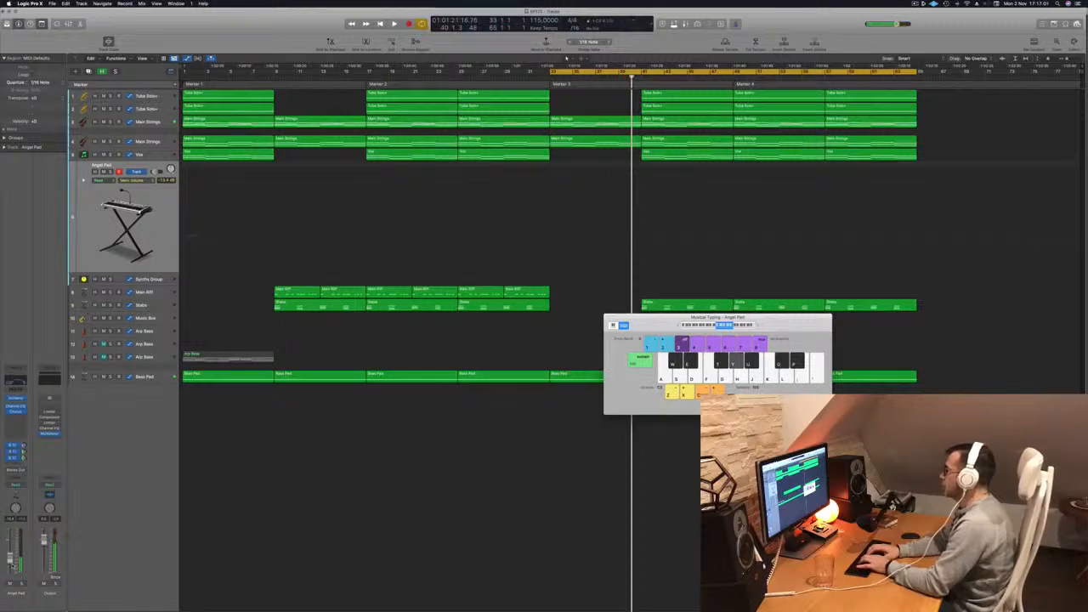
# Rehearse once more from Marker 3, then record an Angel Pad melody take up to bar 41.
pyautogui.press('space')
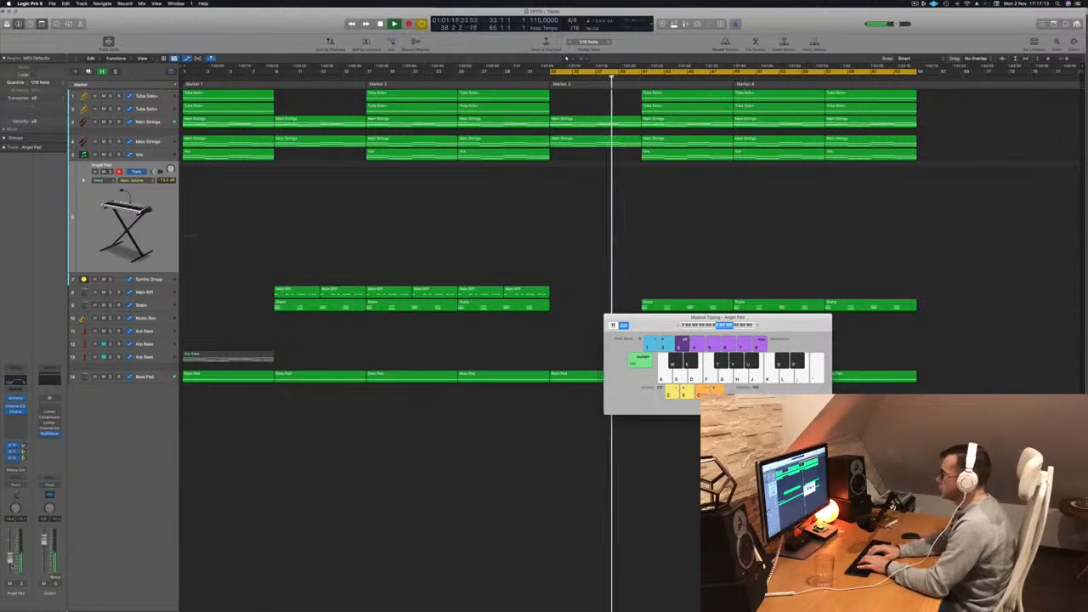
pyautogui.press('p')
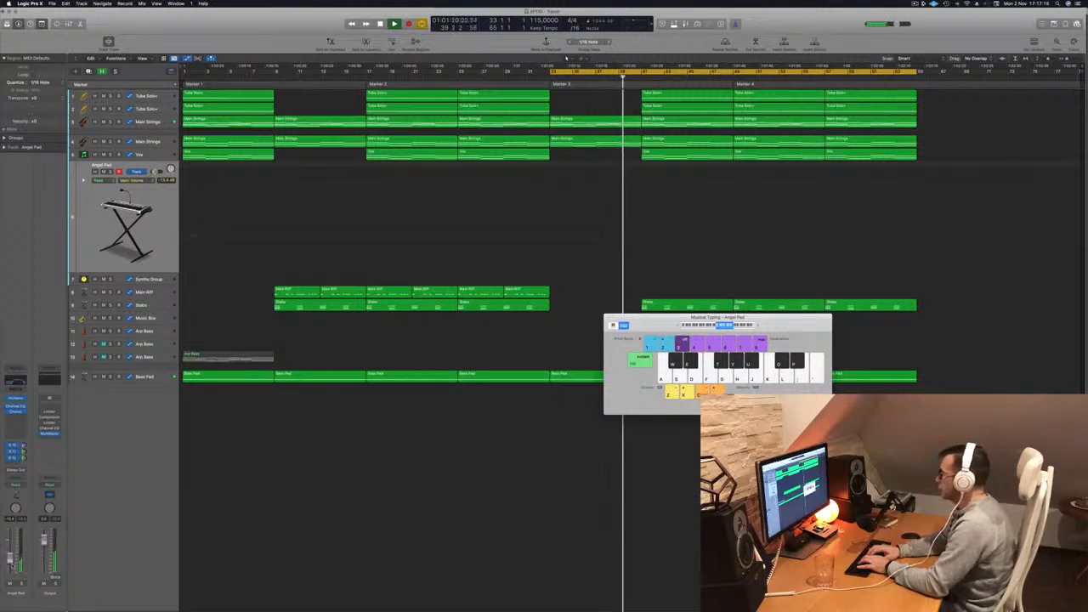
pyautogui.press('r')
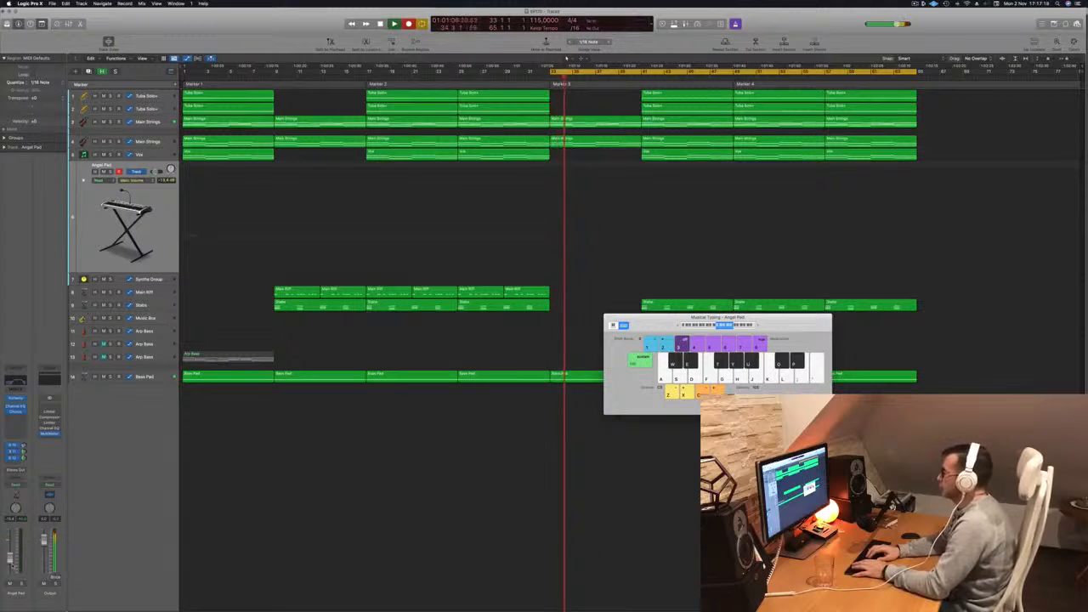
pyautogui.press('p')
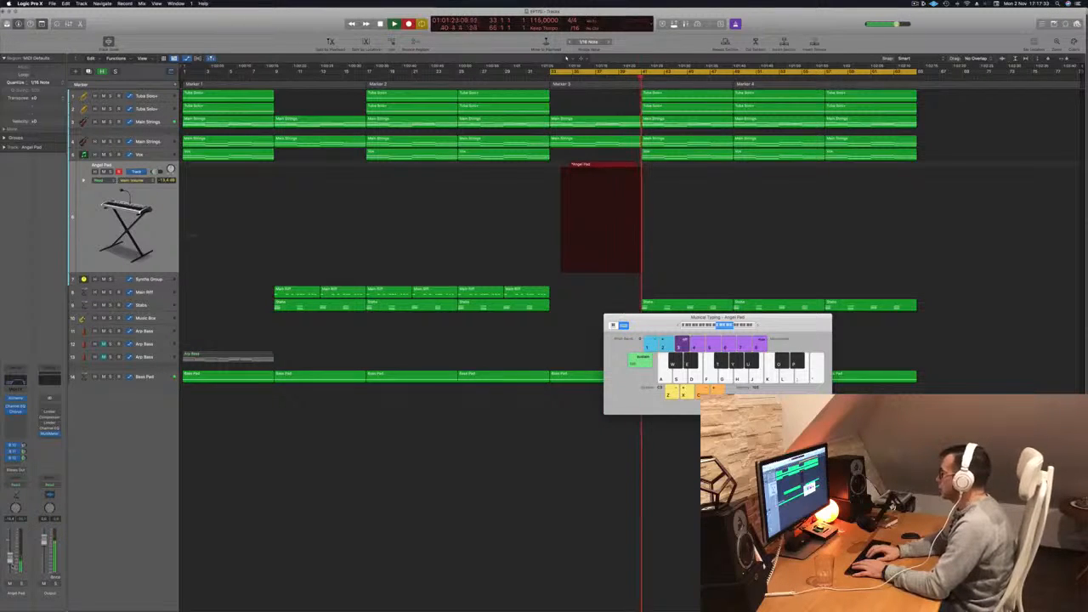
pyautogui.press('space')
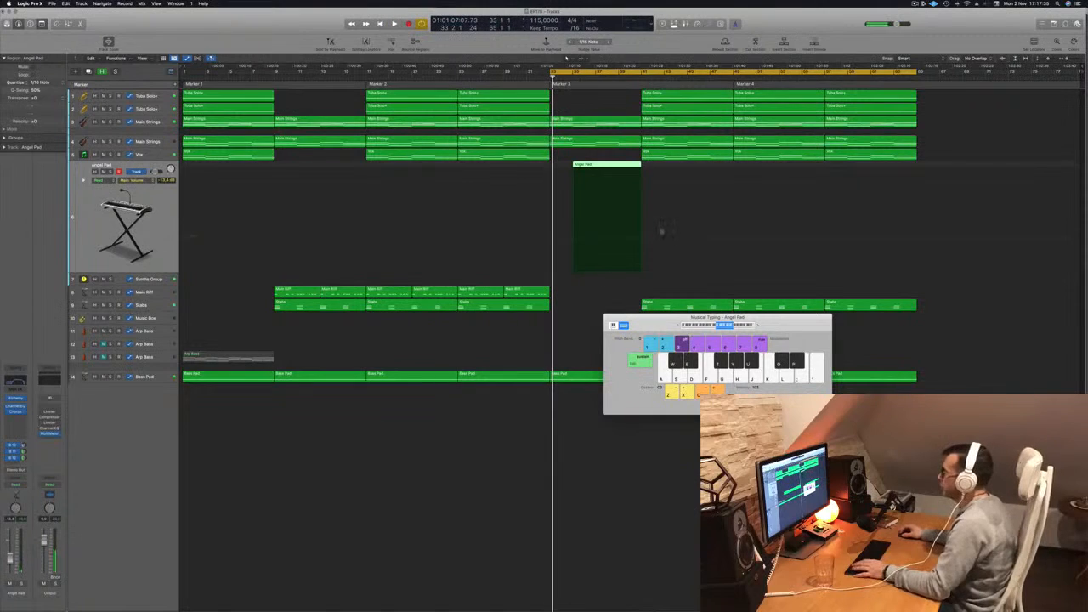
# Extend the start of the recorded Angel Pad region back to bar 33 and open it in the Piano Roll for playback.
pyautogui.moveTo(573, 165); pyautogui.dragTo(552, 164)
pyautogui.doubleClick(589, 169)
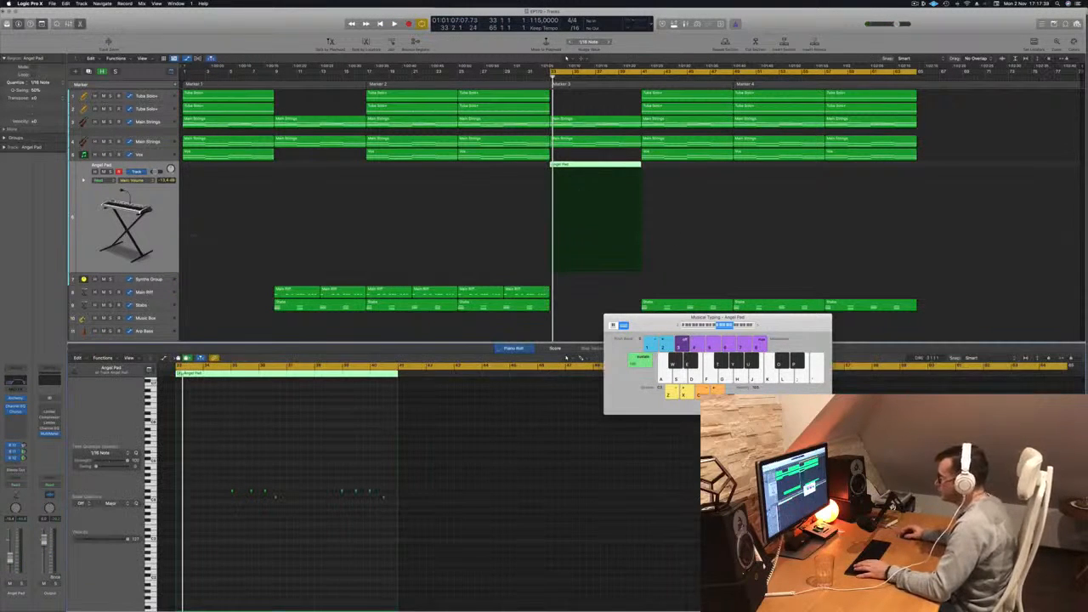
pyautogui.press('space')
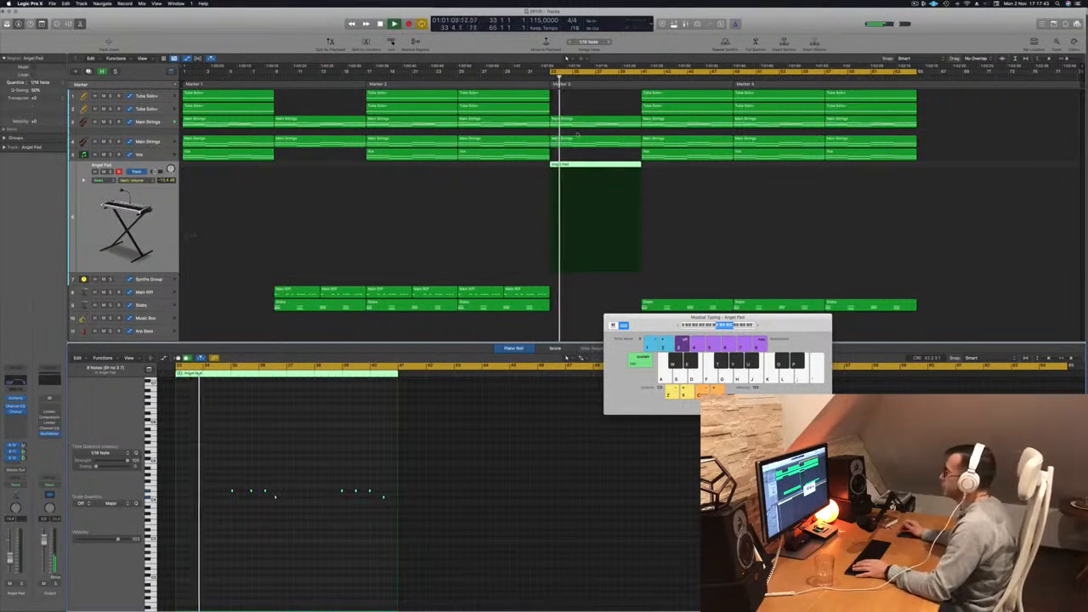
# Nudge the second note of the Angel Pad melody slightly earlier in the Piano Roll and replay from Marker 3 to check the timing.
pyautogui.press('super+Right')
pyautogui.press('super+Right')
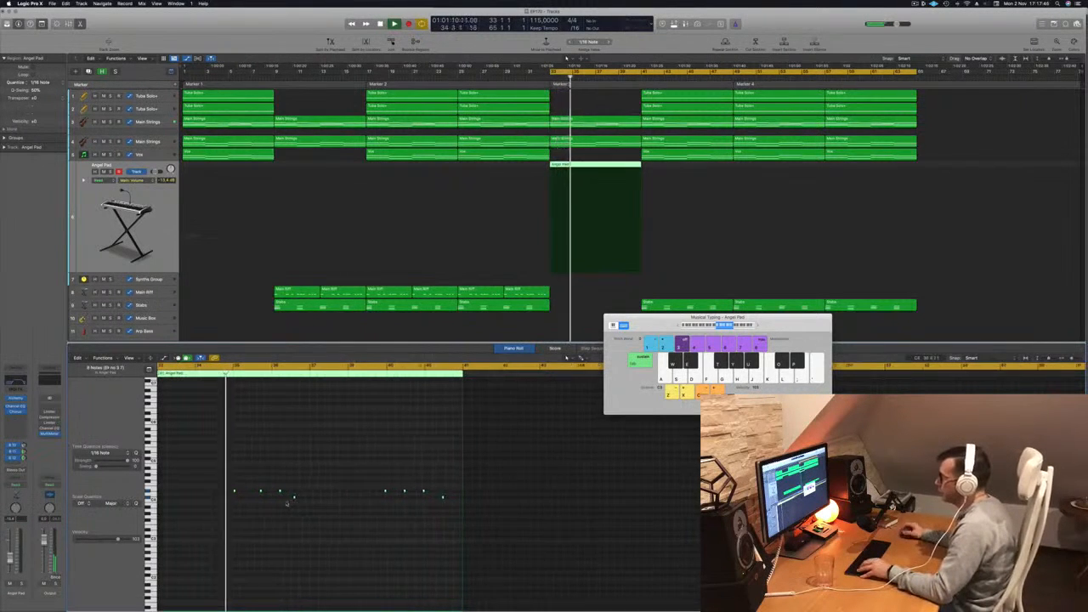
pyautogui.press('super+Right')
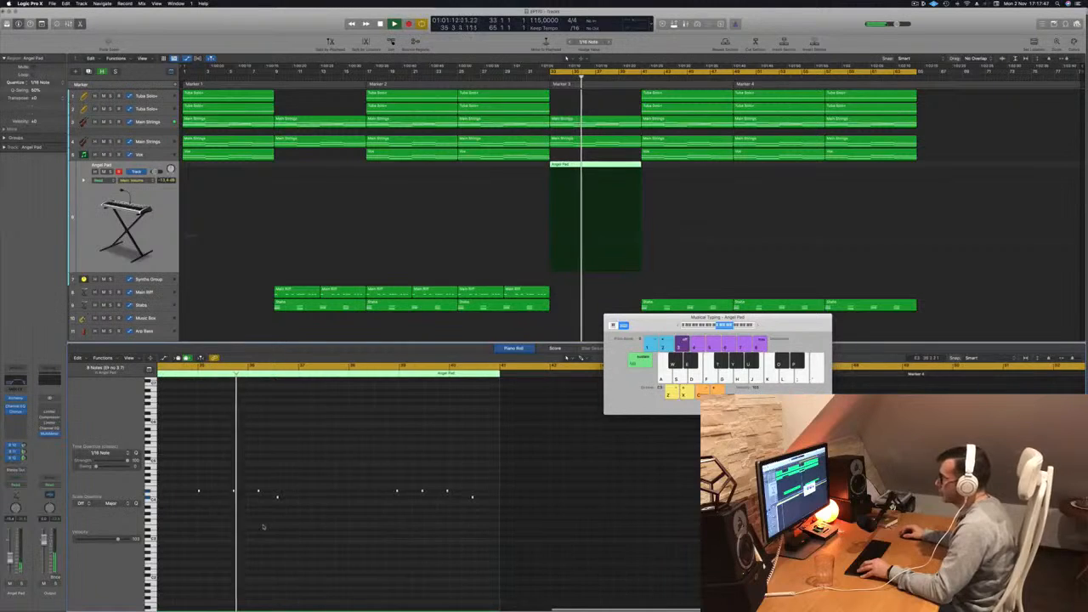
pyautogui.press('super+Right')
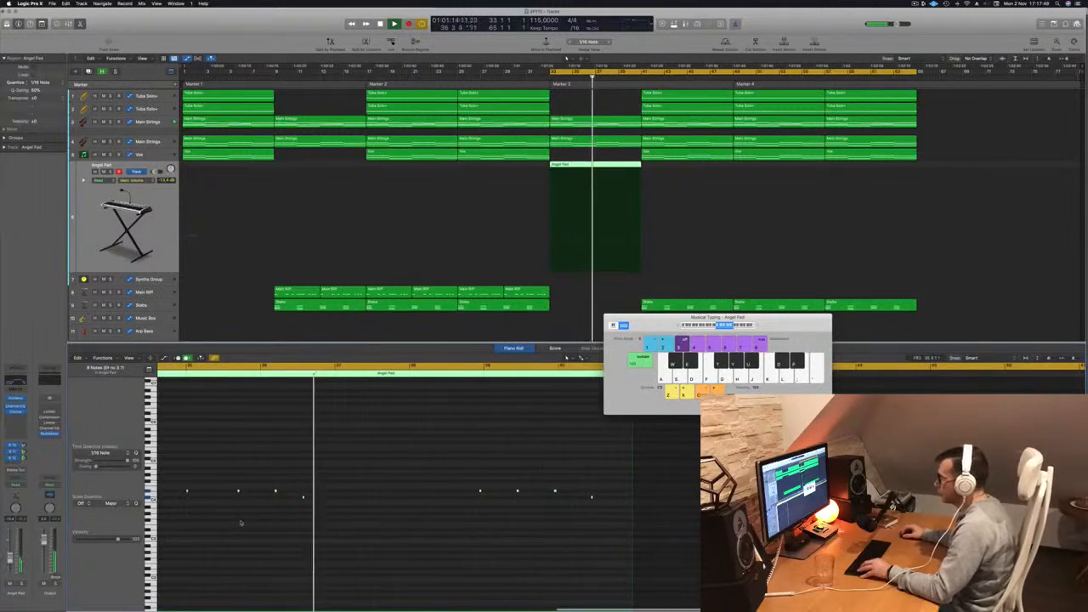
pyautogui.press('super+Right')
pyautogui.press('super+Right')
pyautogui.press('super+Right')
pyautogui.moveTo(343, 473); pyautogui.dragTo(363, 515)
pyautogui.hotkey('alt', 'Left')
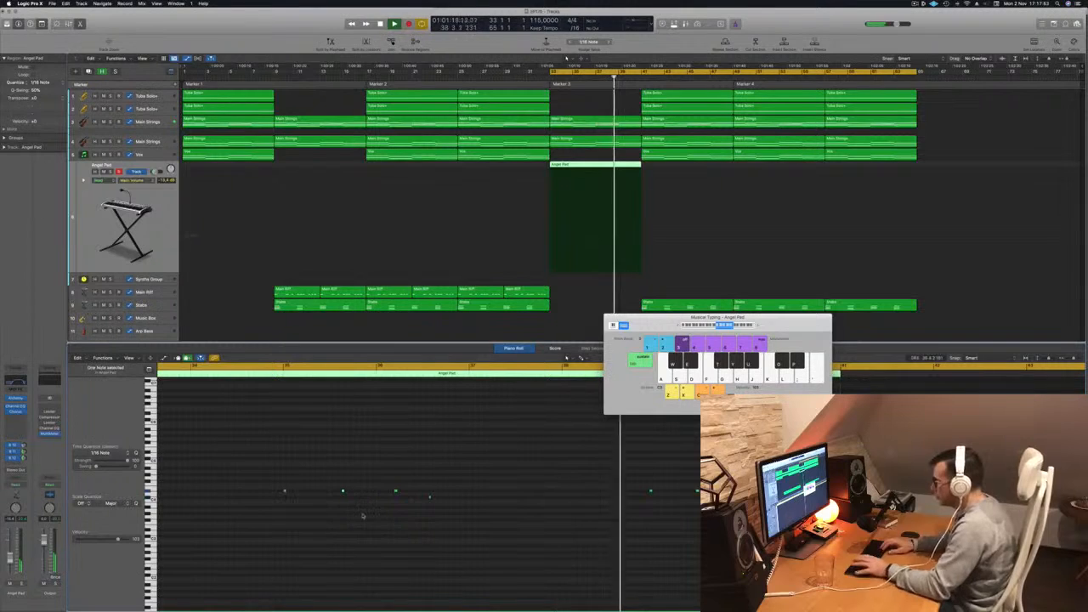
pyautogui.press('Return')
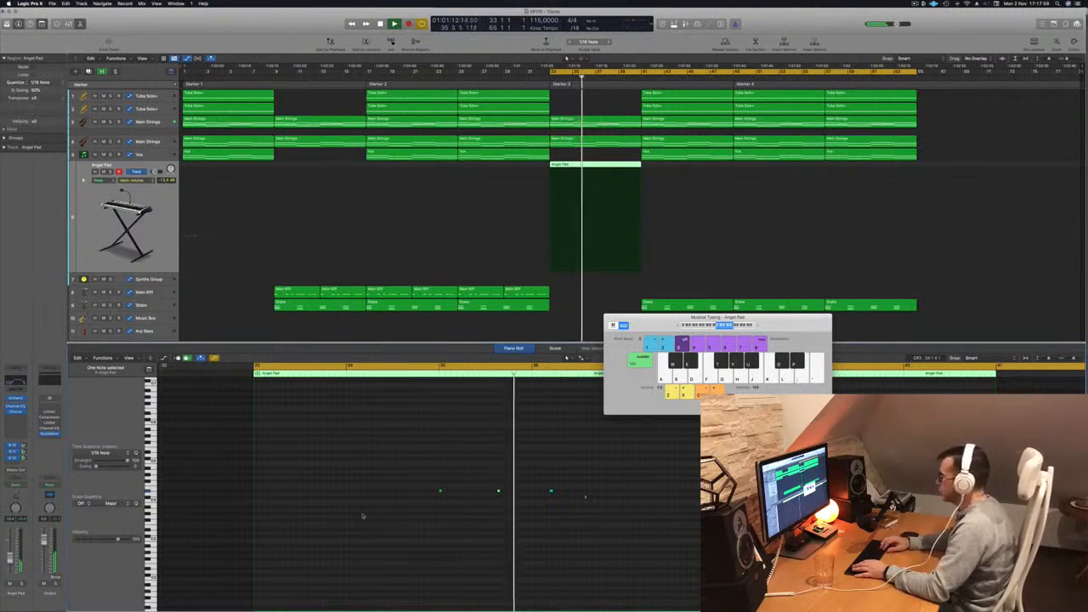
pyautogui.press('space')
pyautogui.press('space')
pyautogui.press('space')
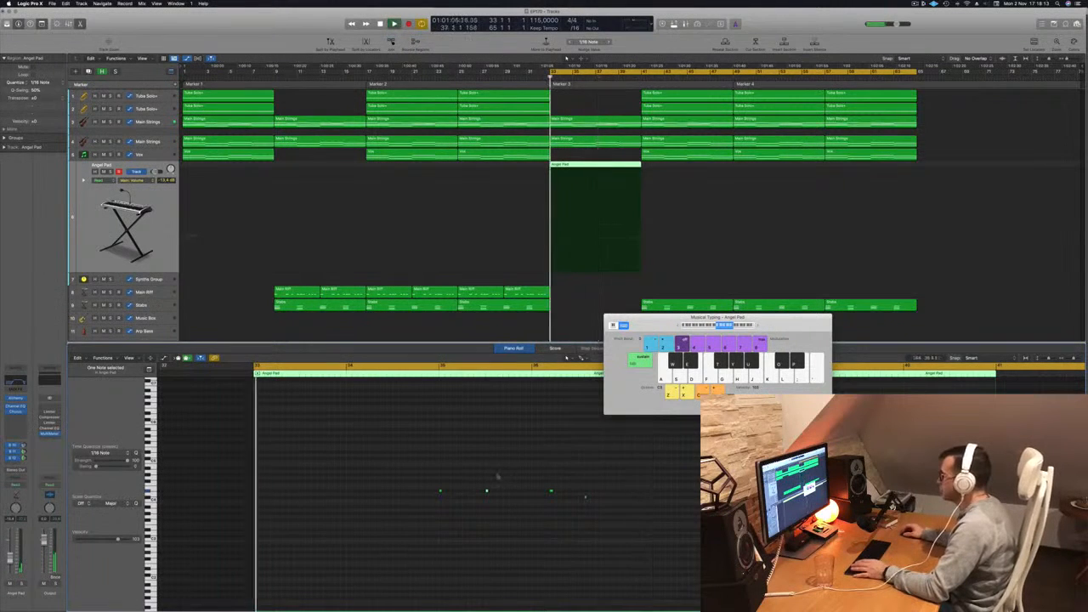
# Nudge the first two Angel Pad notes near bar 35 later by two steps and select the third note for its timing correction.
pyautogui.moveTo(418, 482); pyautogui.dragTo(530, 521)
pyautogui.press('space')
pyautogui.press('space')
pyautogui.hotkey('alt', 'Right')
pyautogui.hotkey('alt', 'Right')
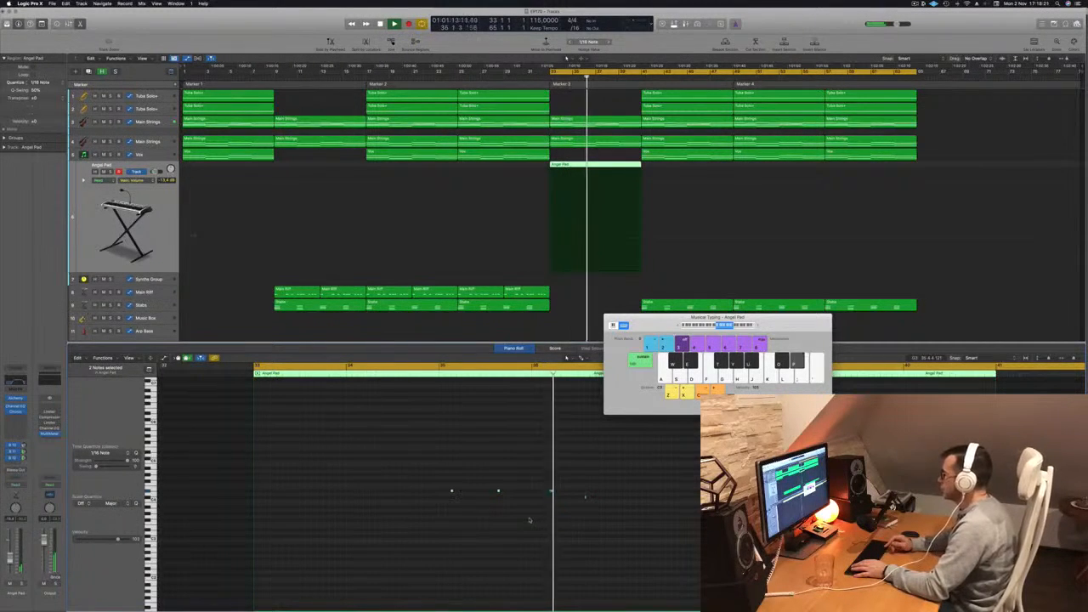
pyautogui.moveTo(540, 455); pyautogui.dragTo(570, 504)
pyautogui.press('Return')
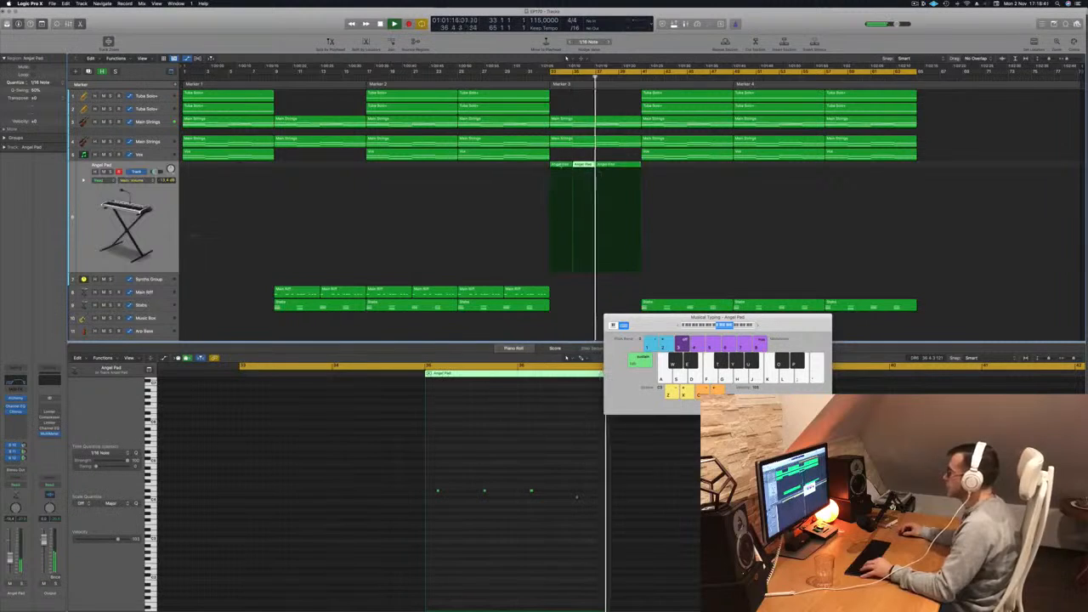
# Remove the unwanted Angel Pad pieces around the two-bar phrase and repeat the phrase to fill bars 33 to 41.
pyautogui.click(562, 166)
pyautogui.press('Delete')
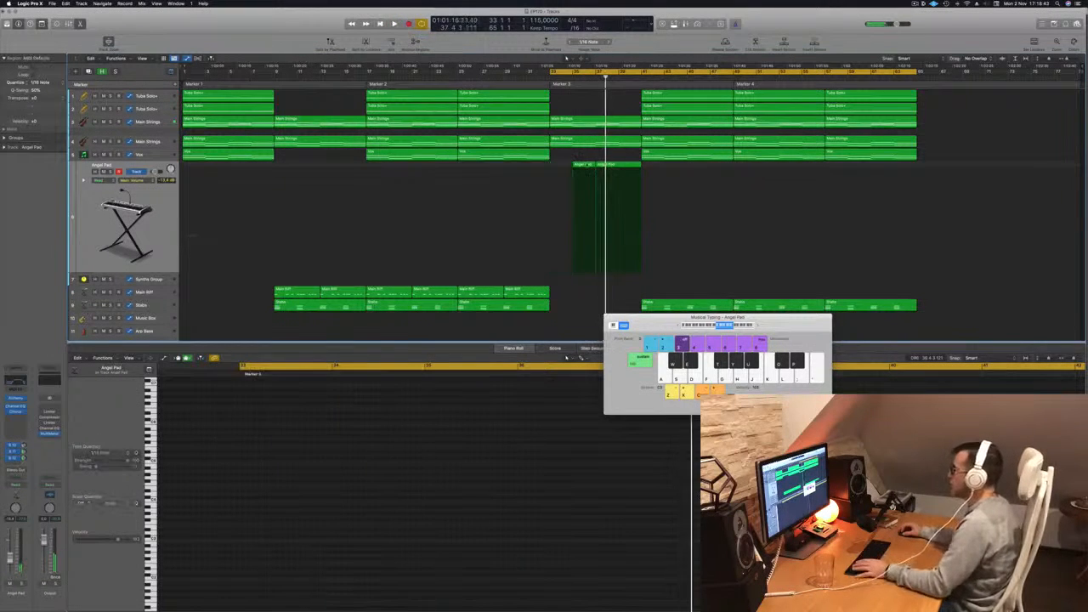
pyautogui.press('Return')
pyautogui.click(585, 166)
pyautogui.moveTo(585, 166)
pyautogui.mouseDown()
pyautogui.moveTo(553, 166)
pyautogui.moveTo(604, 173)
pyautogui.mouseUp()
pyautogui.press('space')
pyautogui.press('Delete')
# Play back the repeated Angel Pad phrase from Marker 3 and select all of the track's regions to view them together.
pyautogui.press('space')
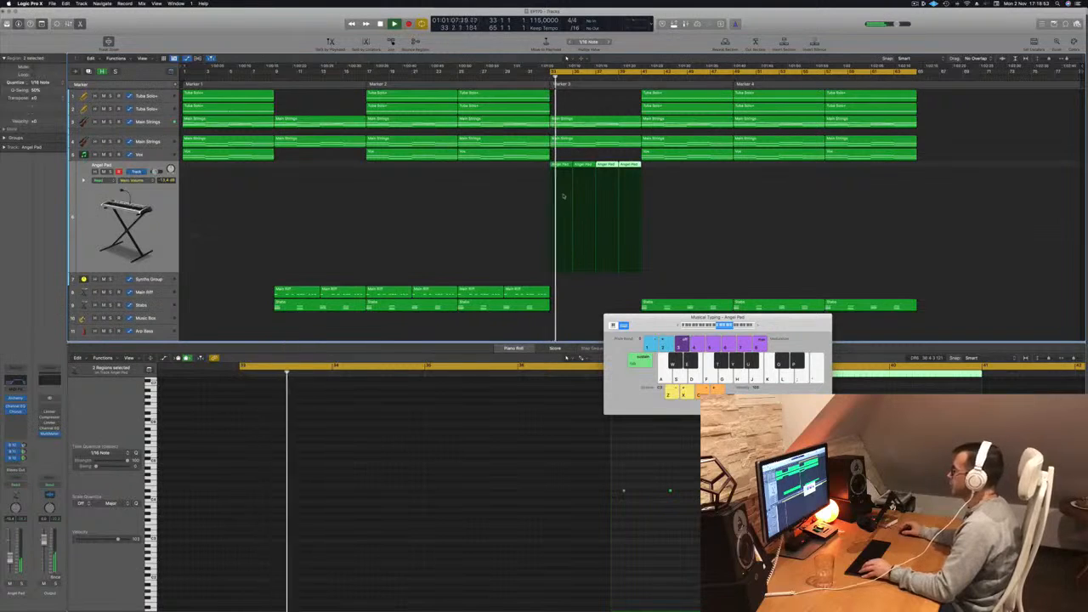
pyautogui.scroll(-5, 491, 447)
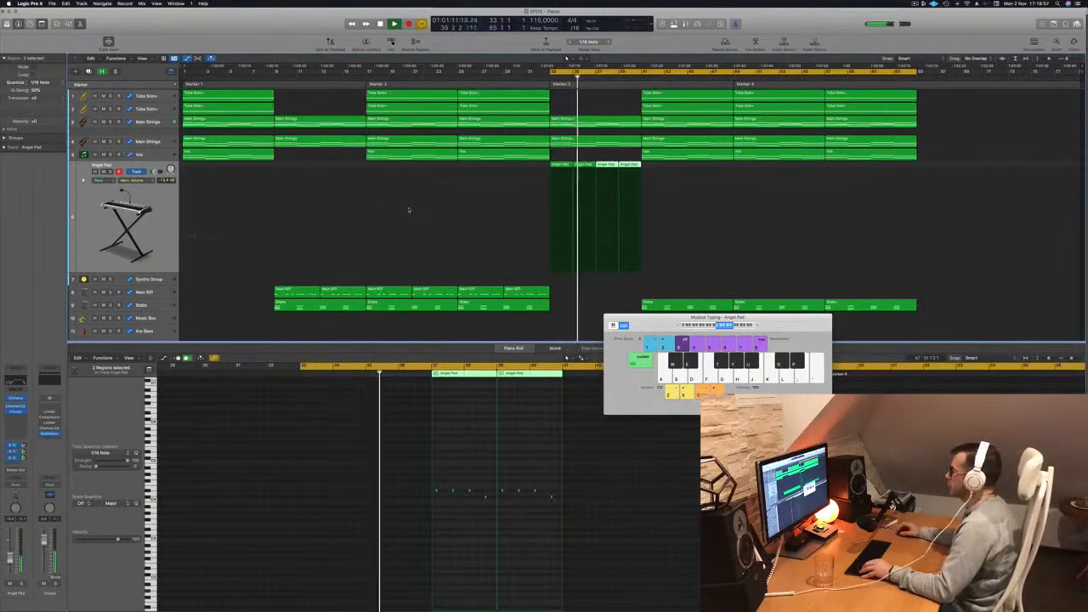
pyautogui.click(141, 195)
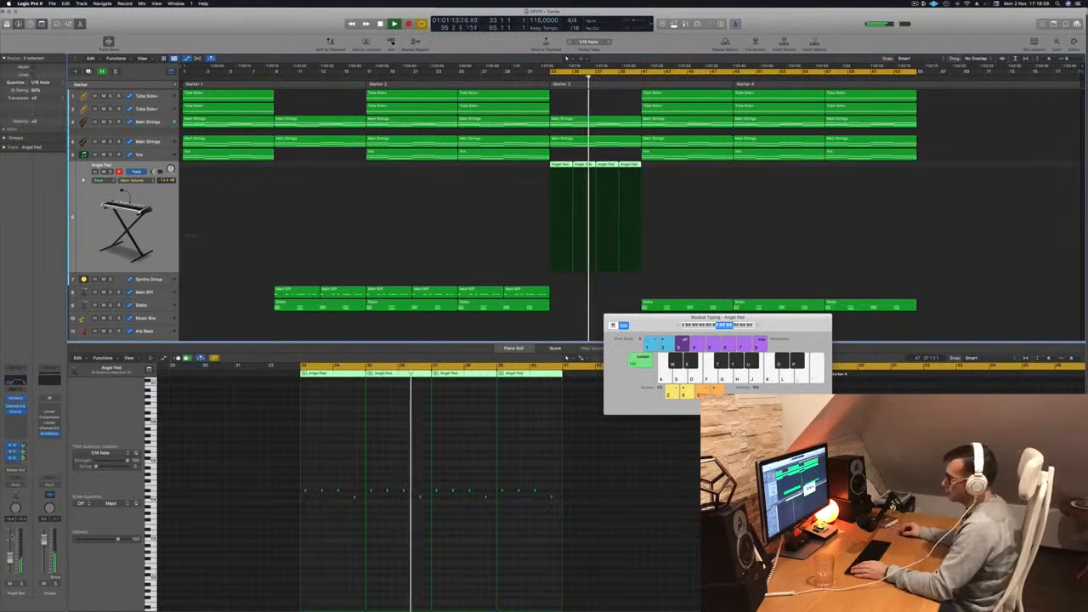
# Raise the High Cut Freq automation of the lower Main Strings track to a high peak at bar 41, rising across Marker 3.
pyautogui.press('space')
pyautogui.press('space')
pyautogui.press('Up')
pyautogui.press('Up')
pyautogui.press('space')
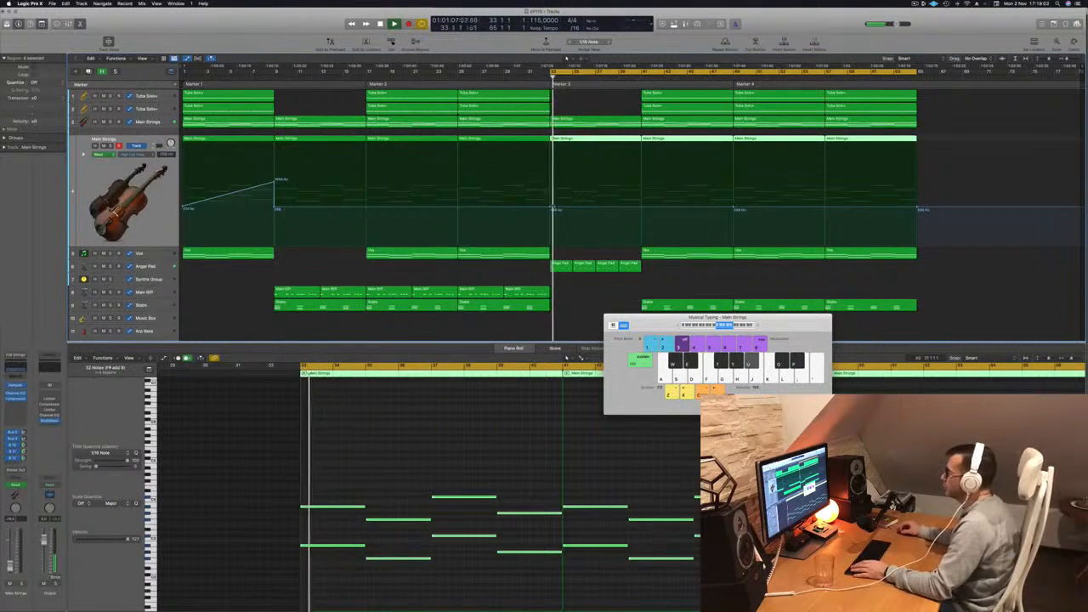
pyautogui.click(641, 209)
pyautogui.moveTo(641, 209); pyautogui.dragTo(640, 149)
# Delete all four Angel Pad regions from Marker 3 and move the Musical Typing keyboard clear of the arrangement.
pyautogui.click(561, 266)
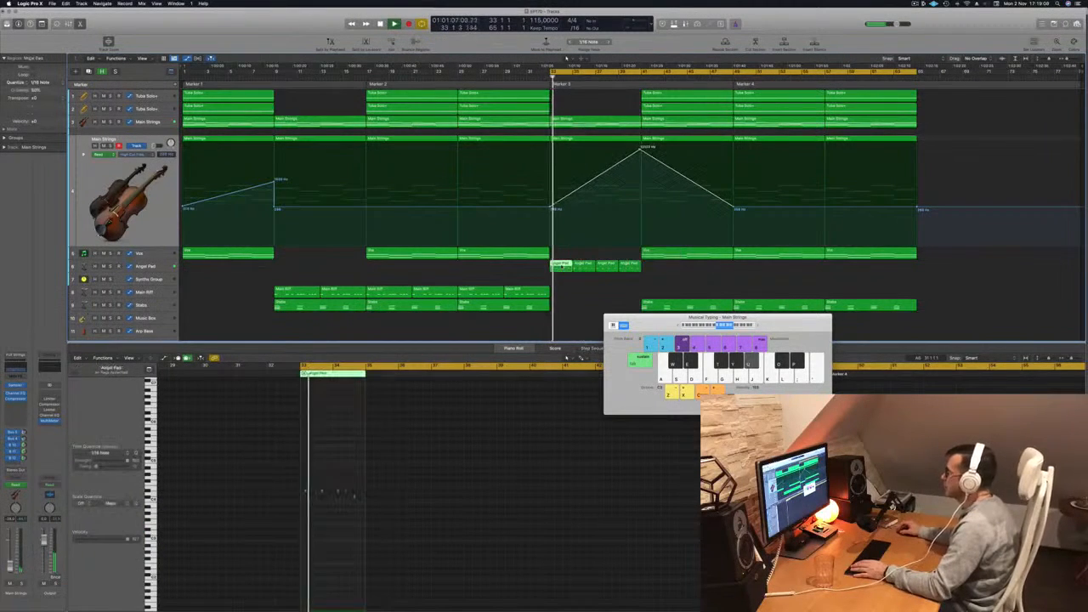
pyautogui.moveTo(536, 275); pyautogui.dragTo(676, 275)
pyautogui.press('Delete')
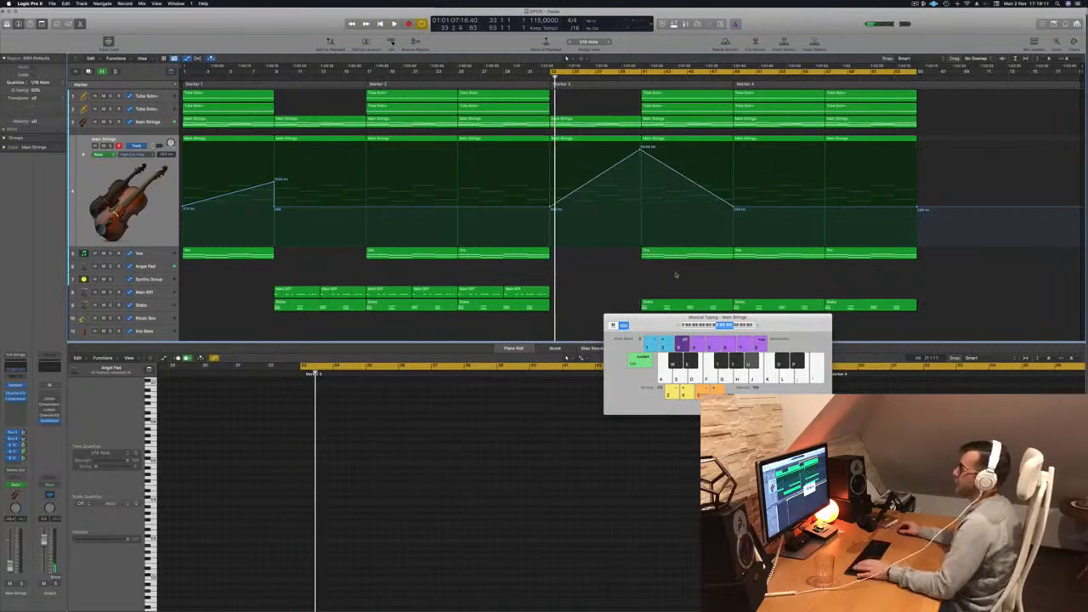
pyautogui.moveTo(648, 328); pyautogui.dragTo(717, 285)
pyautogui.click(916, 5)
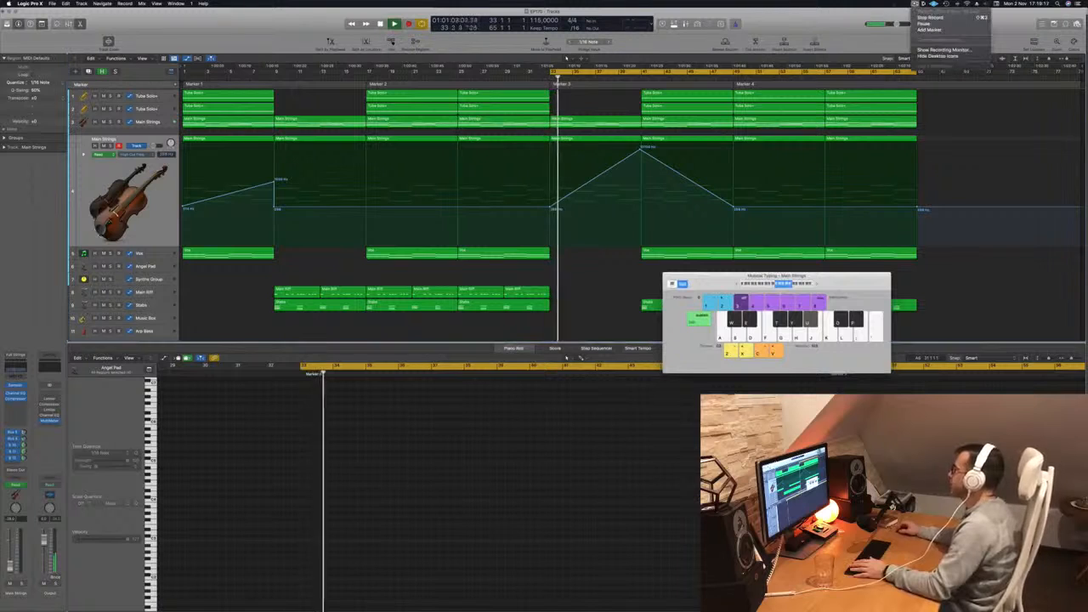
pyautogui.click(821, 14)
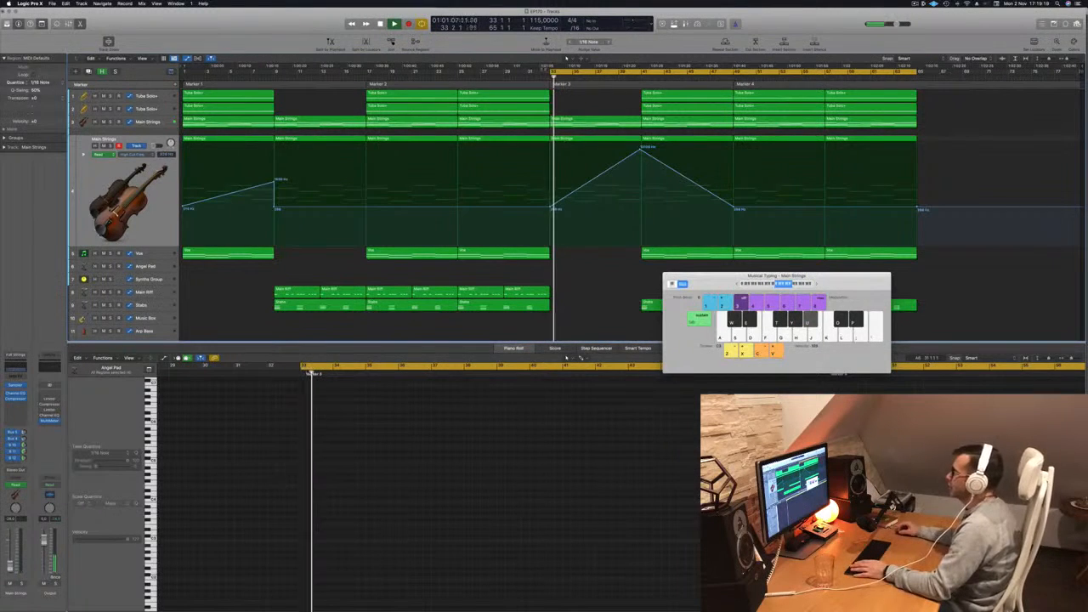
# Set the cycle range to bars 1 to 33 and play the arrangement from Marker 1.
pyautogui.moveTo(551, 73); pyautogui.dragTo(183, 73)
pyautogui.press('space')
pyautogui.press('space')
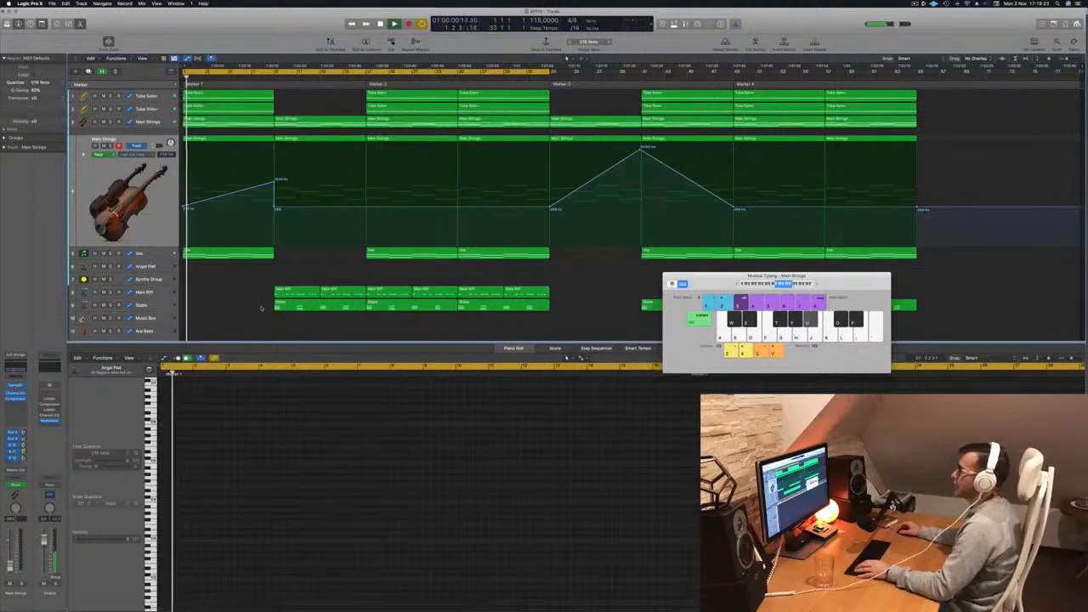
pyautogui.moveTo(725, 279); pyautogui.dragTo(691, 288)
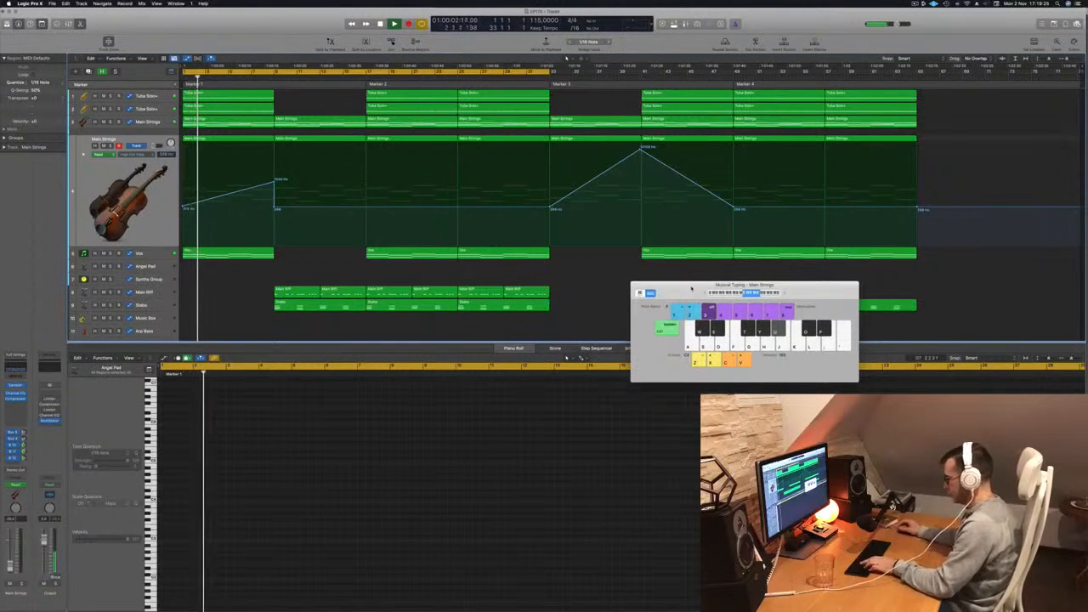
pyautogui.press('super+h')
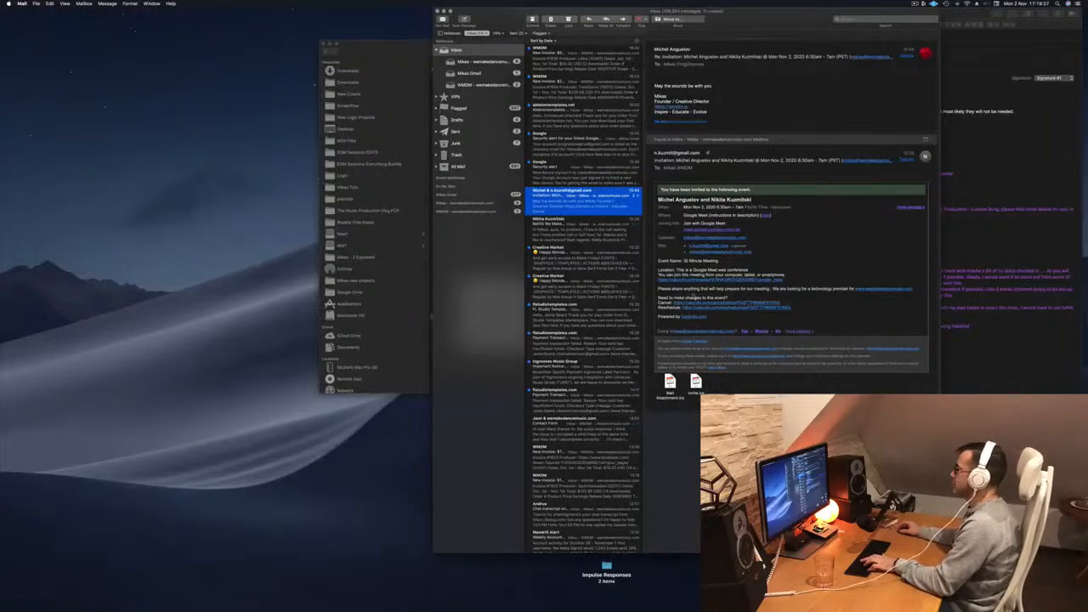
pyautogui.moveTo(381, 606)
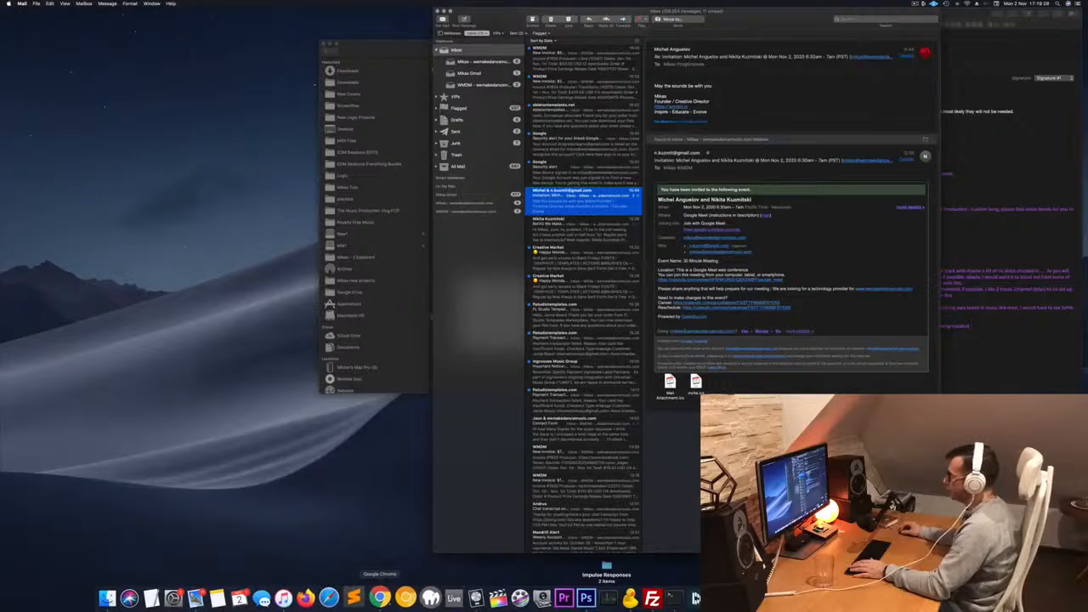
pyautogui.click(464, 600)
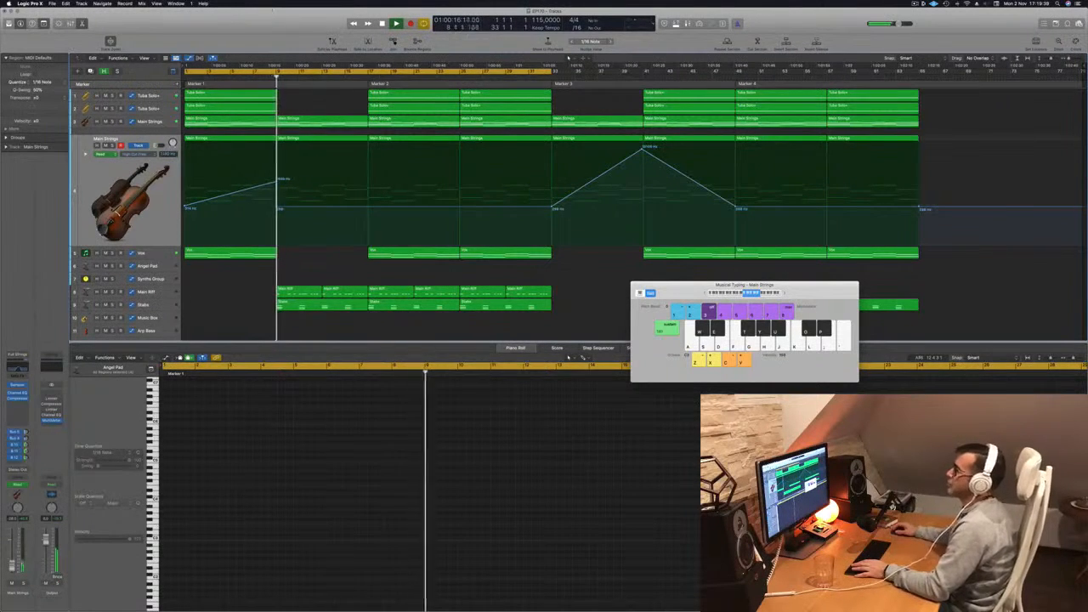
# Reshape the lower Main Strings cutoff automation with a peak and drop at bar 9 and a raised point at bar 17, then hide Musical Typing.
pyautogui.press('space')
pyautogui.moveTo(276, 182); pyautogui.dragTo(276, 210)
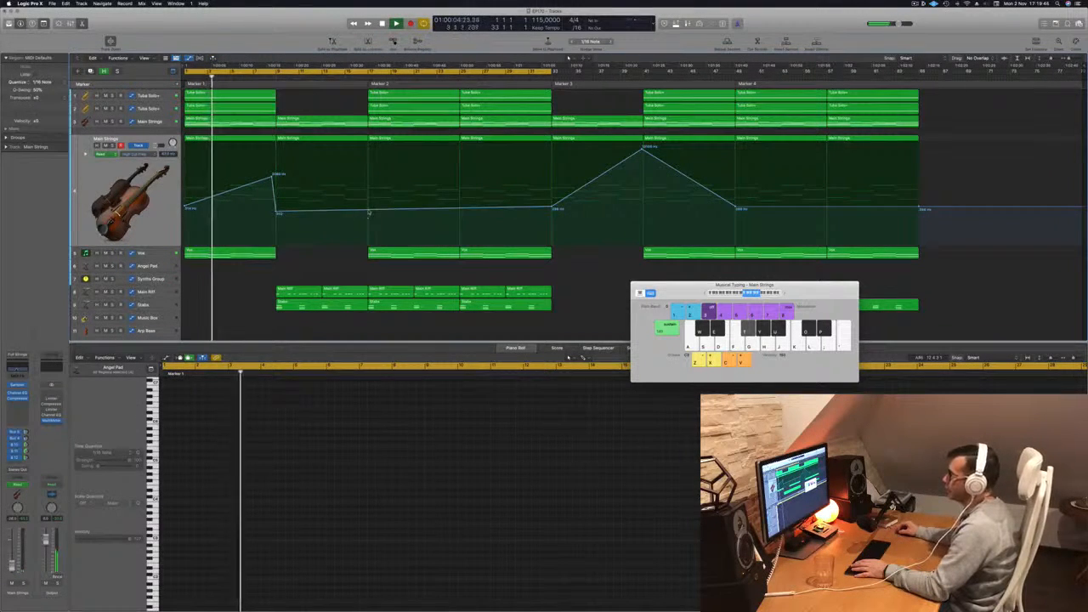
pyautogui.click(368, 204)
pyautogui.moveTo(714, 287); pyautogui.dragTo(641, 290)
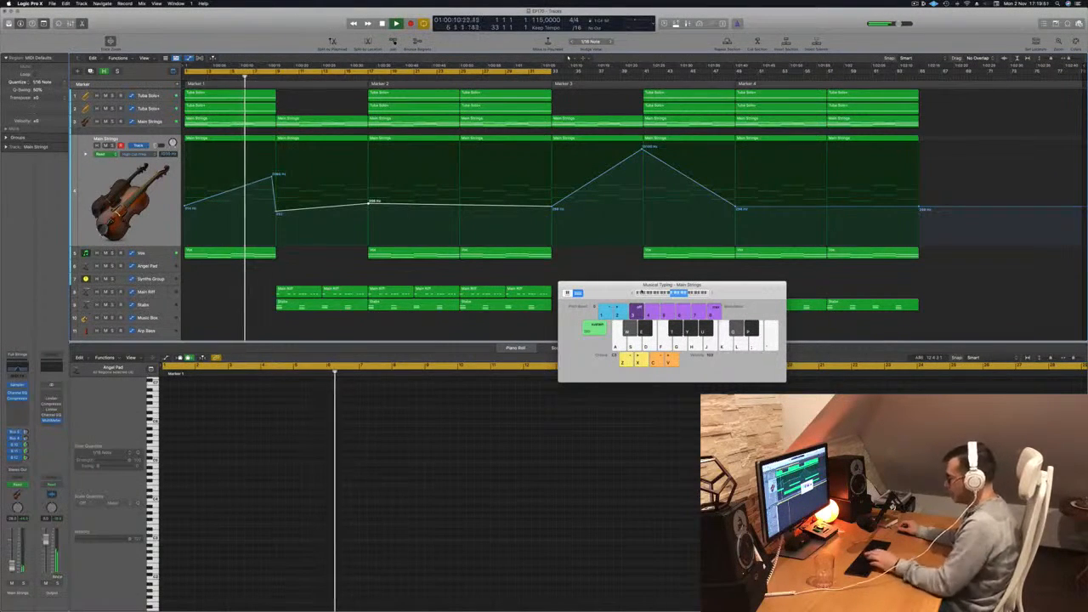
pyautogui.press('super+k')
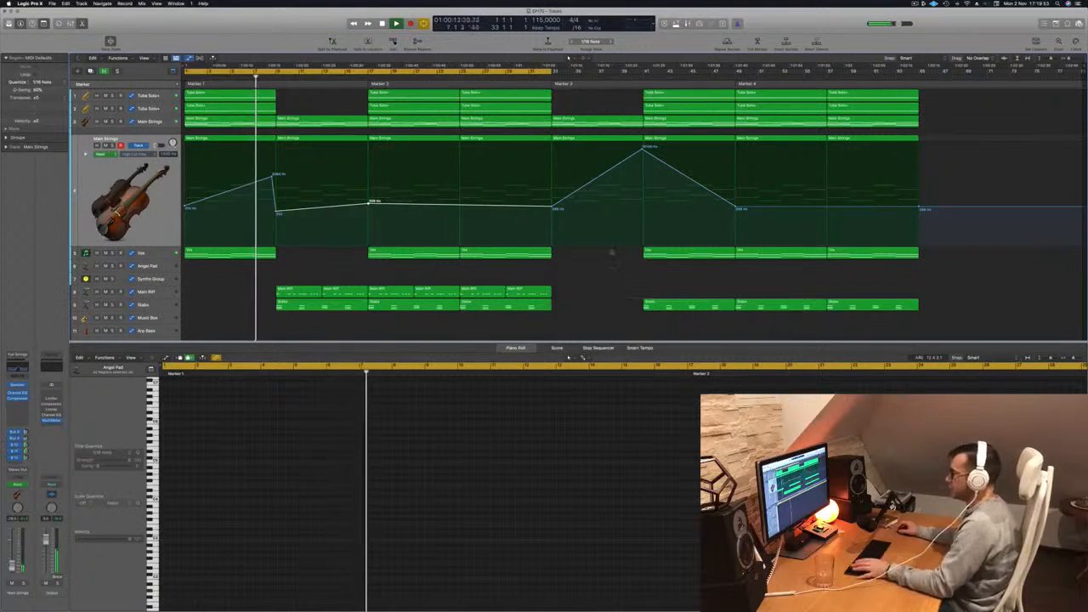
# Lower the Main Strings cutoff peak just before bar 9 and replay from the start.
pyautogui.scroll(2, 320, 199)
pyautogui.moveTo(275, 176); pyautogui.dragTo(275, 197)
pyautogui.press('Return')
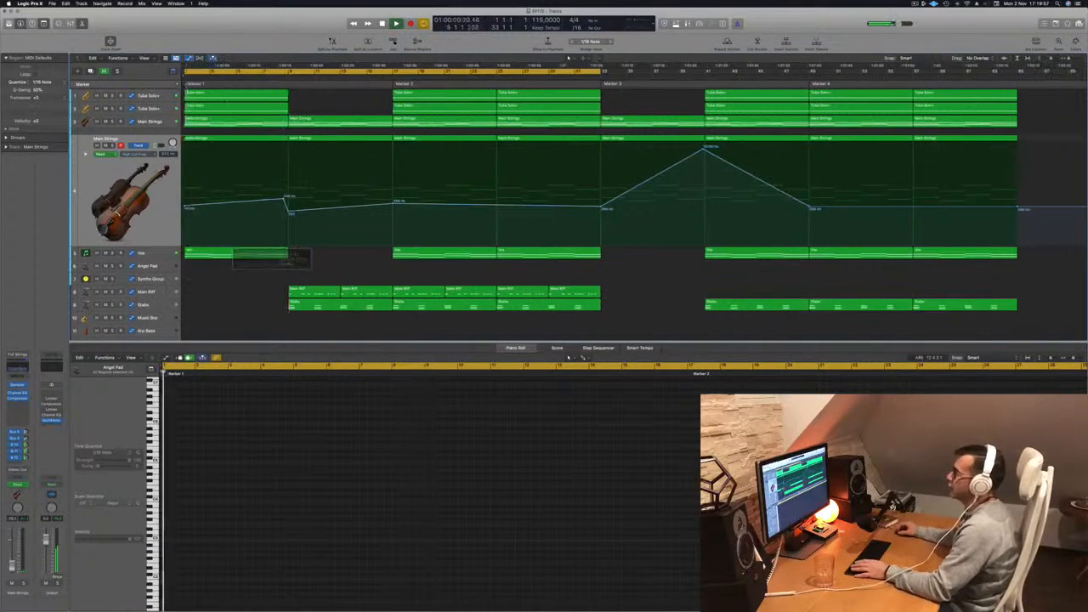
# Reshape the upper Main Strings track's automation around bar 9 with a small rise and drop.
pyautogui.press('Up')
pyautogui.moveTo(290, 184); pyautogui.dragTo(289, 184)
pyautogui.moveTo(286, 135); pyautogui.dragTo(236, 185)
pyautogui.press('super+Left')
pyautogui.scroll(-5, 252, 201)
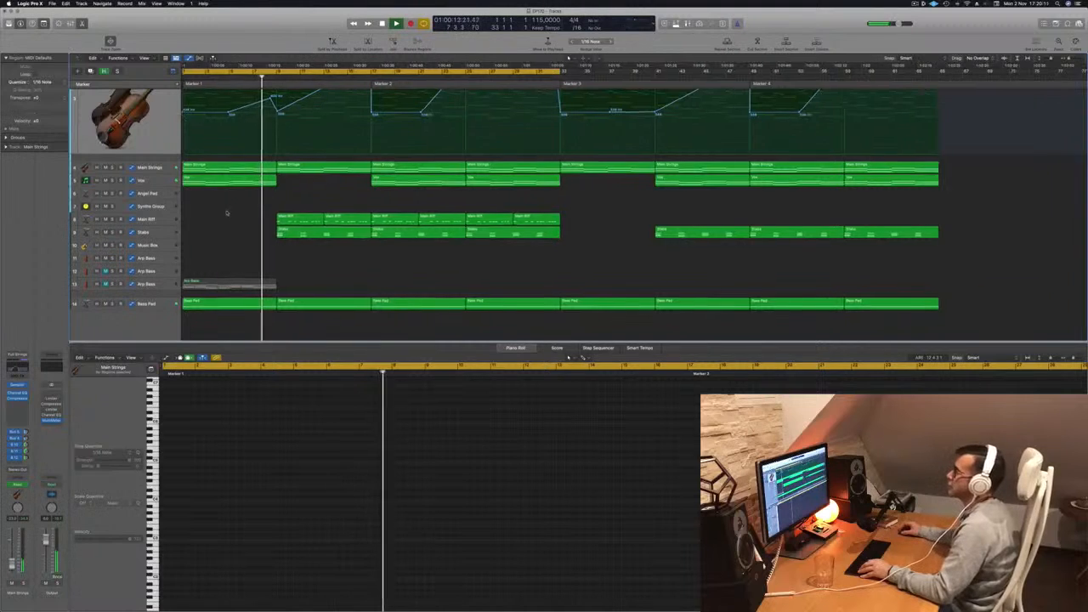
# Select the Main Riff track and bring up its Channel EQ, placed clear of the riff regions.
pyautogui.click(301, 222)
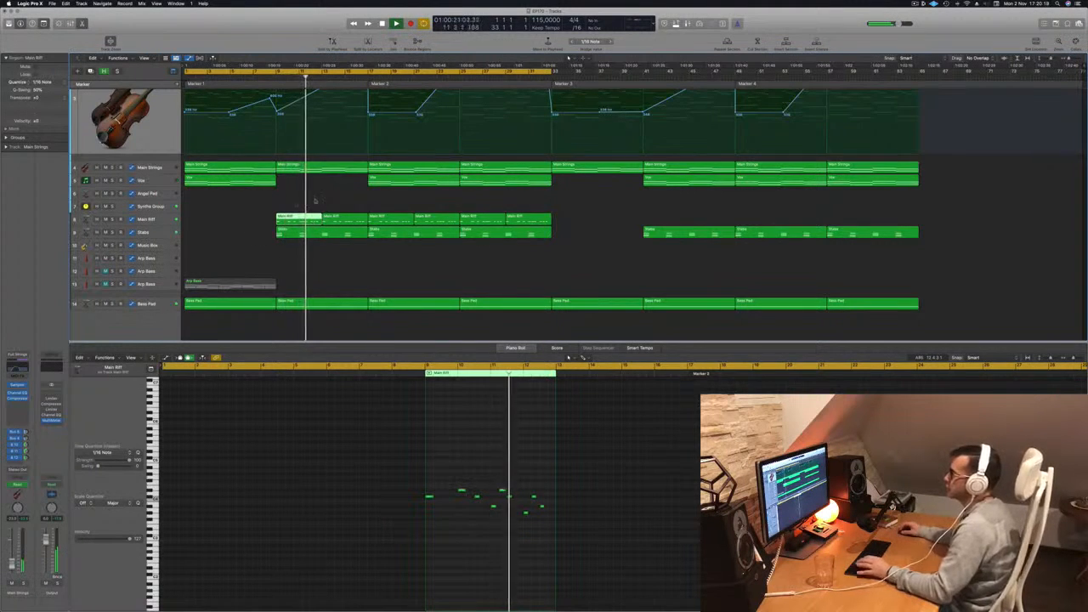
pyautogui.click(149, 219)
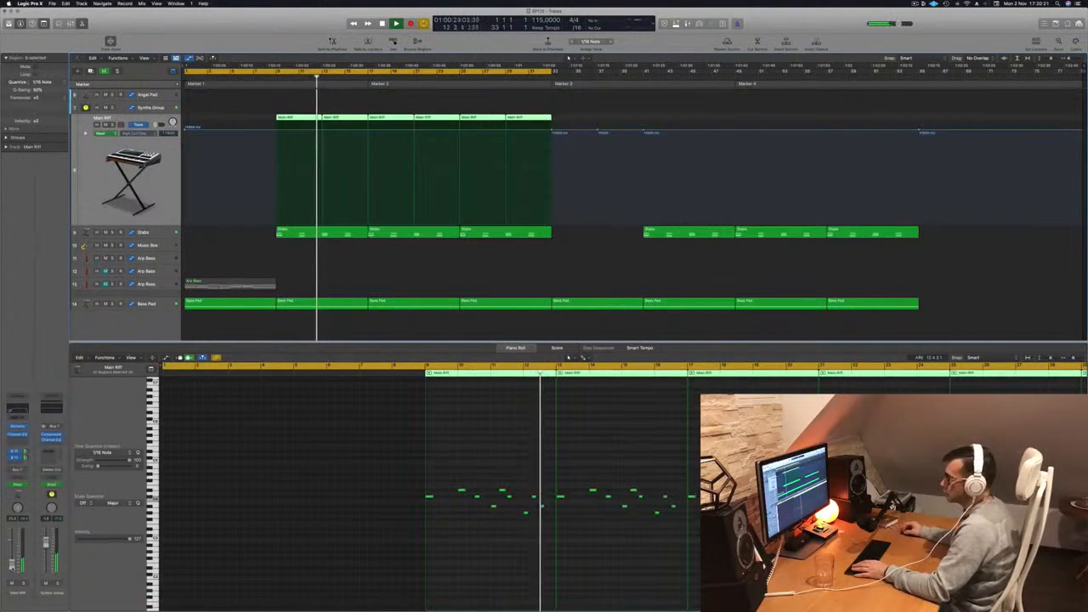
pyautogui.press('v')
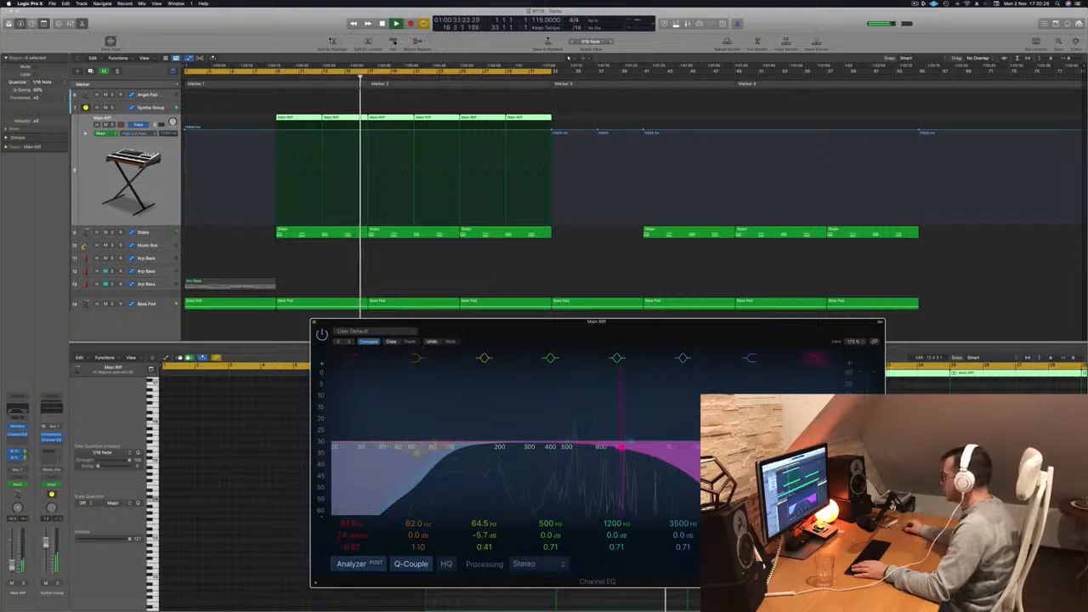
pyautogui.moveTo(668, 322); pyautogui.dragTo(861, 299)
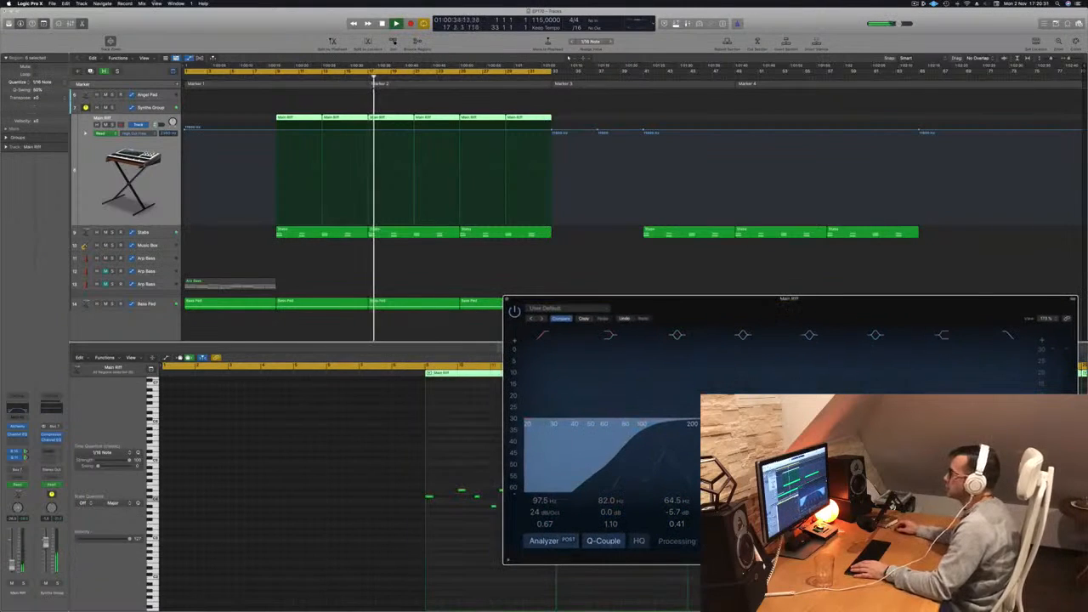
# Remove the Main Riff's High Cut Freq automation, set the Channel EQ high cut to 2360 Hz and close the EQ.
pyautogui.click(160, 168)
pyautogui.press('a')
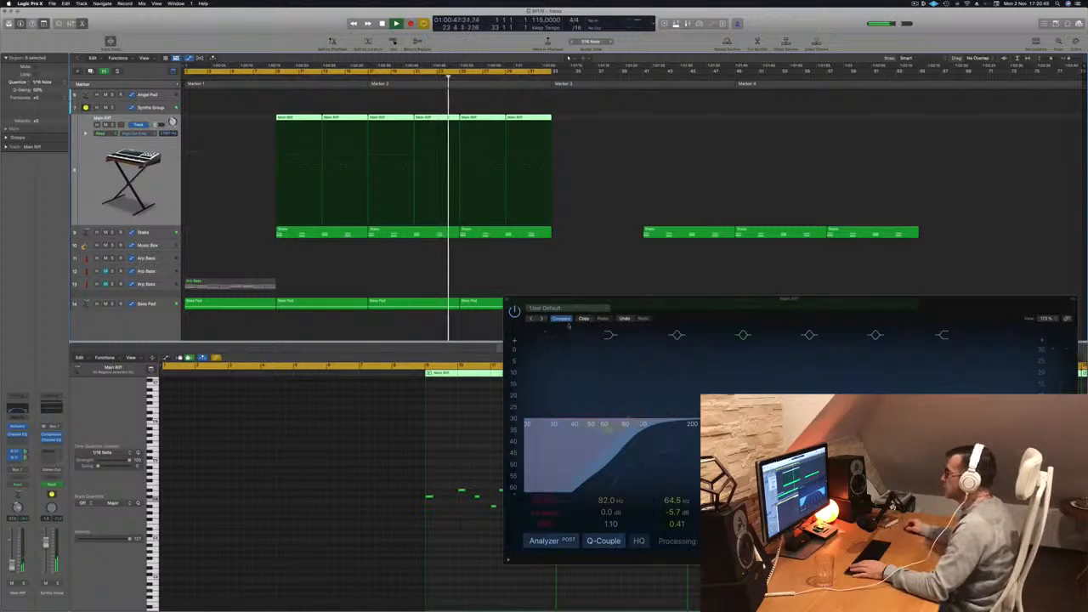
pyautogui.moveTo(743, 305); pyautogui.dragTo(261, 295)
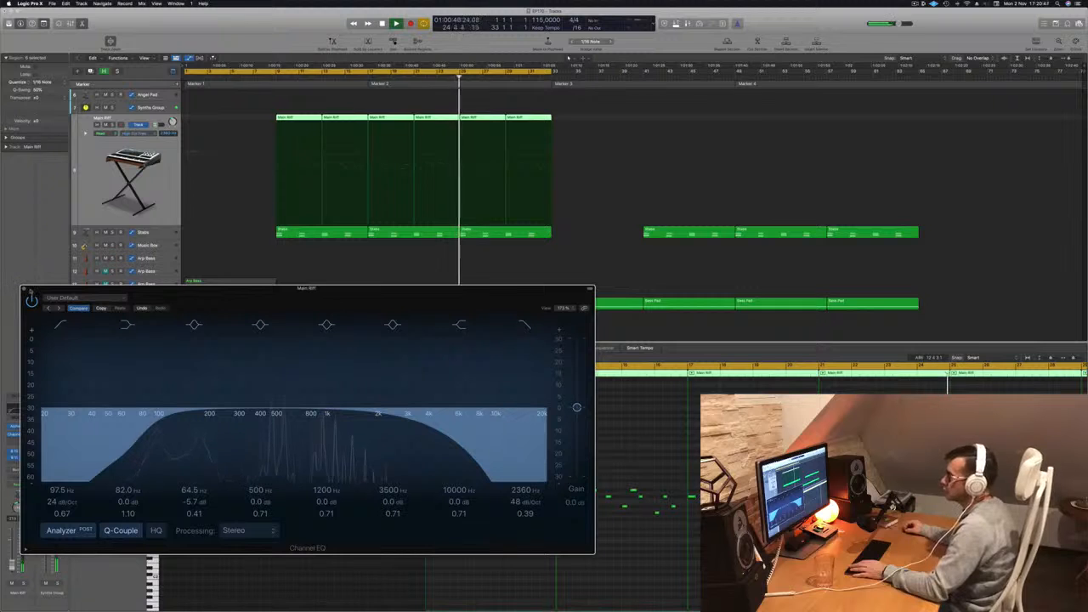
pyautogui.click(24, 290)
pyautogui.scroll(5, 478, 193)
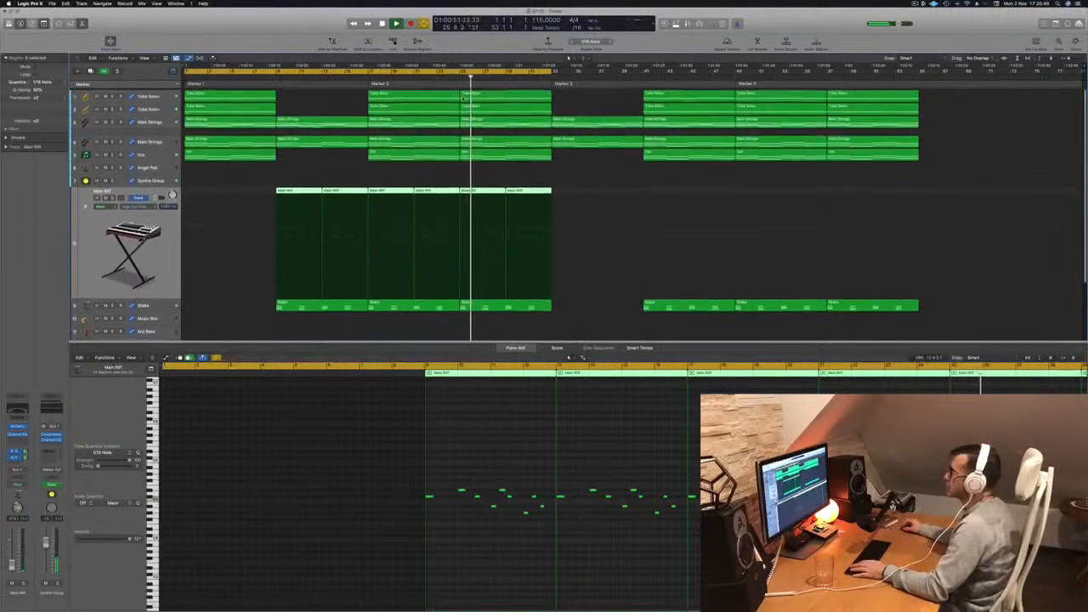
# Play from Marker 2 and delete the last two Main Riff regions, between bars 25 and 33.
pyautogui.click(368, 77)
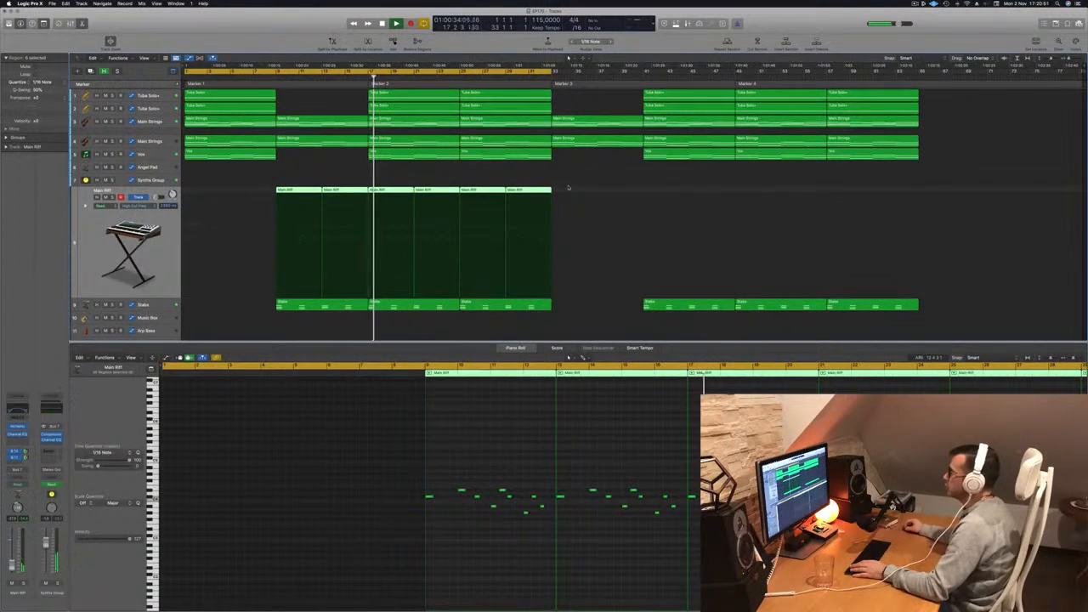
pyautogui.moveTo(568, 186); pyautogui.dragTo(481, 192)
pyautogui.press('Delete')
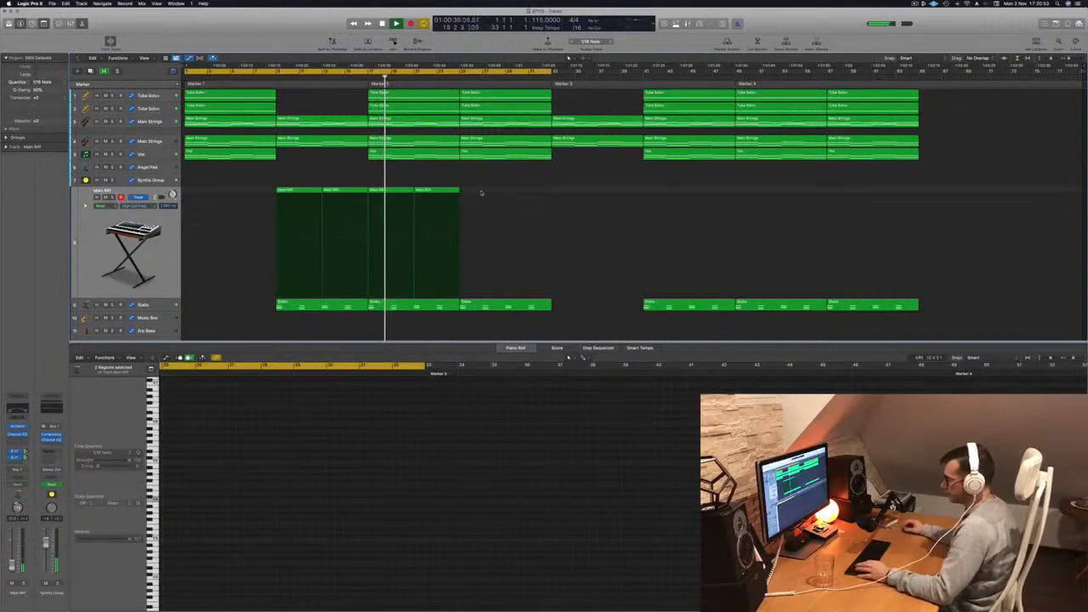
# Briefly solo the Main Riff track and the Stabs track during playback to compare their sound.
pyautogui.click(144, 248)
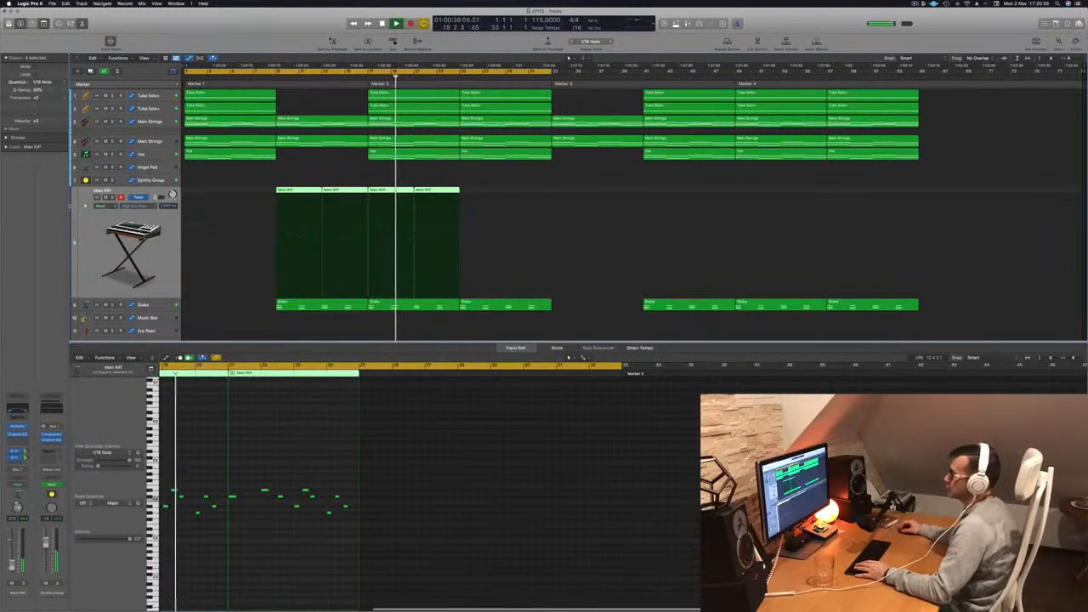
pyautogui.click(113, 198)
pyautogui.click(112, 198)
pyautogui.scroll(-1, 324, 275)
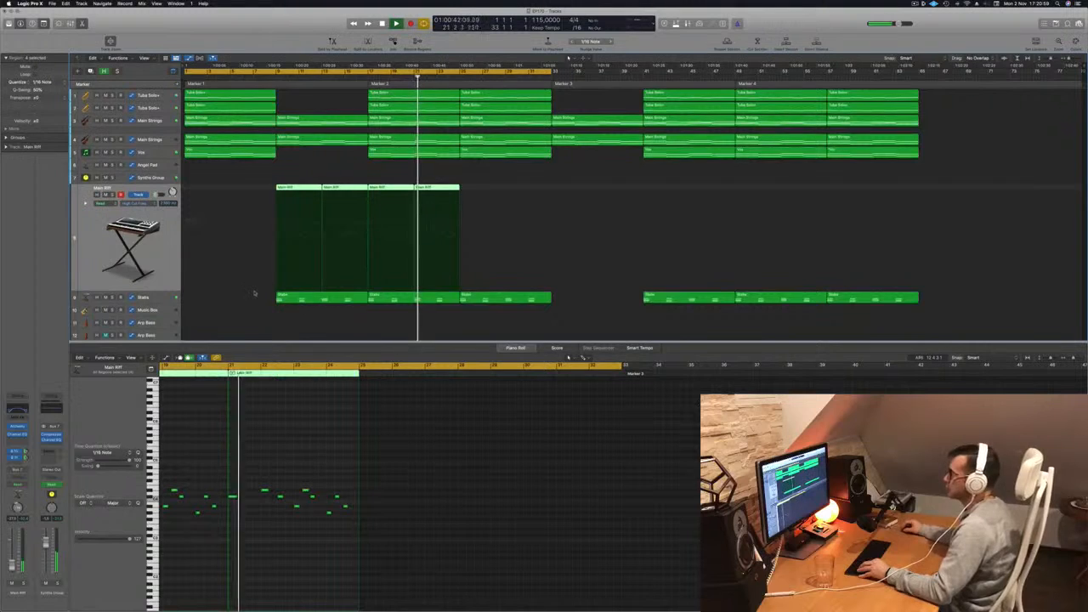
pyautogui.scroll(-1, 325, 274)
pyautogui.click(112, 287)
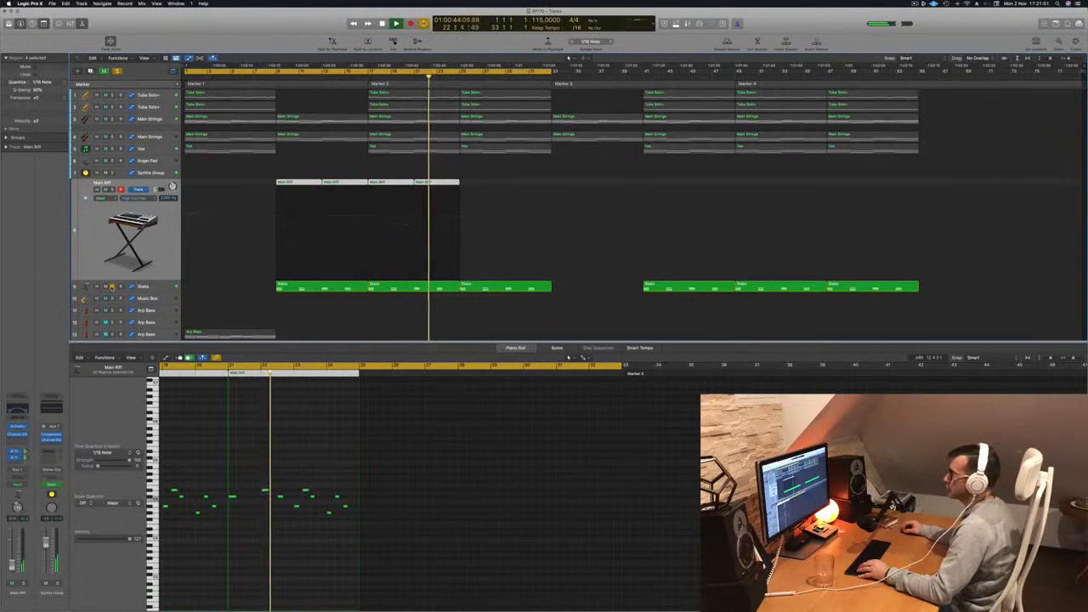
pyautogui.click(112, 287)
# Reduce the track heights, select the Music Box track, stop playback and show the Musical Typing keyboard.
pyautogui.press('super+Up')
pyautogui.press('super+Up')
pyautogui.press('super+Up')
pyautogui.press('super+Up')
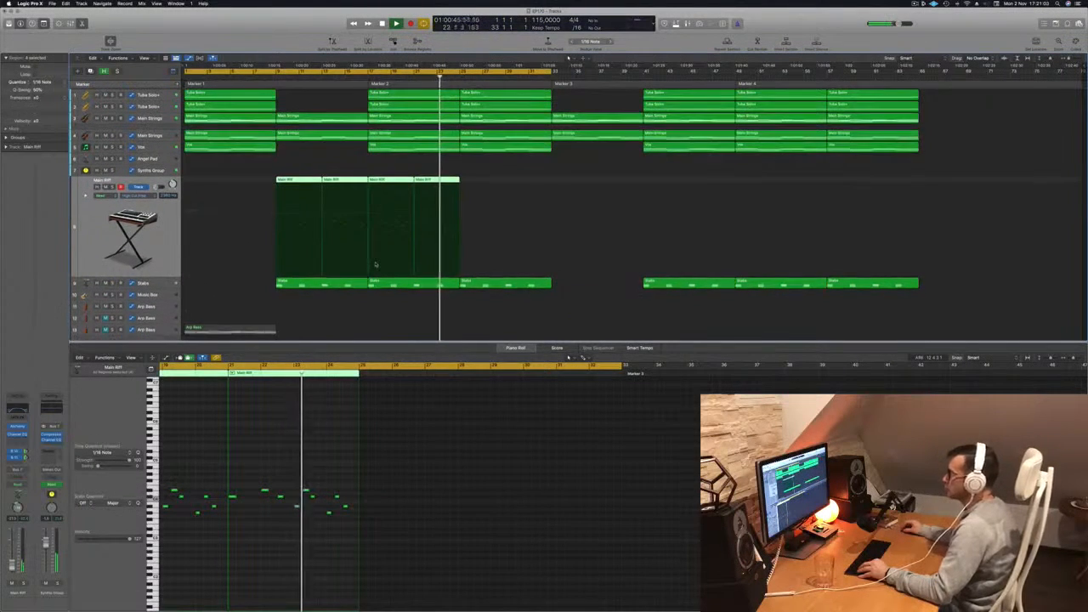
pyautogui.click(155, 268)
pyautogui.press('space')
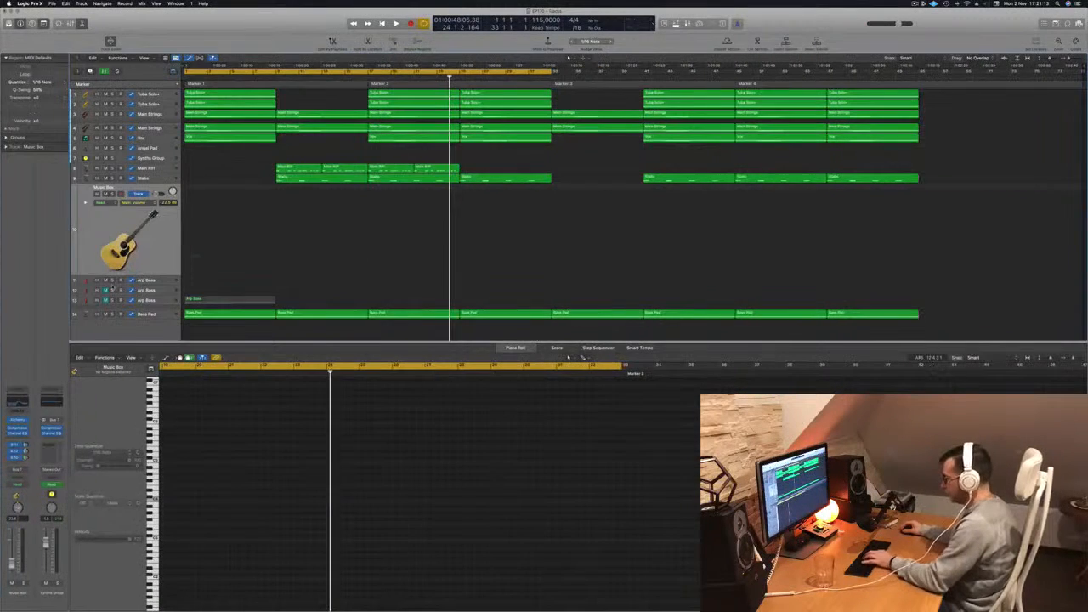
pyautogui.press('o')
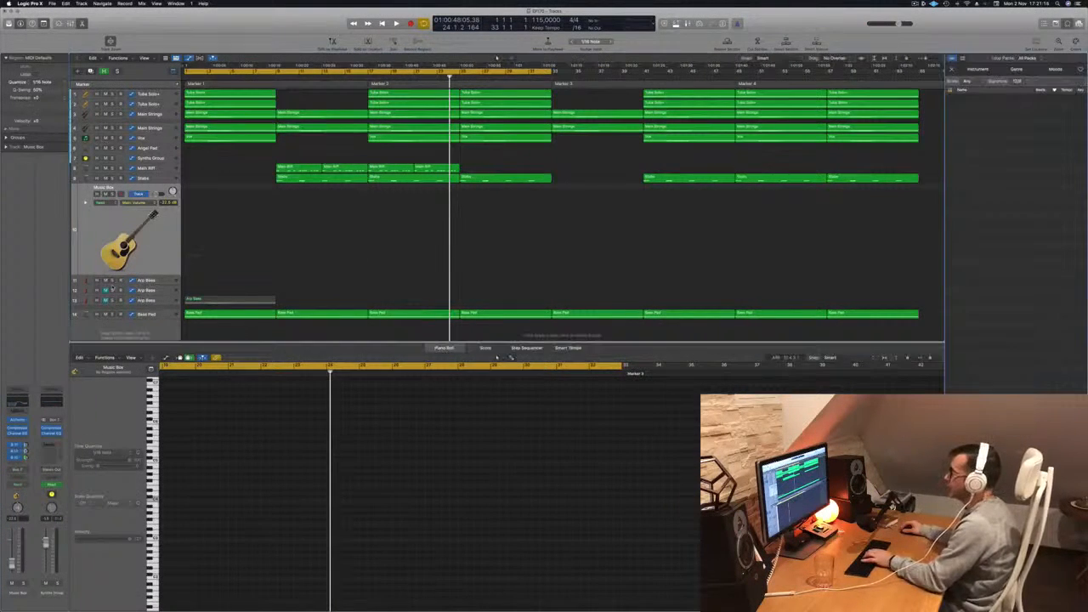
pyautogui.press('o')
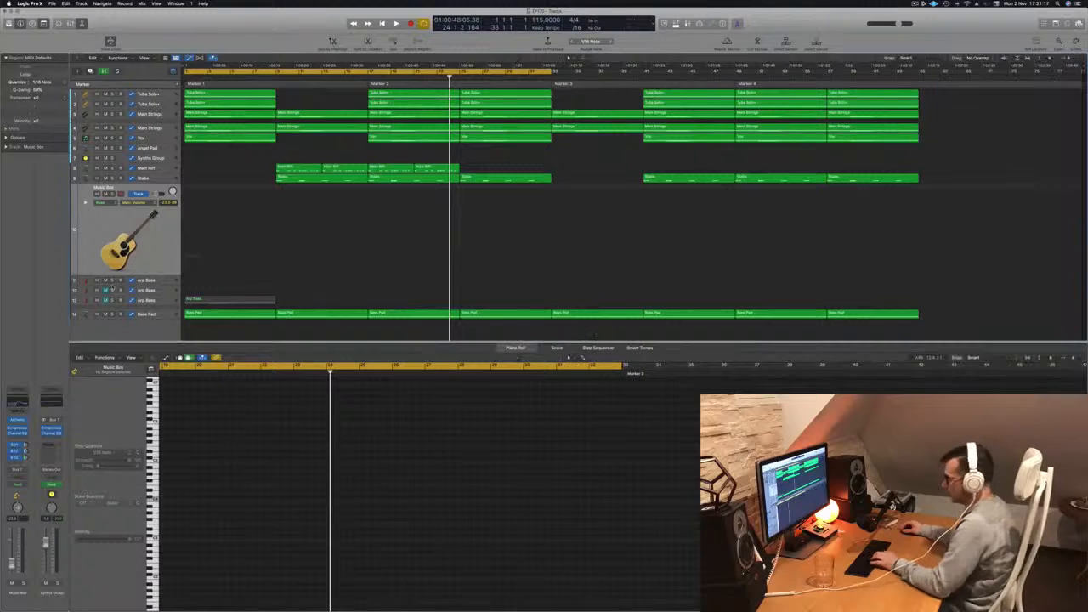
pyautogui.press('super+k')
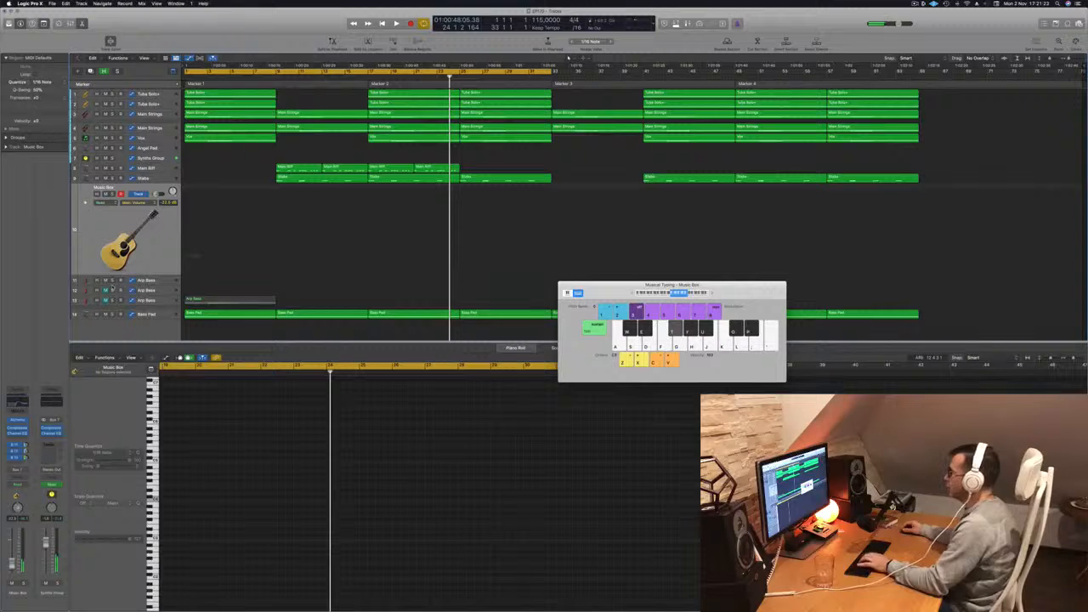
# Try recording two short notes on the Music Box track at bar 1, replay the take and delete it.
pyautogui.press('r')
pyautogui.press('t')
pyautogui.press('t')
pyautogui.press('space')
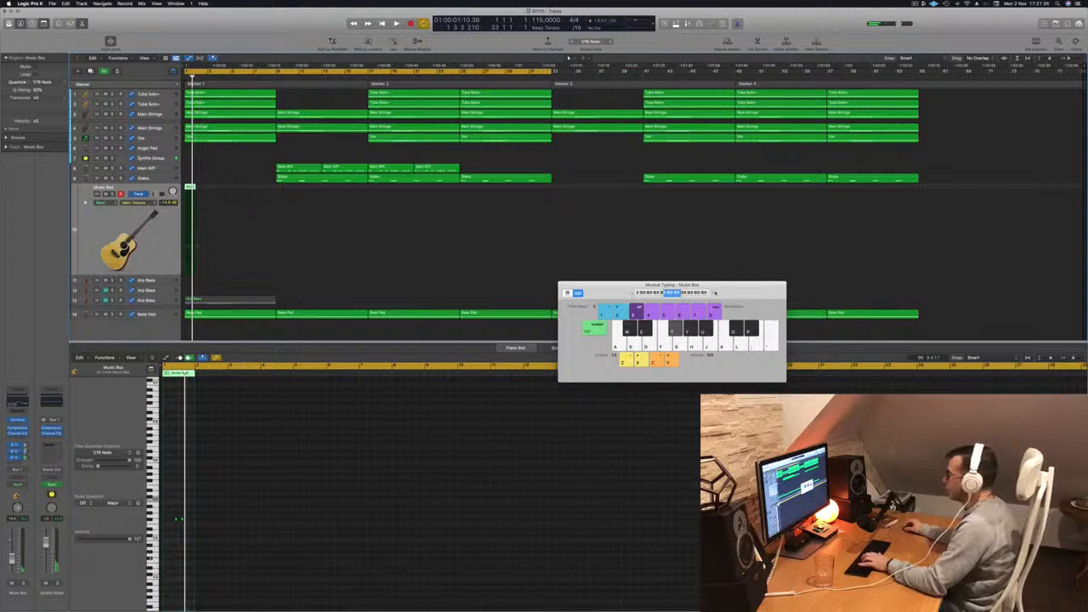
pyautogui.press('space')
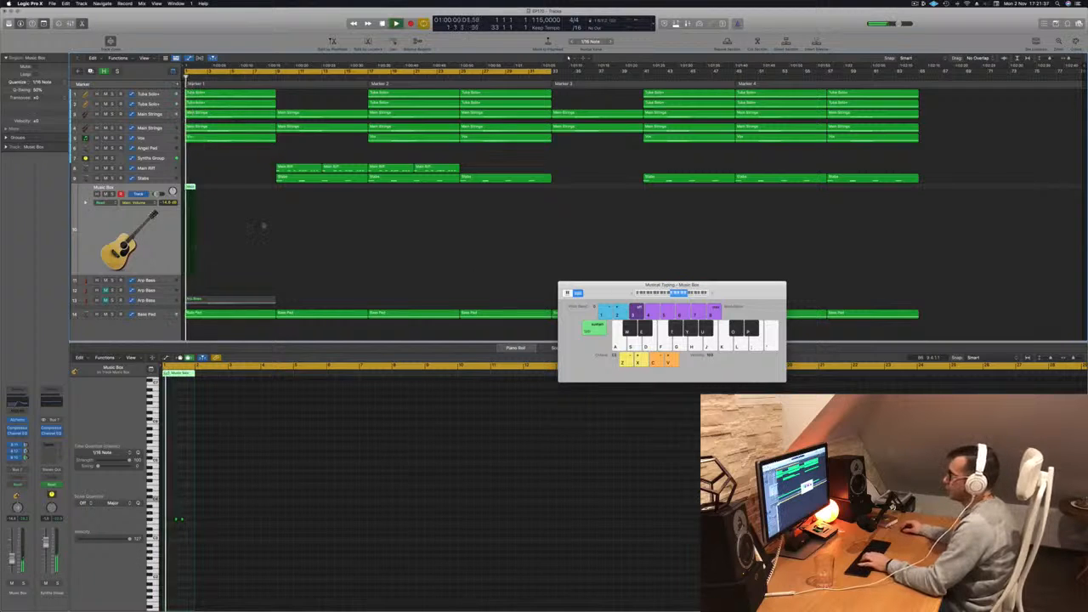
pyautogui.click(201, 190)
pyautogui.click(188, 189)
pyautogui.press('BackSpace')
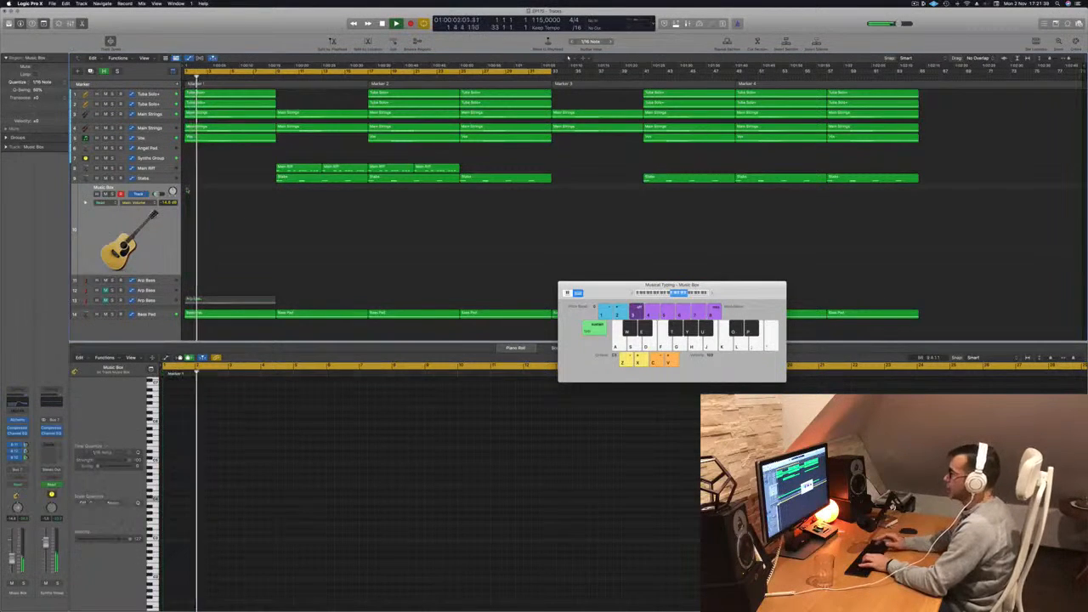
# Play along on the Music Box track with the Musical Typing keyboard and close the keyboard.
pyautogui.press('y')
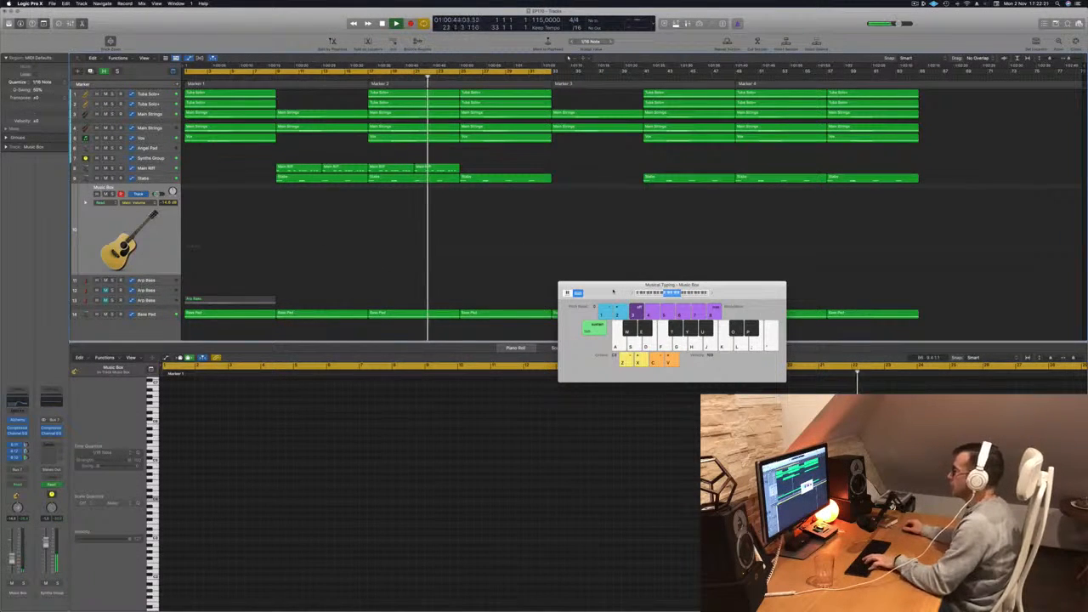
pyautogui.press('super+k')
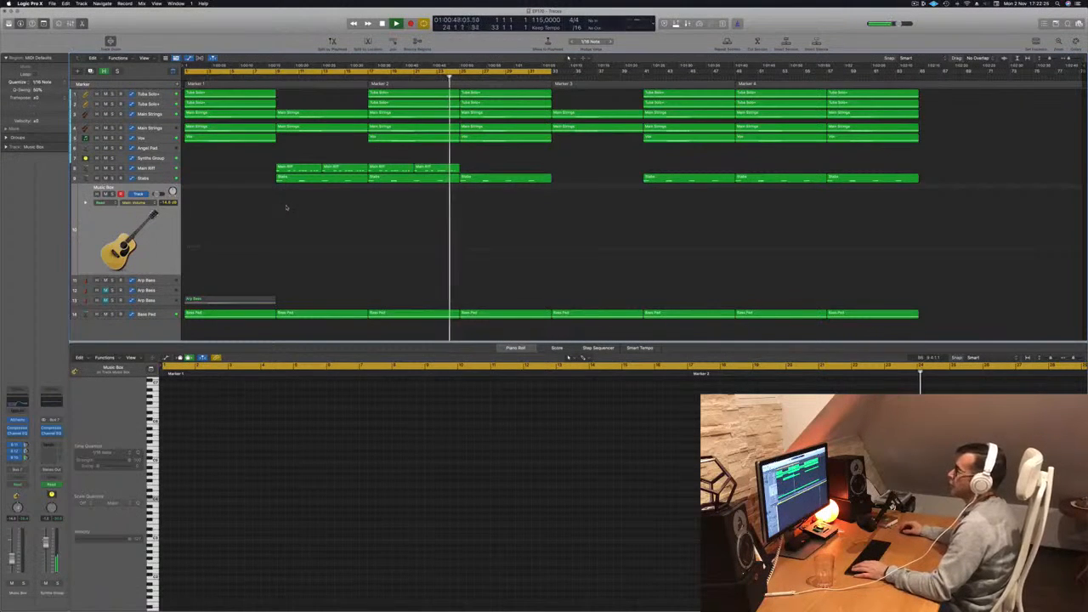
# Copy the Stabs region at bar 17 to the Music Box track at bar 25 and select the copy's notes.
pyautogui.click(339, 179)
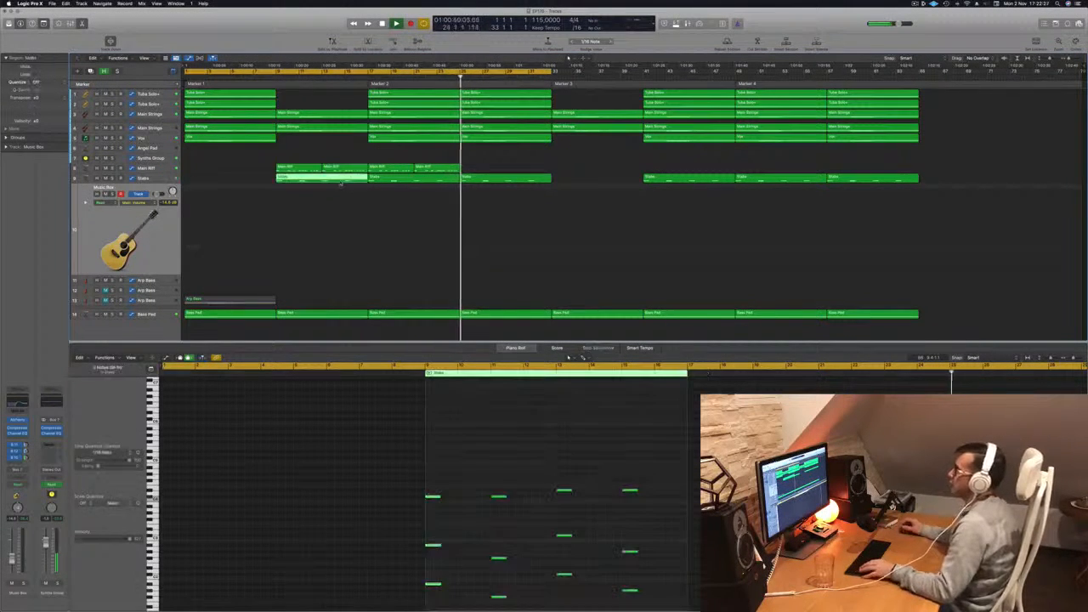
pyautogui.click(415, 179)
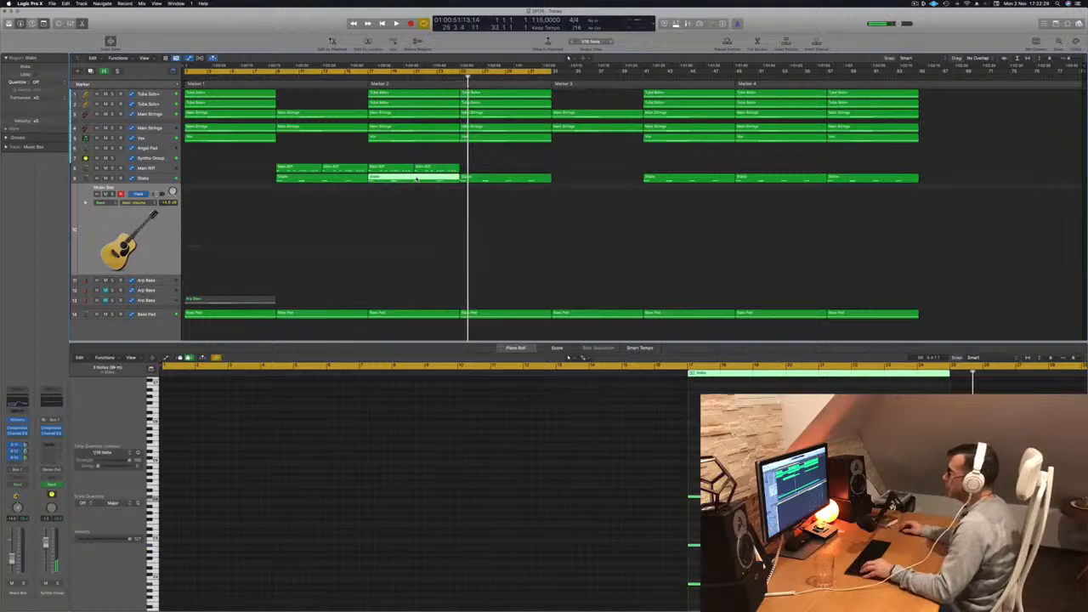
pyautogui.moveTo(416, 179); pyautogui.dragTo(510, 197)
pyautogui.moveTo(653, 475); pyautogui.dragTo(866, 594)
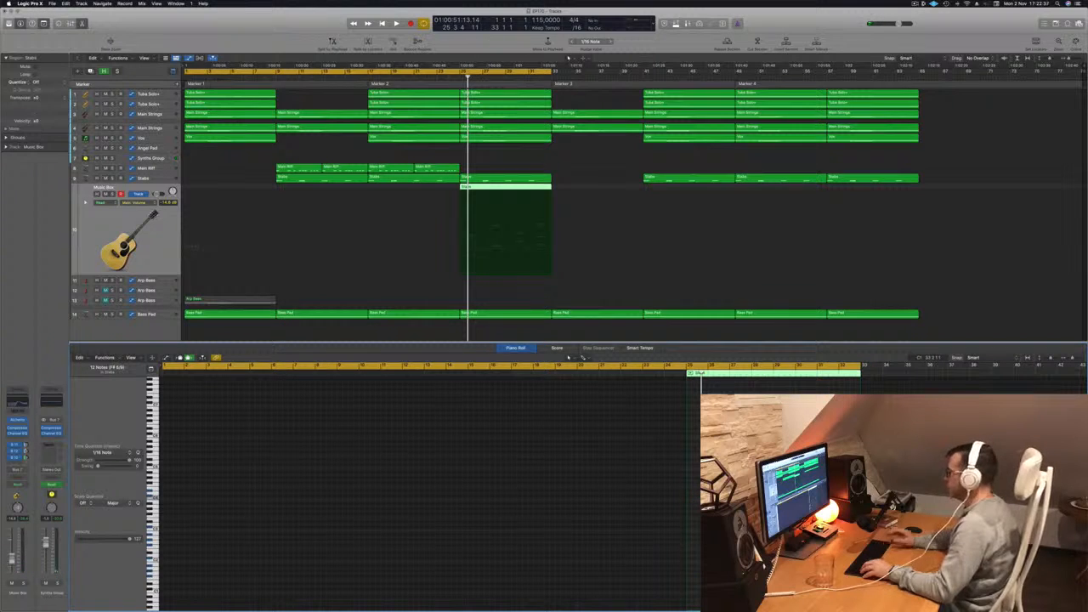
# Play the arrangement from bar 25 to hear the Music Box copy and reduce the track heights slightly.
pyautogui.press('space')
pyautogui.click(459, 77)
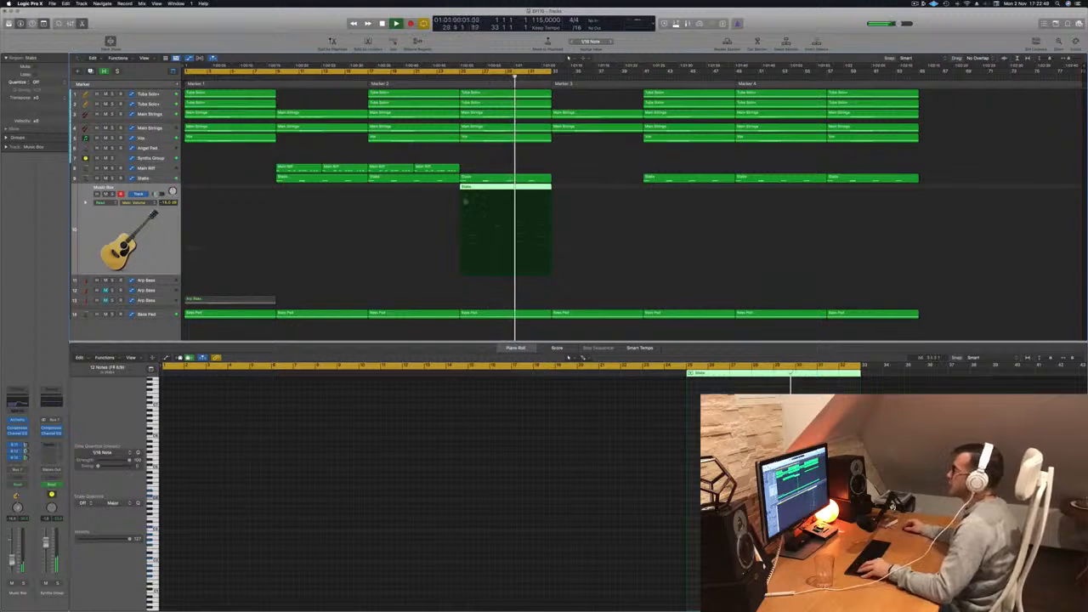
pyautogui.press('super+Down')
pyautogui.press('super+Up')
pyautogui.press('super+Up')
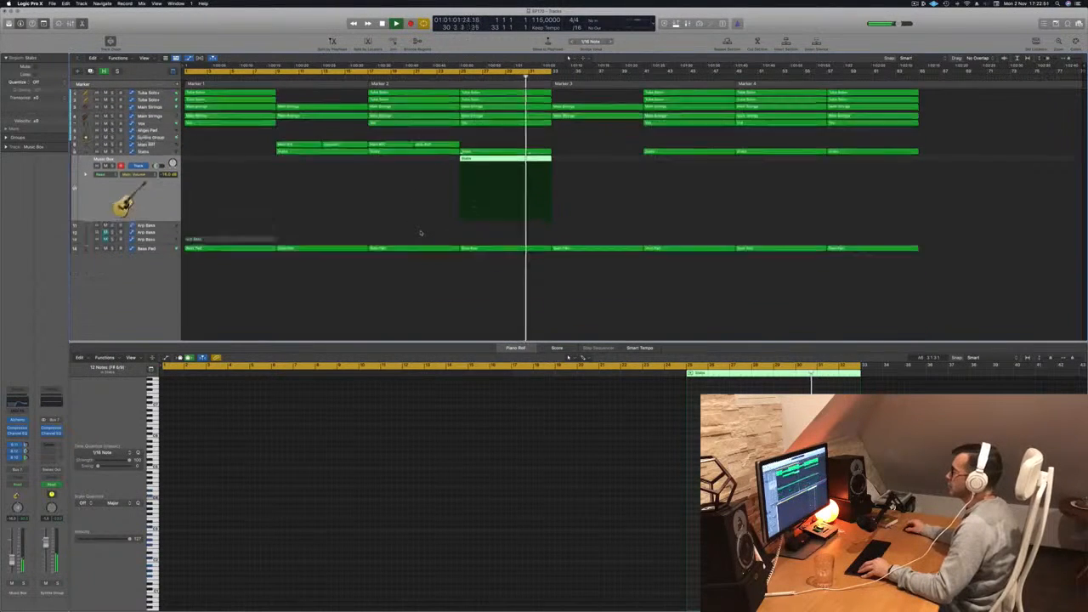
pyautogui.press('super+Down')
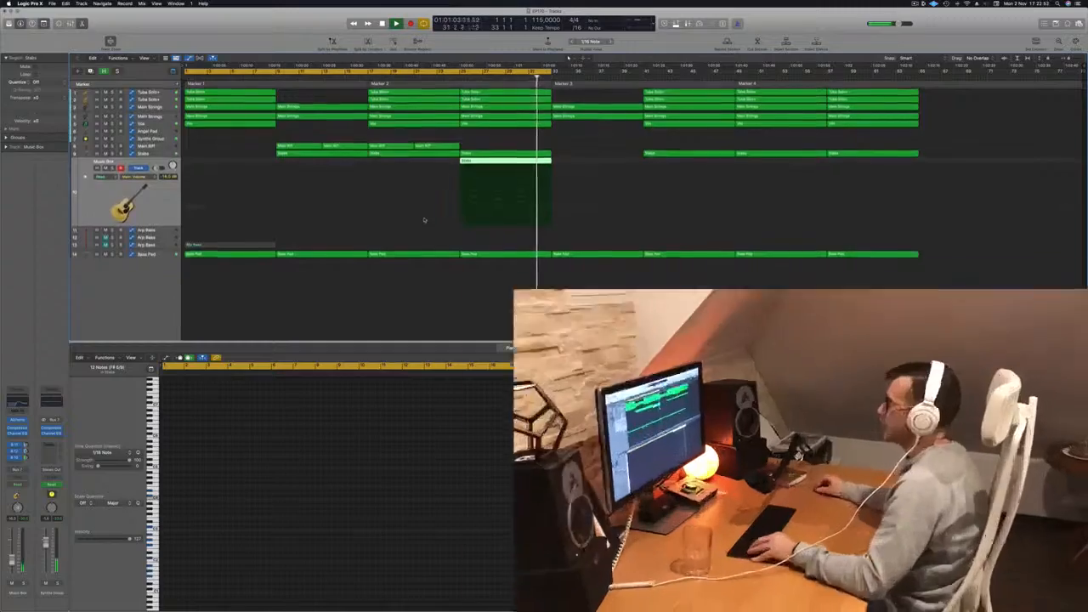